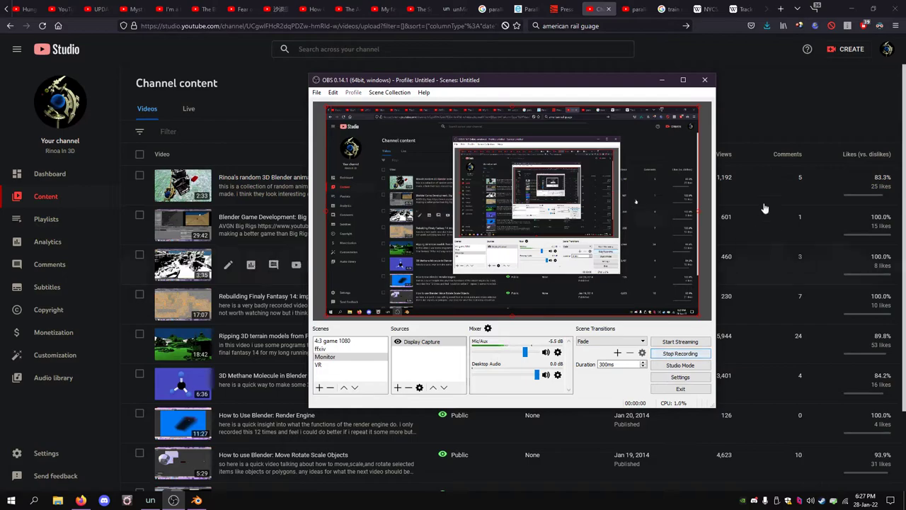
Hide the recording window and look through the channel's list of uploaded videos.
click(756, 86)
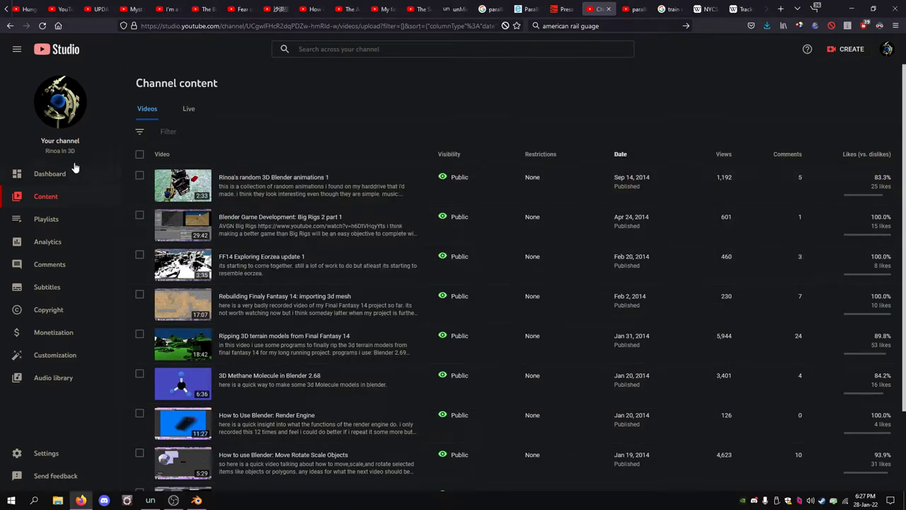
scroll(314, 247, down, 2)
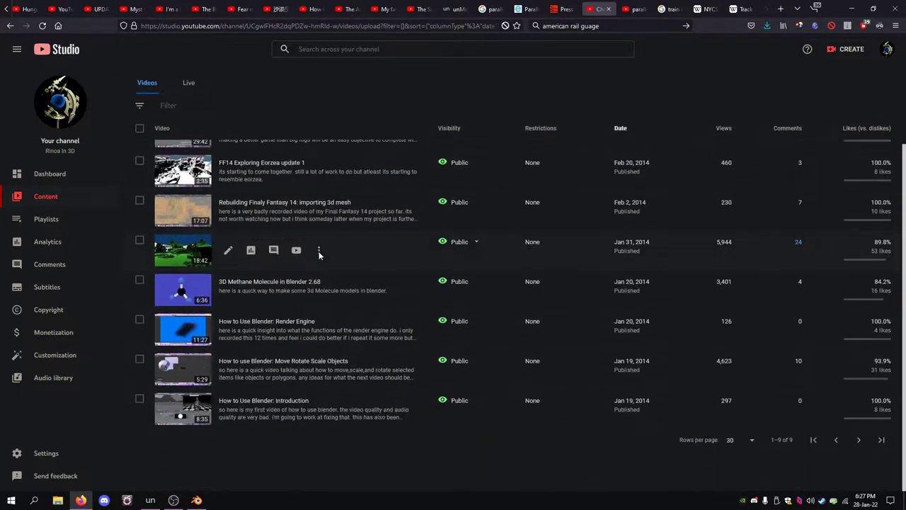
scroll(318, 257, up, 2)
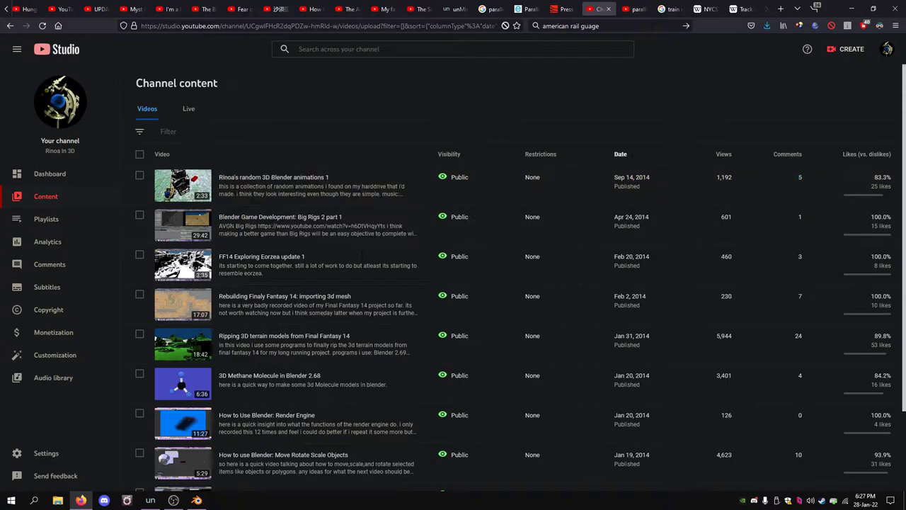
Look through the YouTube search results for "parallel systems", including the thumbnails of the autonomous rail vehicle.
click(636, 8)
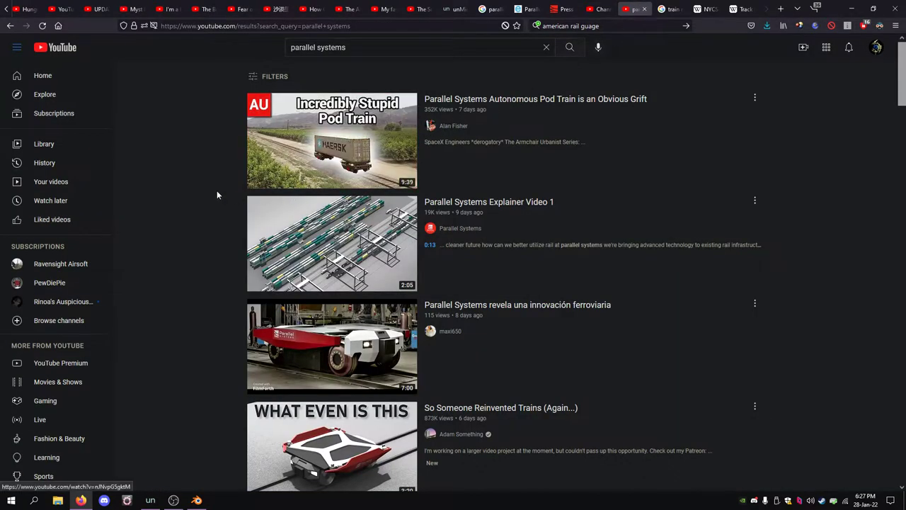
scroll(216, 190, down, 2)
scroll(216, 195, up, 2)
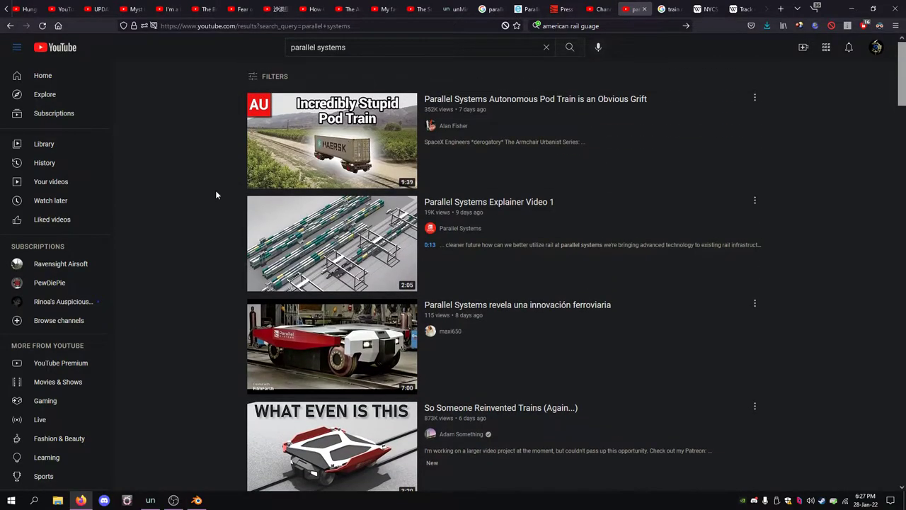
scroll(216, 194, down, 2)
scroll(216, 195, up, 2)
mouse_move(447, 117)
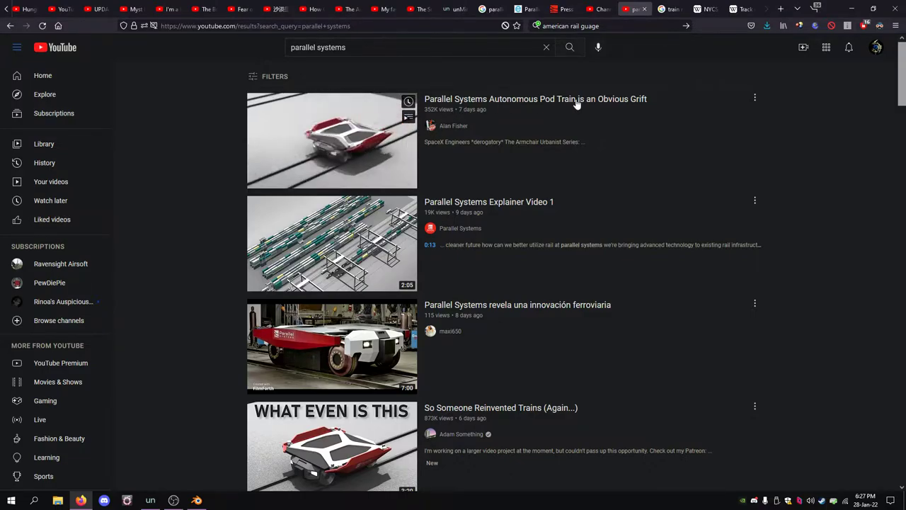
scroll(609, 137, down, 1)
scroll(608, 137, down, 3)
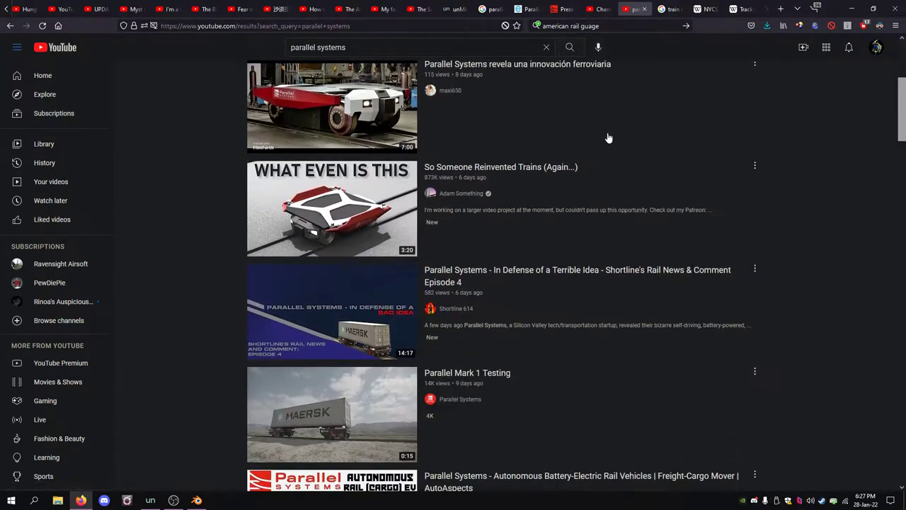
mouse_move(532, 173)
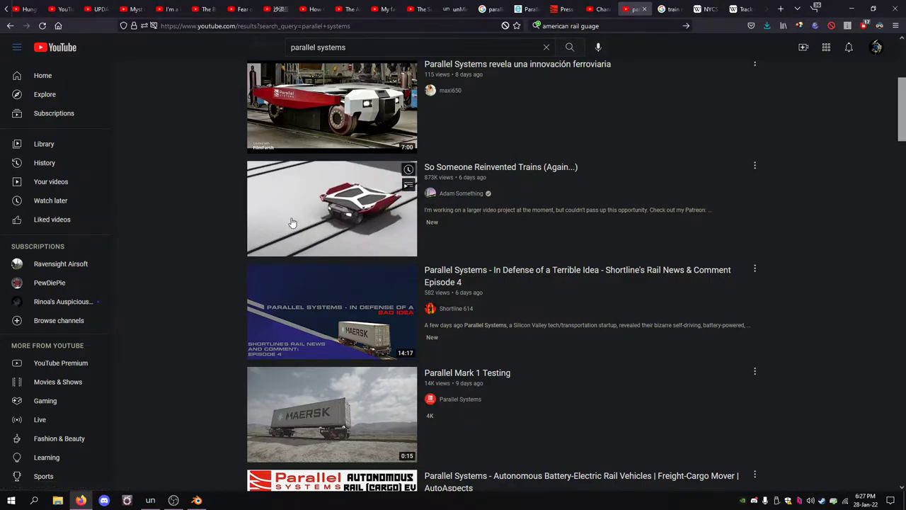
scroll(231, 203, up, 4)
scroll(209, 212, down, 2)
scroll(210, 212, down, 3)
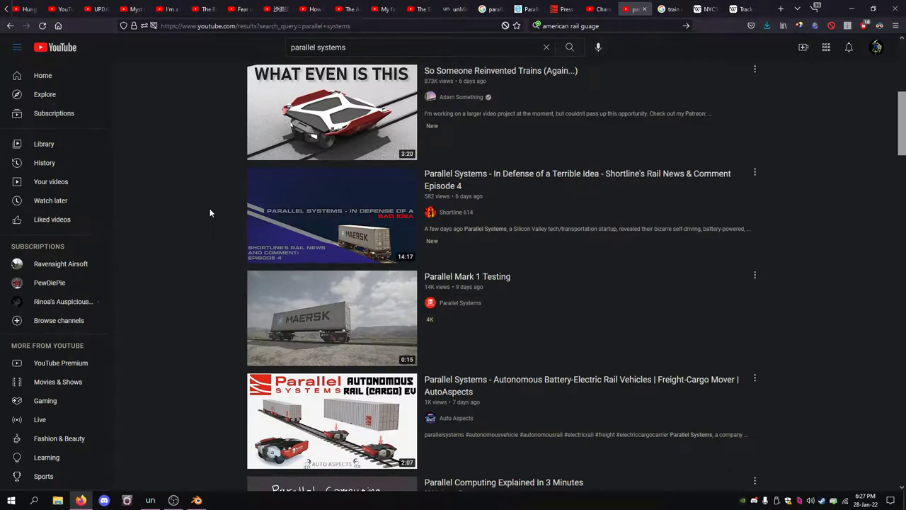
scroll(209, 212, up, 5)
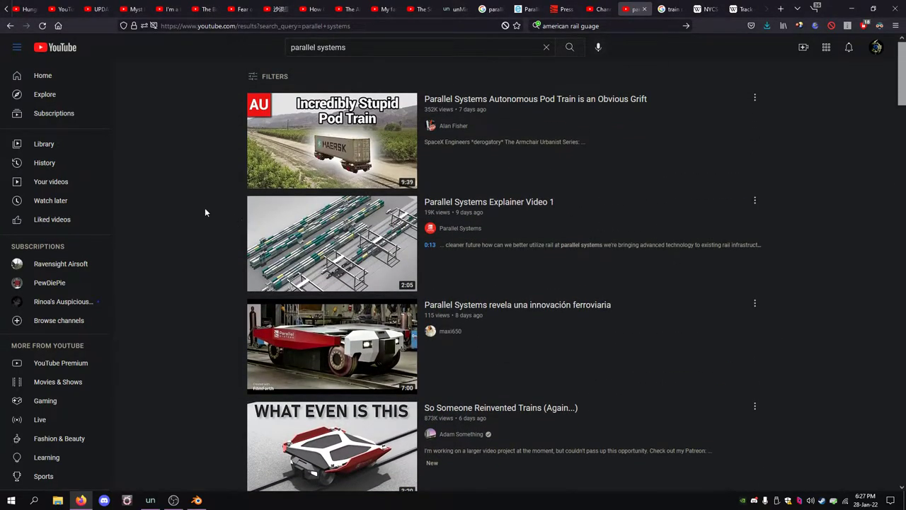
scroll(206, 213, down, 4)
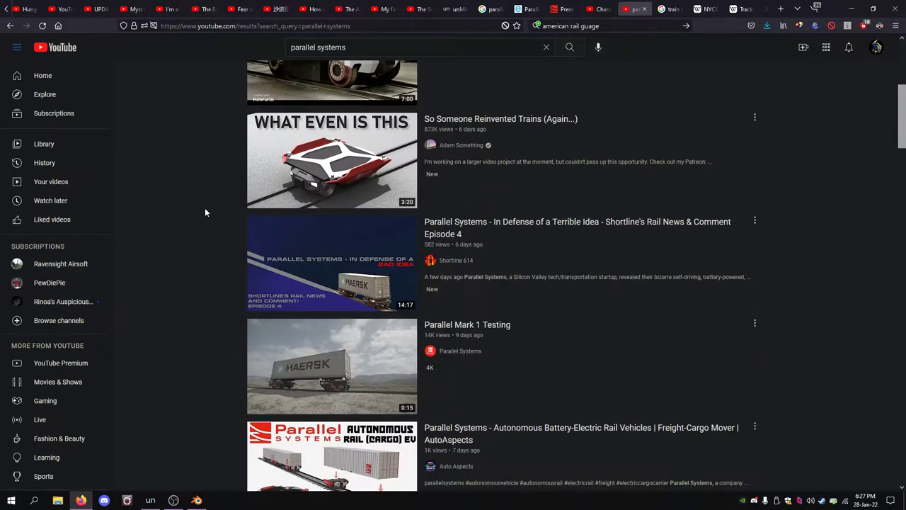
scroll(205, 213, up, 4)
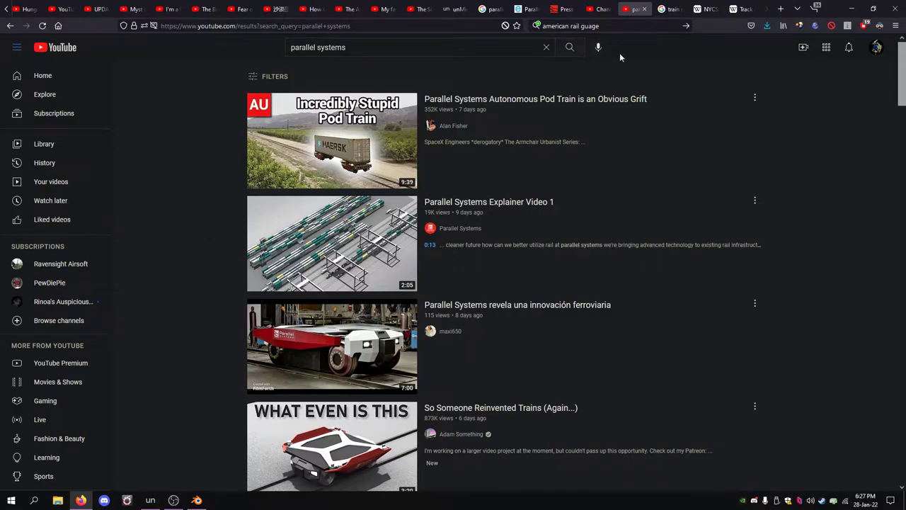
Bring up the train rail cross-section image results and the Wikipedia drawing of the New York Central Dudley 127 lb rail.
click(672, 9)
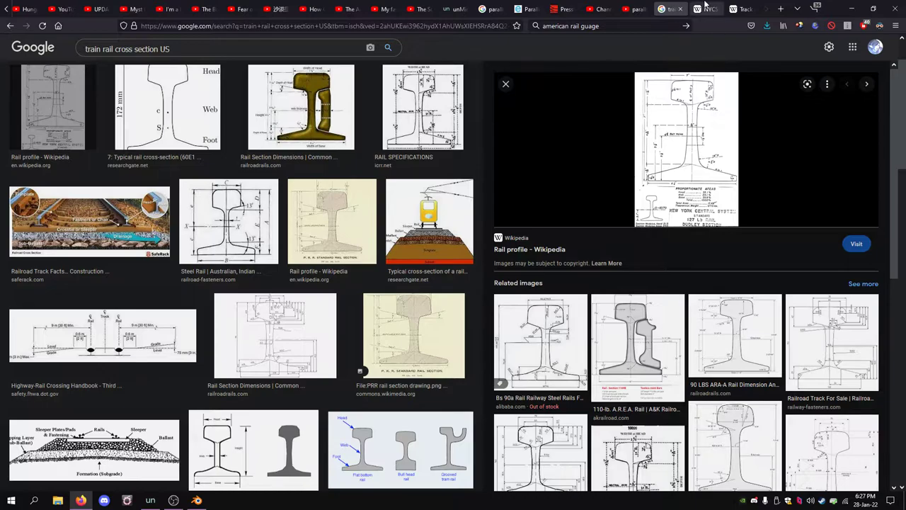
click(704, 8)
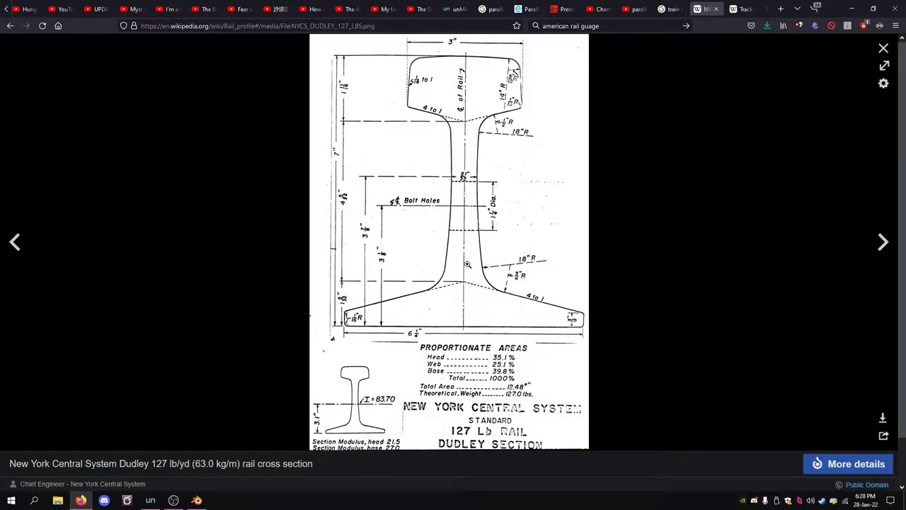
Switch to Blender, show its splash screen to check the version, and close it.
click(195, 500)
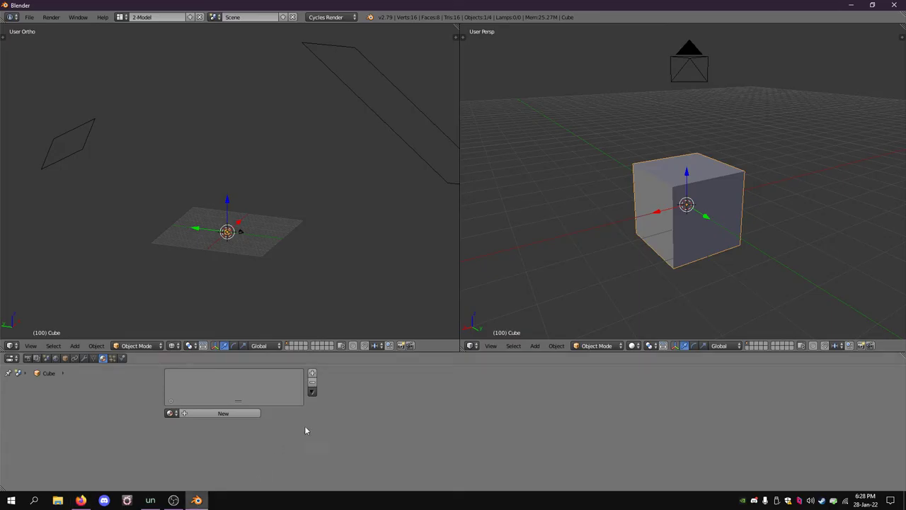
click(102, 18)
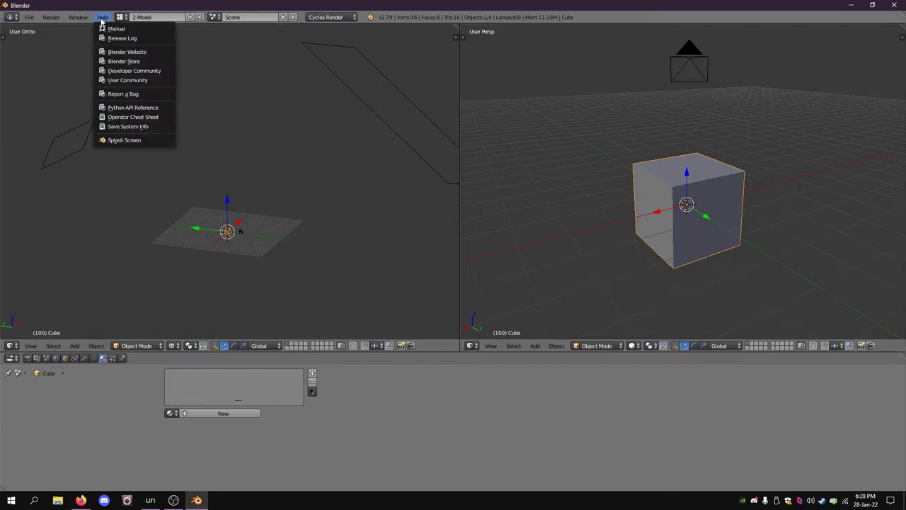
click(123, 140)
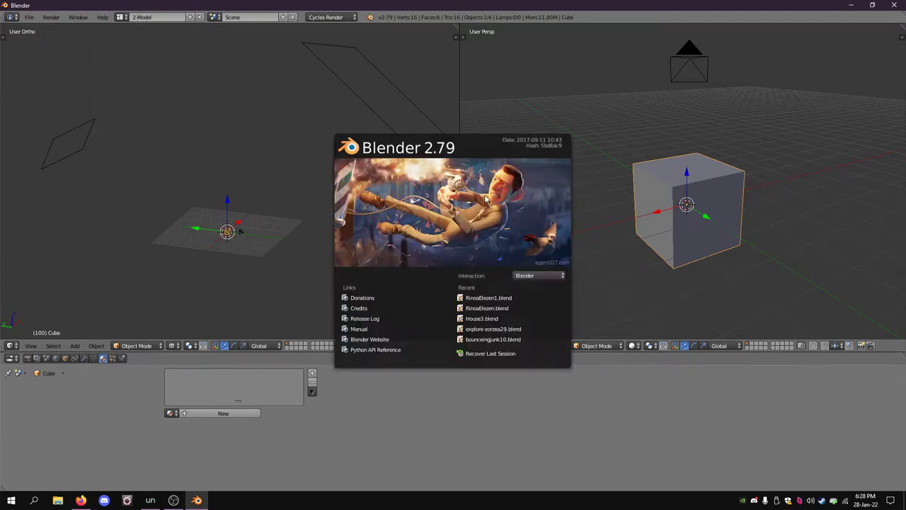
click(498, 379)
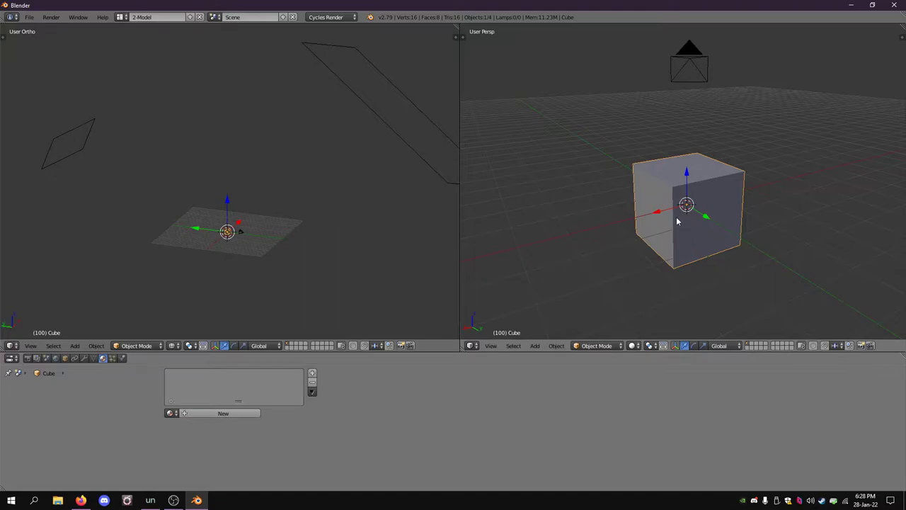
Preview the cube in Rendered shading in the perspective viewport and check that the recording is running.
scroll(677, 221, up, 5)
scroll(677, 221, down, 5)
scroll(677, 221, up, 2)
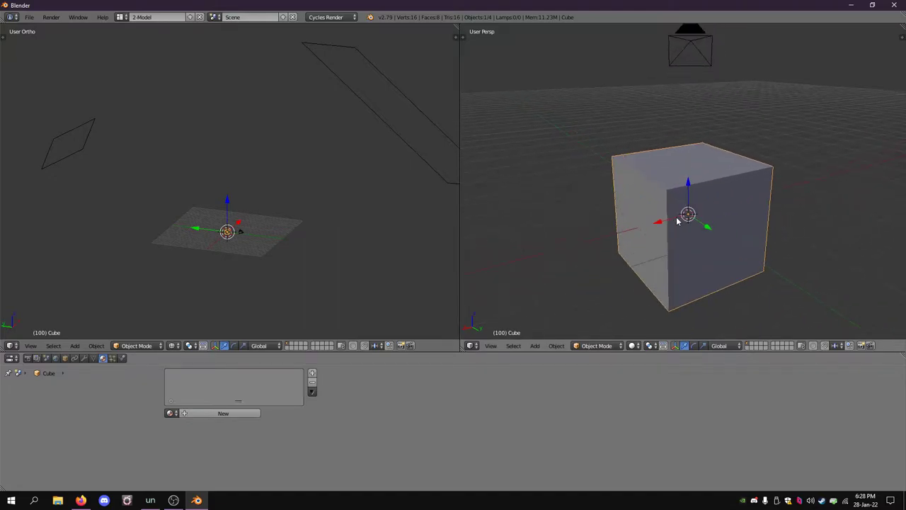
click(632, 345)
click(650, 282)
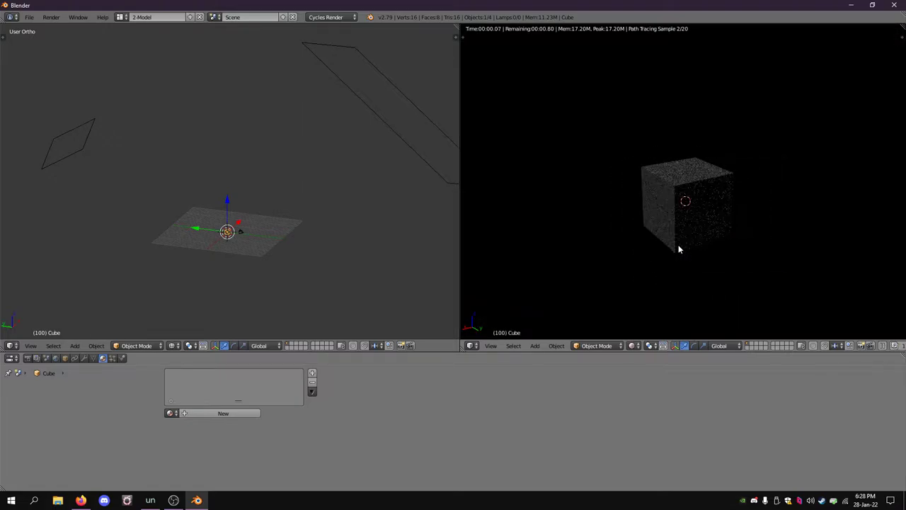
mouse_move(734, 222)
middle_down()
mouse_move(693, 234)
mouse_move(657, 215)
mouse_move(606, 210)
mouse_move(740, 220)
middle_up()
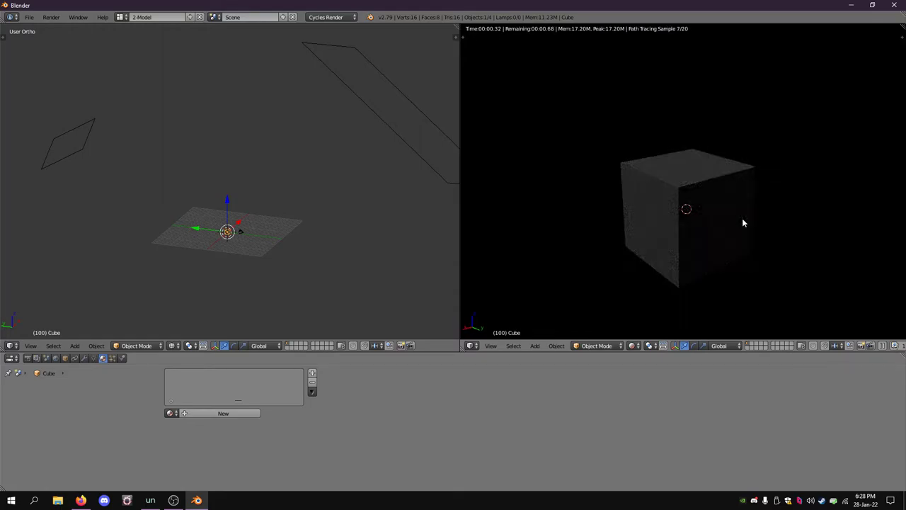
click(174, 500)
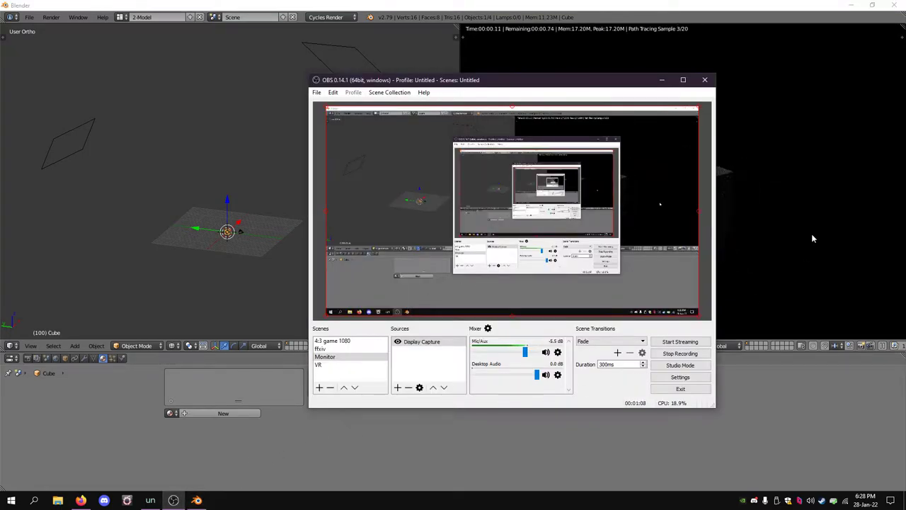
click(783, 414)
Leave Rendered shading, select both light planes above the scene to inspect their Emission material, and deselect everything.
scroll(711, 176, down, 6)
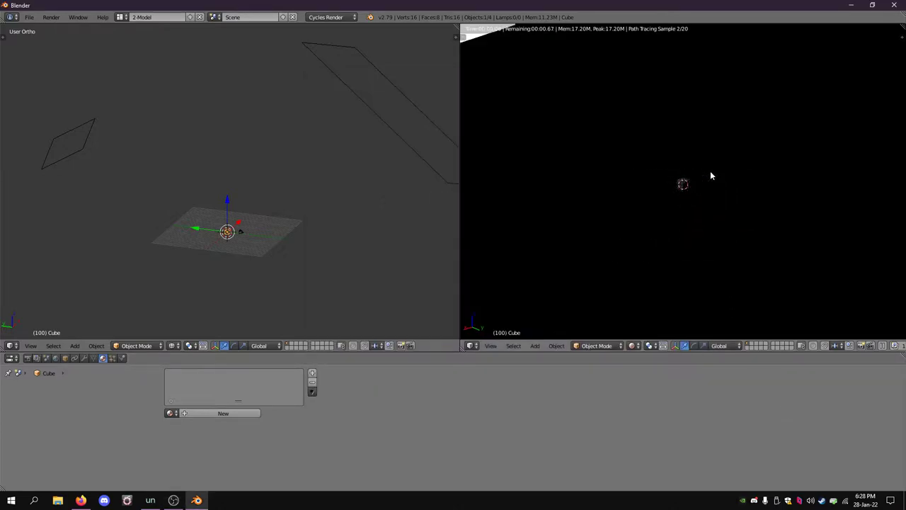
key(shift+z)
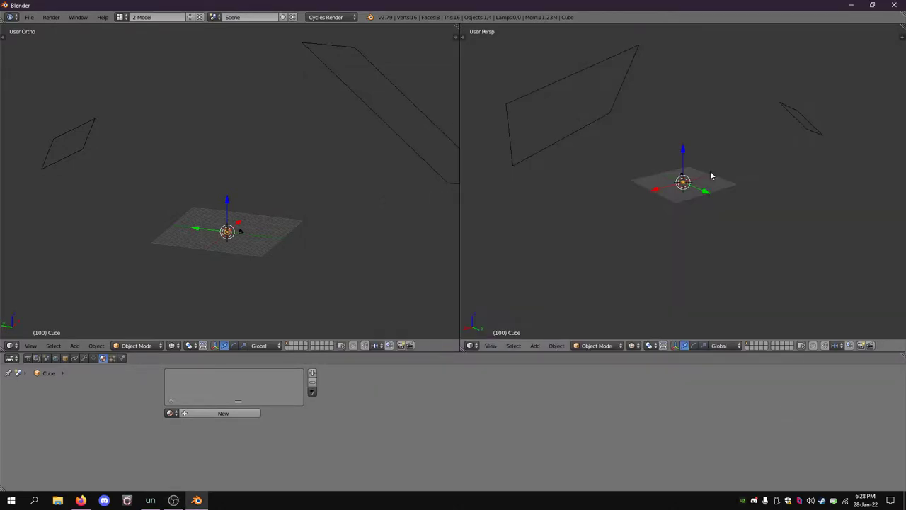
click(541, 145)
right_click(555, 144)
shift+right_click(804, 131)
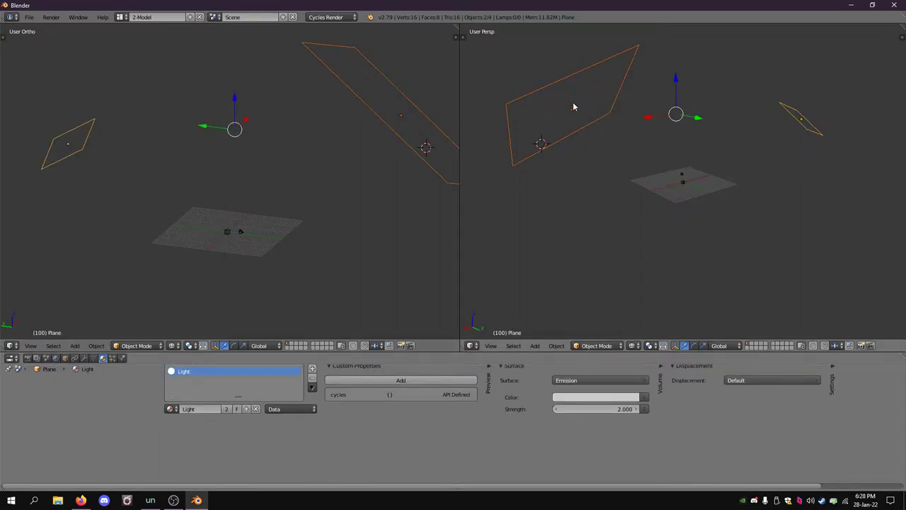
scroll(348, 463, up, 1)
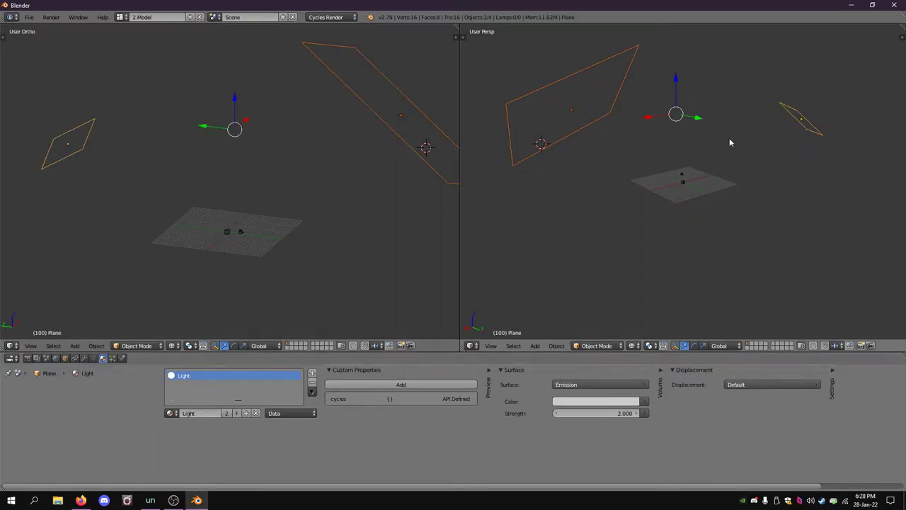
scroll(728, 139, up, 2)
key(a)
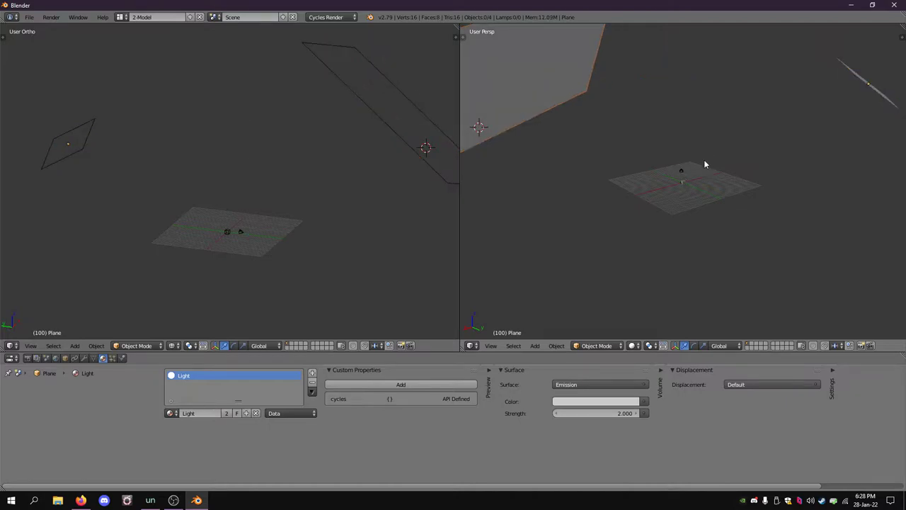
Select the cube and set the orthographic viewport to the front view, framed closely on the cube.
scroll(704, 160, up, 10)
scroll(705, 163, up, 2)
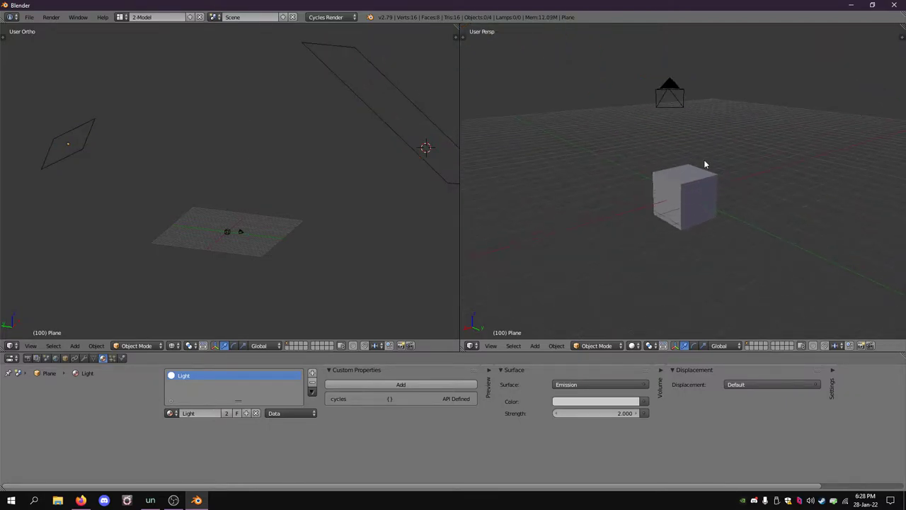
right_click(705, 167)
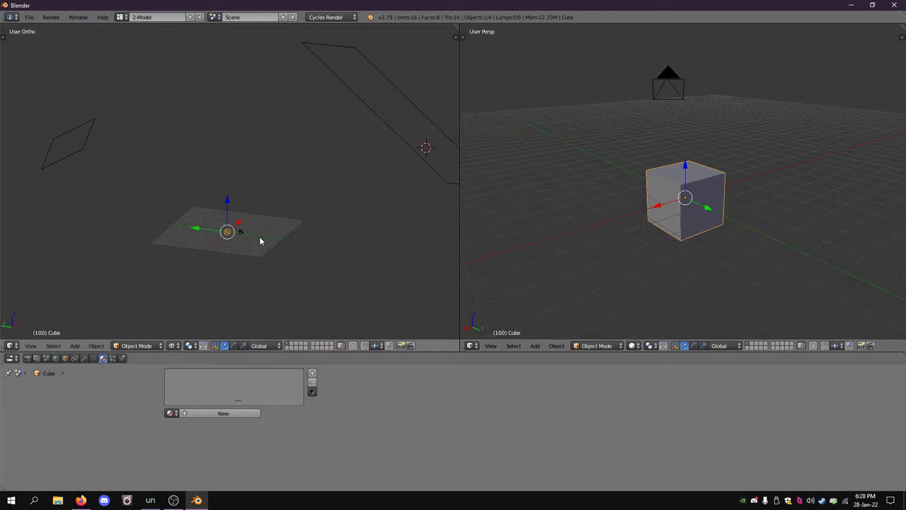
click(30, 346)
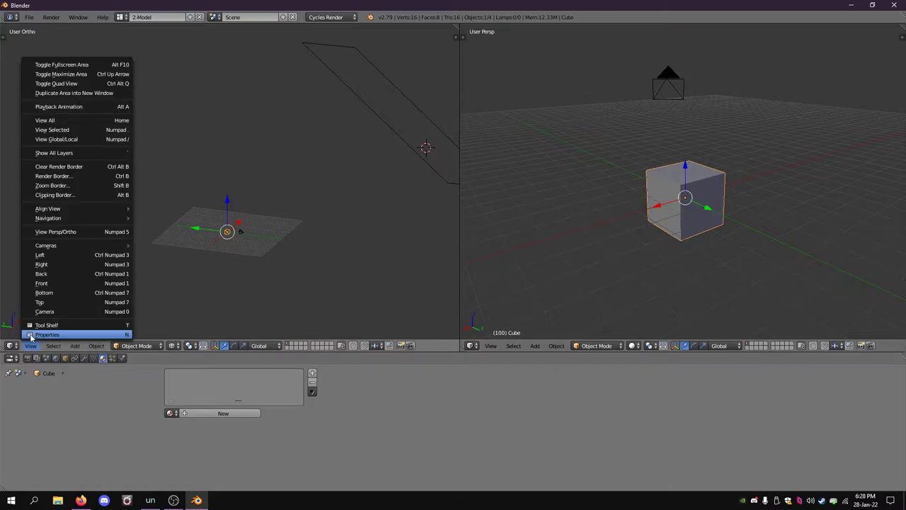
click(41, 283)
scroll(192, 236, up, 3)
scroll(268, 186, down, 8)
shift+middle_drag(270, 186, 318, 173)
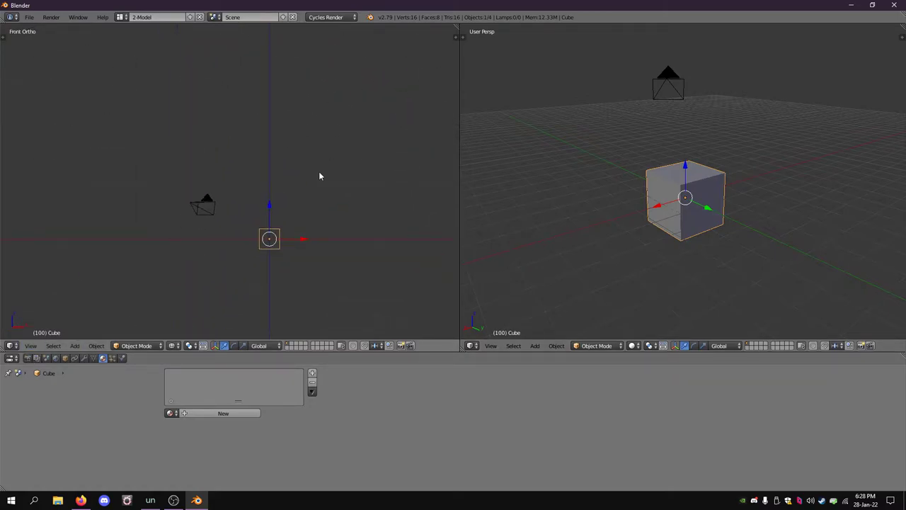
shift+middle_drag(313, 228, 287, 169)
scroll(287, 170, up, 9)
shift+middle_drag(369, 138, 311, 149)
scroll(312, 148, up, 4)
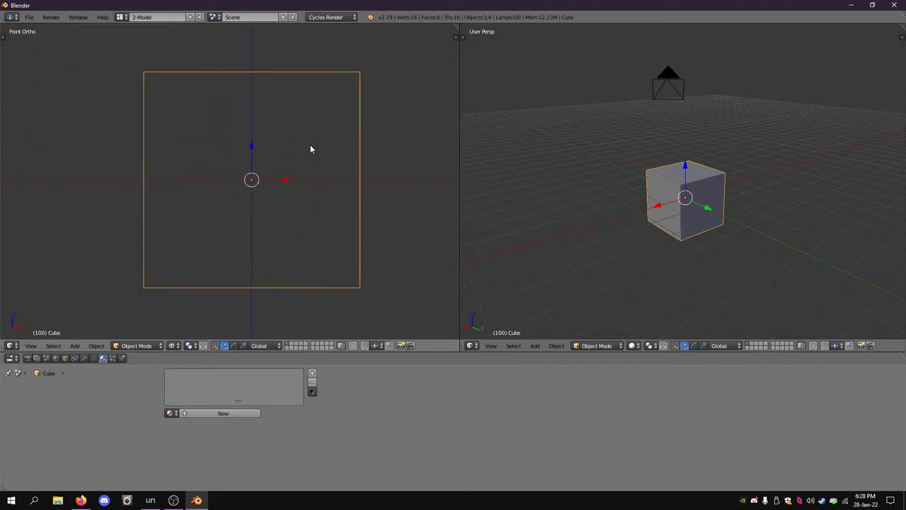
In Edit Mode, move the cube's bottom face up 1 unit along the Z axis.
key(Tab)
right_click(243, 285)
key(g)
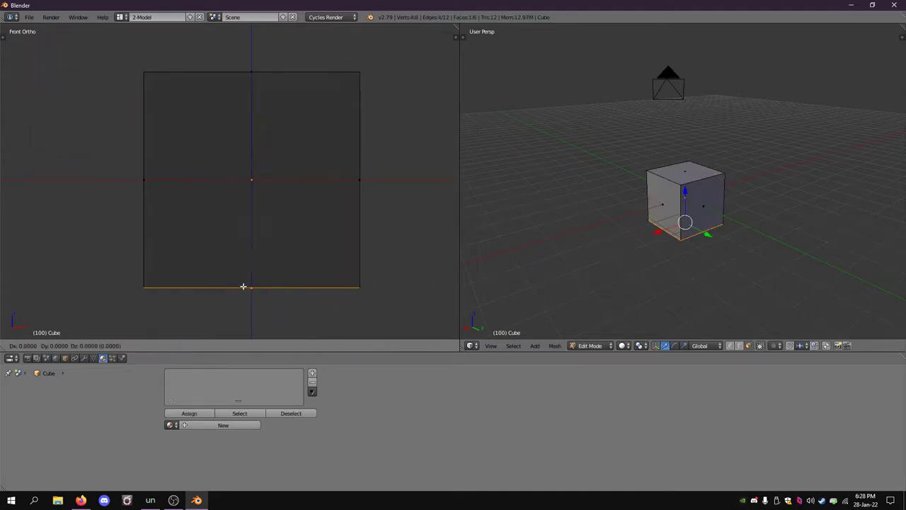
key(z)
key(1)
key(Return)
scroll(275, 203, up, 2)
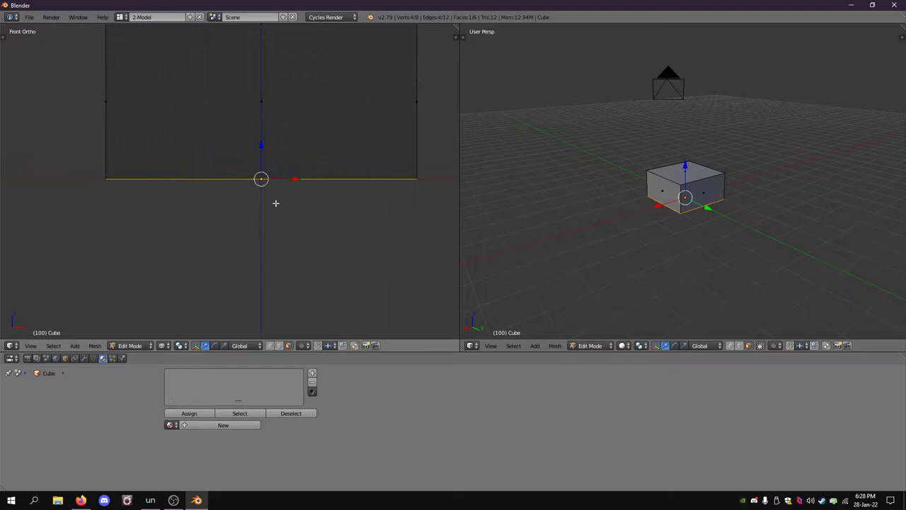
shift+middle_drag(276, 203, 263, 273)
Check the base width on the rail drawing, and move both side faces inward along X to about 30% of the block's original width.
click(82, 500)
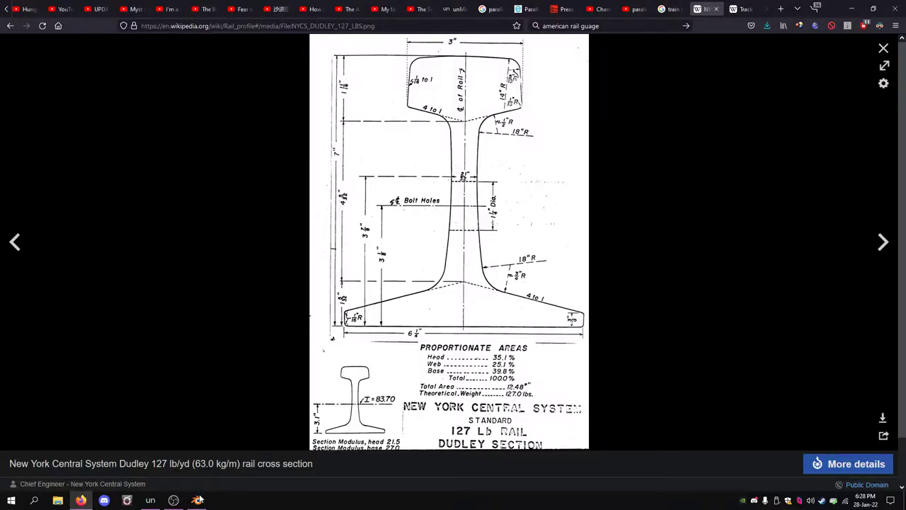
click(198, 500)
right_click(409, 172)
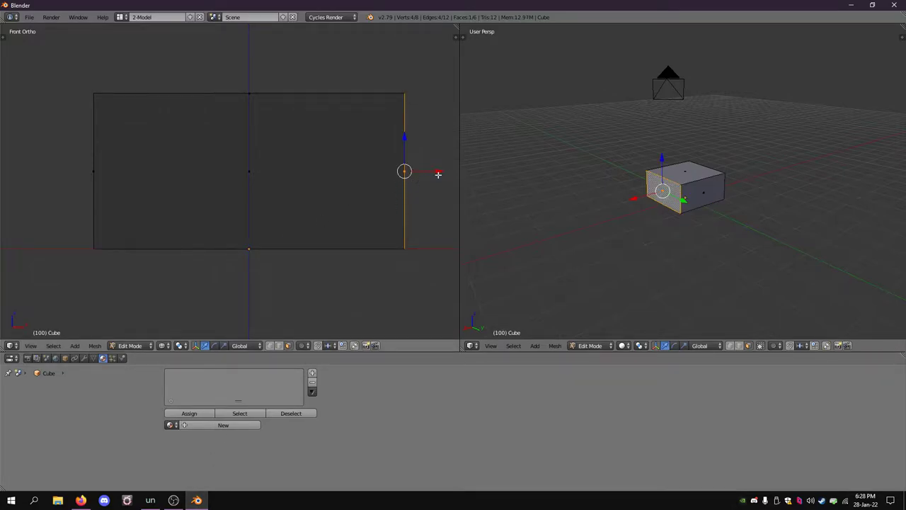
drag(443, 172, 333, 182)
right_click(89, 173)
drag(127, 173, 236, 175)
Check the rail drawing and lower the block's top face along Z until only a thin slab remains for the rail foot.
right_click(251, 92)
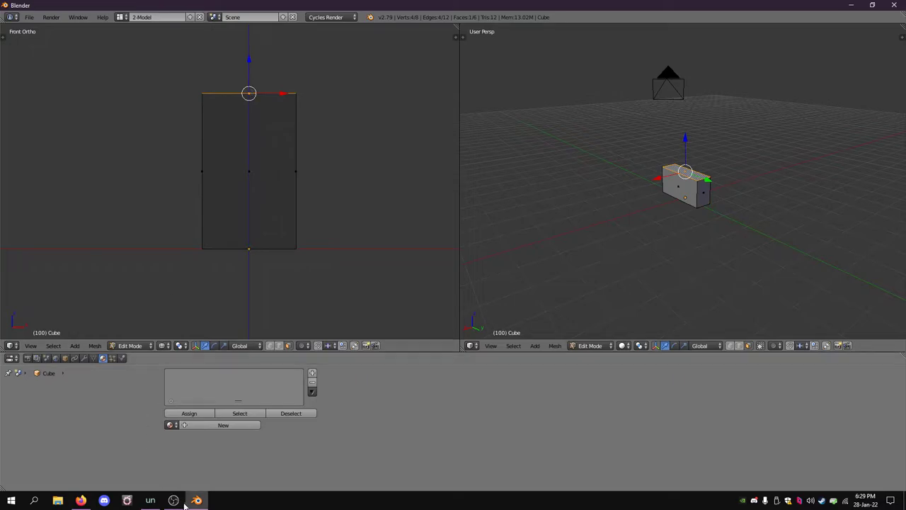
click(81, 500)
mouse_move(200, 502)
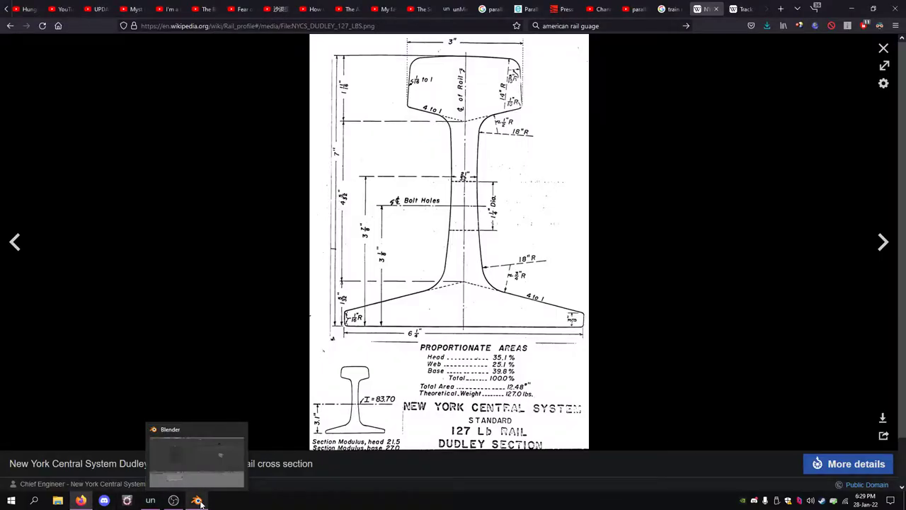
click(197, 501)
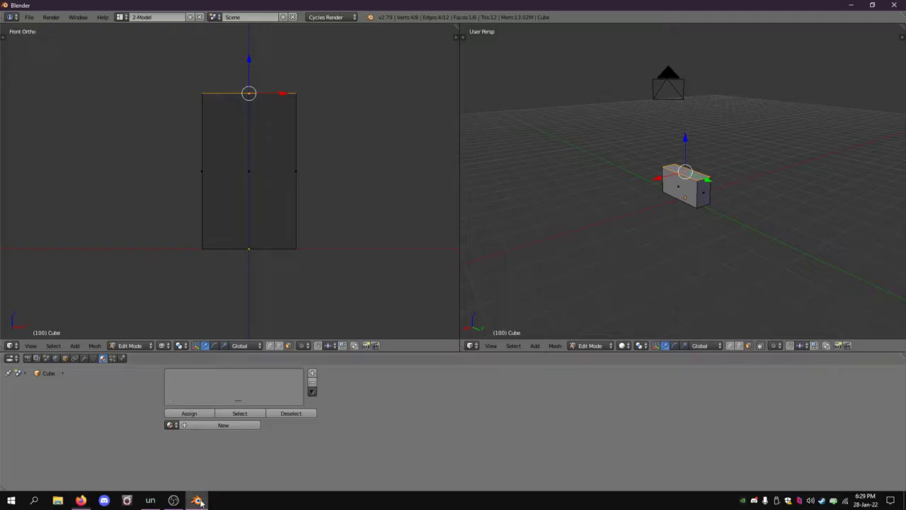
drag(248, 58, 245, 209)
scroll(283, 219, up, 4)
shift+middle_drag(285, 218, 288, 144)
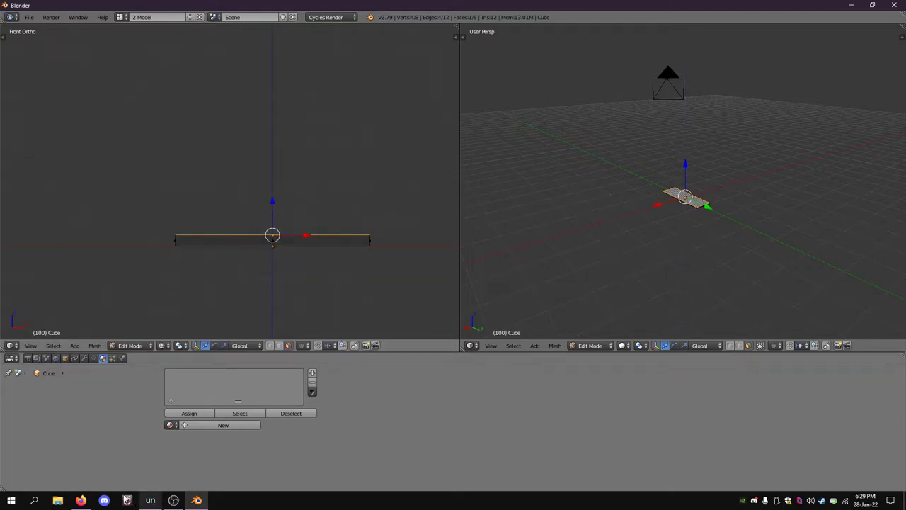
Check the foot height on the rail drawing and extrude the slab's top face upward to add the foot's upper section.
click(80, 500)
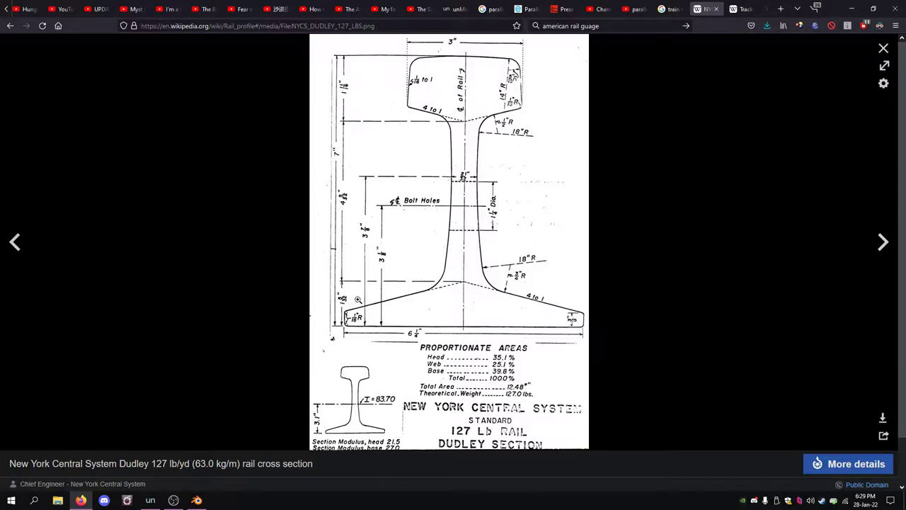
click(196, 500)
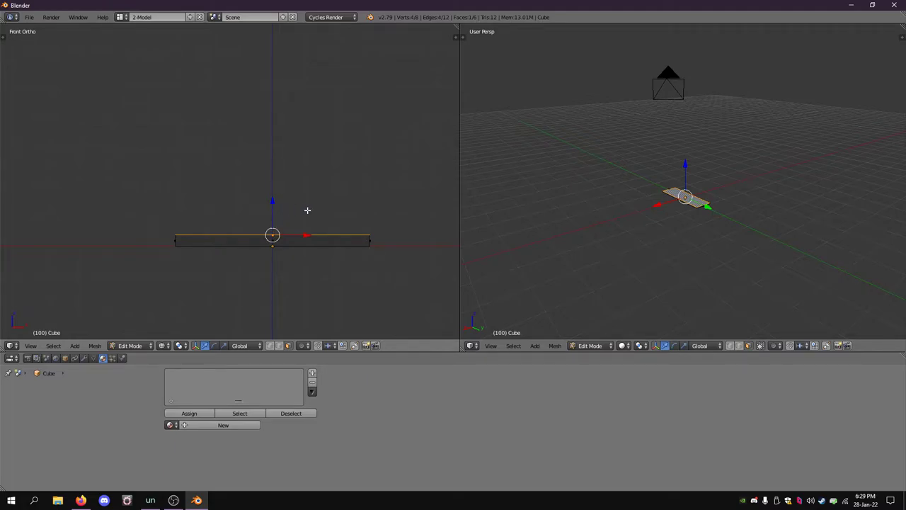
key(e)
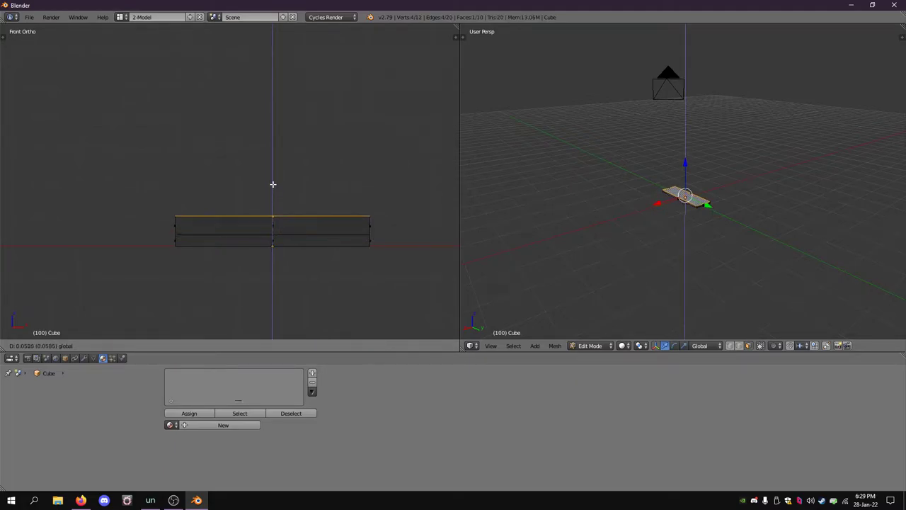
click(273, 178)
Switch to Firefox, check the foot height on the rail drawing, and search the web for "5/32 to decimal".
click(81, 499)
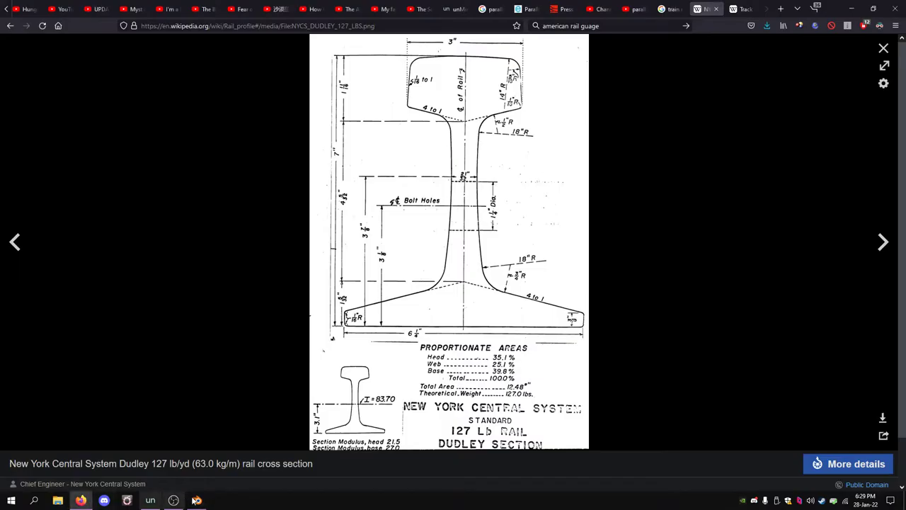
mouse_move(196, 500)
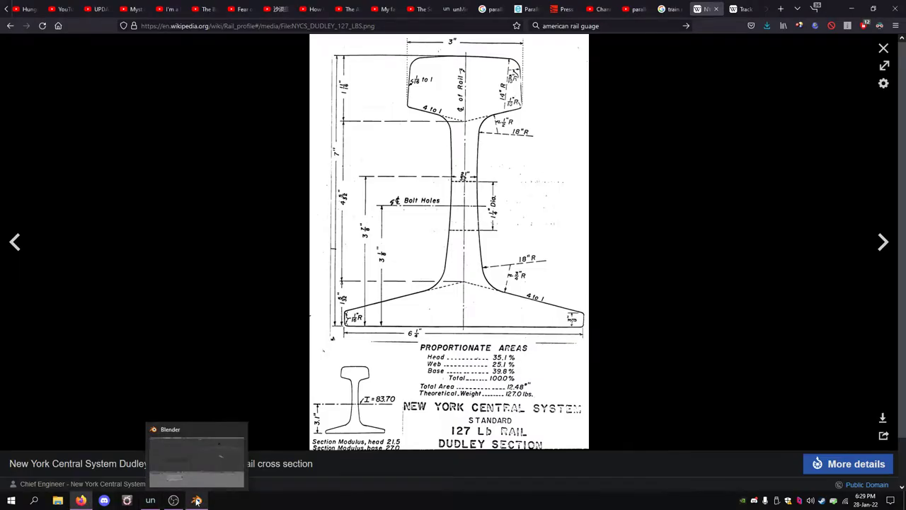
click(780, 9)
click(639, 26)
text(5/)
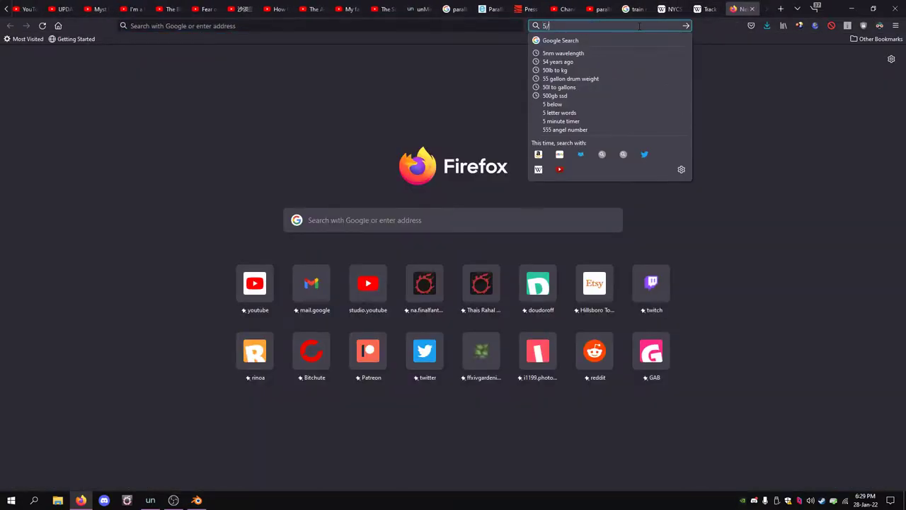
text(32 to decimal)
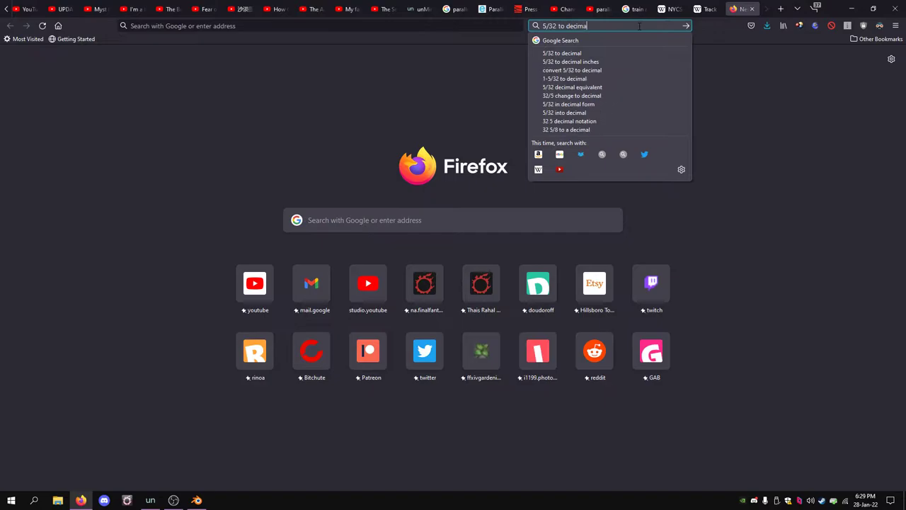
key(Return)
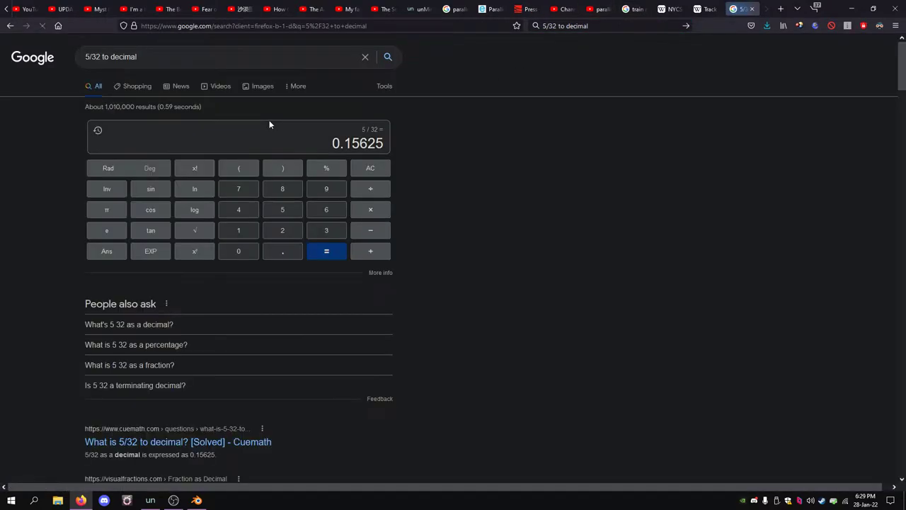
Back in Blender, raise the extruded top face by about 0.007 along the Z axis.
click(197, 500)
shift+middle_drag(313, 207, 307, 110)
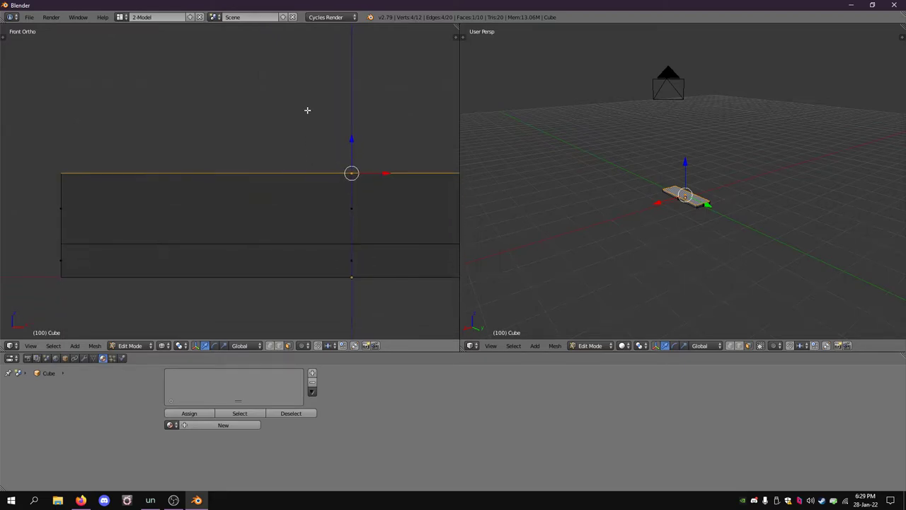
key(g)
key(z)
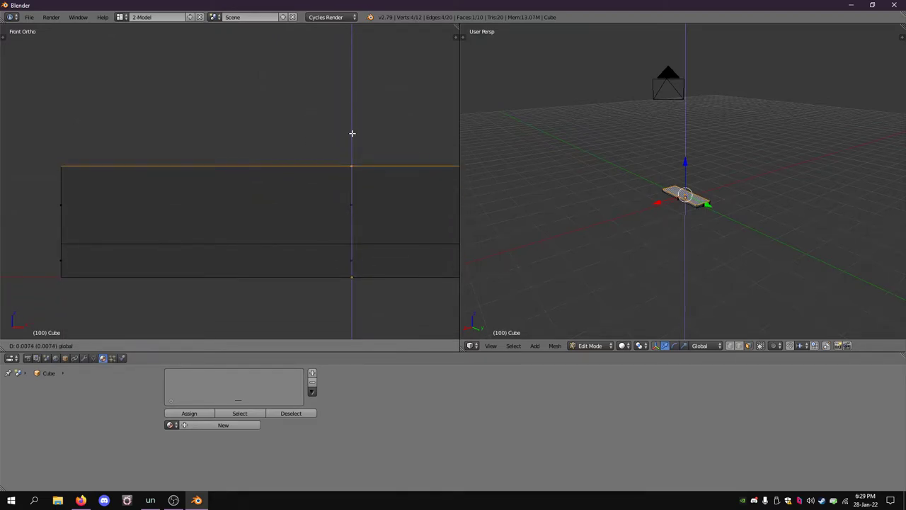
click(351, 134)
scroll(350, 117, down, 4)
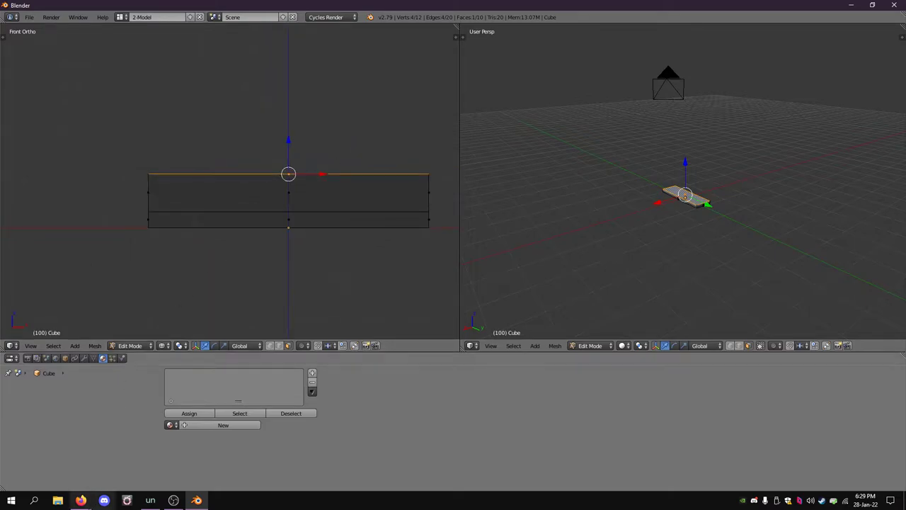
Close the conversion search, review the foot's slope on the drawing, and scale the top face along X by about 0.58, then about 0.38.
click(81, 500)
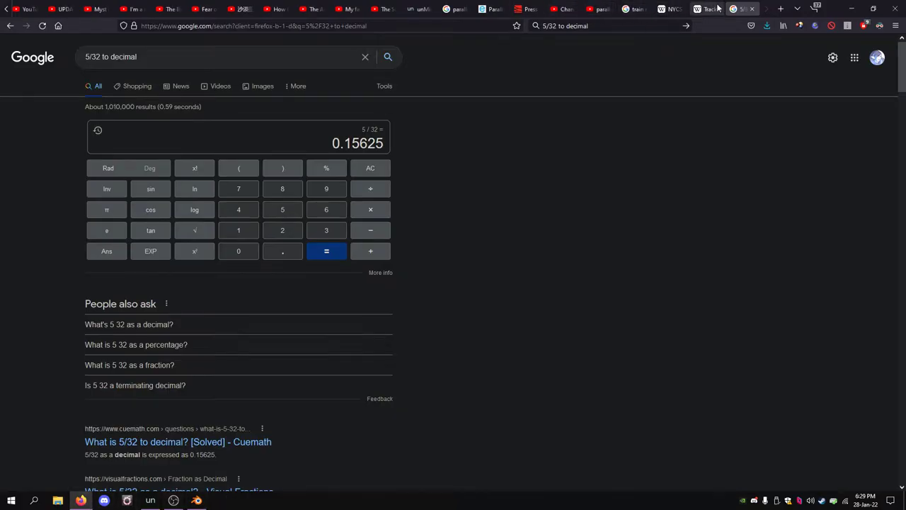
click(752, 9)
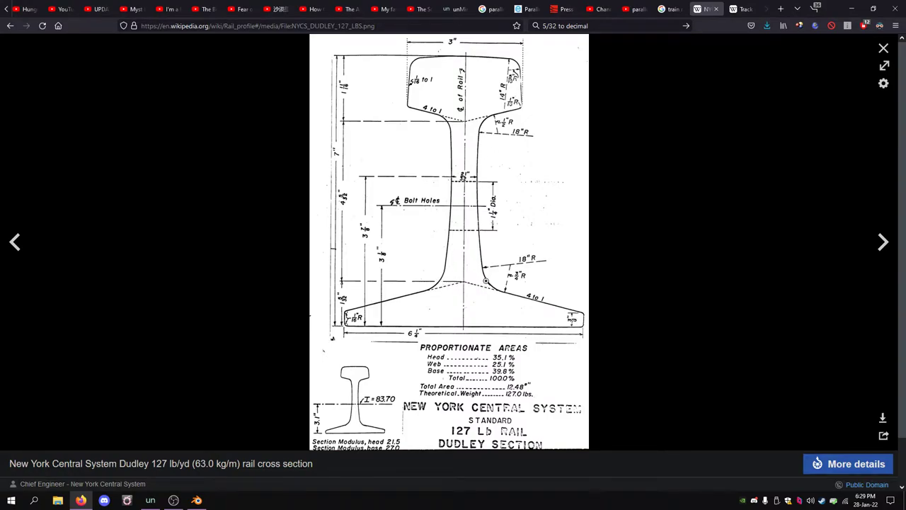
click(197, 500)
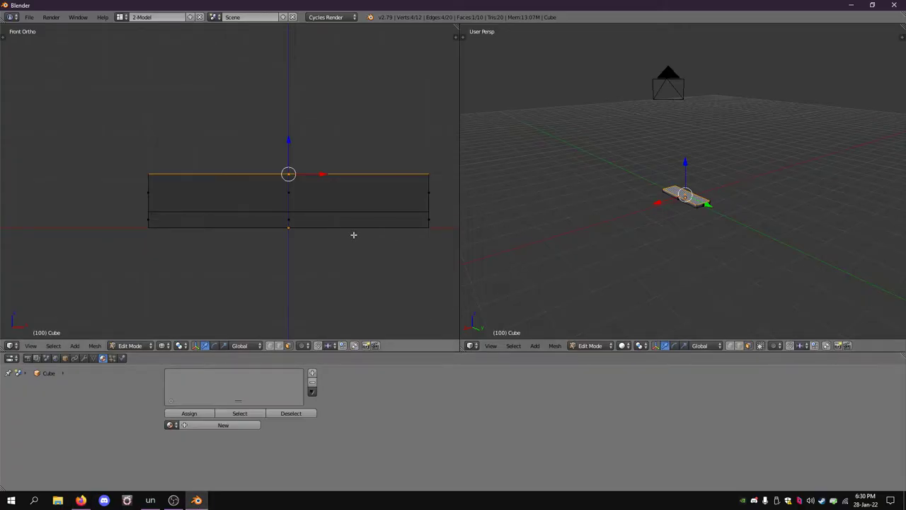
key(s)
key(x)
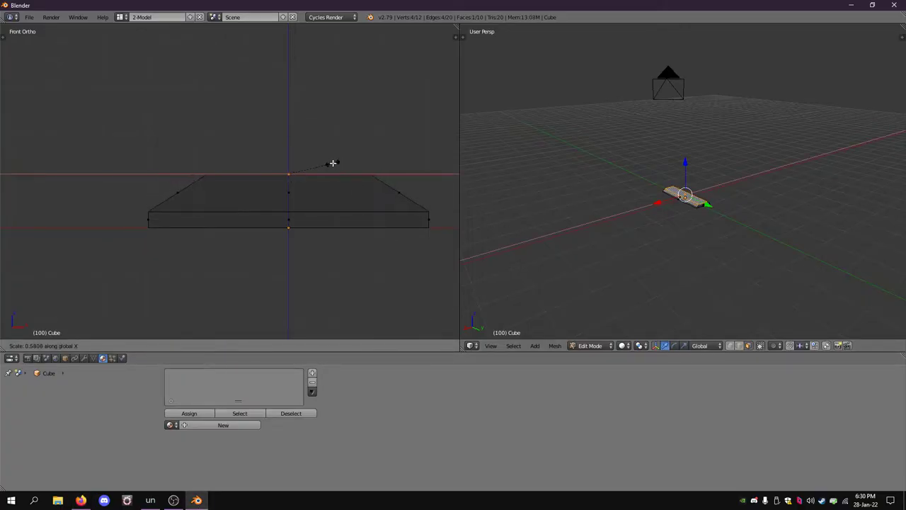
click(331, 164)
key(s)
key(x)
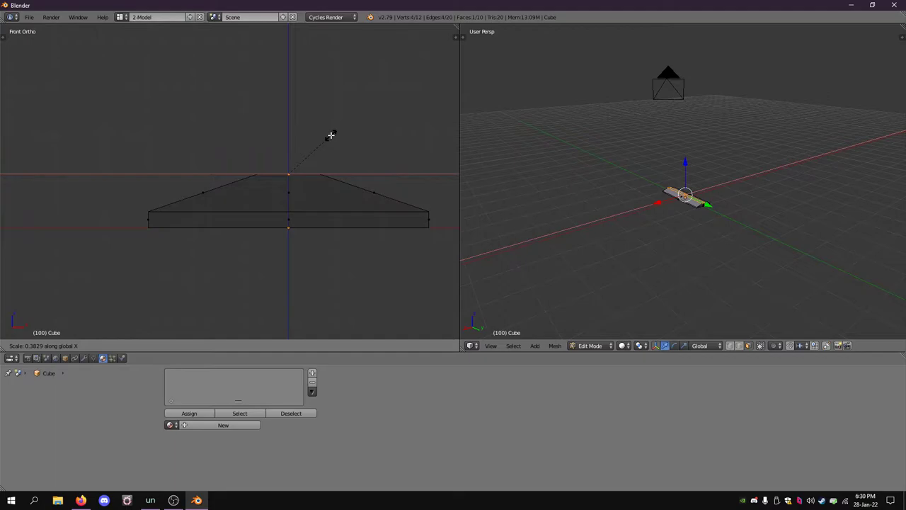
click(328, 137)
Check the web height on the drawing and extrude the narrowed top face straight upward to start the rail's web.
click(197, 500)
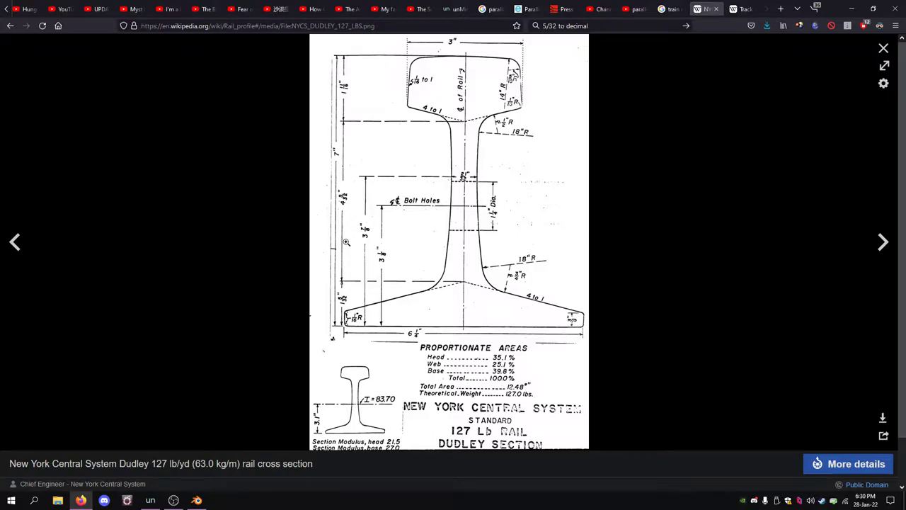
click(196, 500)
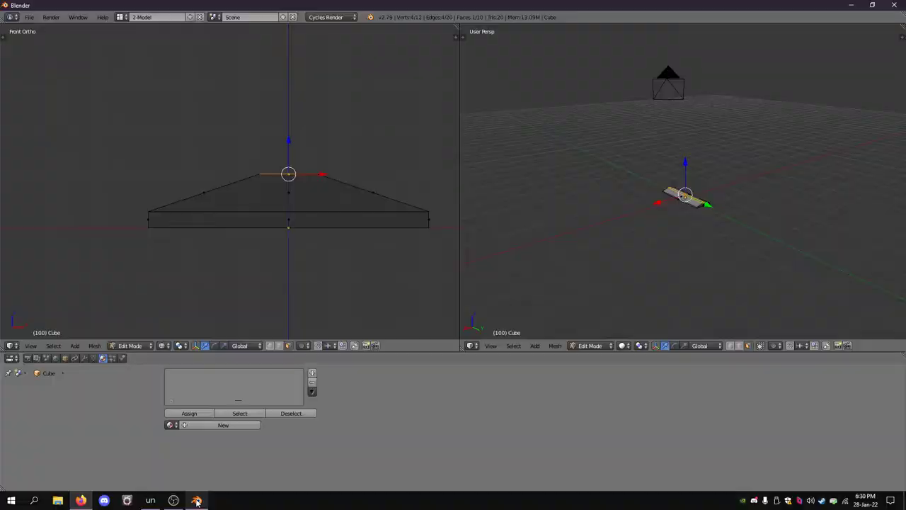
scroll(281, 259, up, 3)
shift+middle_drag(354, 121, 217, 248)
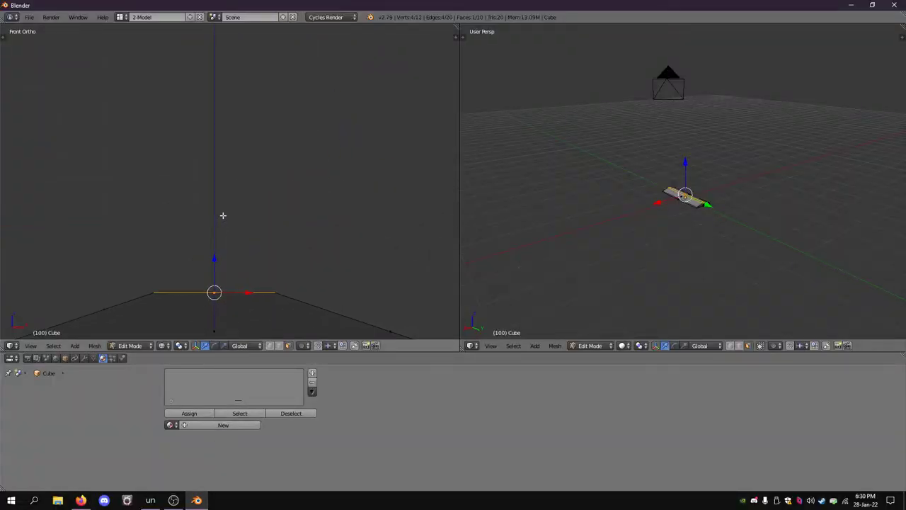
key(e)
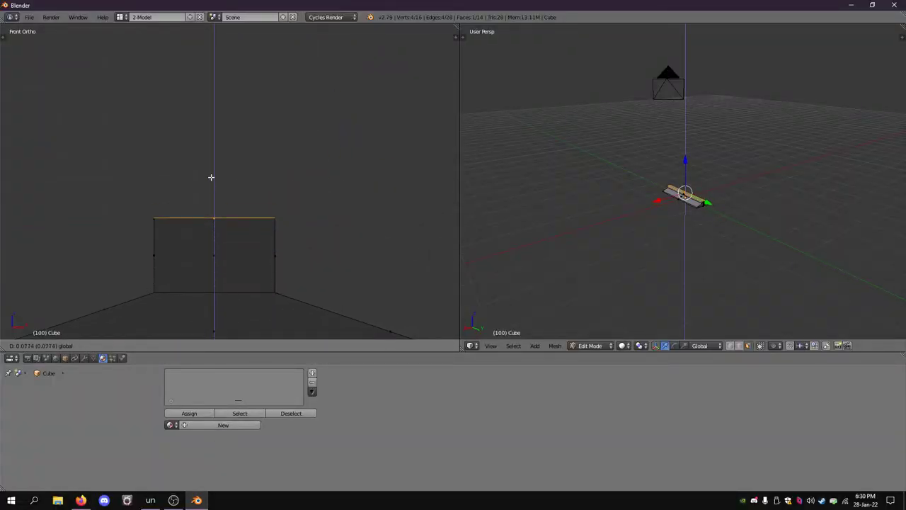
click(204, 67)
Raise the web's top face further along Z to make the web taller.
shift+middle_drag(296, 52, 329, 277)
key(e)
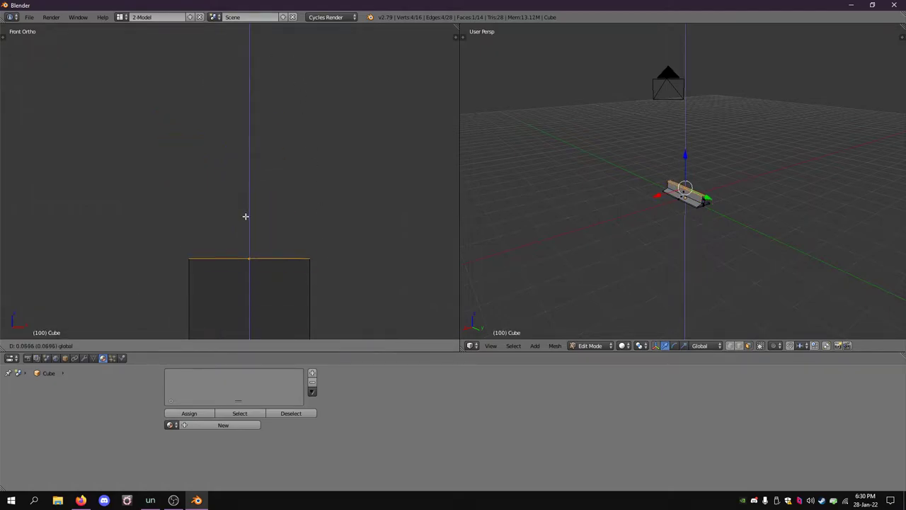
click(238, 84)
scroll(302, 165, down, 7)
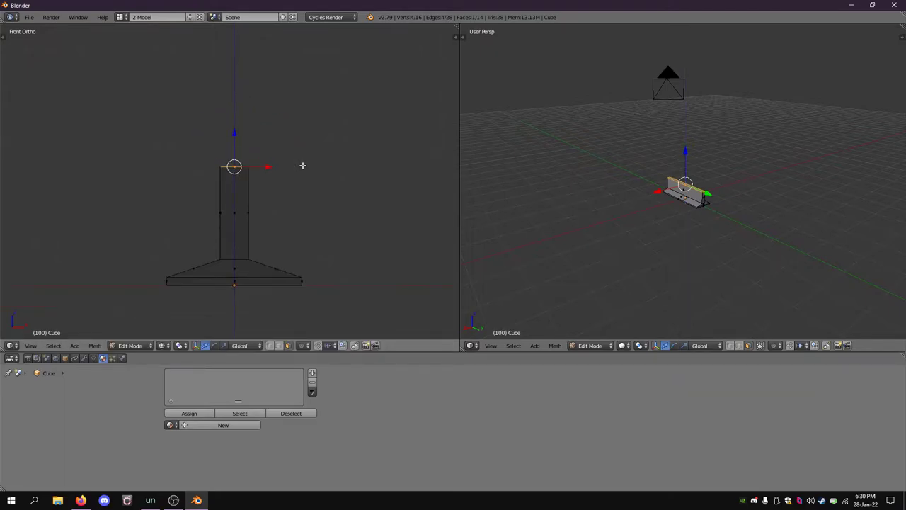
scroll(302, 181, up, 2)
Compare the web with the rail drawing and extrude its top face up a short distance to begin the underside of the head.
click(196, 500)
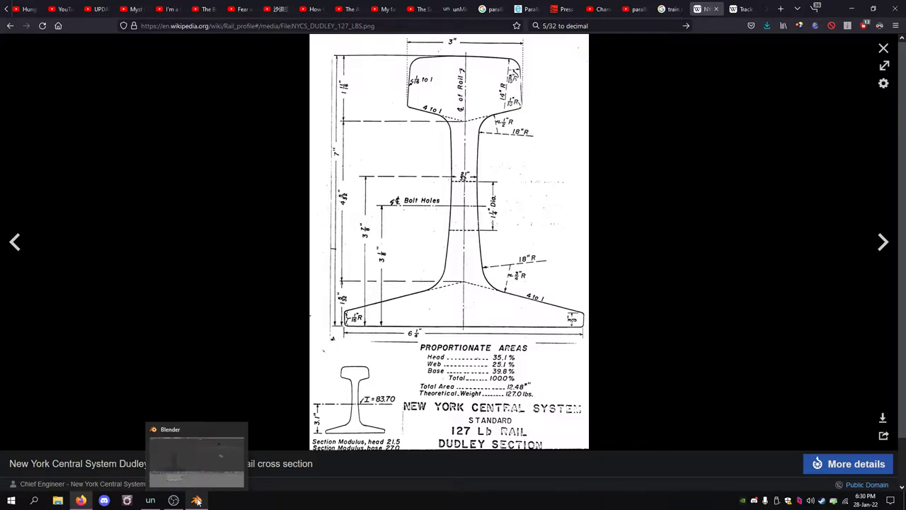
click(197, 500)
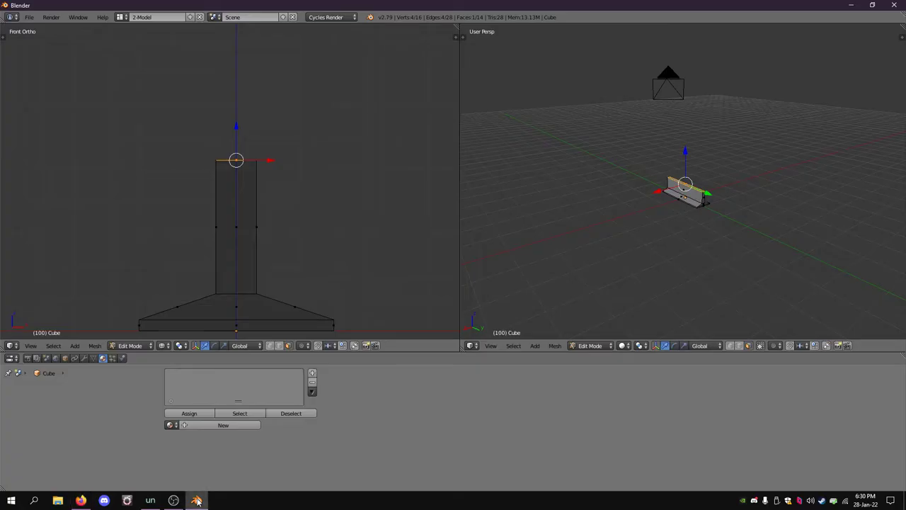
click(81, 499)
mouse_move(195, 502)
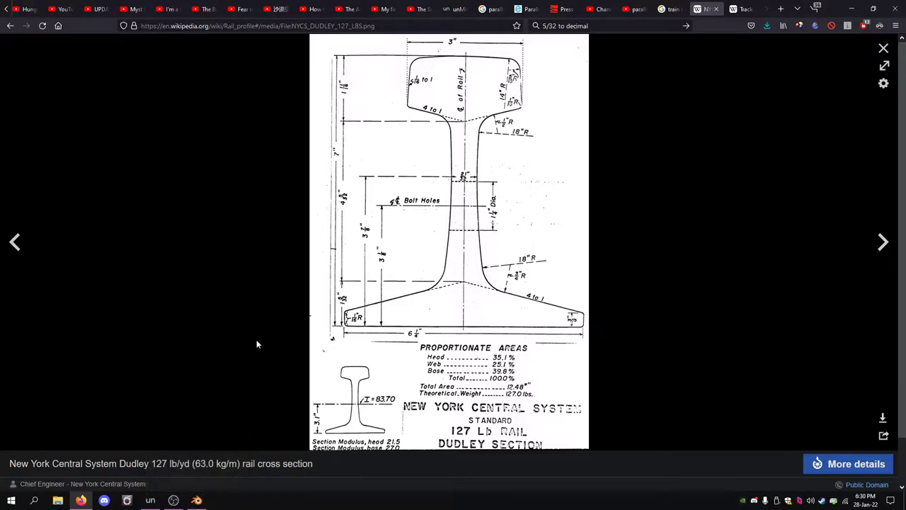
click(195, 501)
scroll(276, 186, up, 4)
shift+middle_drag(276, 187, 278, 274)
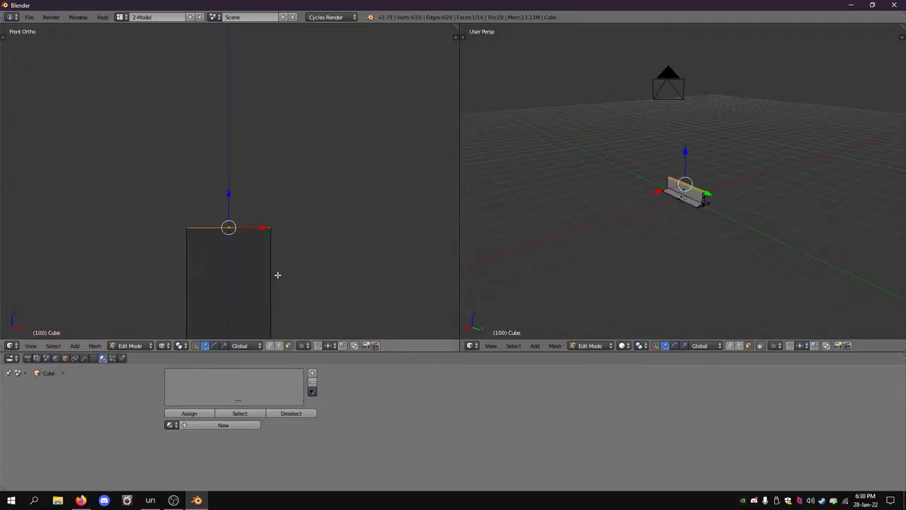
key(e)
key(Escape)
click(81, 500)
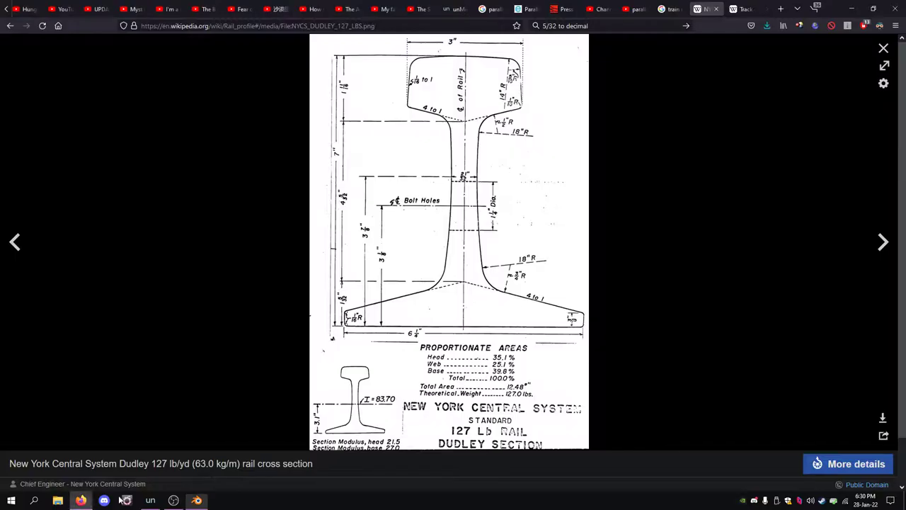
click(195, 500)
drag(231, 192, 229, 165)
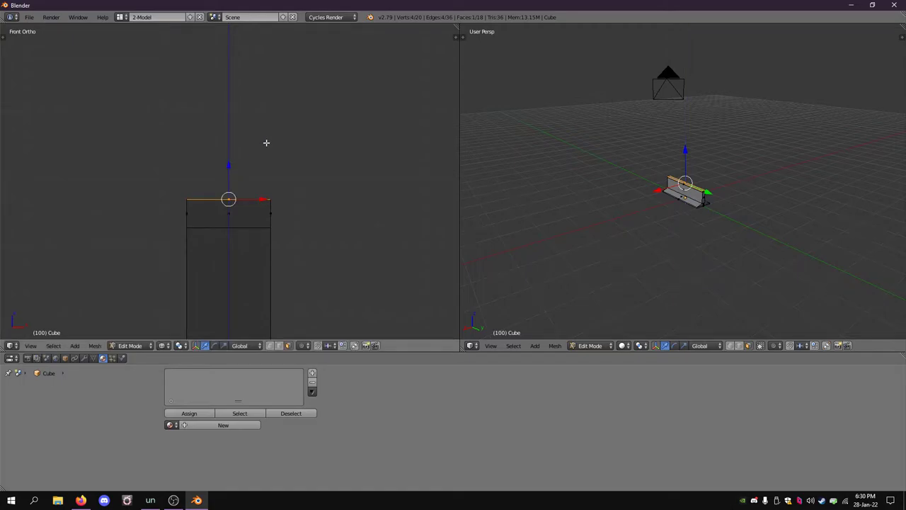
Scale the new top face along X to about 2.5 times the web's width, forming the head's flared underside.
key(s)
key(x)
click(365, 92)
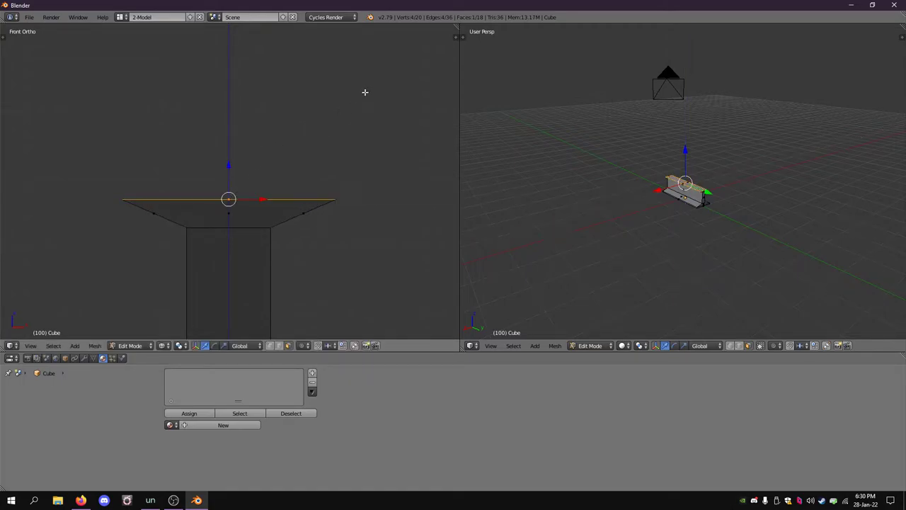
Widen the head's flared face slightly along X and compare the profile with the rail drawing in the browser.
key(s)
key(x)
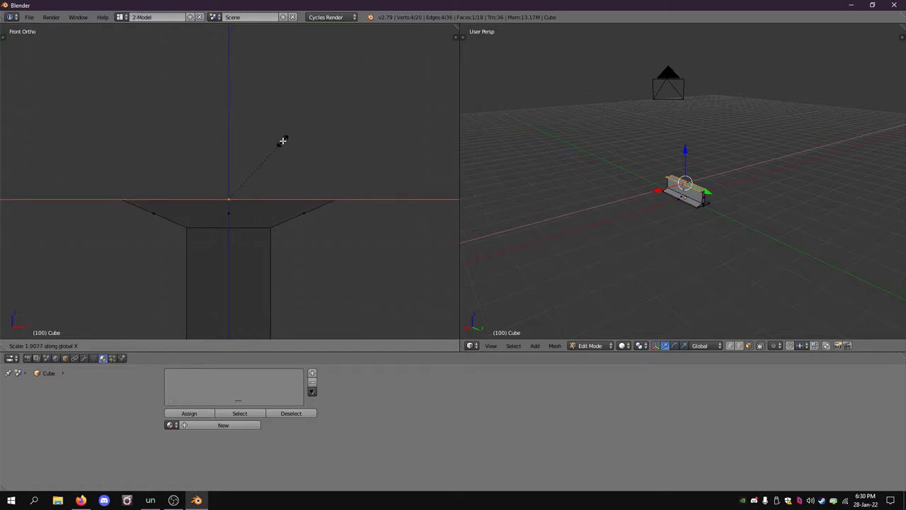
click(283, 139)
click(81, 500)
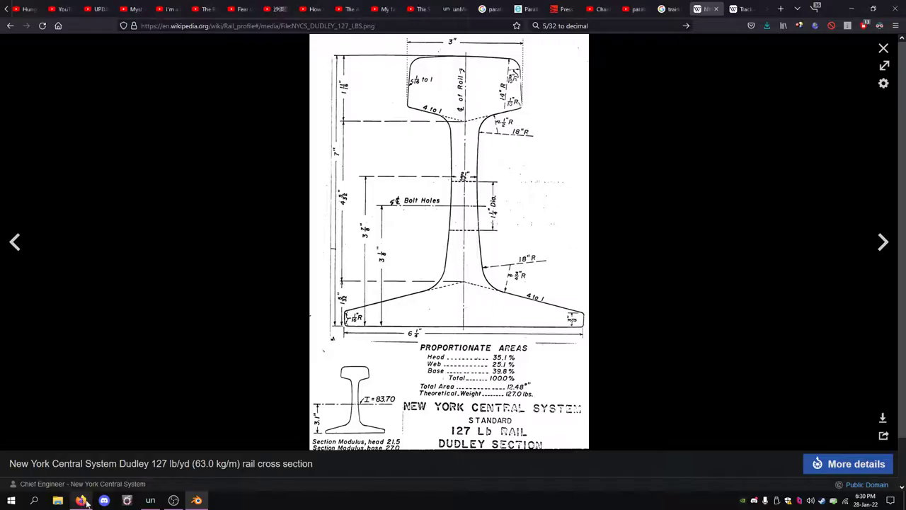
click(197, 500)
scroll(214, 274, down, 3)
scroll(296, 256, down, 2)
shift+middle_drag(295, 254, 311, 218)
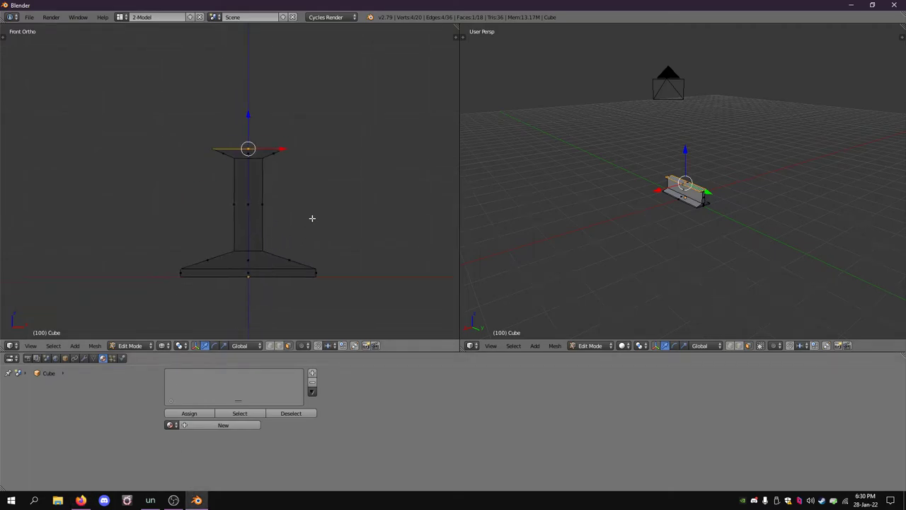
scroll(312, 218, up, 1)
Check the head's height on the rail drawing and extrude the flared face straight up to form the rail head's body.
click(81, 504)
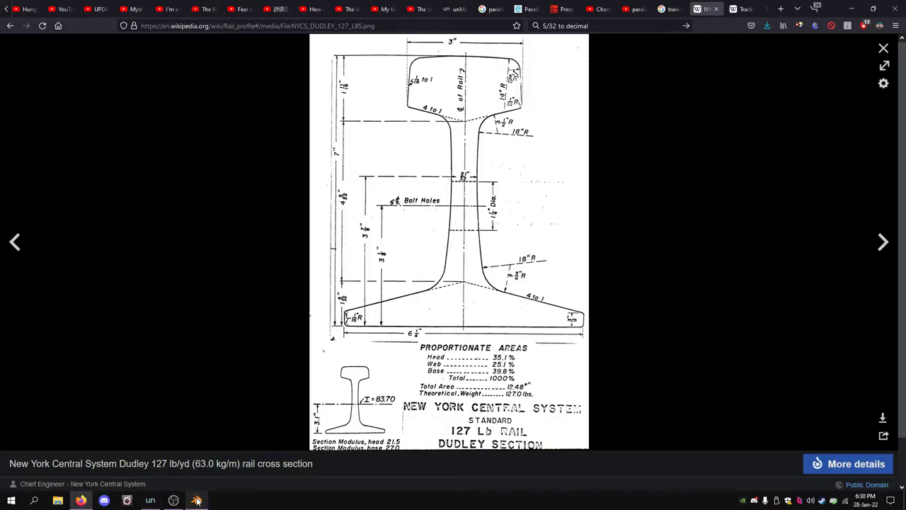
mouse_move(197, 499)
click(198, 499)
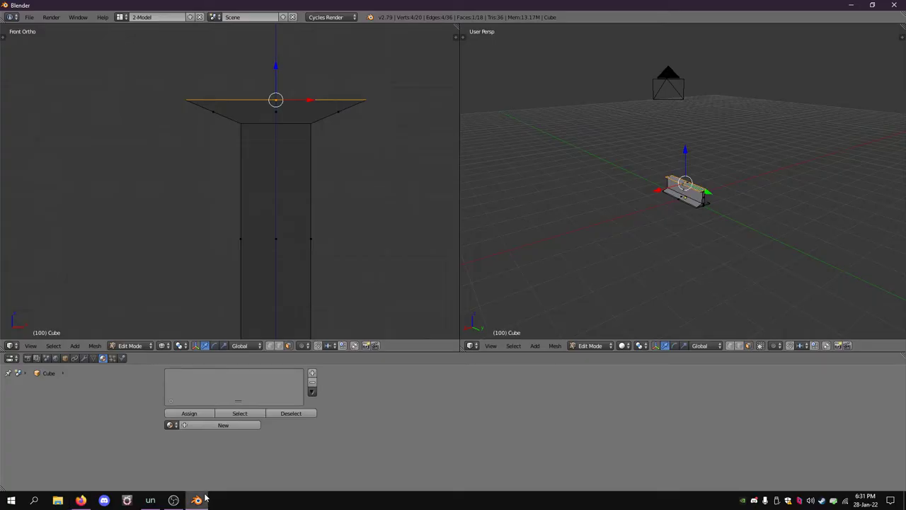
scroll(238, 240, down, 4)
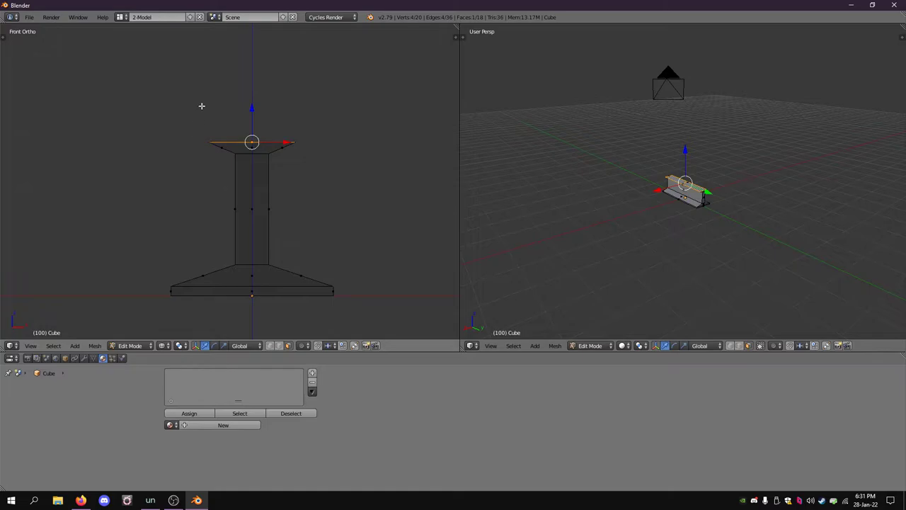
key(e)
drag(251, 113, 254, 81)
click(256, 81)
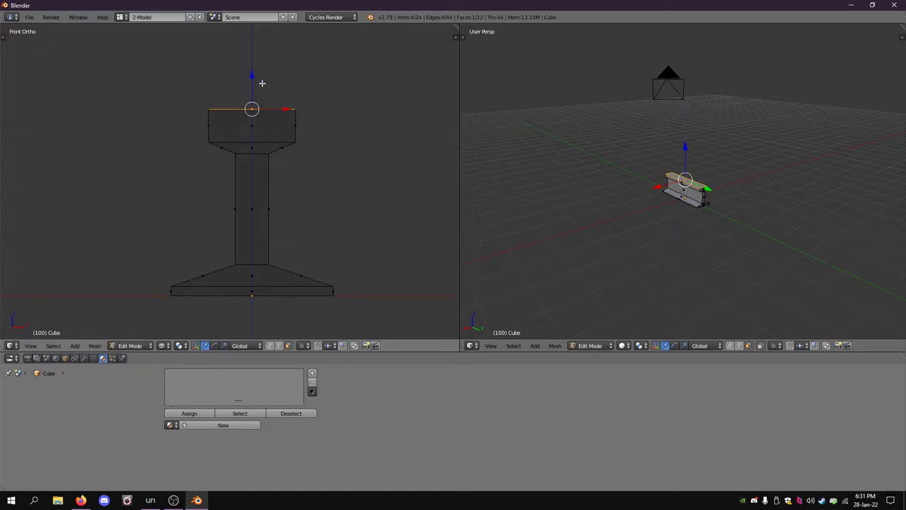
Scale the head's top face down slightly along X so the head's sides taper inward.
key(s)
key(x)
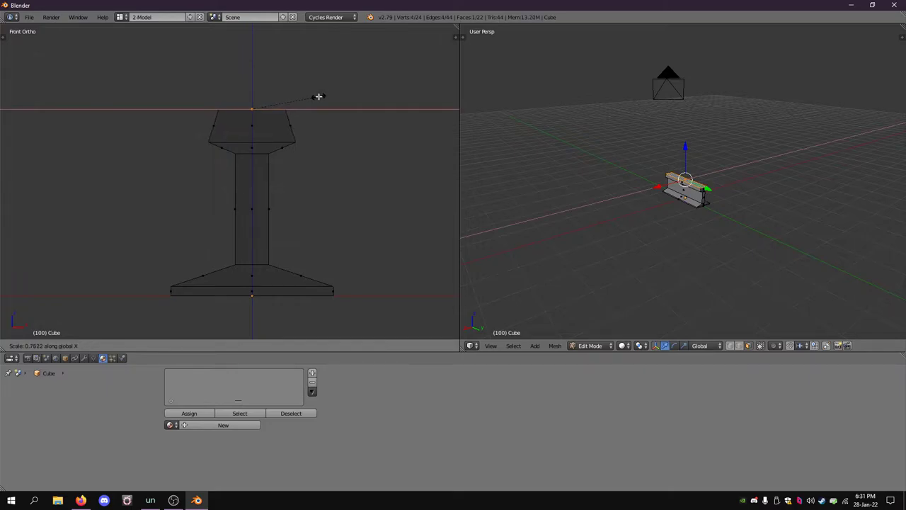
click(330, 96)
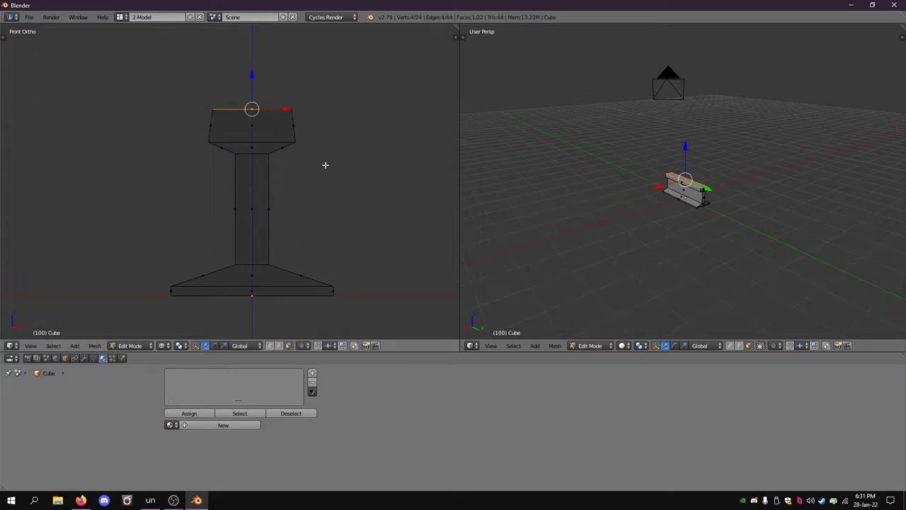
Select the whole rail mesh and add a Subdivision Surface modifier to it.
key(a)
key(a)
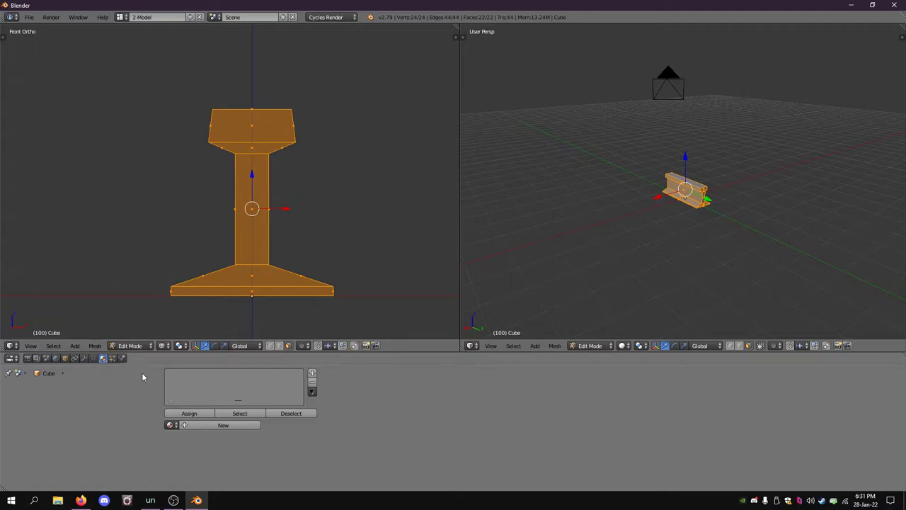
click(84, 357)
click(205, 373)
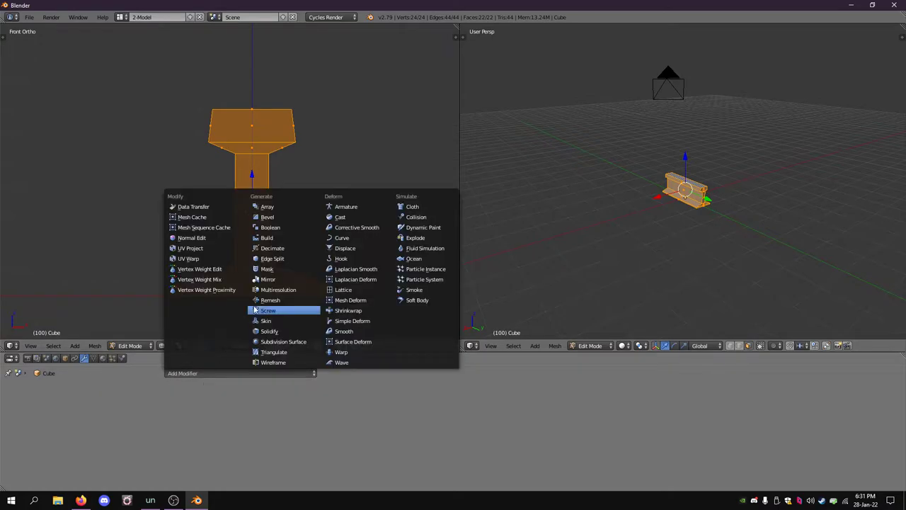
click(279, 342)
Set the Subdivision Surface modifier's subdivisions to 3 for View and 6 for Render.
scroll(289, 272, up, 2)
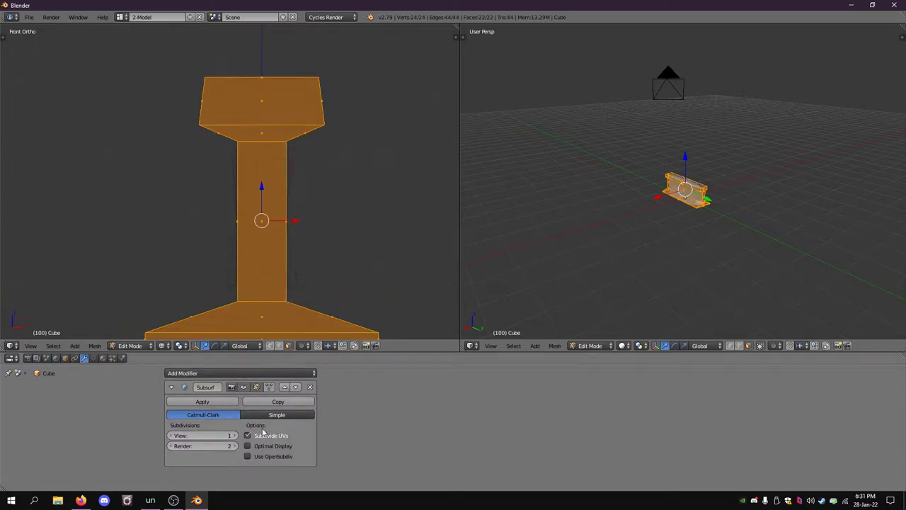
click(234, 445)
click(234, 445)
click(235, 435)
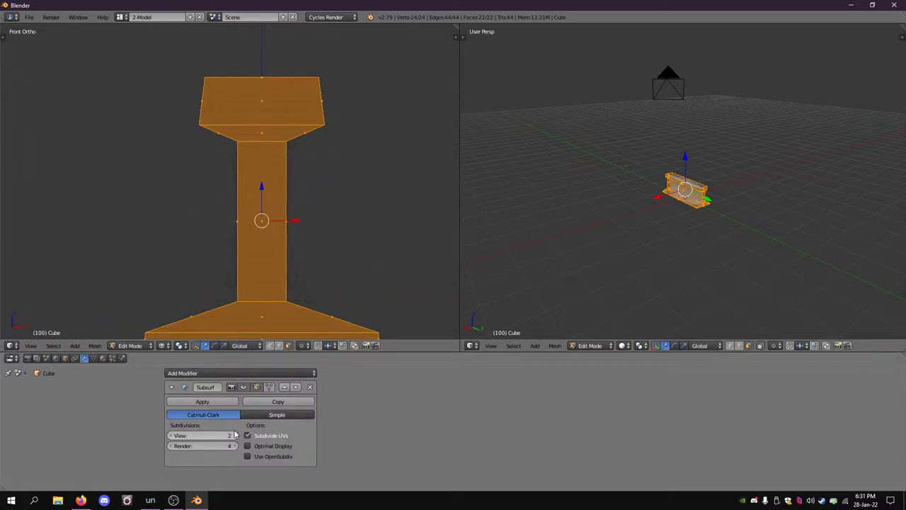
click(234, 445)
click(234, 445)
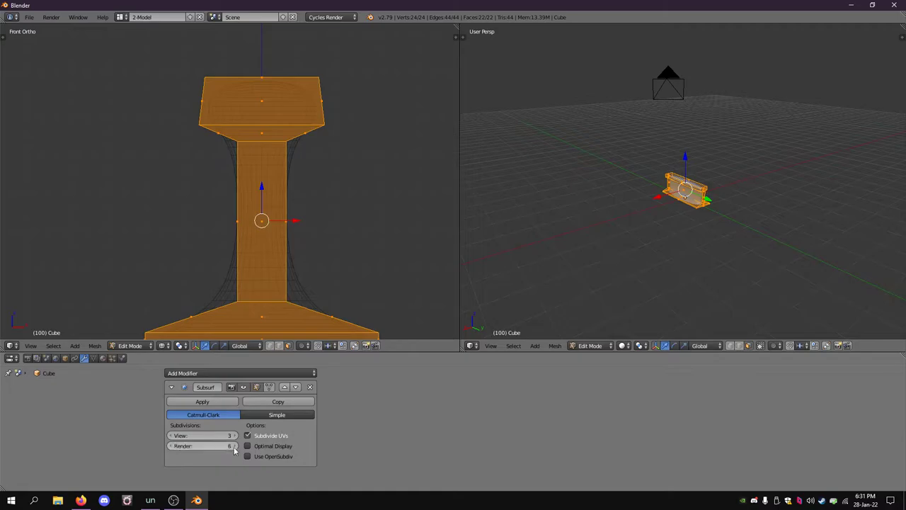
Maximize the perspective view and select all five faces at the near end of the rail, from head to foot.
scroll(658, 235, up, 4)
scroll(658, 234, up, 4)
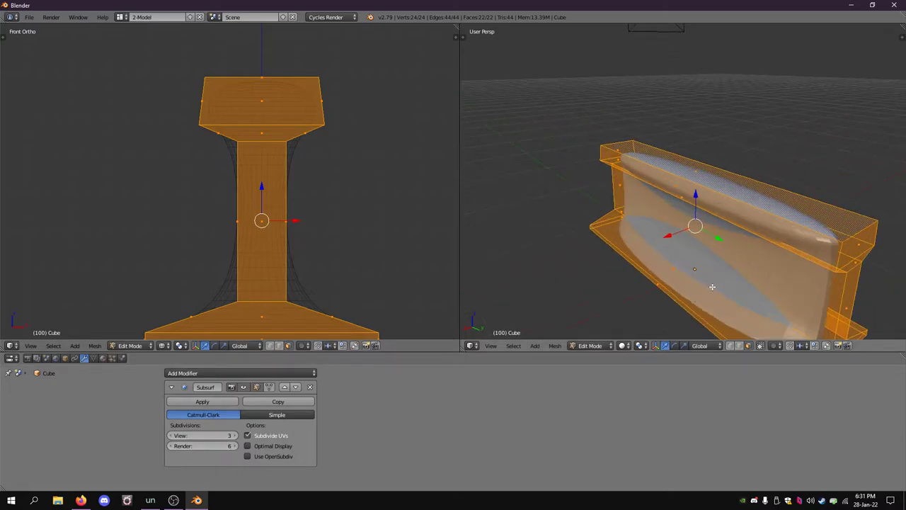
key(ctrl+Up)
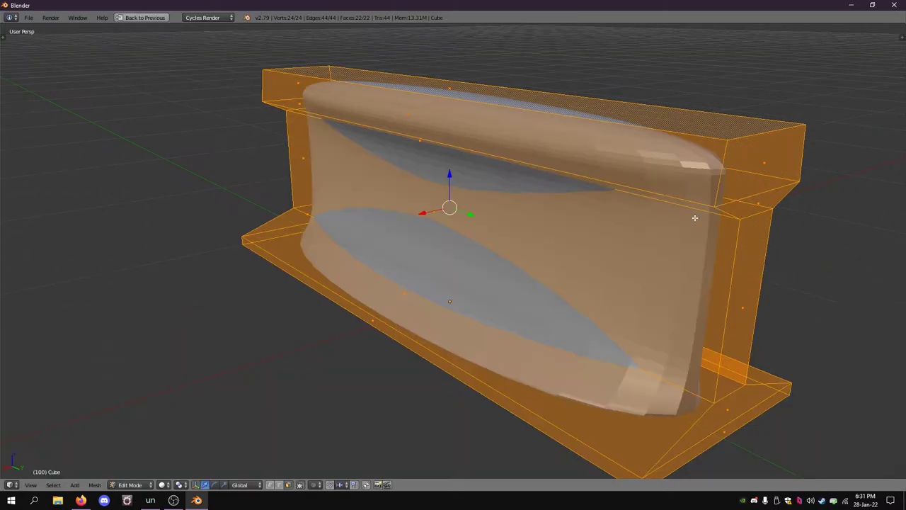
middle_drag(693, 217, 530, 210)
right_click(587, 195)
shift+right_click(601, 217)
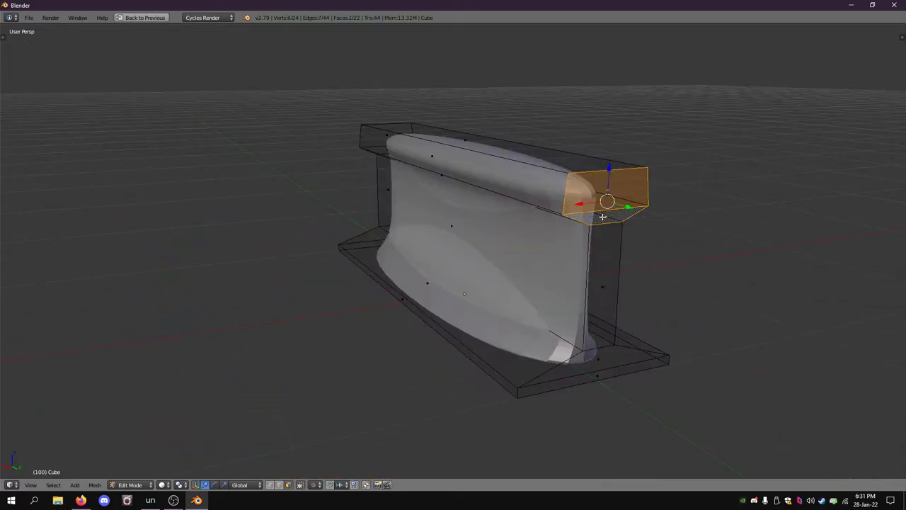
shift+right_click(597, 263)
shift+right_click(598, 363)
shift+right_click(596, 375)
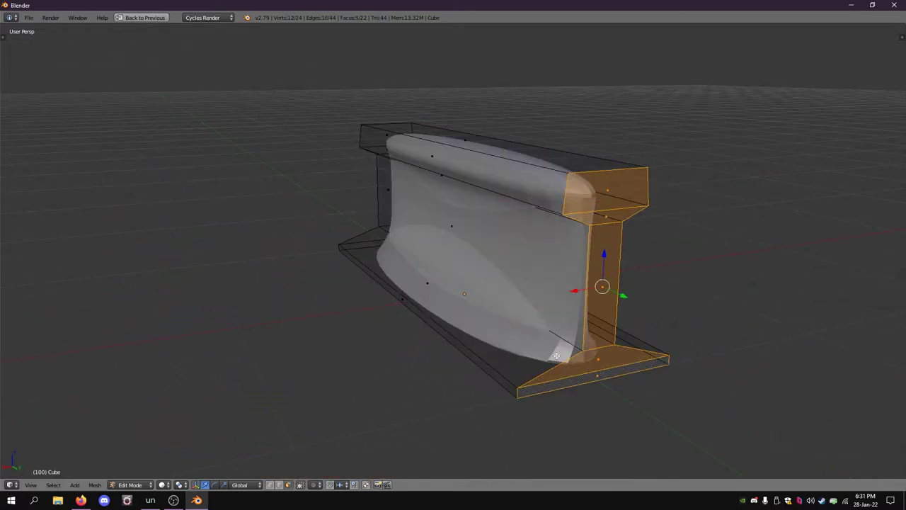
Add the five faces at the rail's opposite end to the selection.
middle_drag(439, 293, 612, 285)
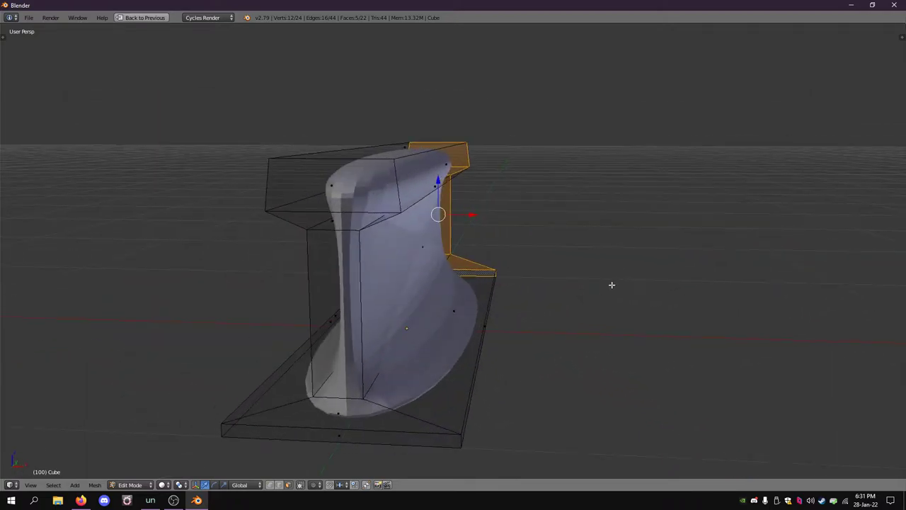
shift+right_click(346, 187)
shift+right_click(341, 222)
shift+right_click(338, 259)
shift+right_click(345, 416)
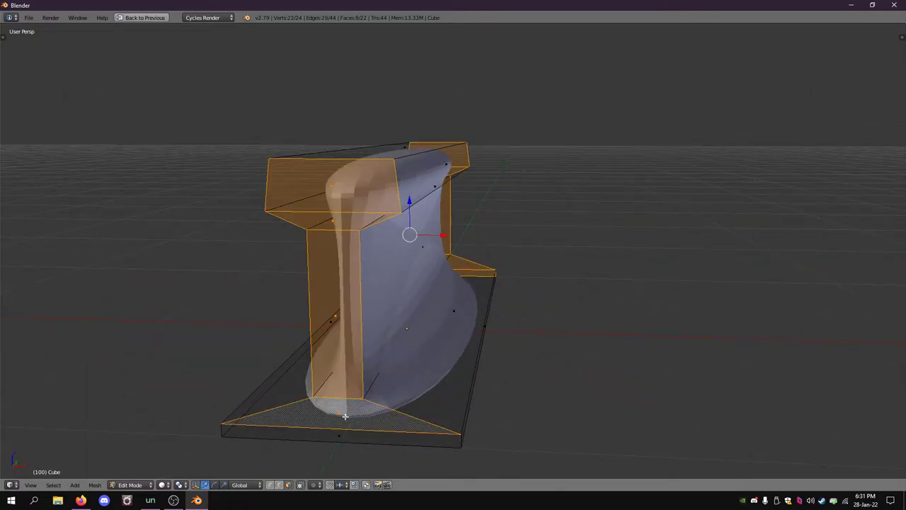
shift+right_click(344, 429)
middle_drag(559, 287, 491, 277)
shift+right_click(383, 313)
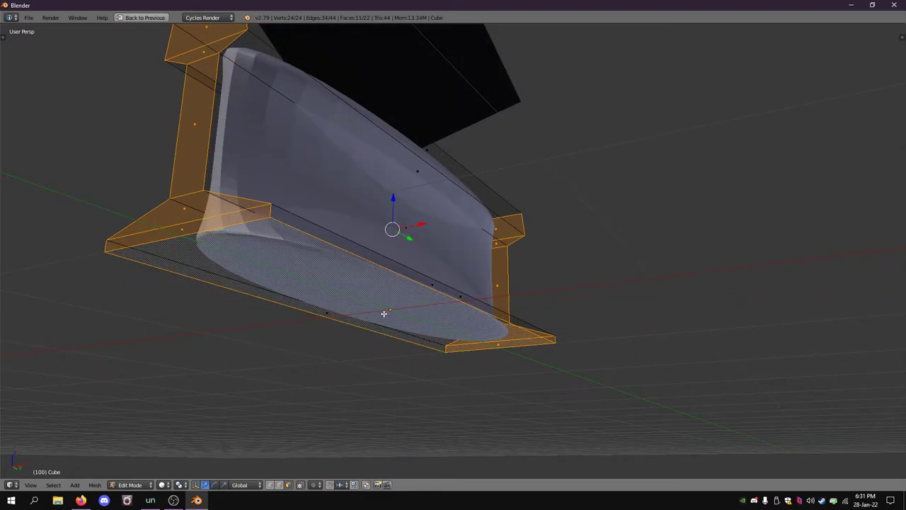
middle_drag(566, 225, 501, 249)
shift+right_click(410, 329)
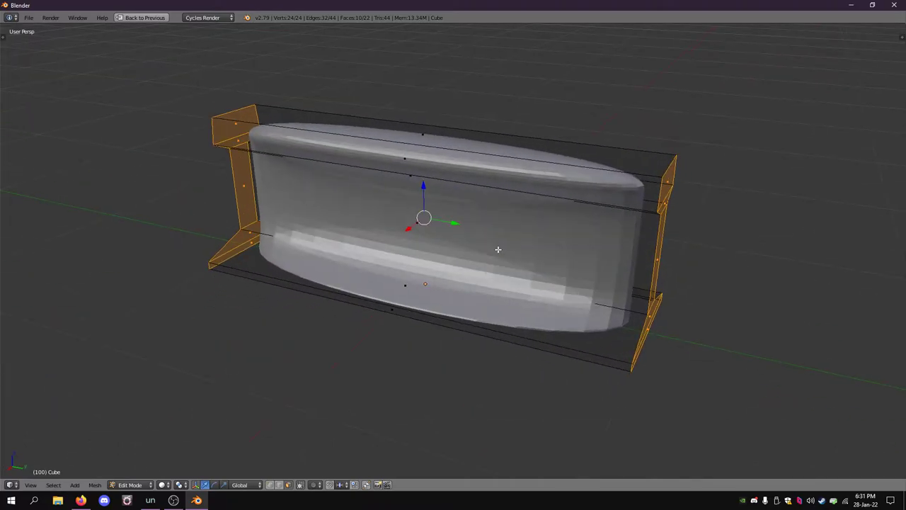
key(alt+s)
click(573, 273)
key(ctrl+z)
Search the web in a new browser tab for "edge crease subsurf blender".
click(81, 499)
click(779, 8)
click(642, 26)
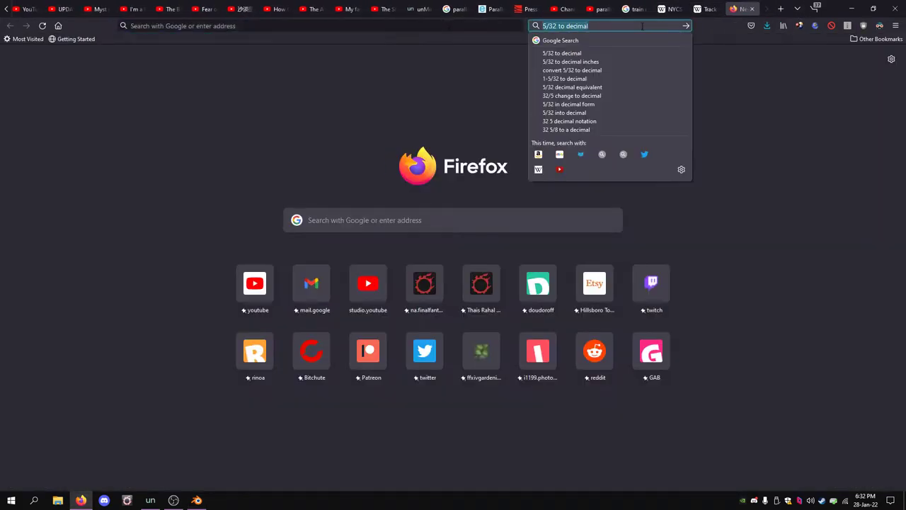
text(edge crease subsurf)
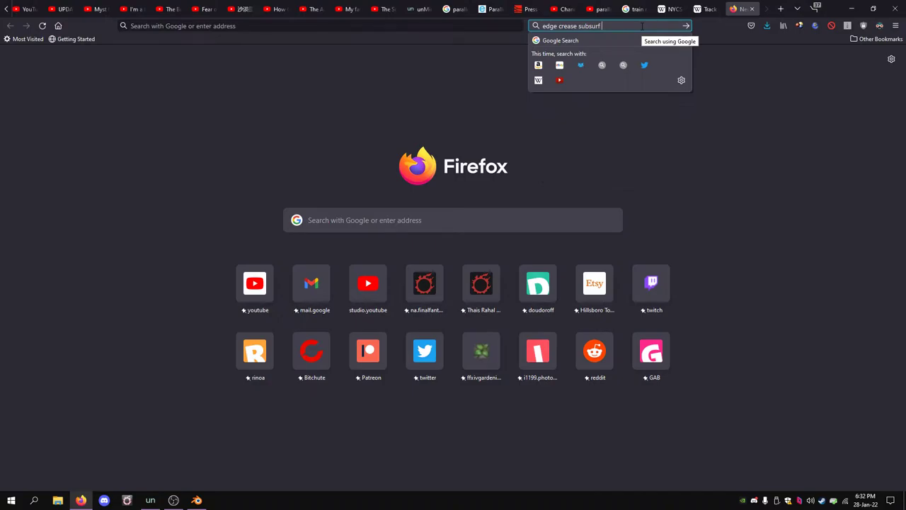
text( blender)
key(Return)
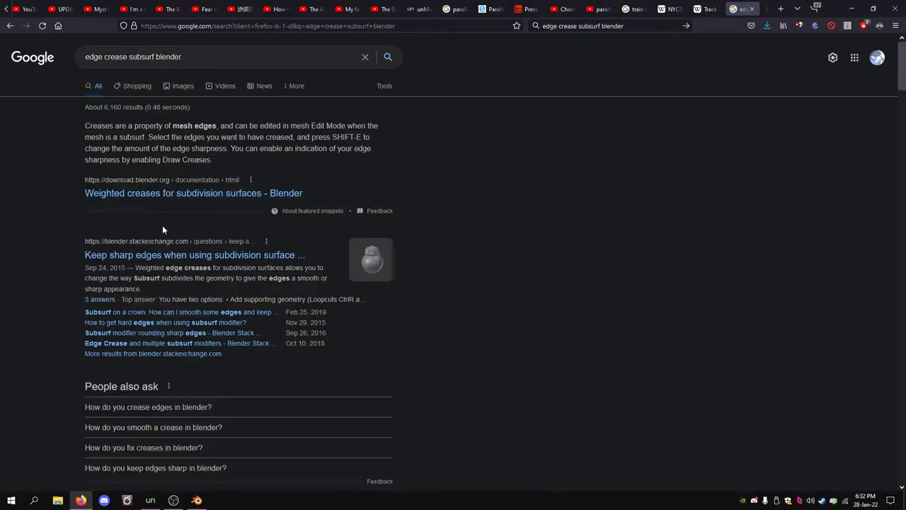
Back in Blender, apply a full edge crease to the selected faces at both rail ends to keep them sharp.
click(197, 500)
key(shift+e)
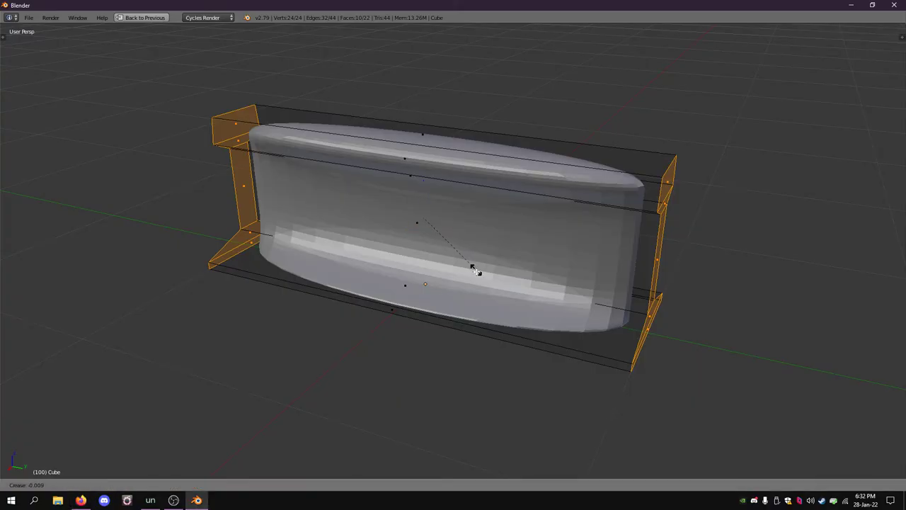
click(647, 304)
middle_drag(668, 276, 500, 338)
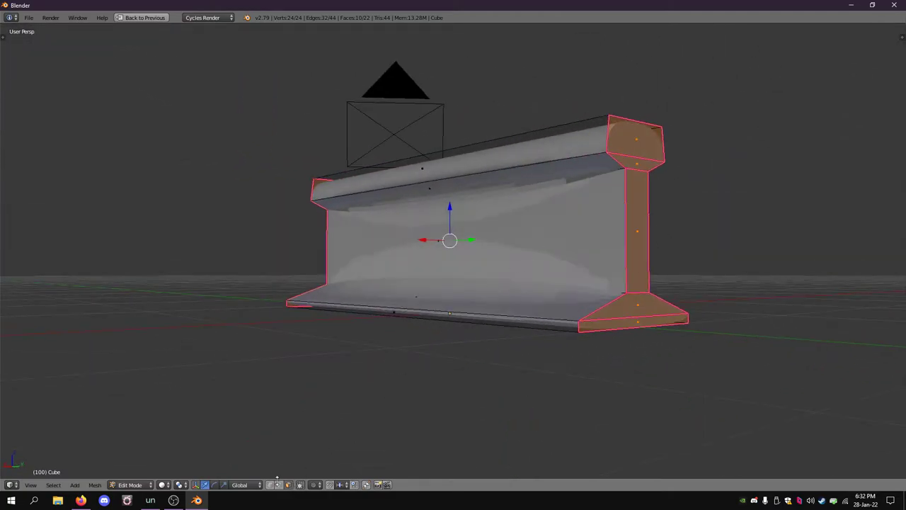
Switch to edge selection and wireframe display, and select the head's two lower long edges and one long edge atop the web.
middle_drag(304, 445, 470, 181)
key(a)
right_click(455, 164)
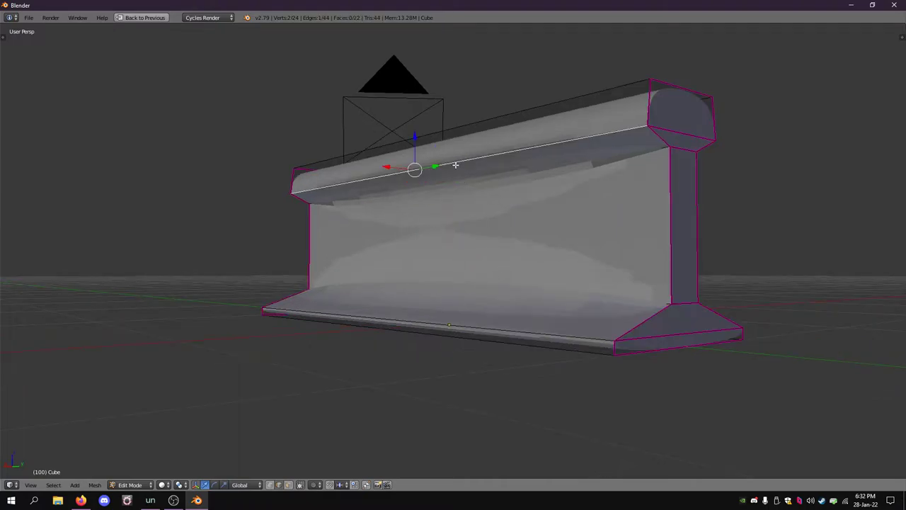
key(z)
shift+right_click(461, 184)
shift+right_click(469, 188)
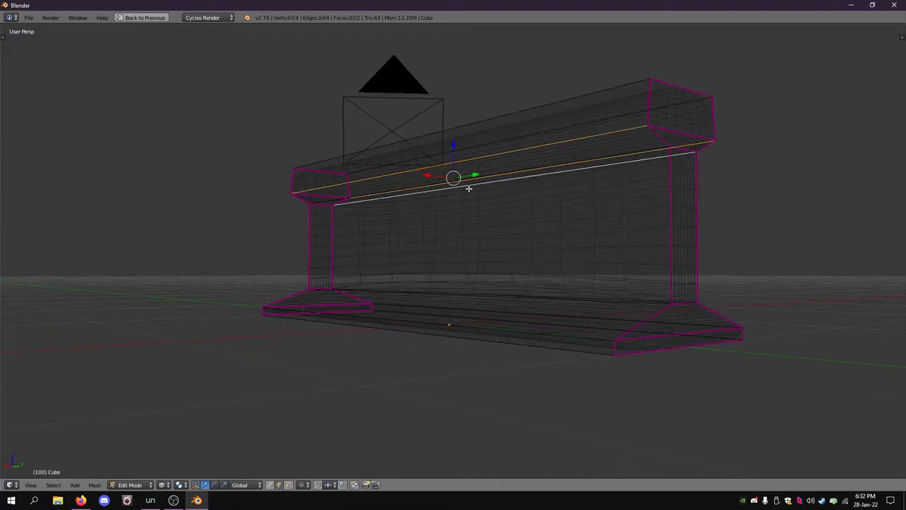
mouse_move(516, 200)
middle_down()
mouse_move(483, 204)
mouse_move(531, 203)
mouse_move(506, 212)
middle_up()
Check the head's corners on the rail drawing and reselect only the head's two lower outer long edges in Blender.
click(85, 500)
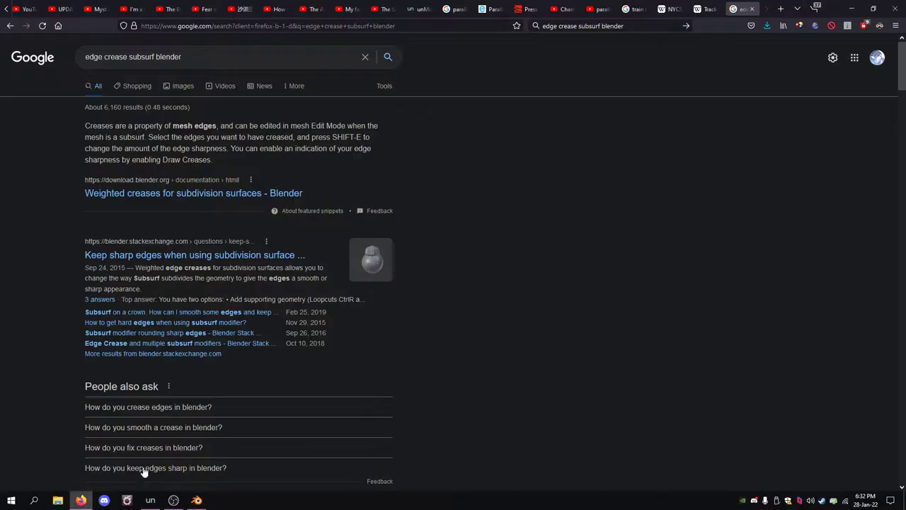
click(635, 8)
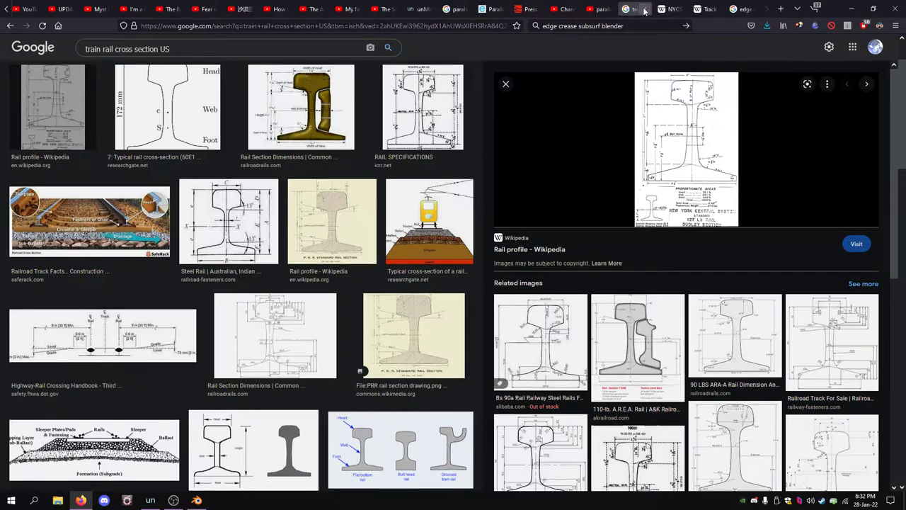
click(644, 9)
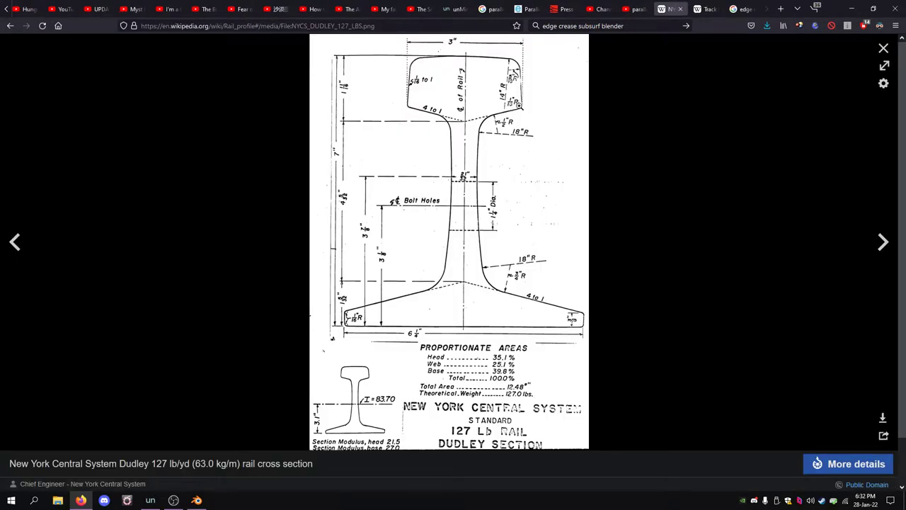
click(197, 500)
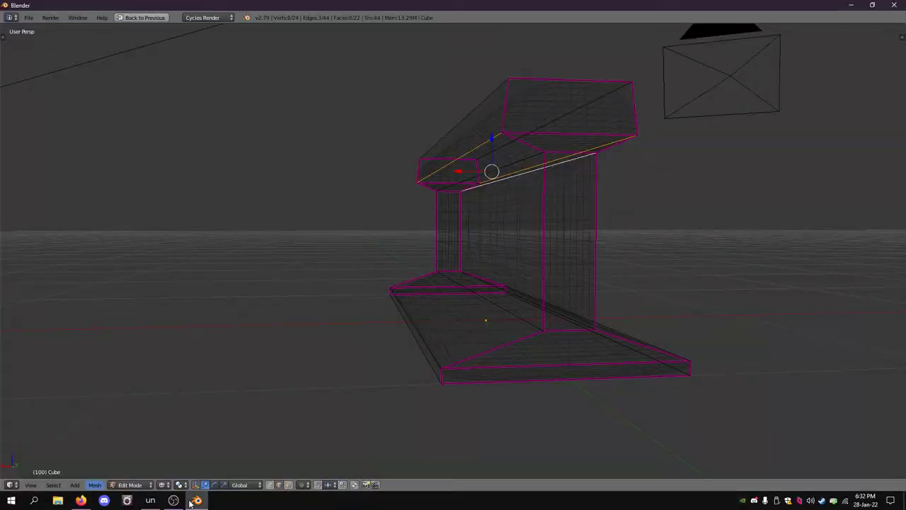
right_click(487, 143)
shift+right_click(576, 153)
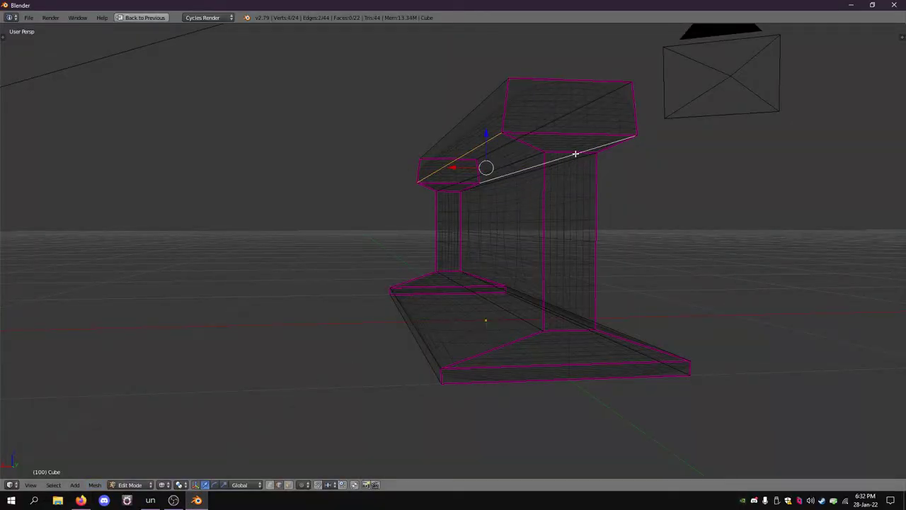
Add the foot's four outer long edges to the head edge selection, crease them all by 0.5, and view the rail solid in Object Mode.
middle_drag(576, 151, 562, 199)
shift+right_click(552, 382)
shift+right_click(548, 375)
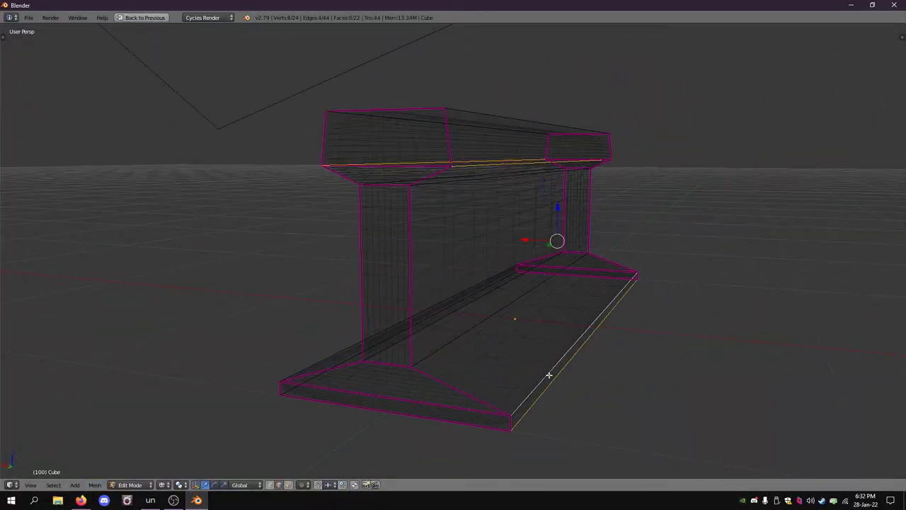
shift+right_click(349, 349)
shift+right_click(438, 317)
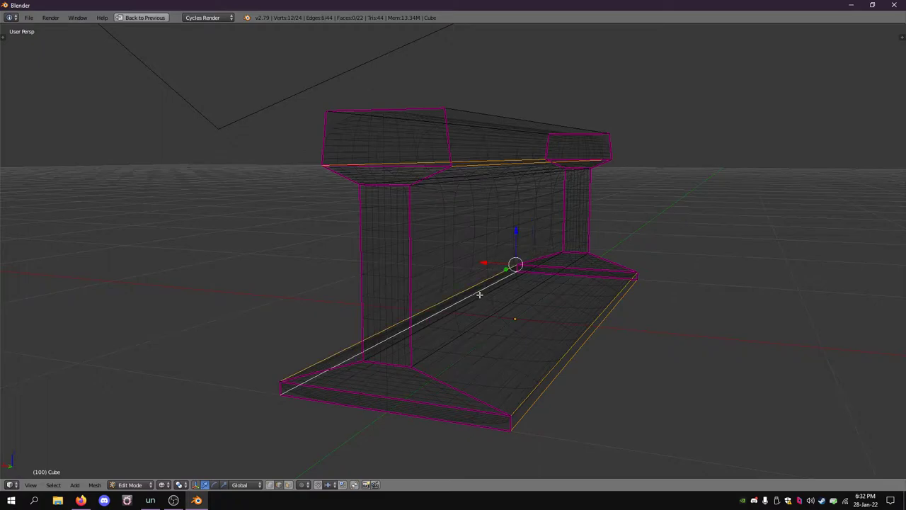
key(shift+e)
text(.5)
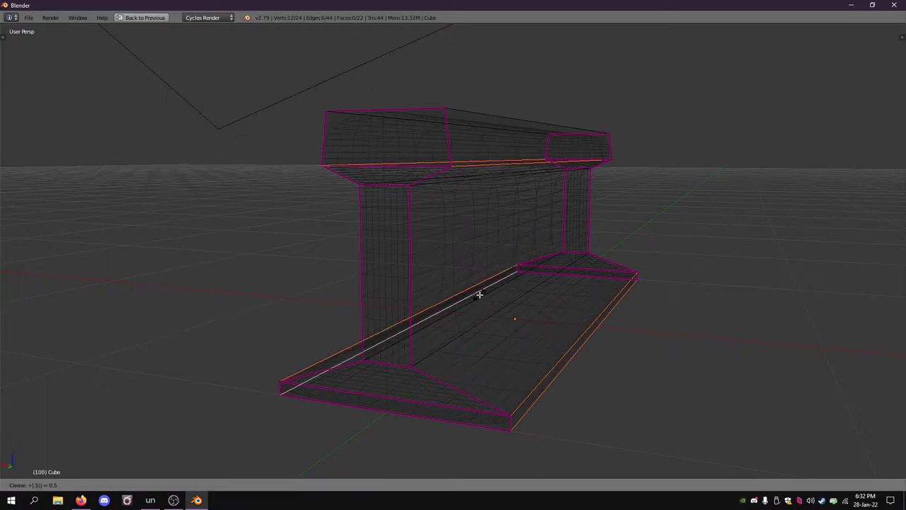
key(Return)
key(Tab)
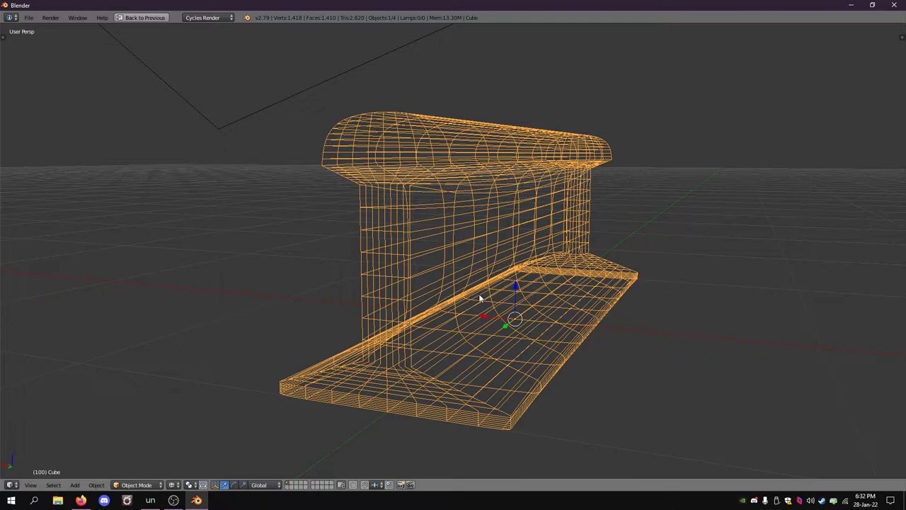
key(z)
mouse_move(475, 230)
middle_down()
mouse_move(529, 234)
mouse_move(539, 224)
middle_up()
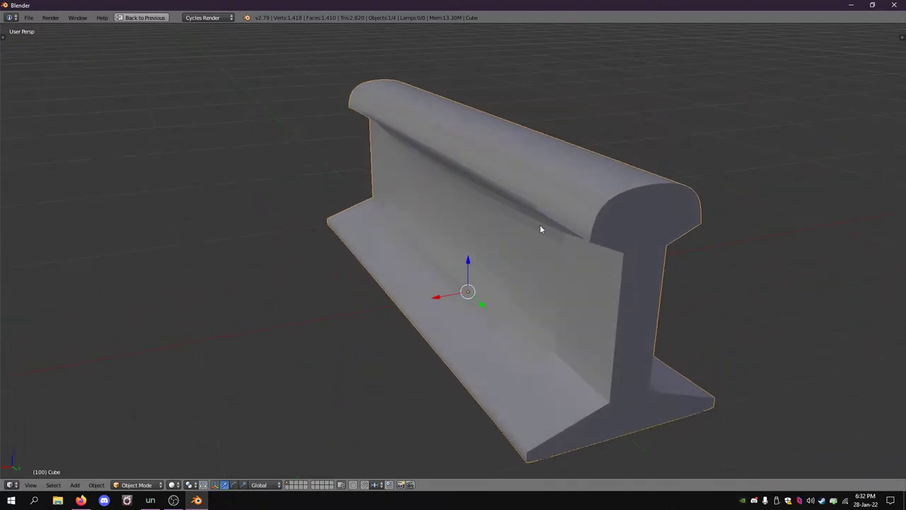
Crease the head's two upper long edges so the corners keep only a slight rounding, and return to Object Mode.
key(Tab)
right_click(531, 160)
shift+right_click(602, 143)
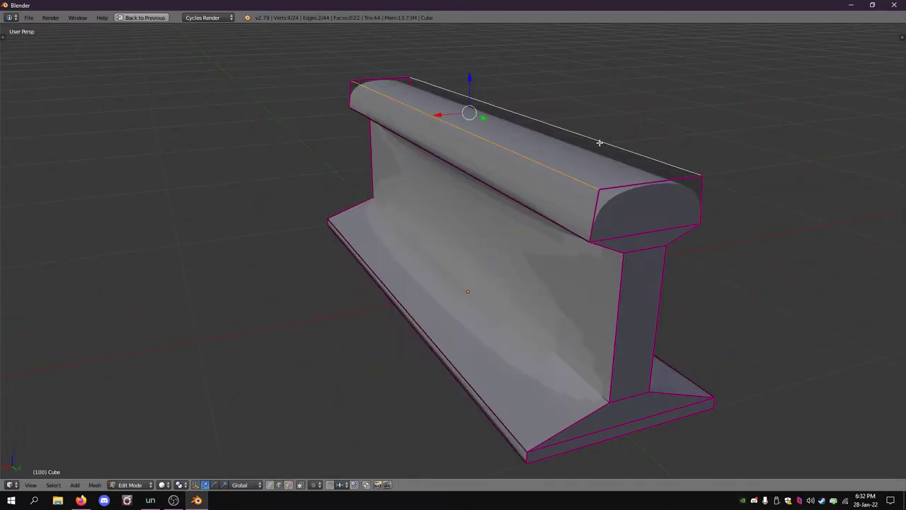
key(shift+e)
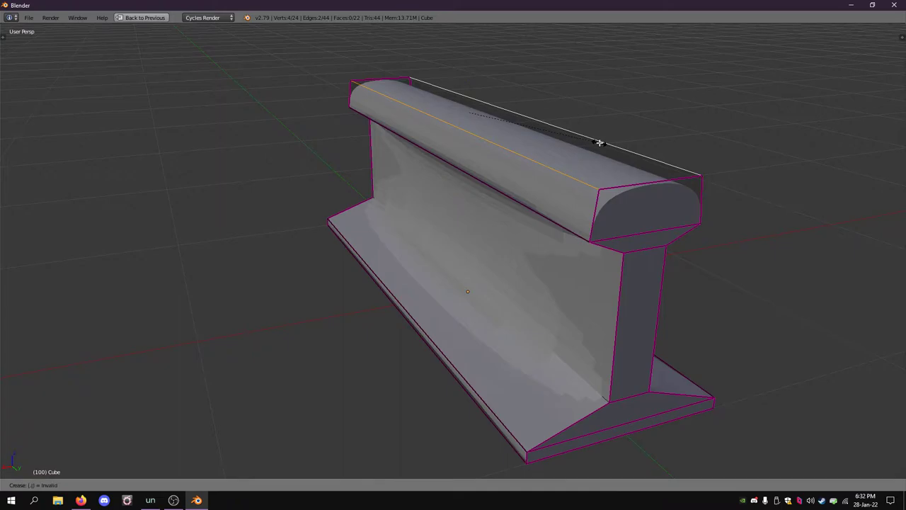
text(1)
key(Return)
key(Tab)
middle_drag(575, 130, 548, 234)
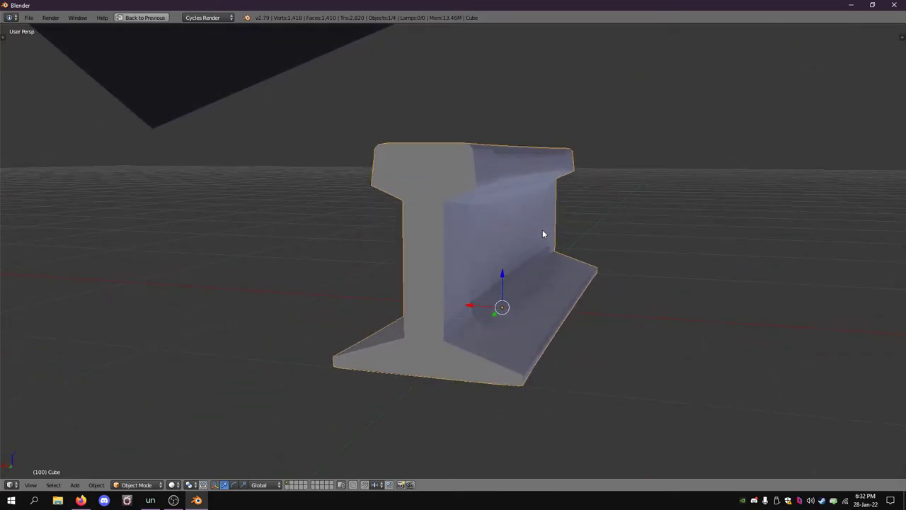
key(Tab)
alt+right_click(429, 190)
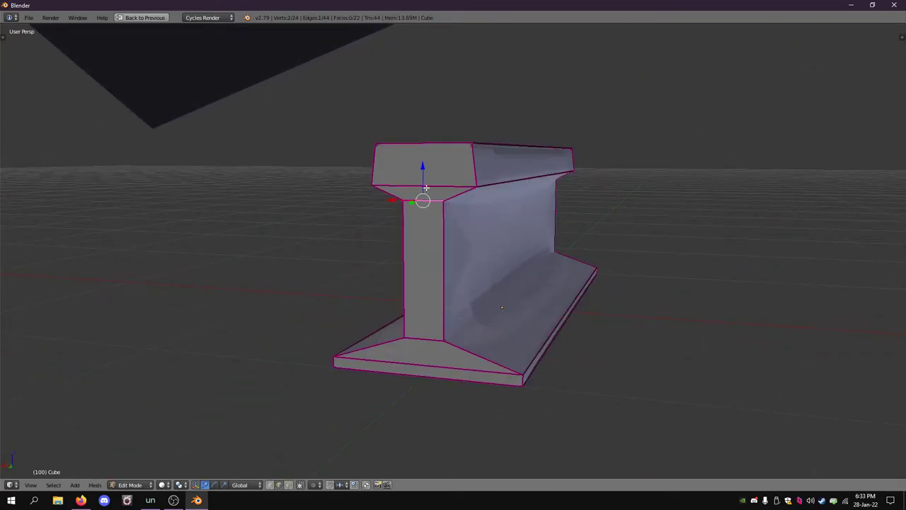
alt+shift+right_click(426, 327)
alt+shift+right_click(433, 365)
key(shift+e)
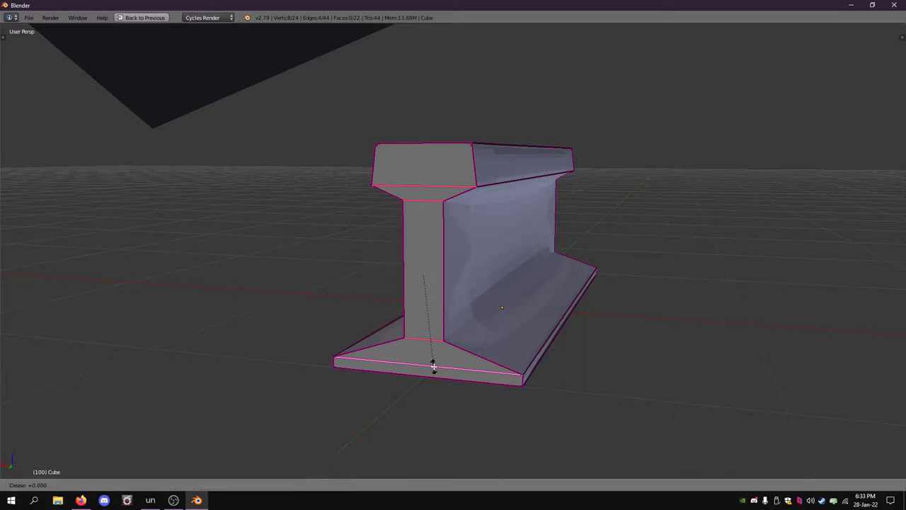
key(Return)
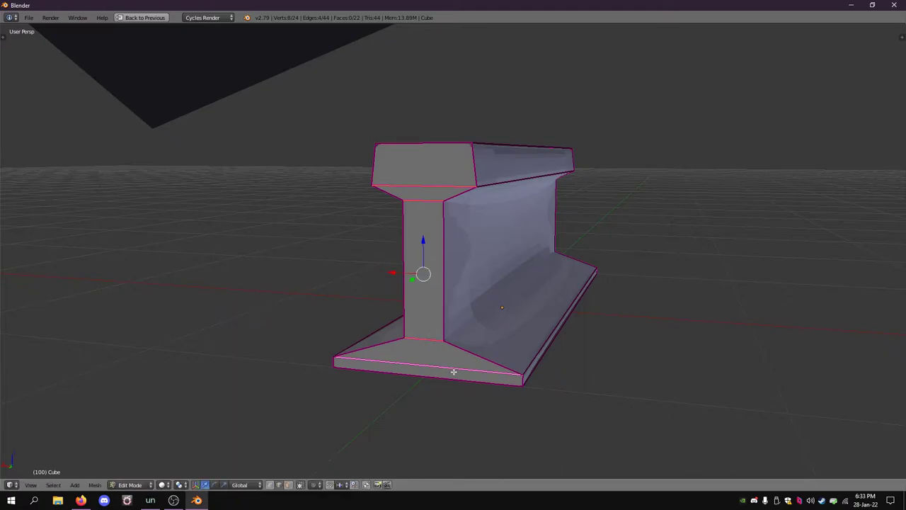
key(a)
Lower the crease on the four horizontal edges below the top edge at one rail end.
middle_drag(559, 330, 613, 310)
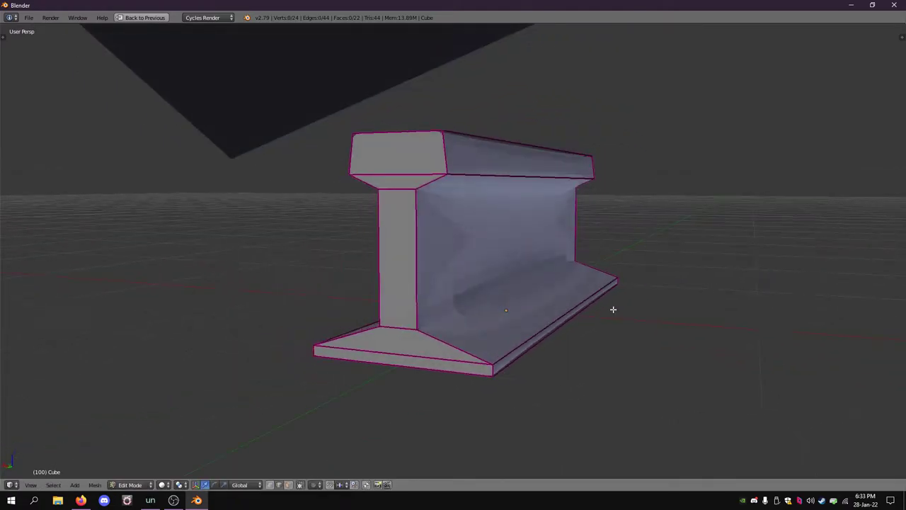
right_click(409, 354)
shift+right_click(398, 328)
shift+right_click(398, 188)
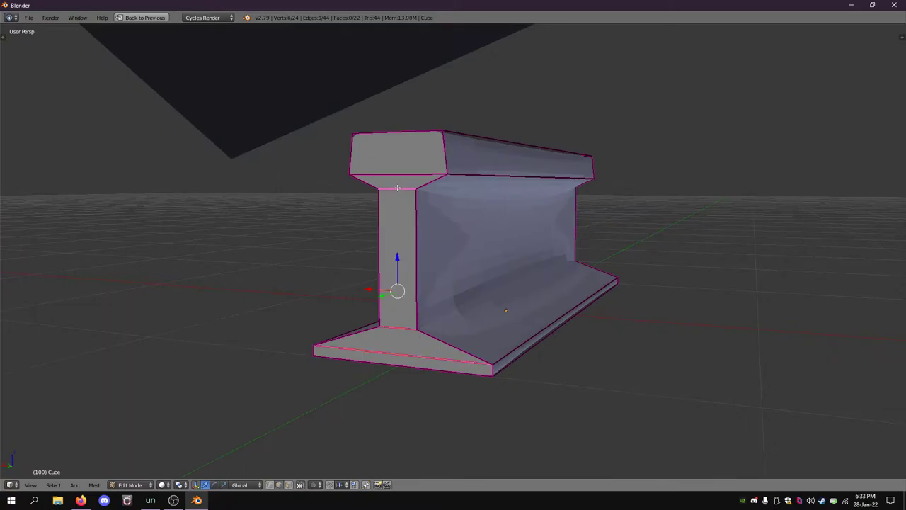
shift+right_click(399, 176)
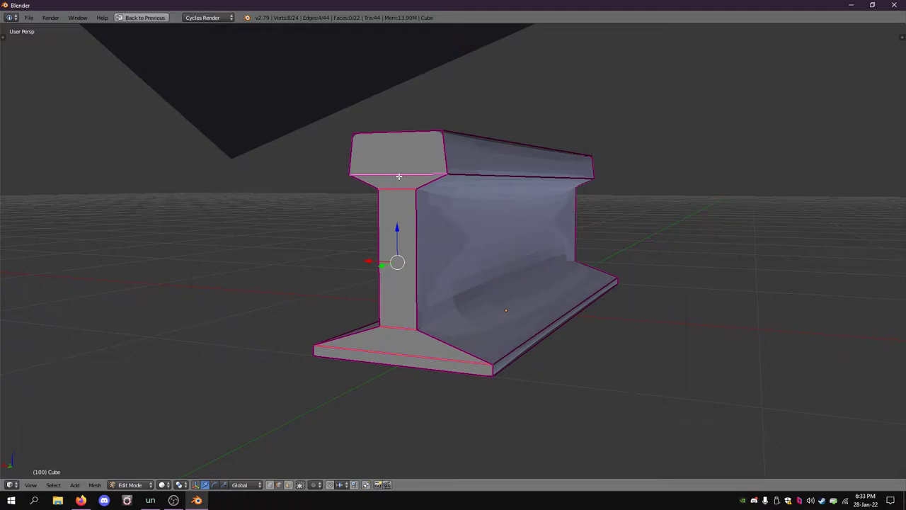
key(ctrl+b)
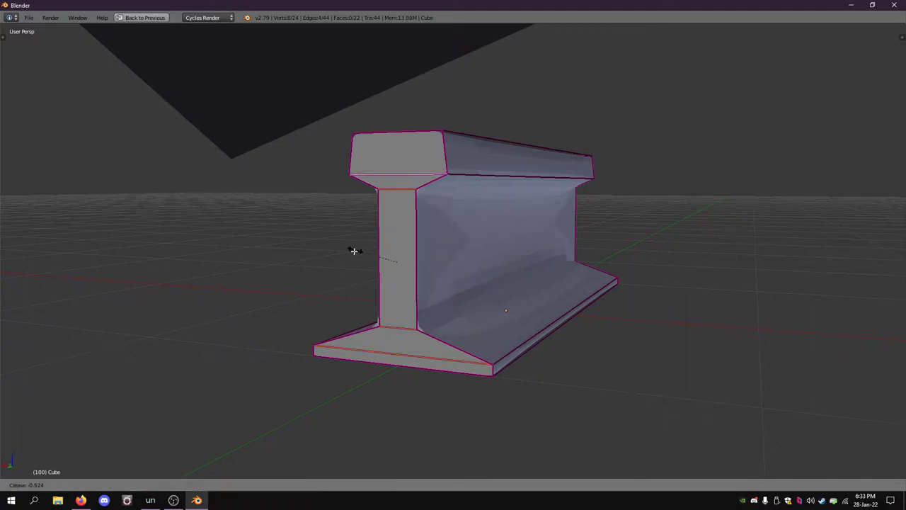
click(410, 269)
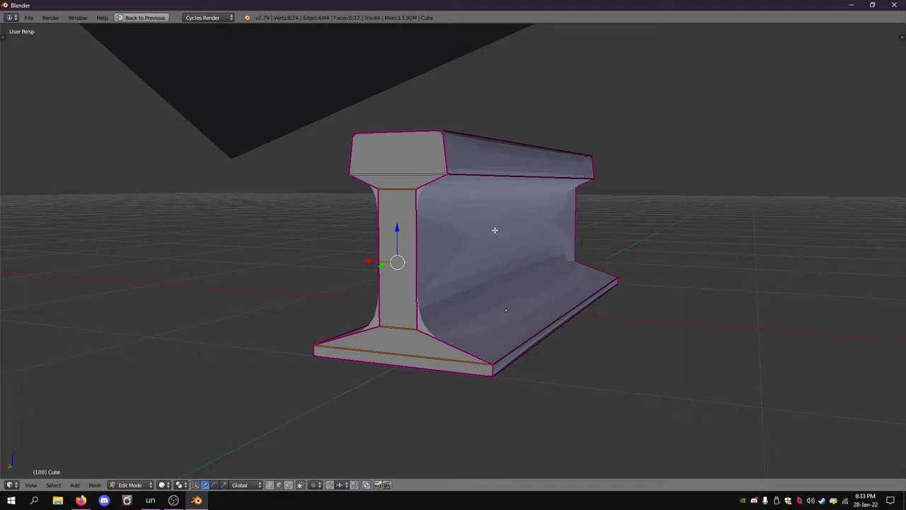
key(a)
Apply a crease of -1 to the four horizontal edges across the head underside, web and foot at the opposite rail end.
middle_drag(533, 240, 512, 212)
right_click(525, 189)
shift+right_click(530, 207)
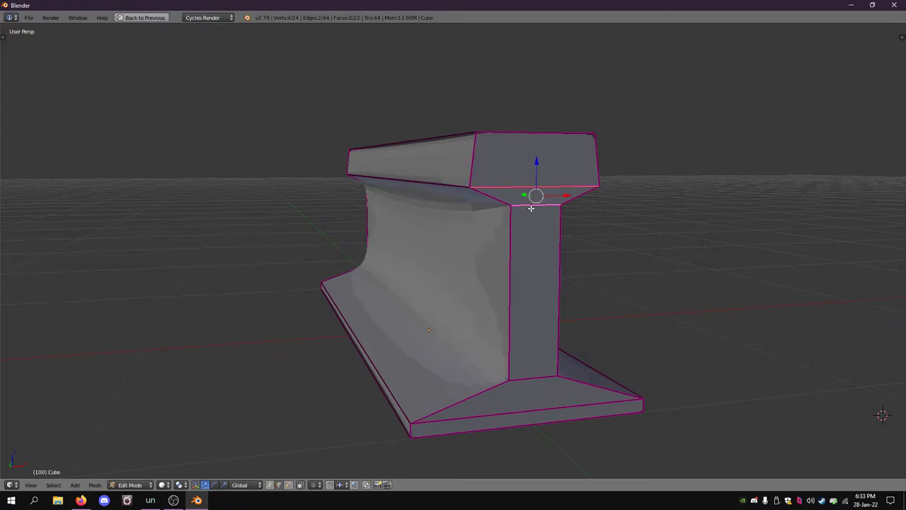
shift+right_click(541, 376)
shift+right_click(540, 410)
key(shift+e)
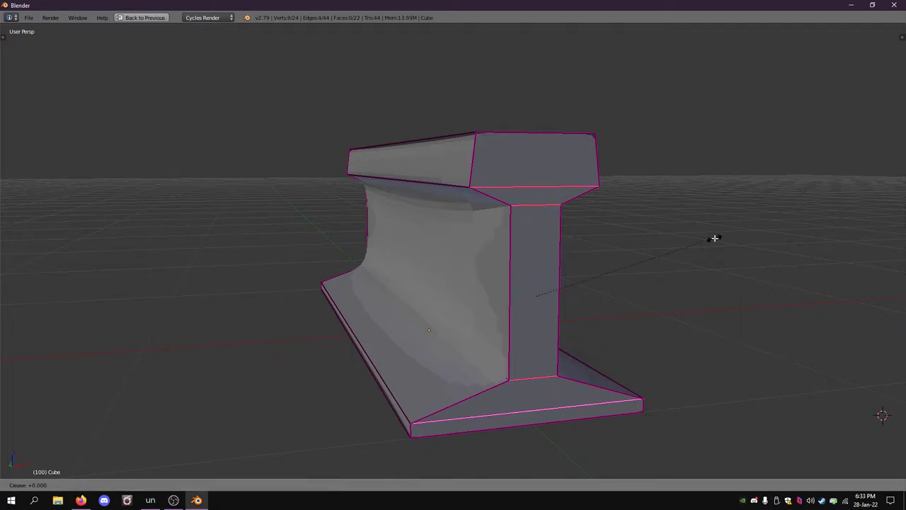
text(-1)
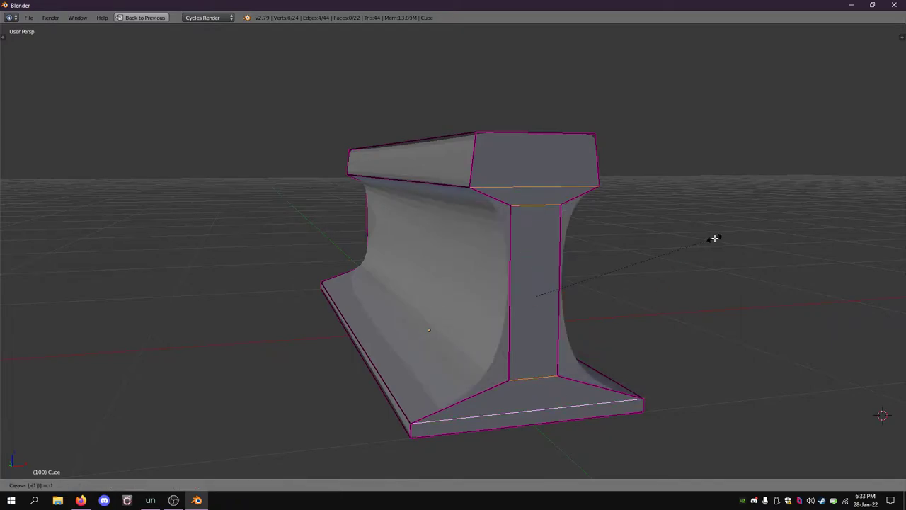
key(Return)
Apply a crease of -1 to the matching four horizontal edges at the first rail end, and check the profile in Object Mode.
middle_drag(514, 99, 502, 224)
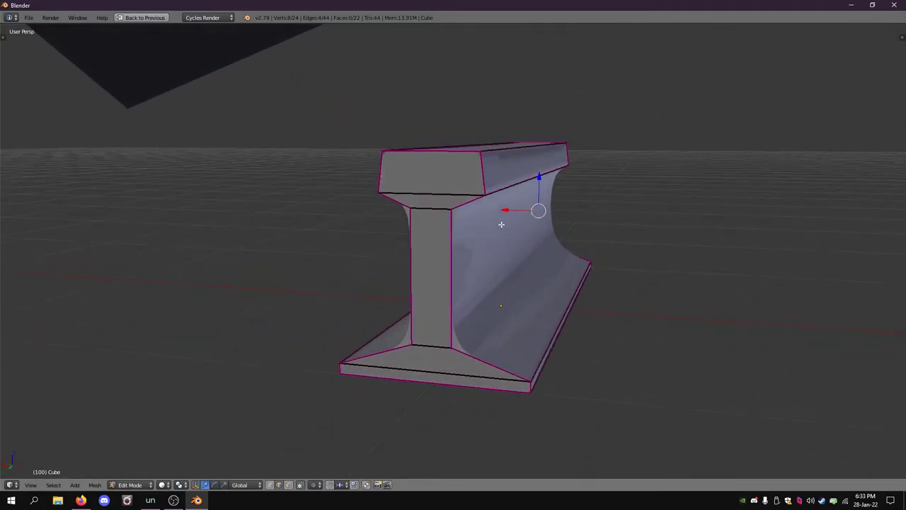
alt+right_click(427, 194)
alt+shift+right_click(438, 374)
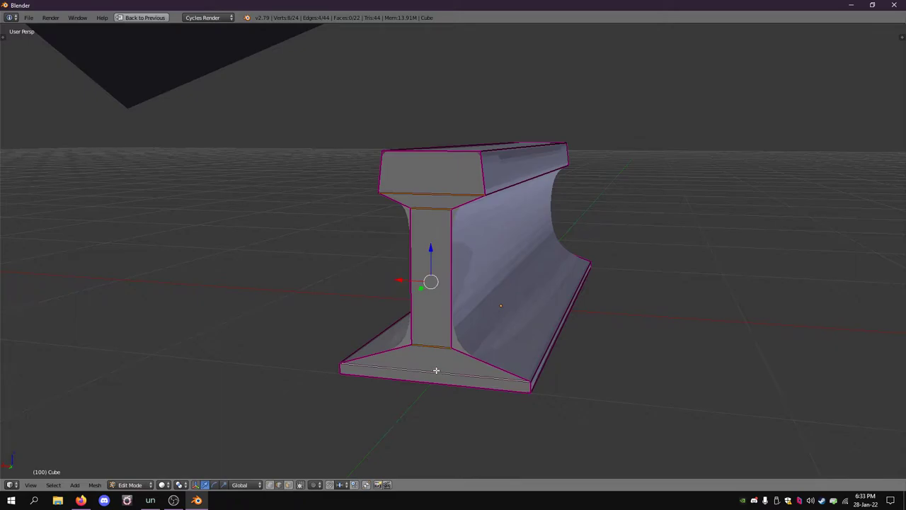
key(shift+e)
text(-1)
key(Return)
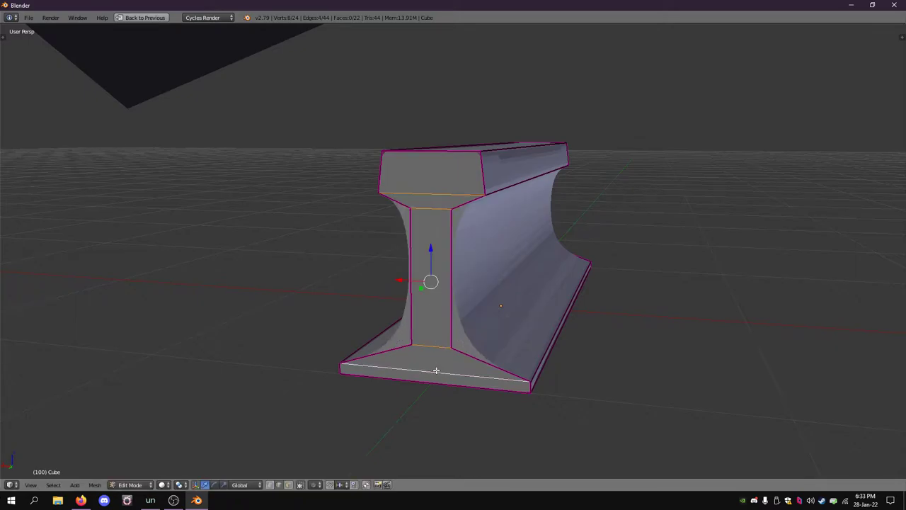
key(a)
middle_drag(550, 289, 580, 255)
key(Tab)
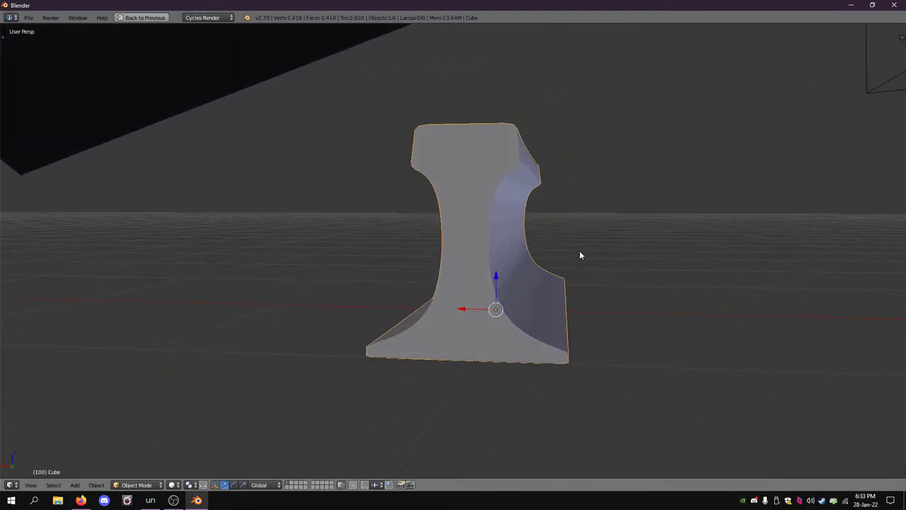
Crease the horizontal edges at the top and bottom of the web at both rail ends to tighten the web's curvature.
key(Tab)
right_click(487, 257)
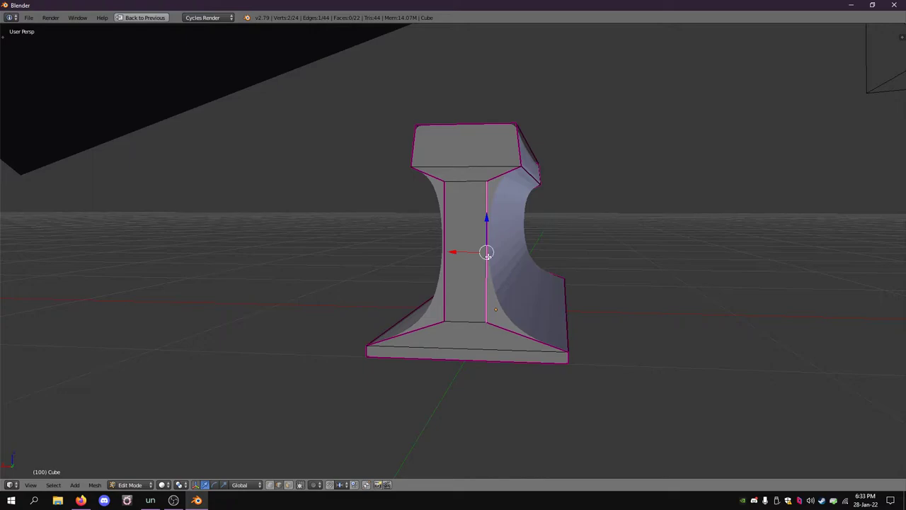
shift+right_click(455, 249)
middle_drag(613, 215, 521, 186)
right_click(388, 325)
shift+right_click(394, 188)
shift+right_click(540, 181)
shift+right_click(549, 354)
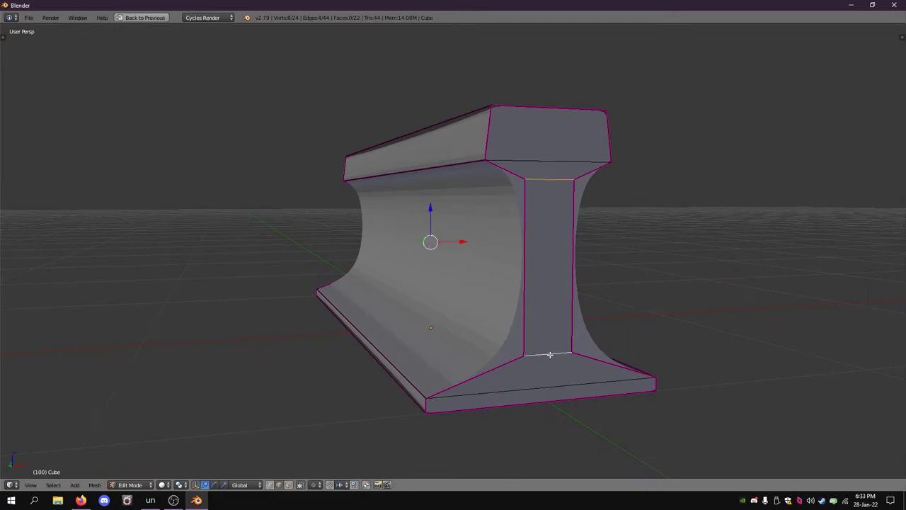
key(shift+e)
text(1)
key(Return)
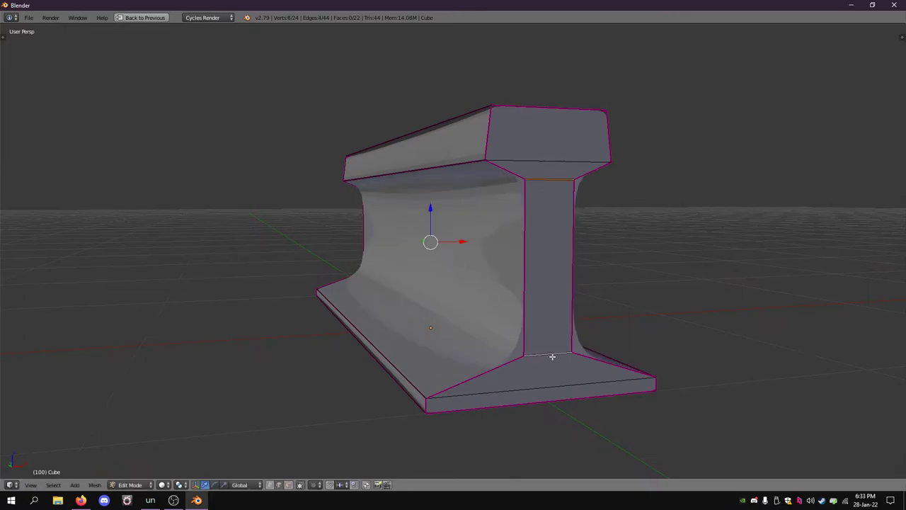
key(Tab)
Scale the rail along the Y axis by a factor of 10.
scroll(526, 300, down, 2)
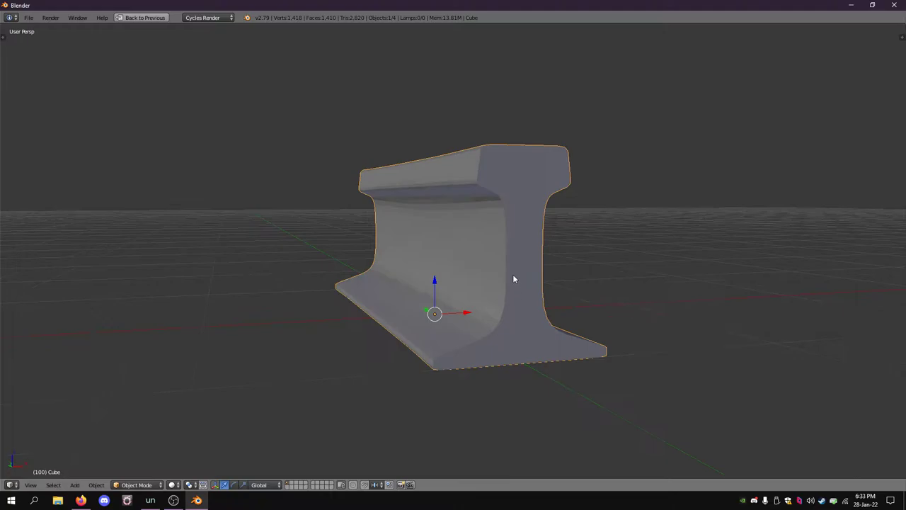
middle_drag(398, 255, 538, 268)
scroll(537, 265, down, 1)
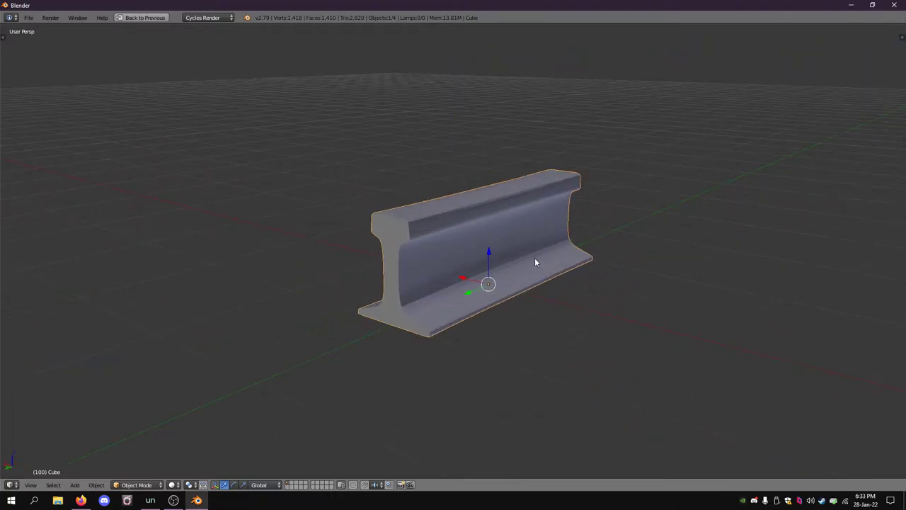
middle_drag(594, 229, 567, 240)
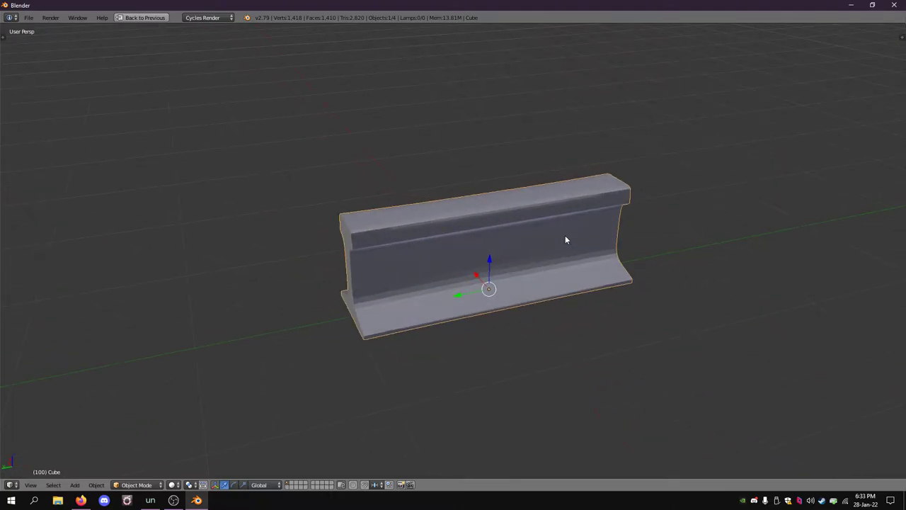
key(s)
text(y)
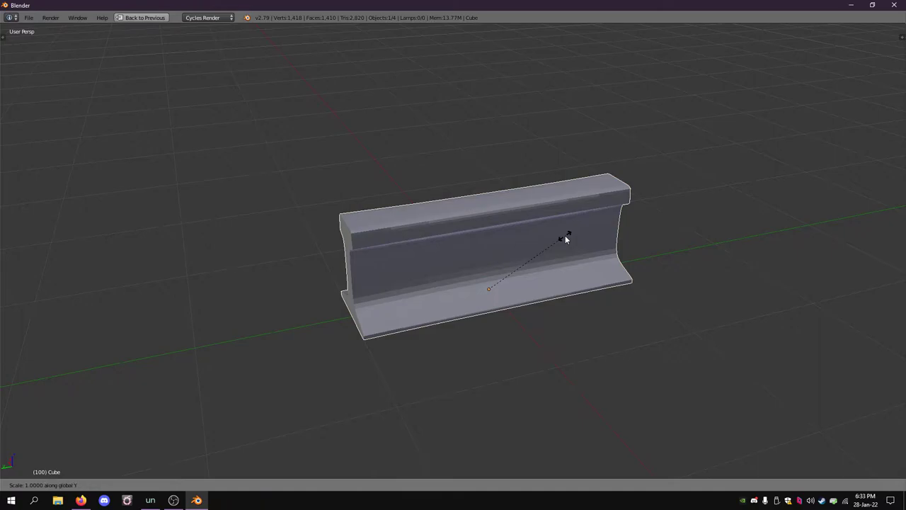
text(10)
key(Return)
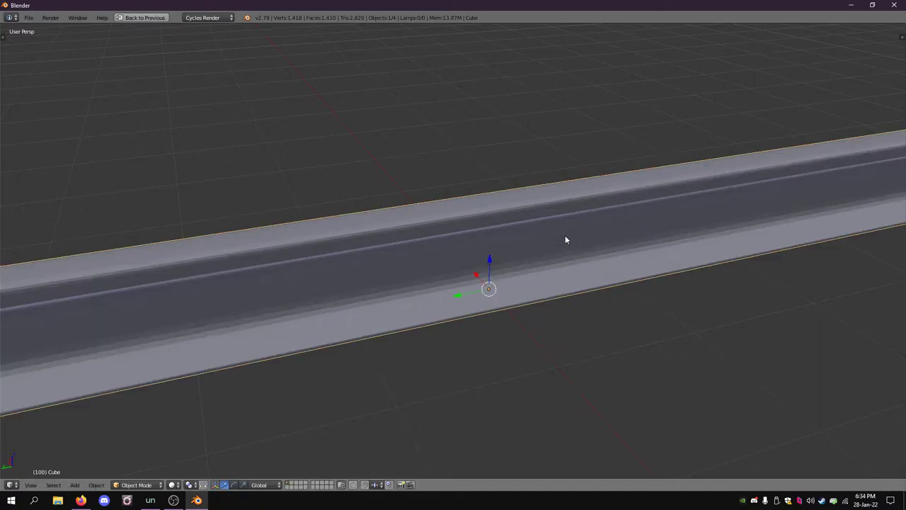
Lengthen the rail further by scaling it along Y by a factor of 2 twice in a row.
scroll(552, 227, down, 5)
scroll(552, 231, down, 5)
middle_drag(534, 299, 668, 298)
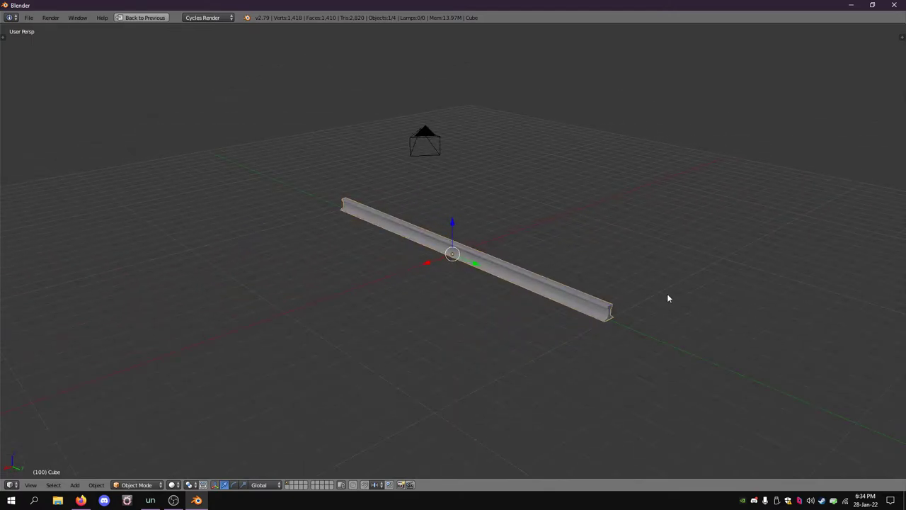
text(sy2)
key(Return)
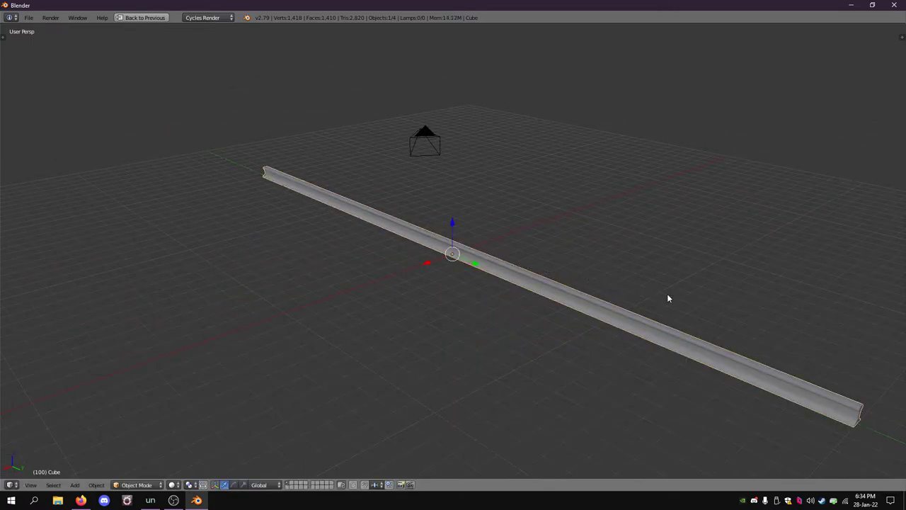
scroll(667, 293, down, 2)
text(sy2)
key(Return)
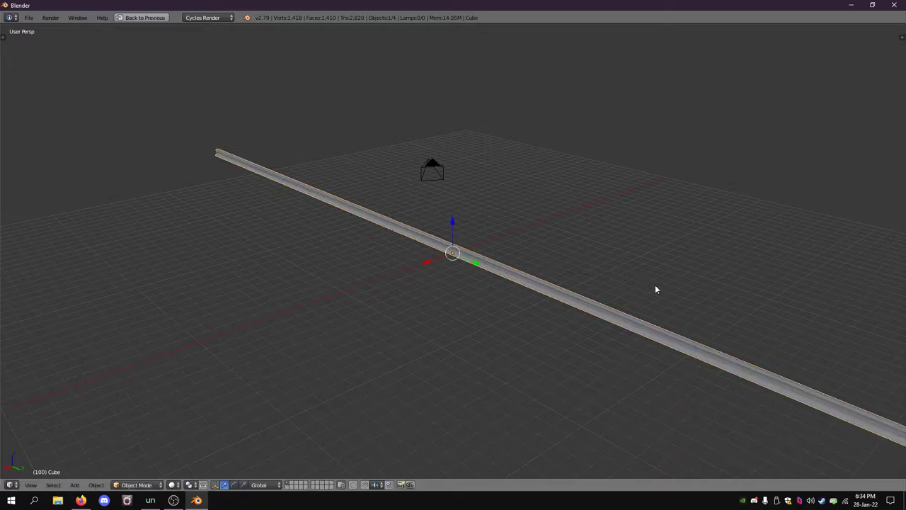
scroll(577, 262, down, 3)
scroll(577, 266, down, 1)
scroll(576, 266, up, 1)
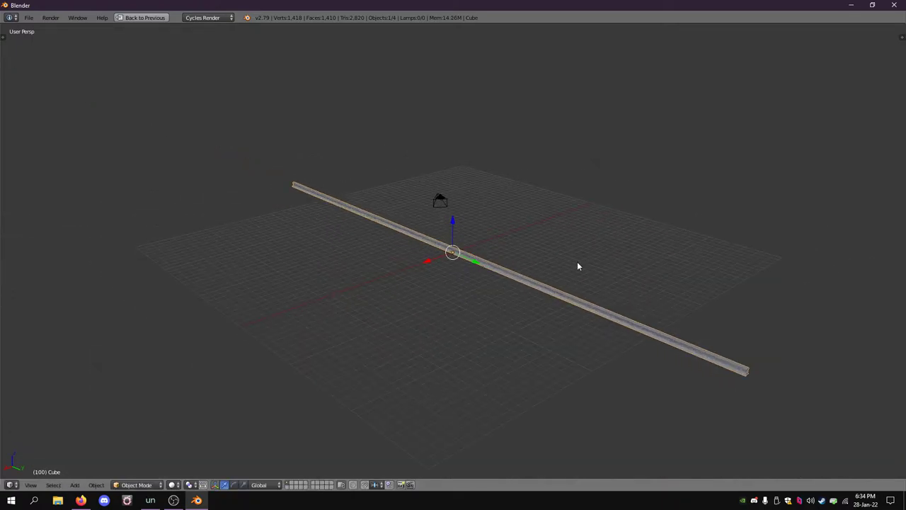
Undo the last doubling of the rail's length and scale the rail along Y by a factor of 1.5.
scroll(577, 266, up, 1)
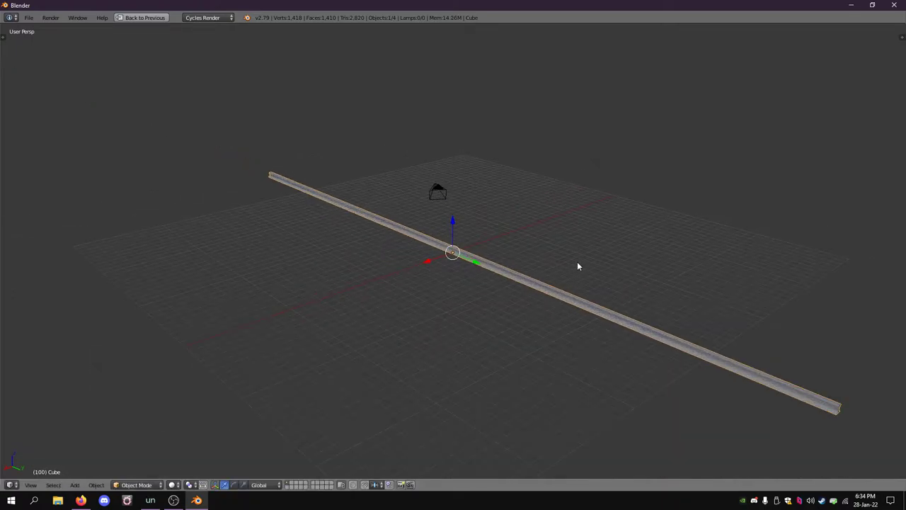
key(ctrl+z)
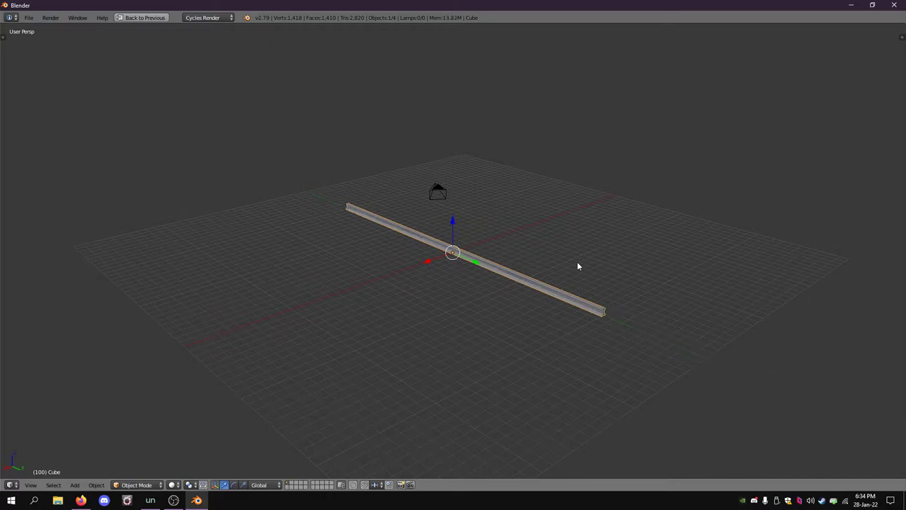
key(ctrl+Up)
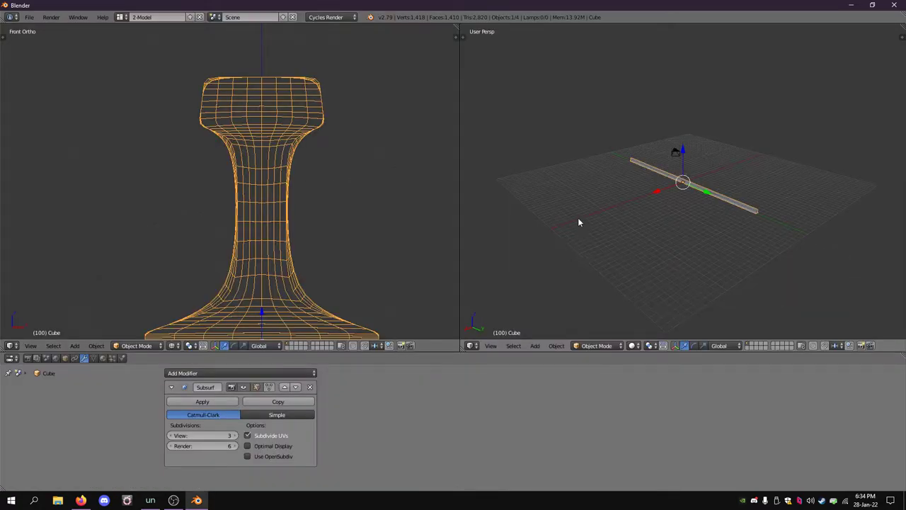
text(sy1.5)
key(Return)
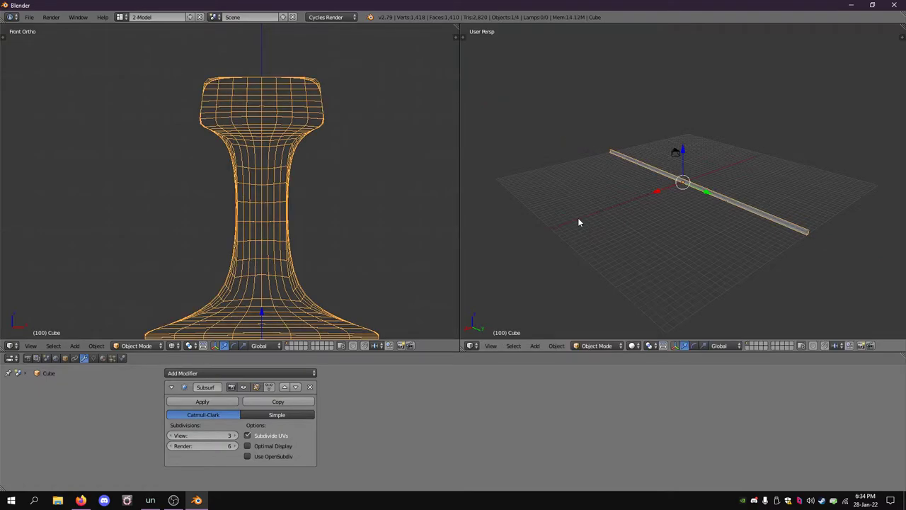
middle_drag(584, 205, 569, 241)
Switch to Firefox and look through the Wikipedia article on track gauge in the United States for the standard gauge.
click(80, 500)
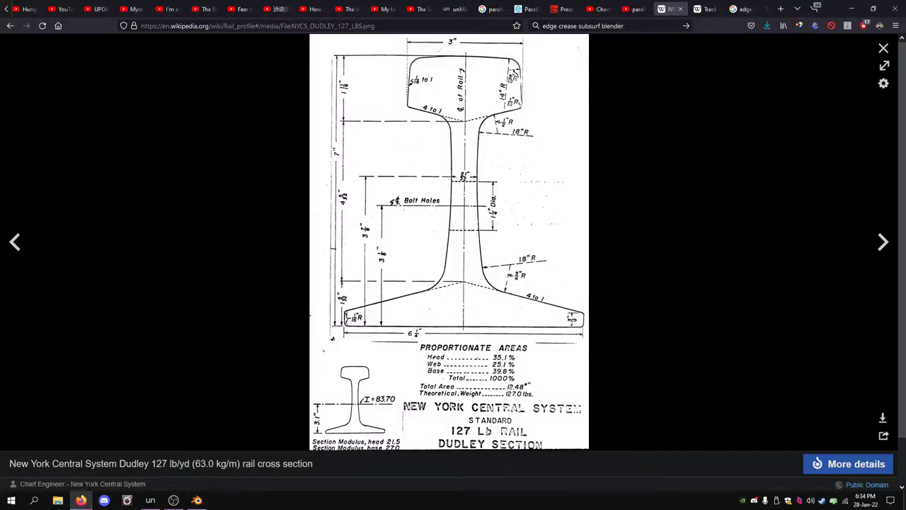
click(679, 9)
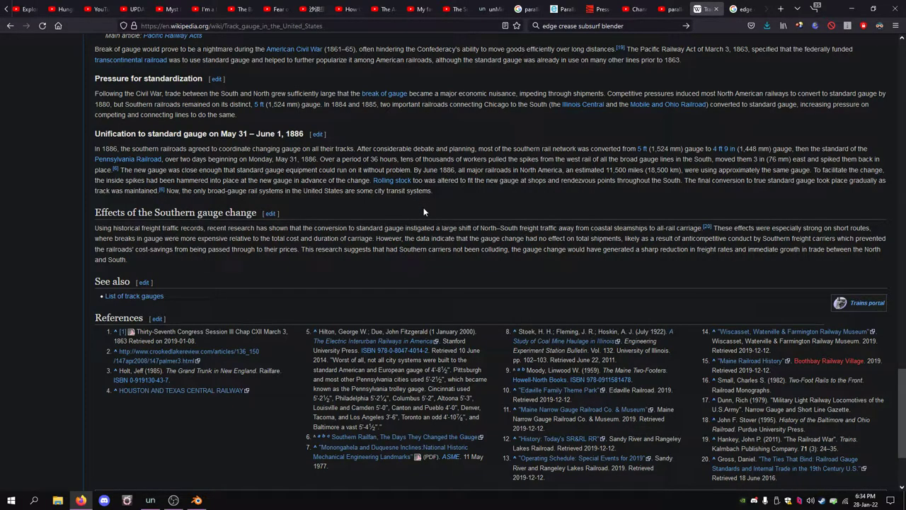
scroll(423, 207, up, 4)
scroll(423, 208, down, 1)
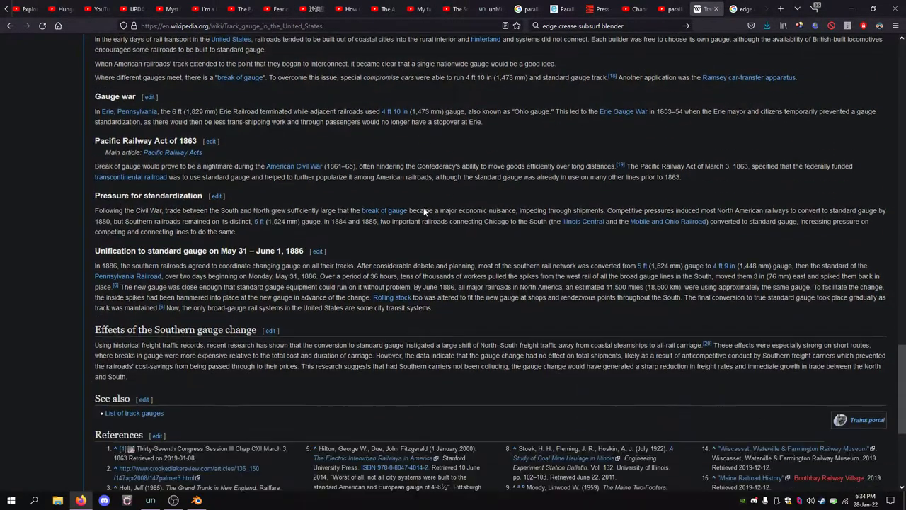
scroll(424, 210, down, 2)
scroll(397, 270, up, 3)
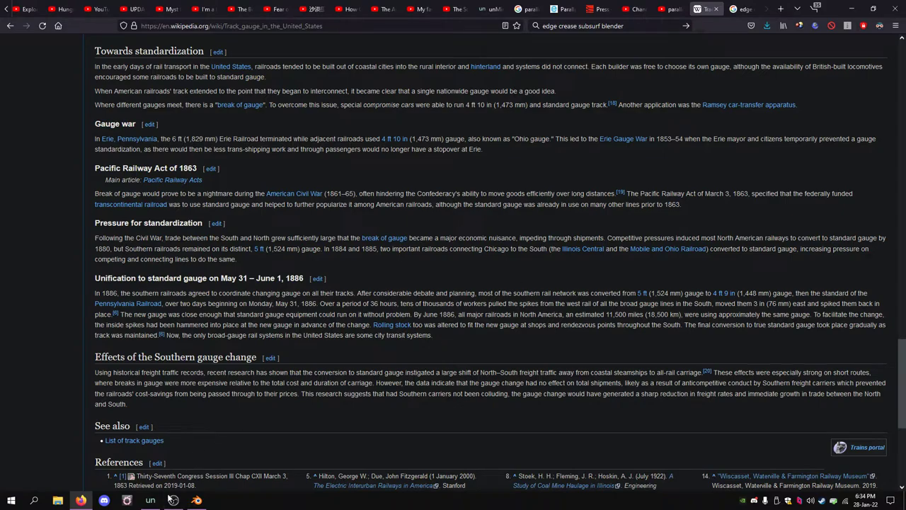
Open Calculator, divide 57 by 2 to get half the track gauge, and return to Blender.
click(11, 499)
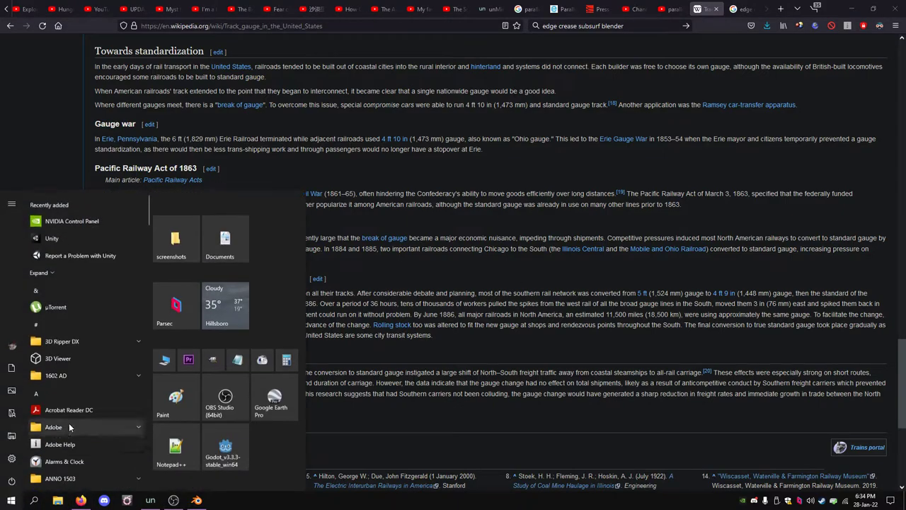
click(296, 359)
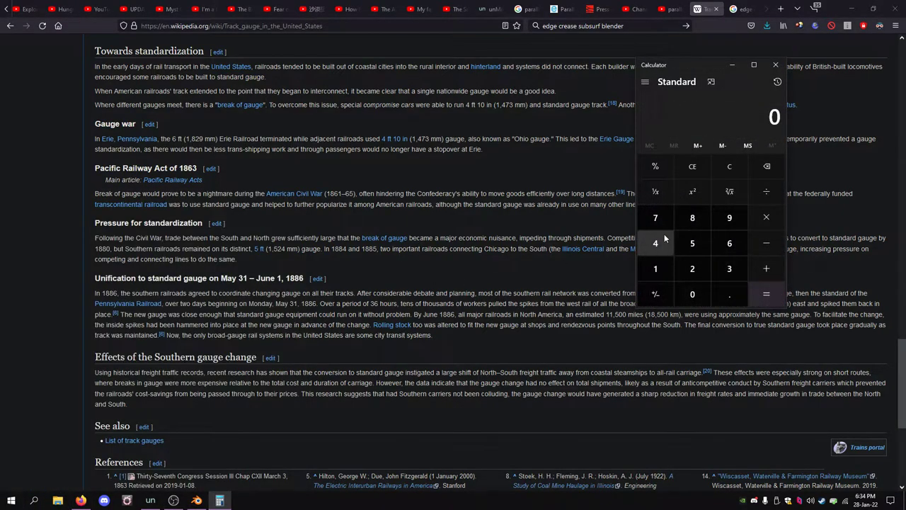
click(568, 156)
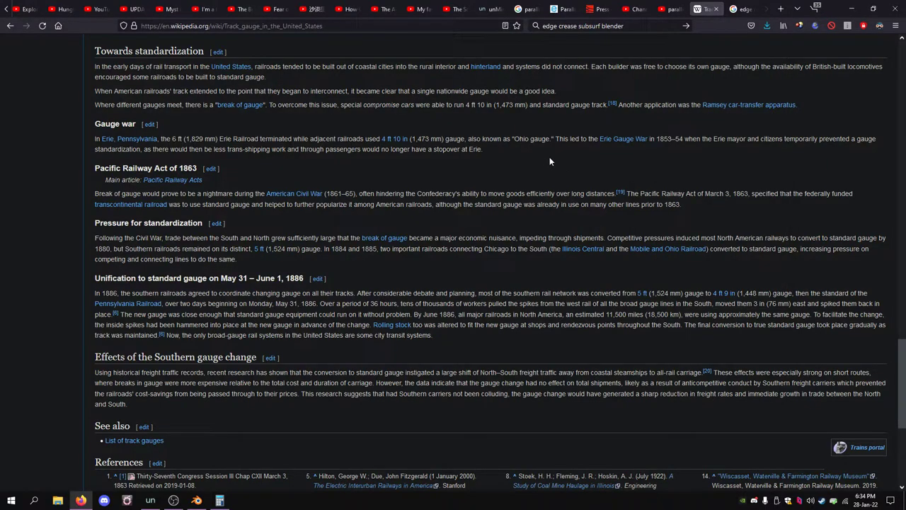
click(197, 501)
scroll(370, 286, down, 4)
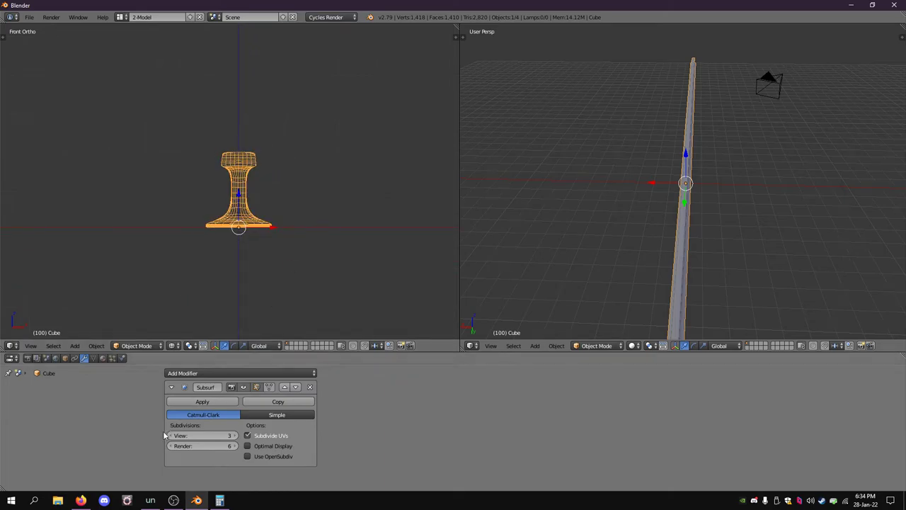
click(219, 501)
click(692, 243)
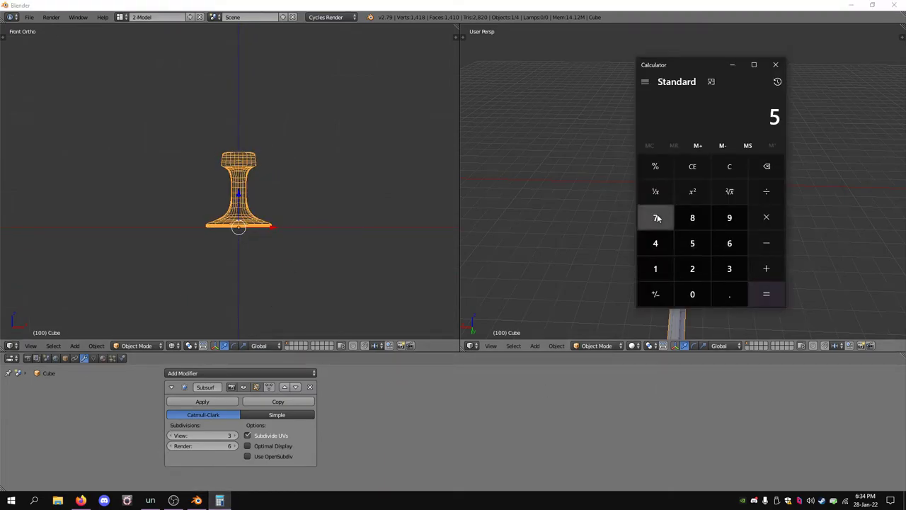
click(655, 217)
key(minus)
click(692, 268)
click(766, 294)
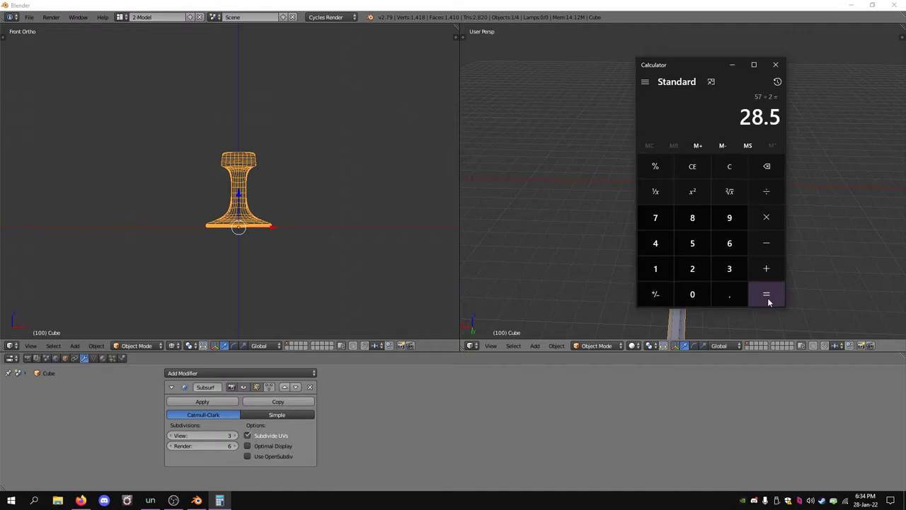
click(466, 458)
Try moving the rail 0.285 units along the X axis.
text(g)
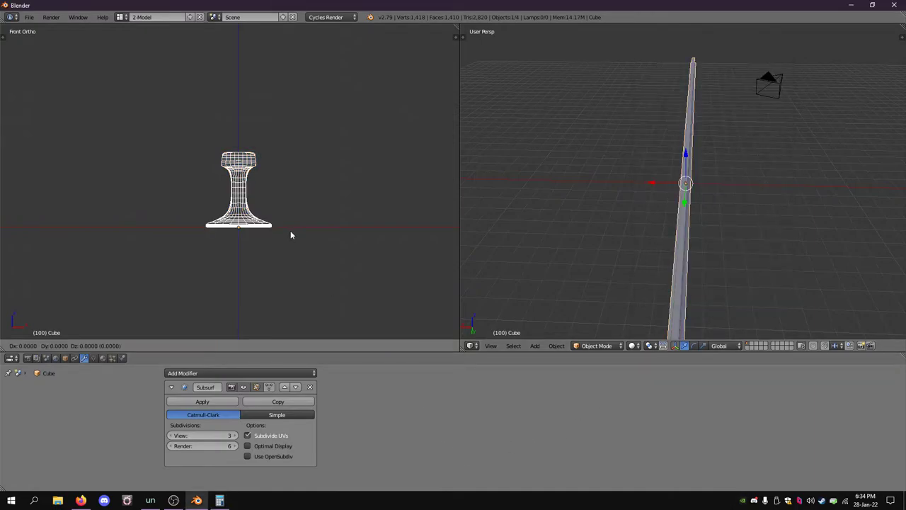
text(x.285)
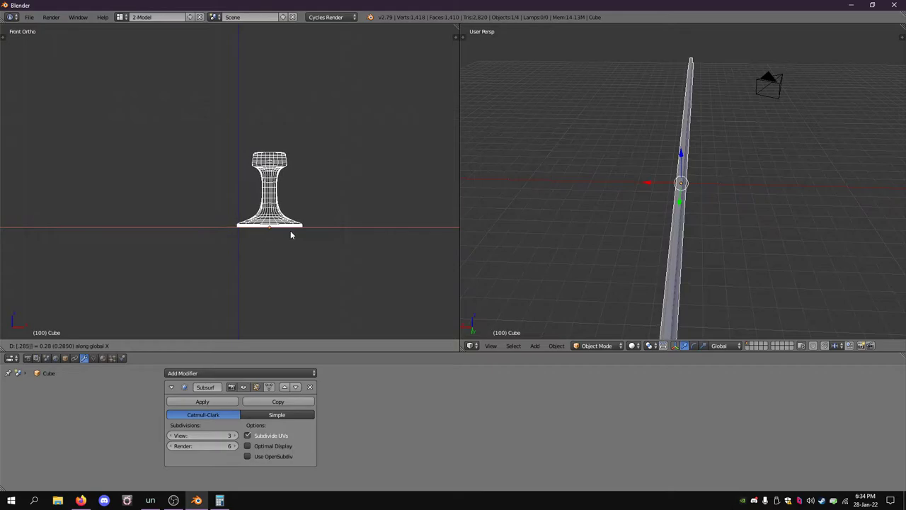
key(Return)
Move the rail 2.85 units along the positive X axis.
text(g)
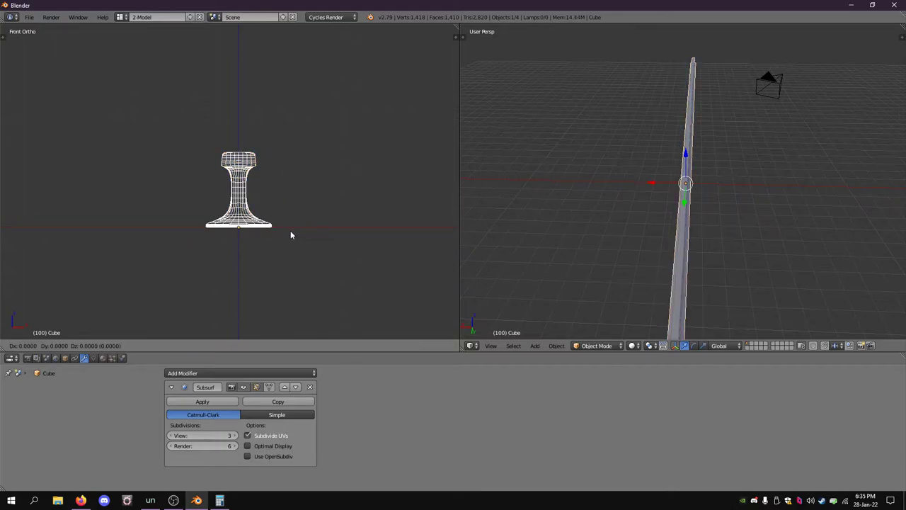
text(x2.87)
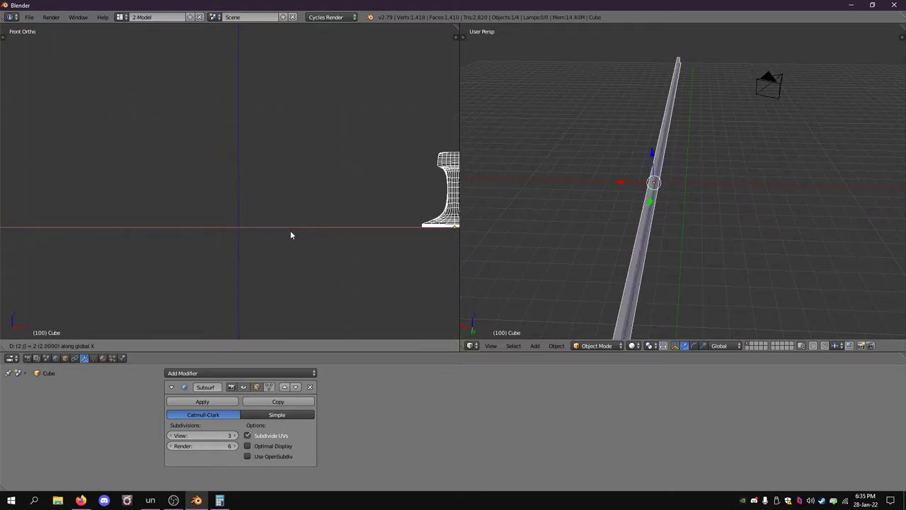
key(Return)
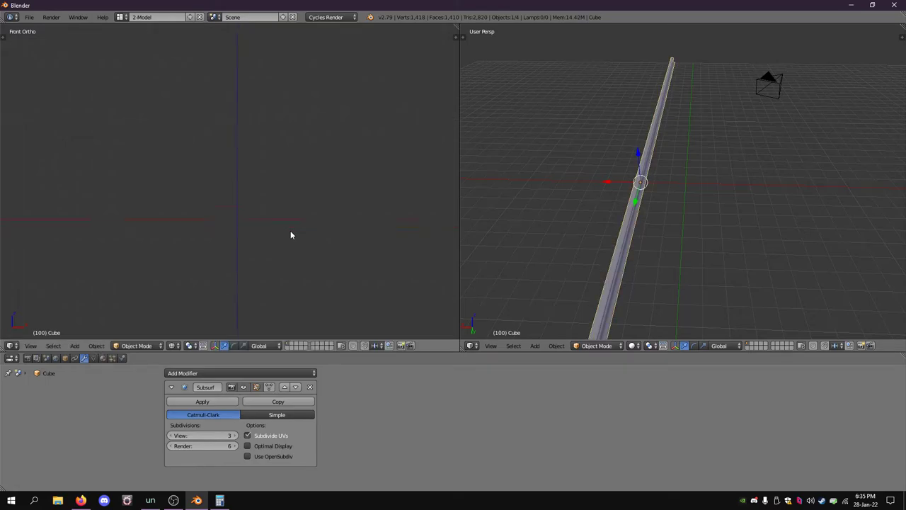
Duplicate the rail, leaving the copy exactly in place over the original.
scroll(291, 235, down, 5)
key(shift+d)
right_click(290, 235)
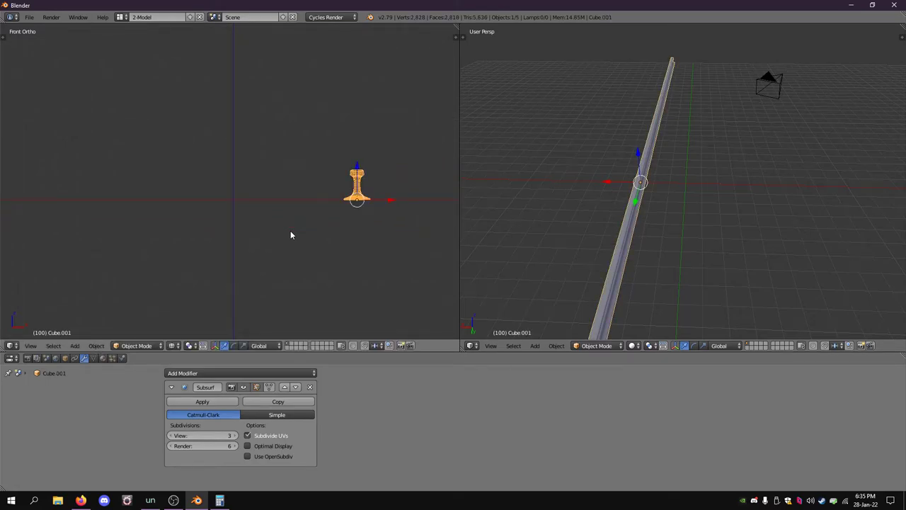
Try moving the duplicate rail in the negative X direction, and undo the move.
text(gx)
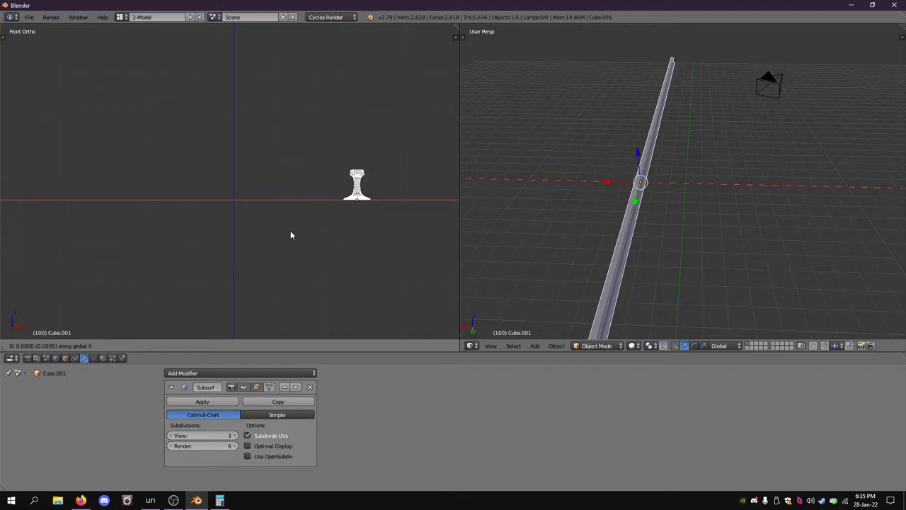
text(-45)
key(Return)
key(ctrl+z)
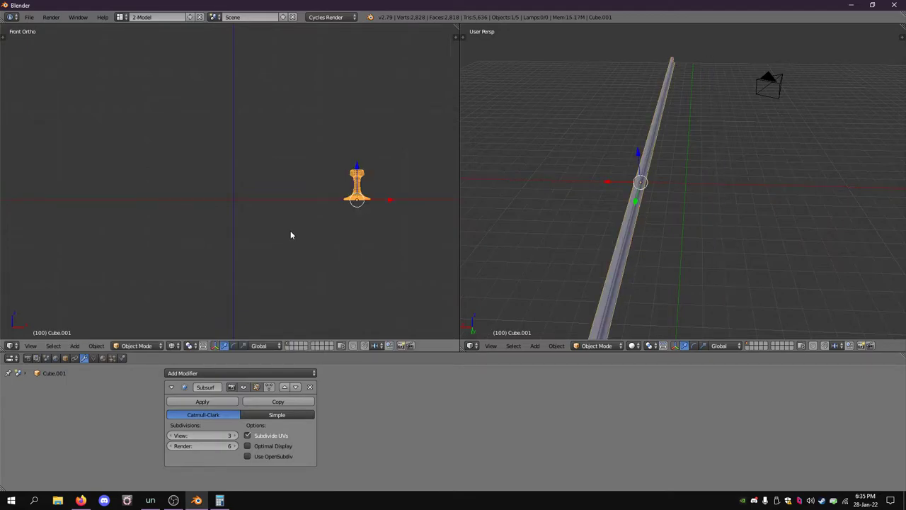
Try moving the duplicate rail in the negative Y direction, and undo the move.
text(gy-5)
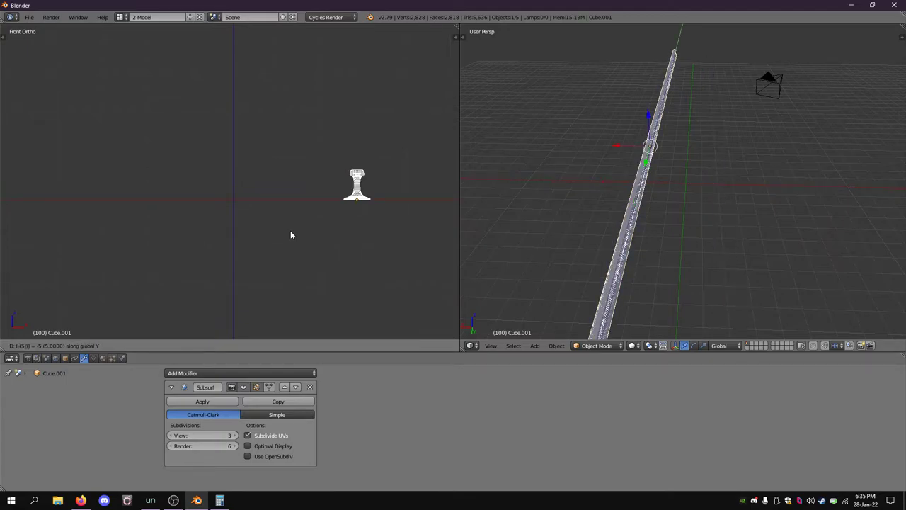
key(Return)
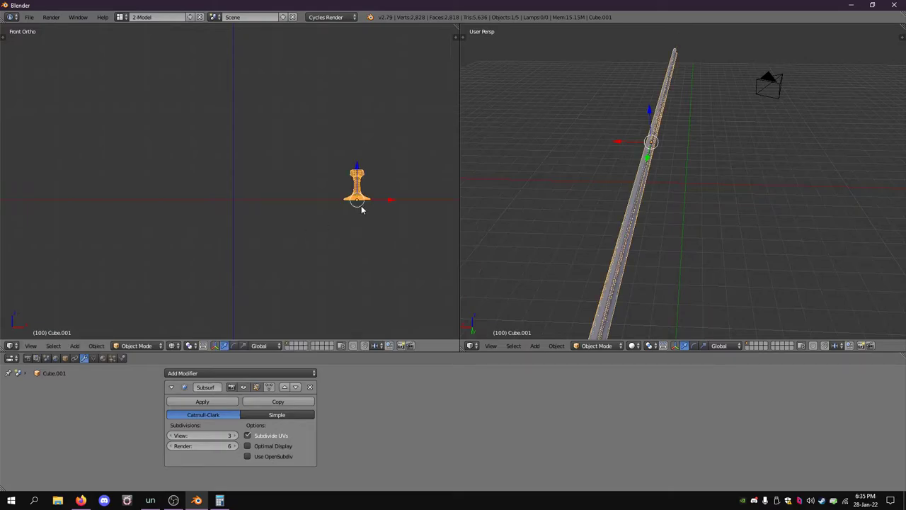
middle_drag(496, 169, 546, 136)
scroll(562, 144, down, 4)
scroll(562, 144, up, 2)
key(ctrl+z)
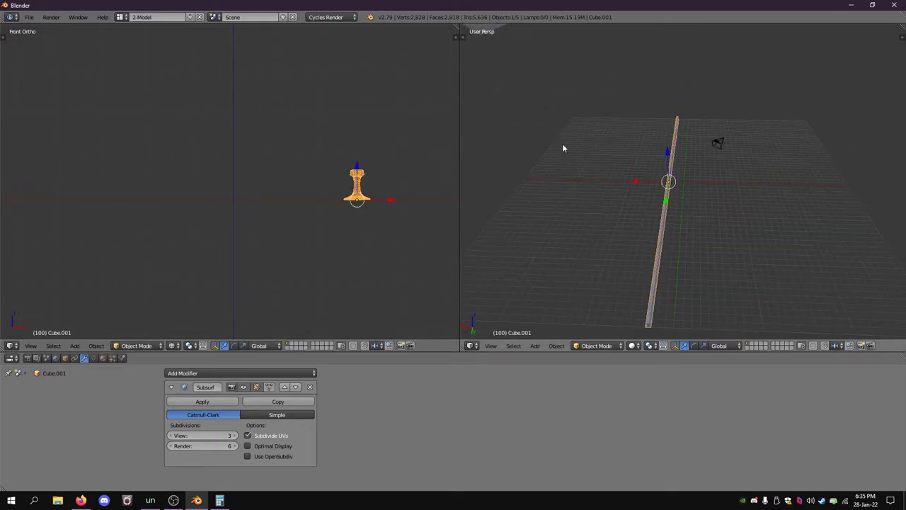
Move the duplicate rail -5.7 units along X to form the second rail of the track, and check the pair.
text(g)
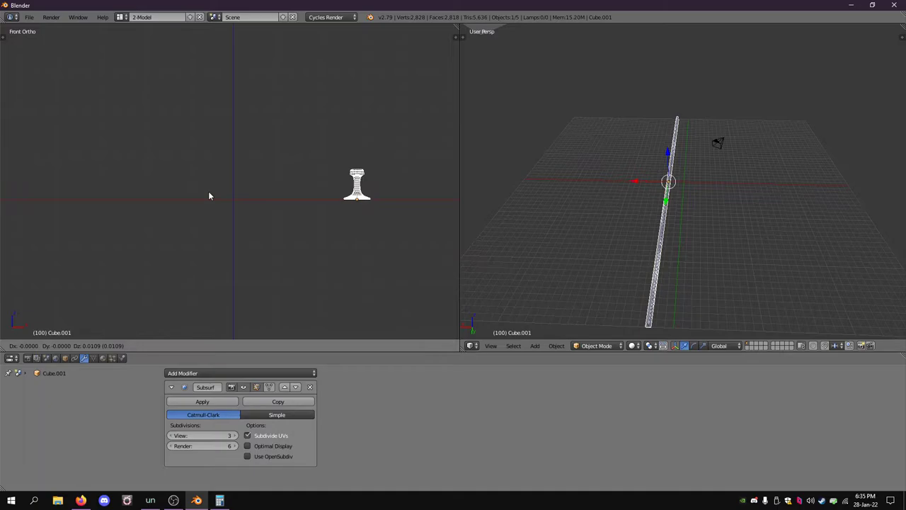
text(x-1.14)
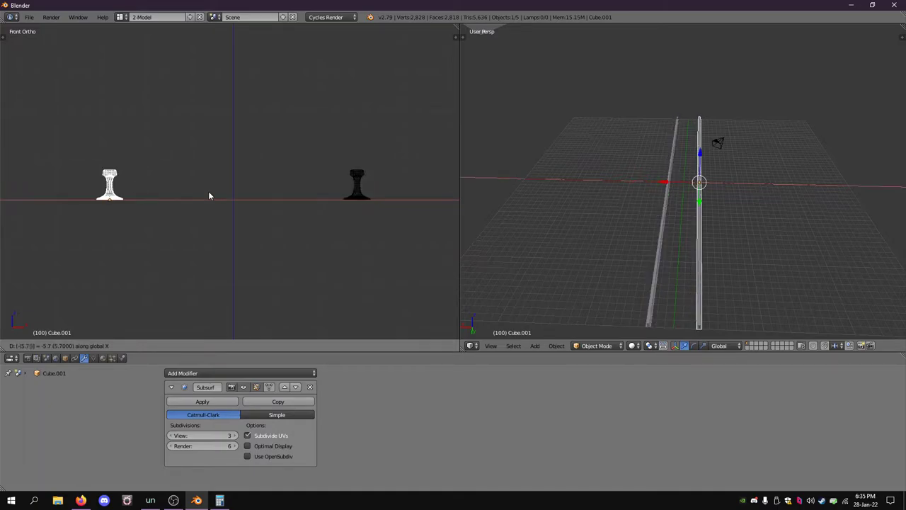
key(Return)
scroll(209, 196, up, 1)
scroll(333, 196, down, 3)
scroll(358, 196, up, 1)
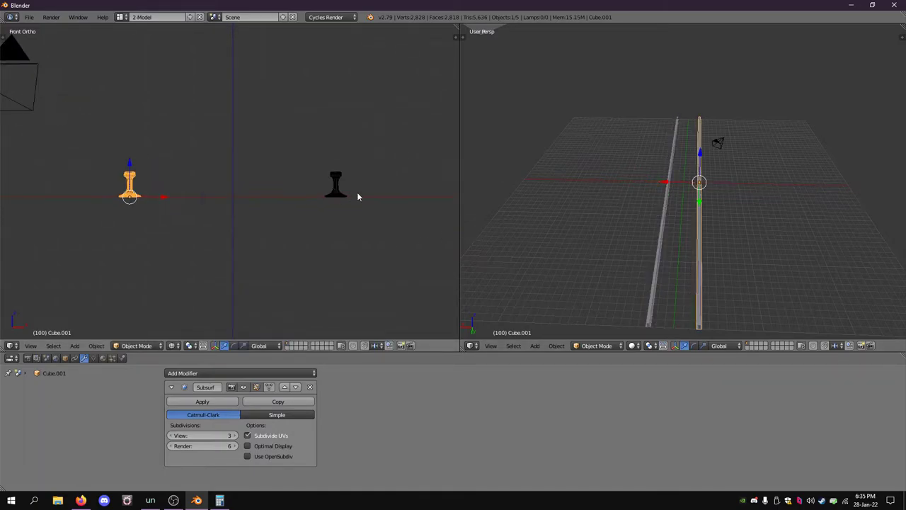
middle_drag(700, 239, 716, 217)
scroll(729, 208, up, 4)
scroll(729, 209, down, 3)
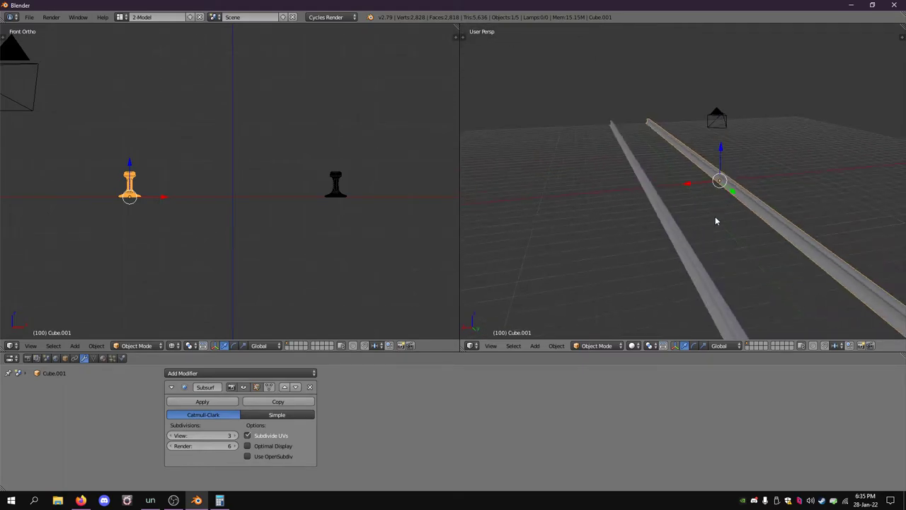
Switch to Firefox, search the web for "railroad tie dimensions", and show the image results.
click(81, 500)
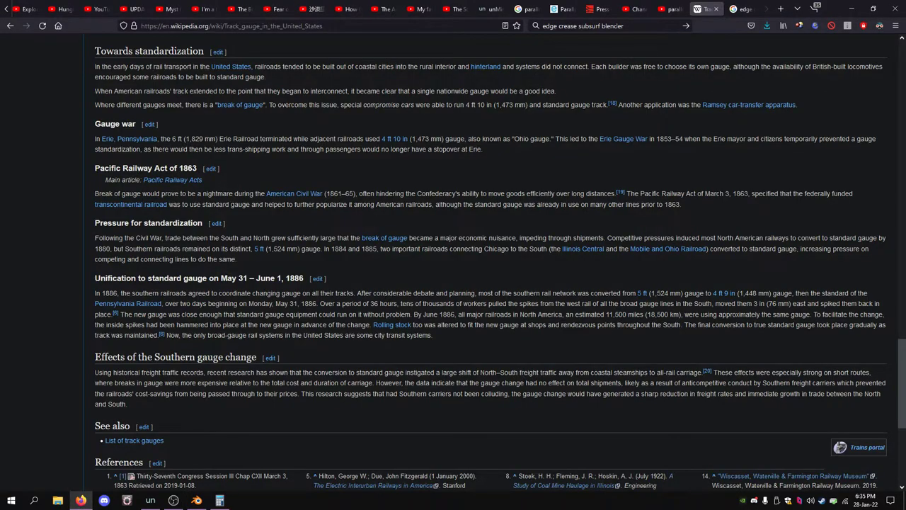
click(616, 26)
text(rail)
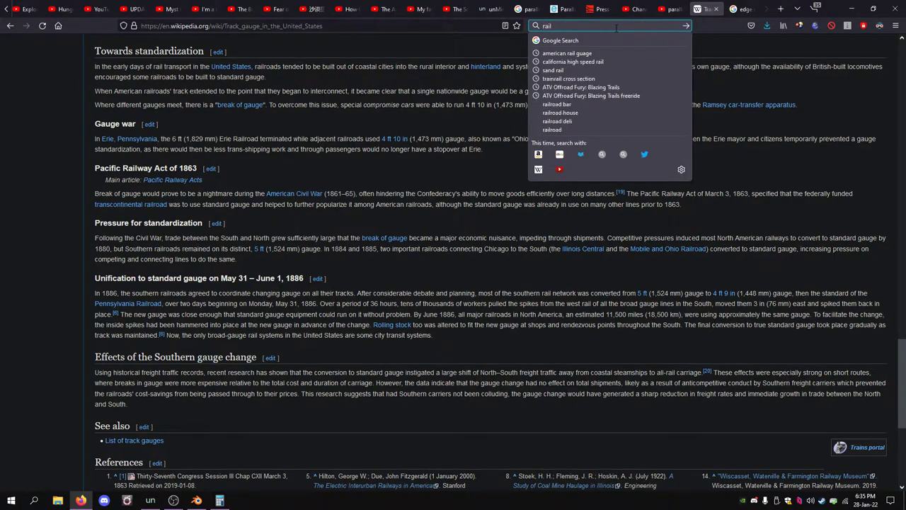
text(road tie dimensions)
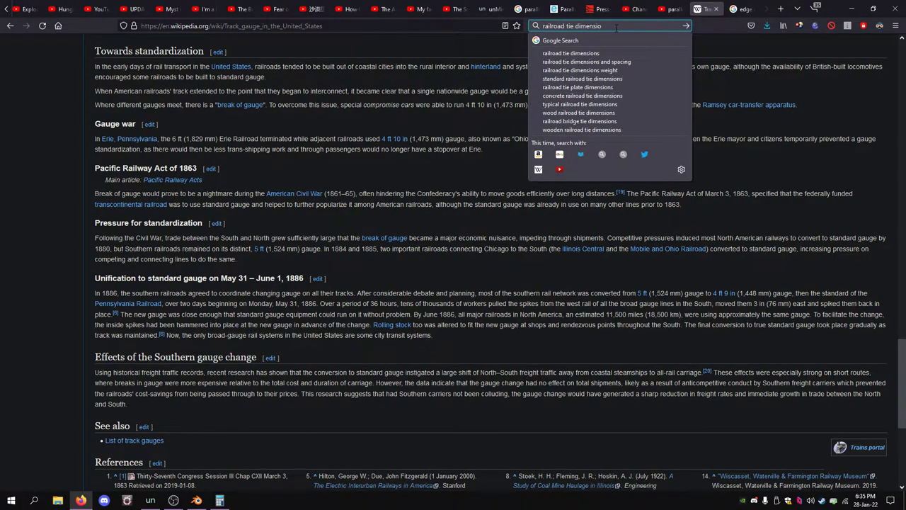
key(Return)
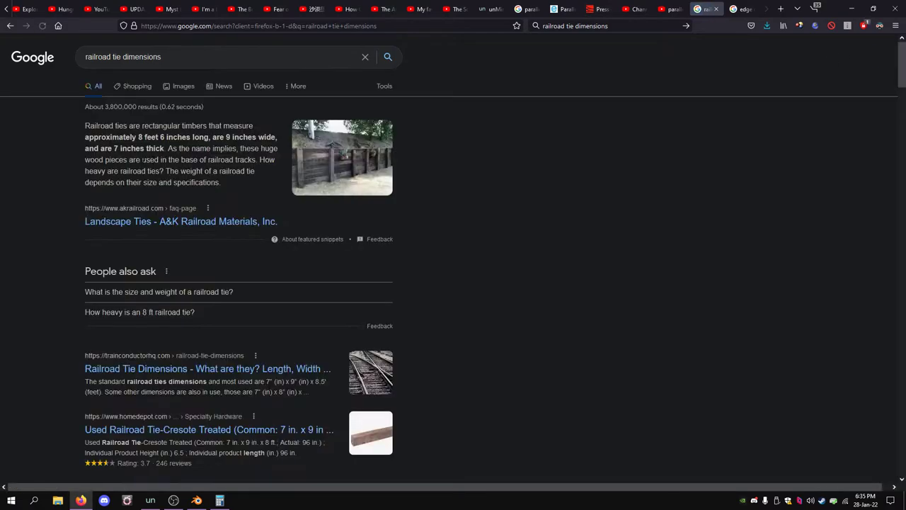
click(183, 86)
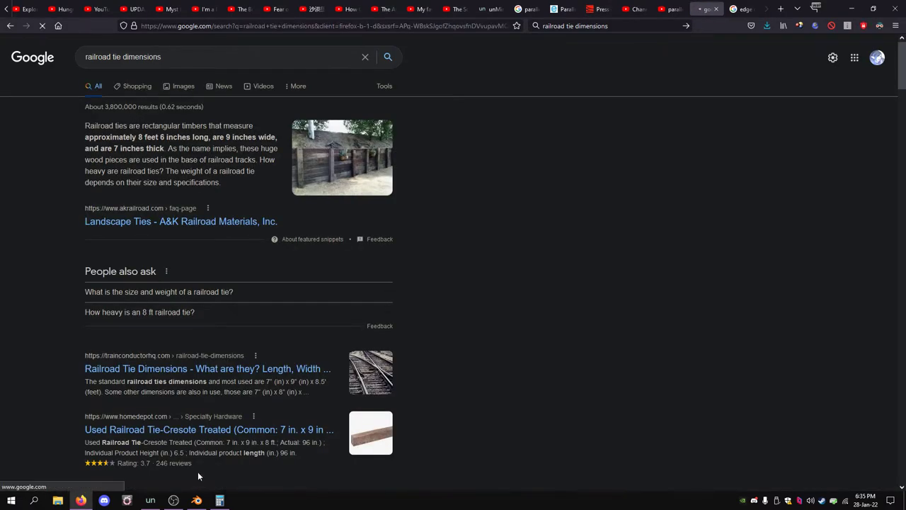
click(173, 500)
click(3, 259)
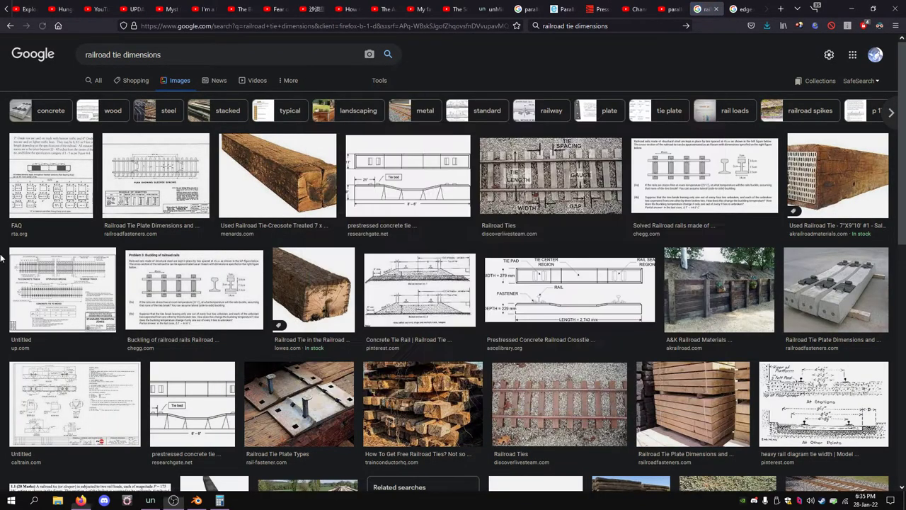
Examine the image results for tie length, width, spacing and height, including the prestressed concrete tie drawing.
click(54, 183)
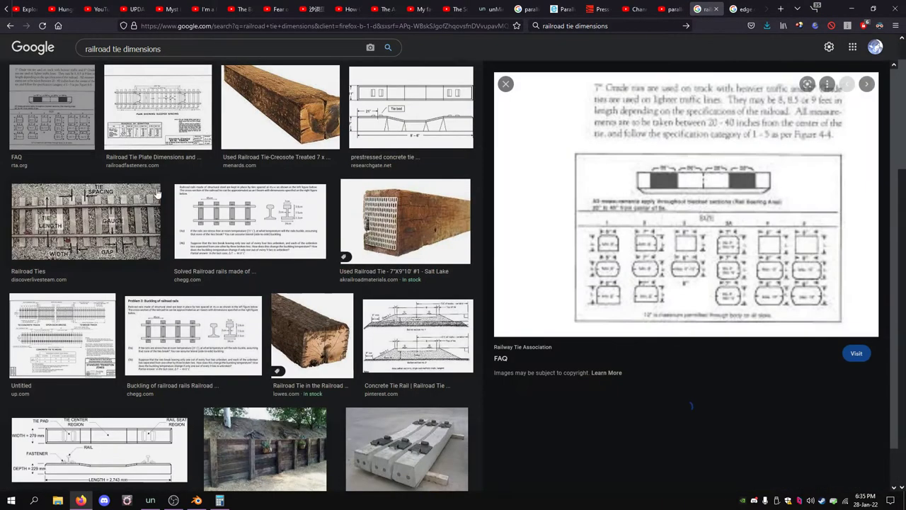
click(416, 138)
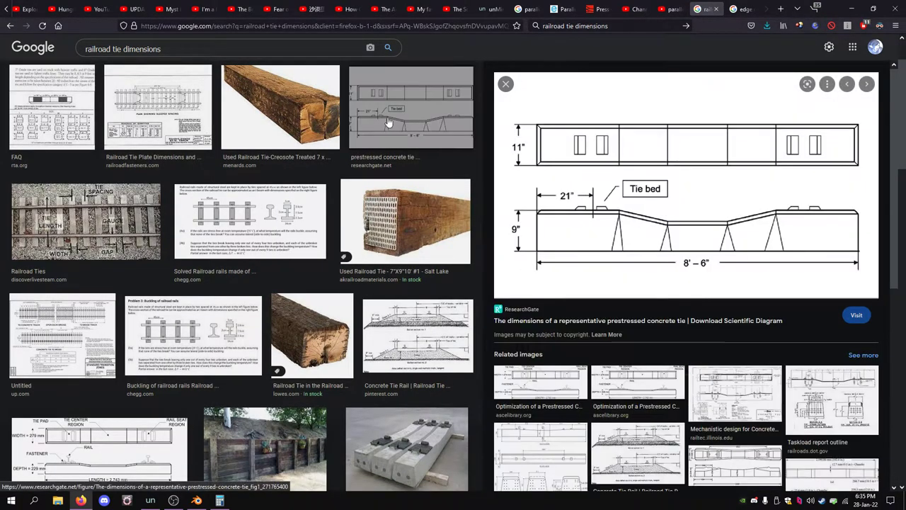
click(150, 209)
click(68, 116)
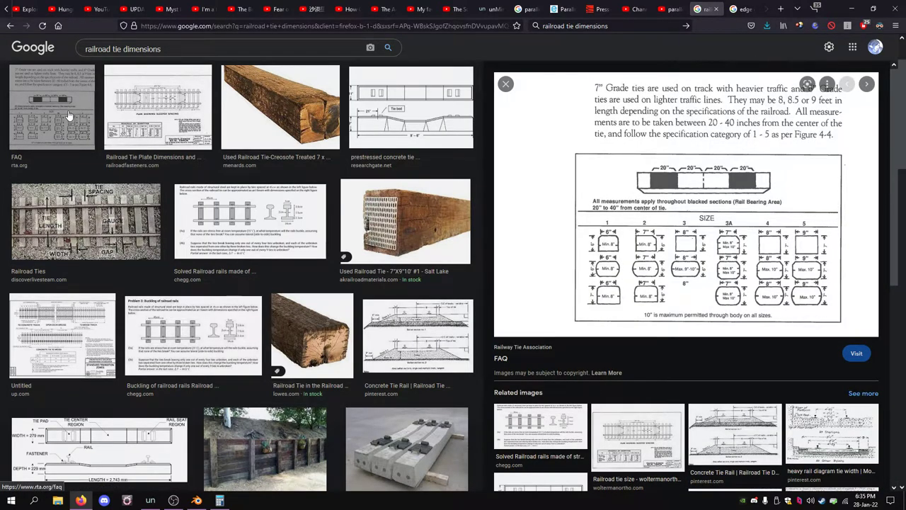
click(239, 221)
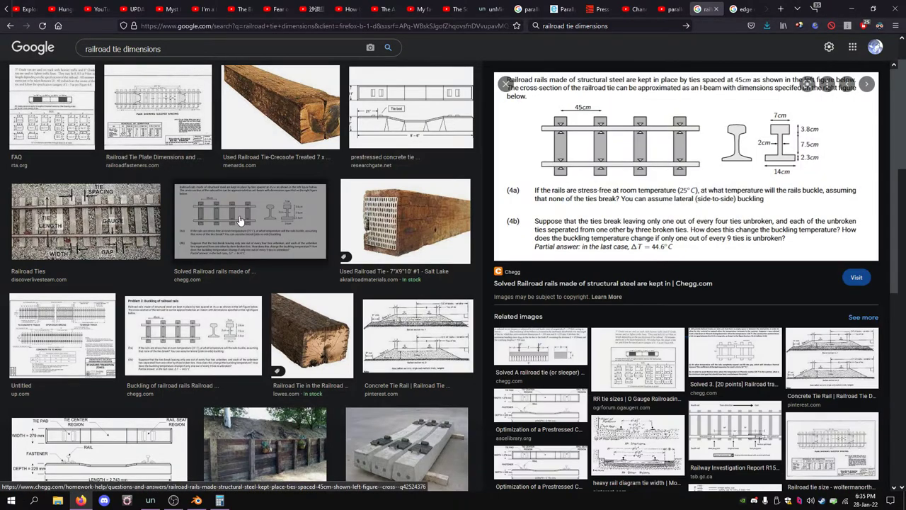
click(85, 221)
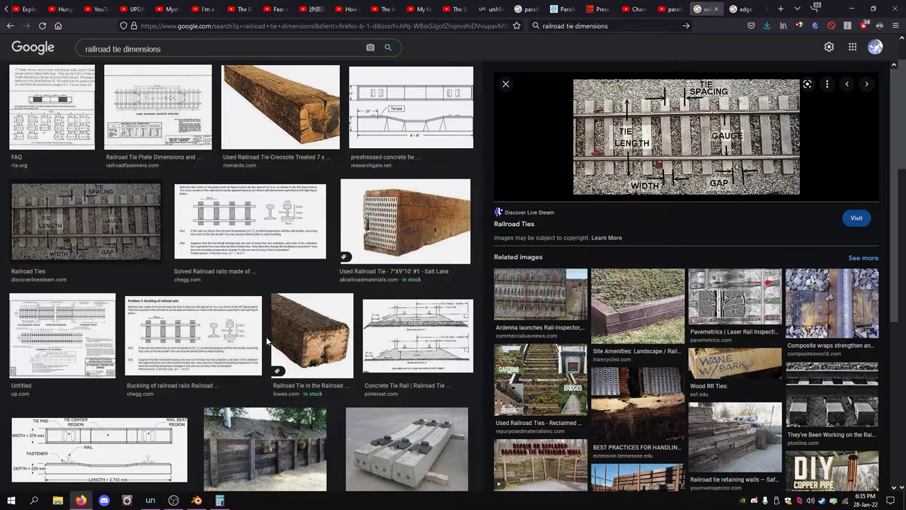
scroll(201, 260, up, 1)
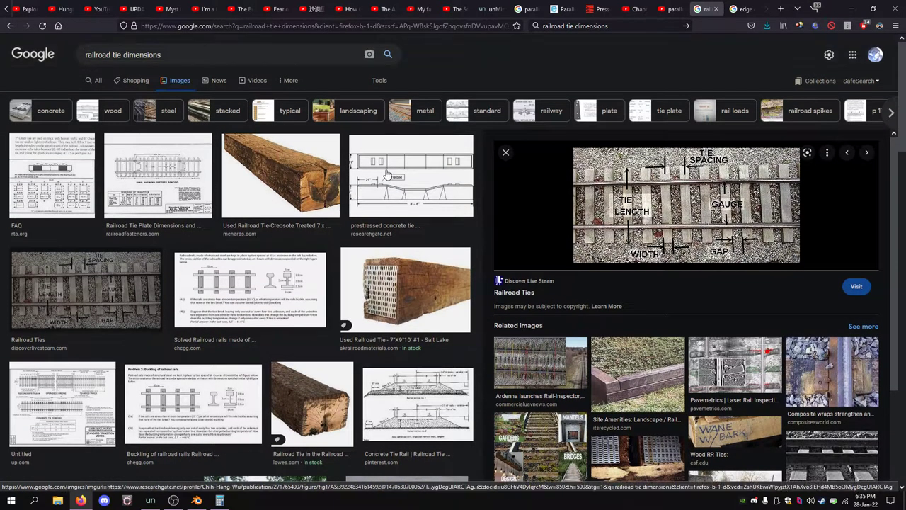
click(410, 106)
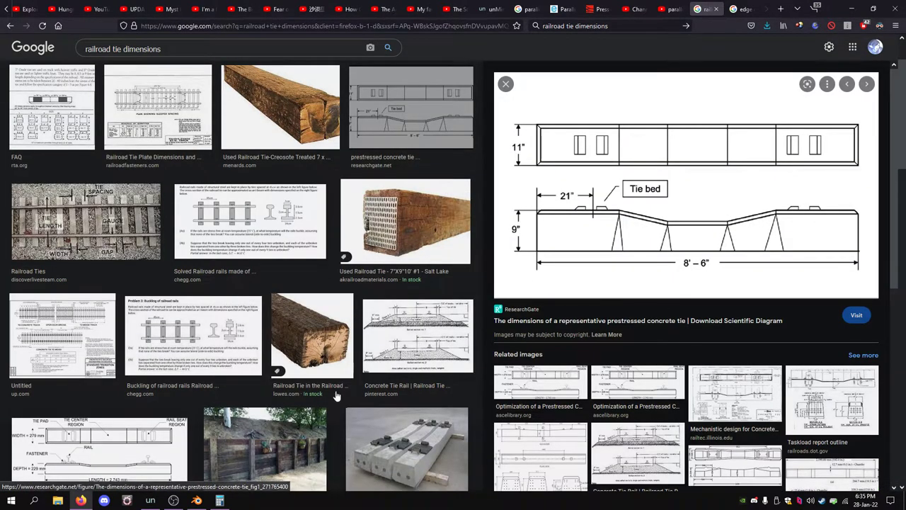
Switch to Blender, deselect everything, and set the 3D cursor location to 0, 0, 0.
mouse_move(198, 501)
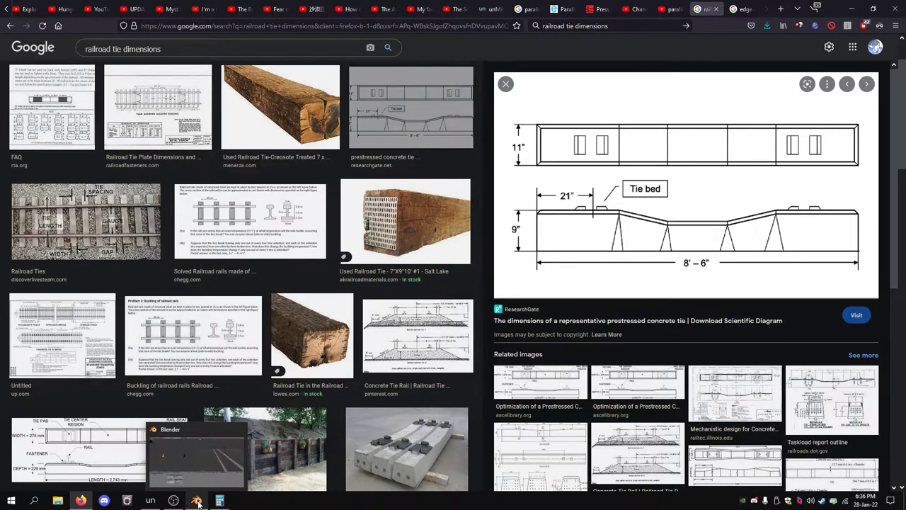
click(198, 501)
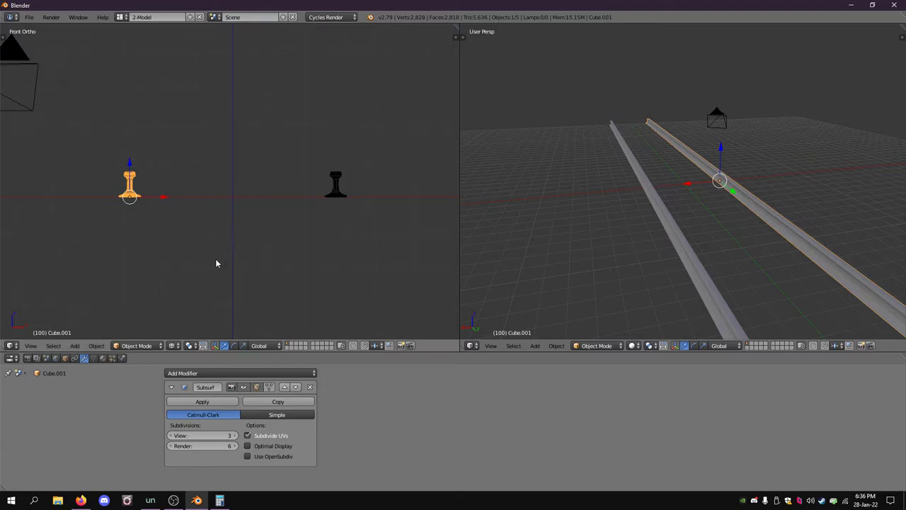
key(a)
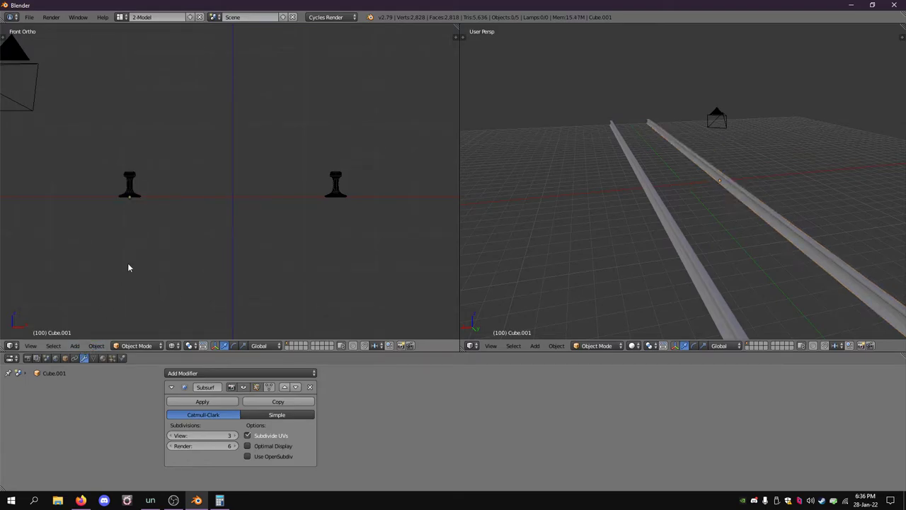
key(n)
click(414, 179)
key(Return)
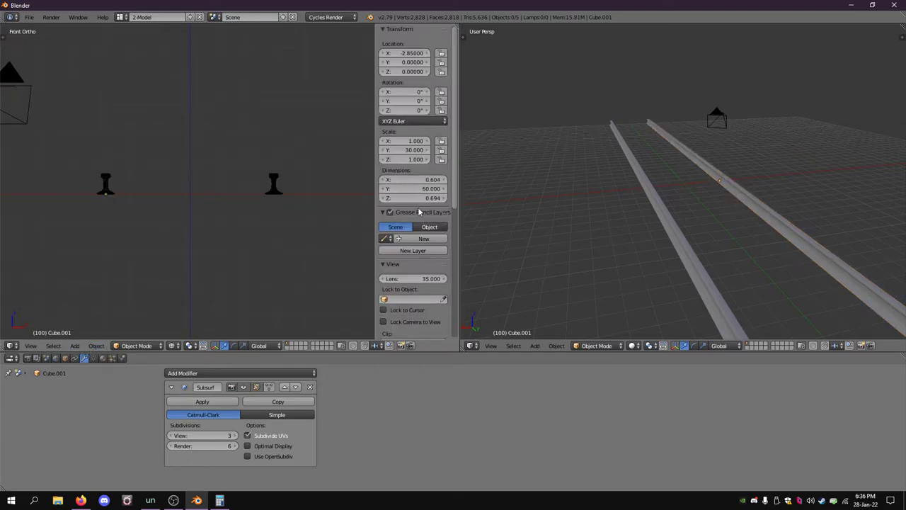
scroll(419, 209, down, 5)
click(422, 288)
text(0)
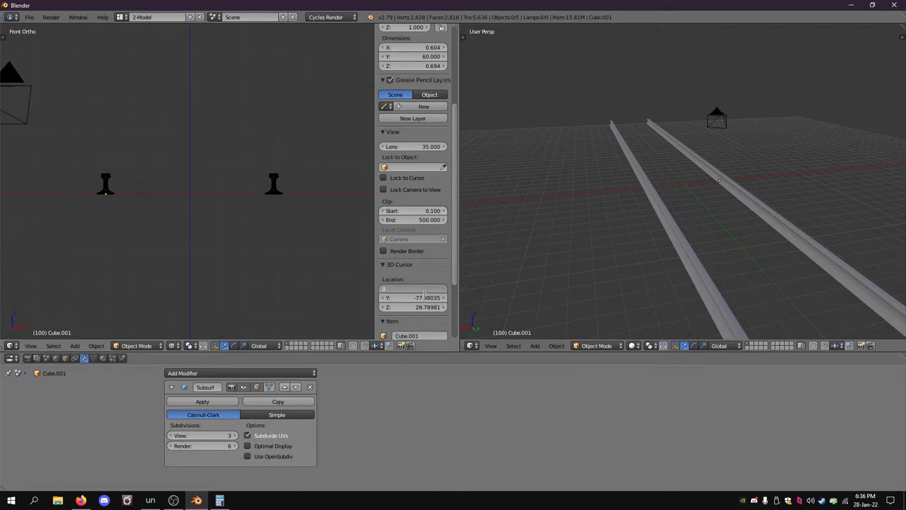
key(Tab)
text(0)
key(Tab)
text(0)
key(Return)
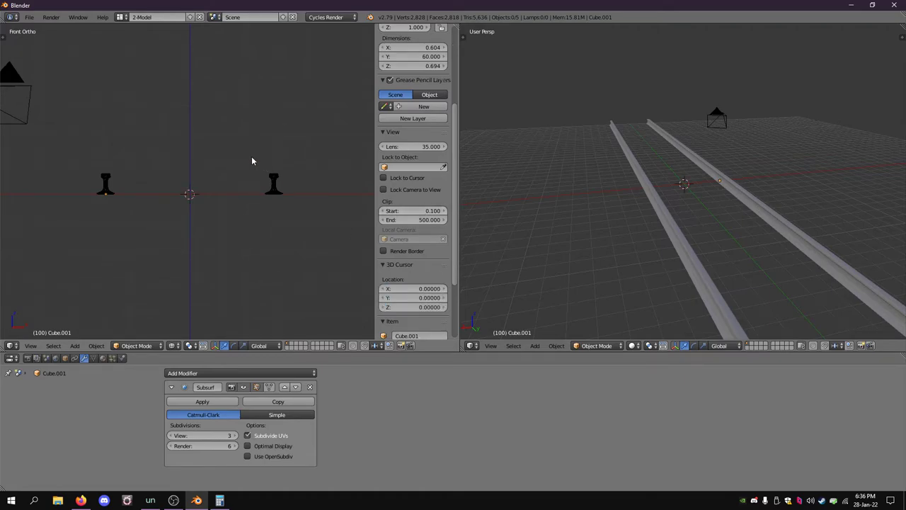
Add a cube at the 3D cursor between the rails and enter Edit Mode on it.
scroll(205, 194, up, 6)
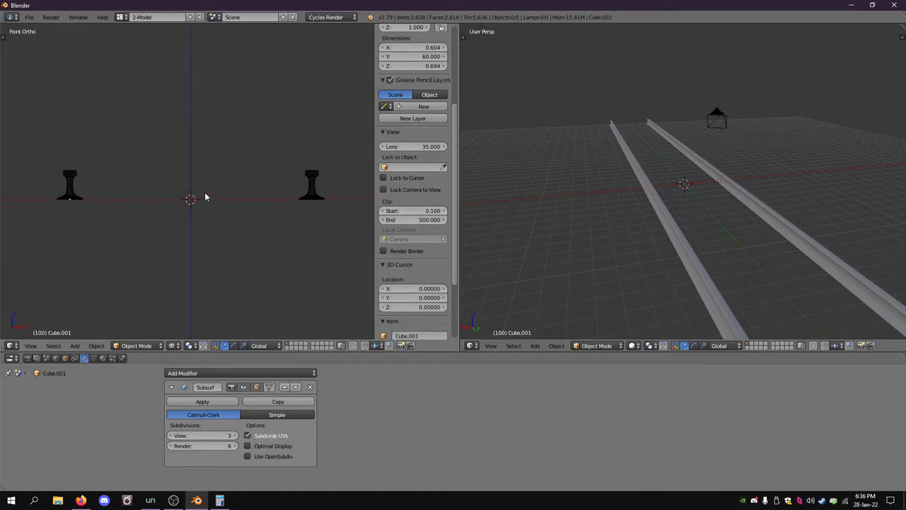
click(70, 345)
mouse_move(92, 336)
click(150, 344)
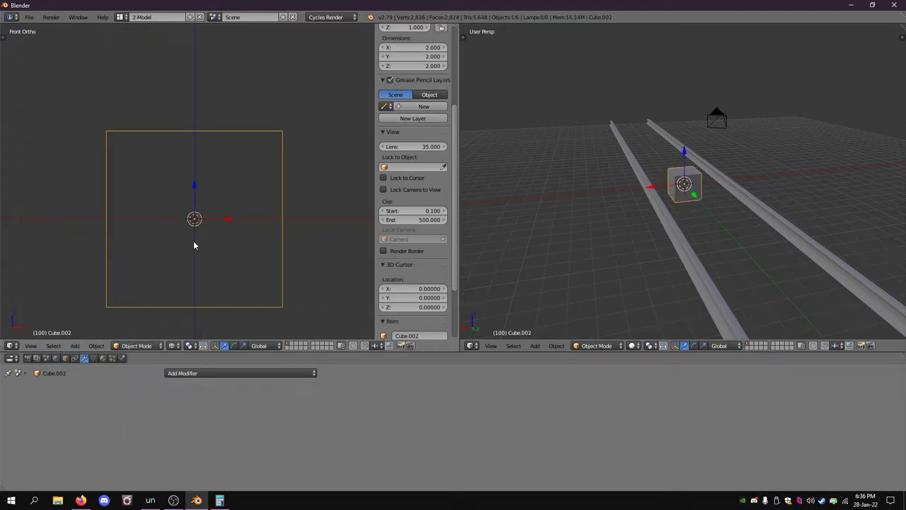
scroll(195, 245, down, 3)
key(Tab)
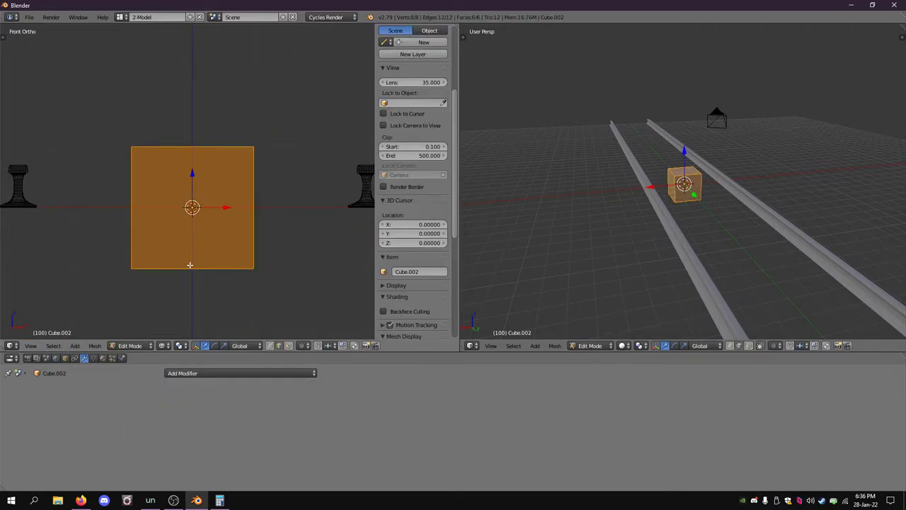
Enable face selection, scale the whole cube down uniformly to about 0.31, and widen it along X by about 1.3.
click(287, 347)
right_click(206, 269)
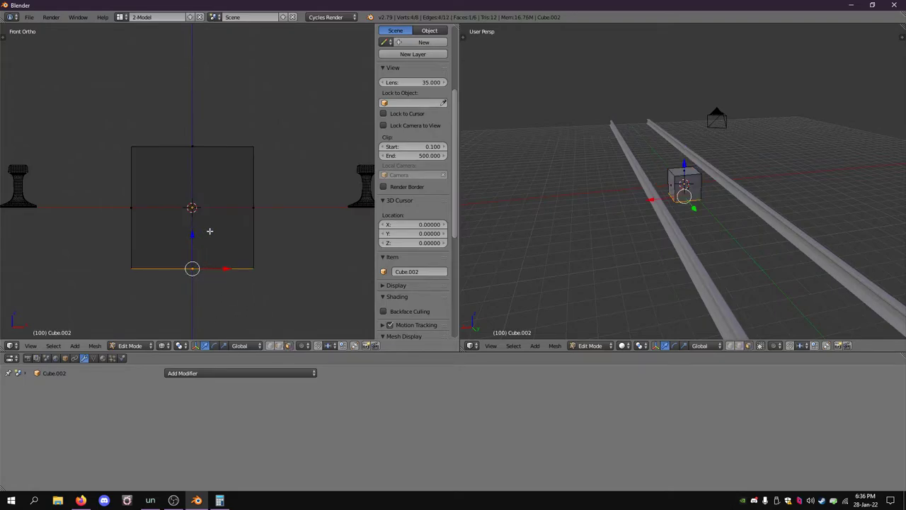
key(a)
key(a)
scroll(313, 189, up, 4)
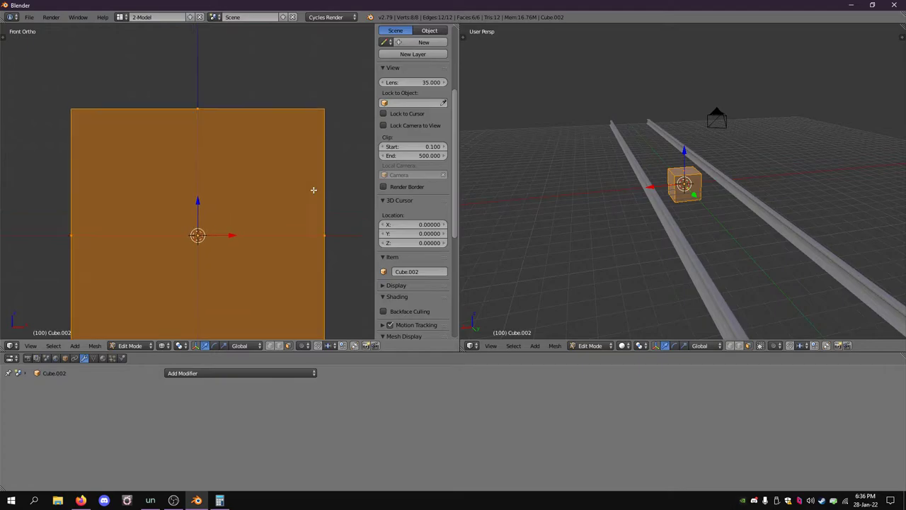
key(s)
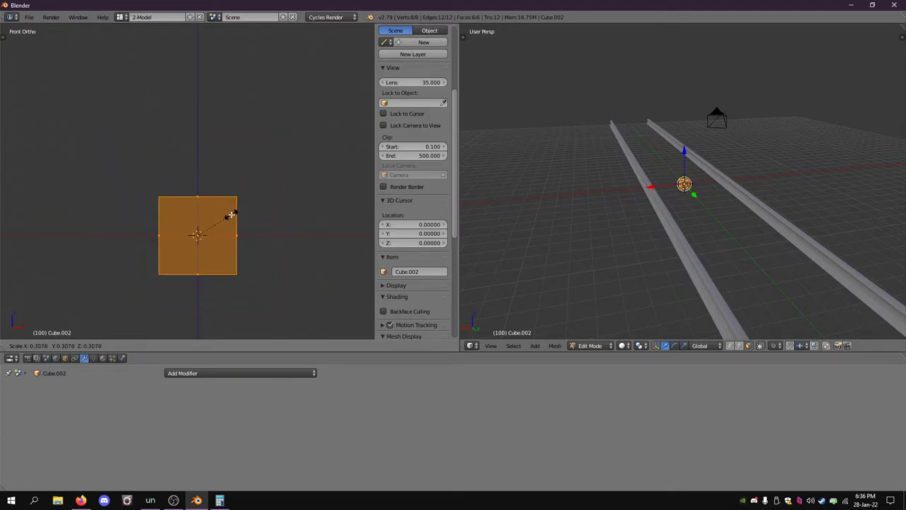
click(230, 212)
key(s)
key(x)
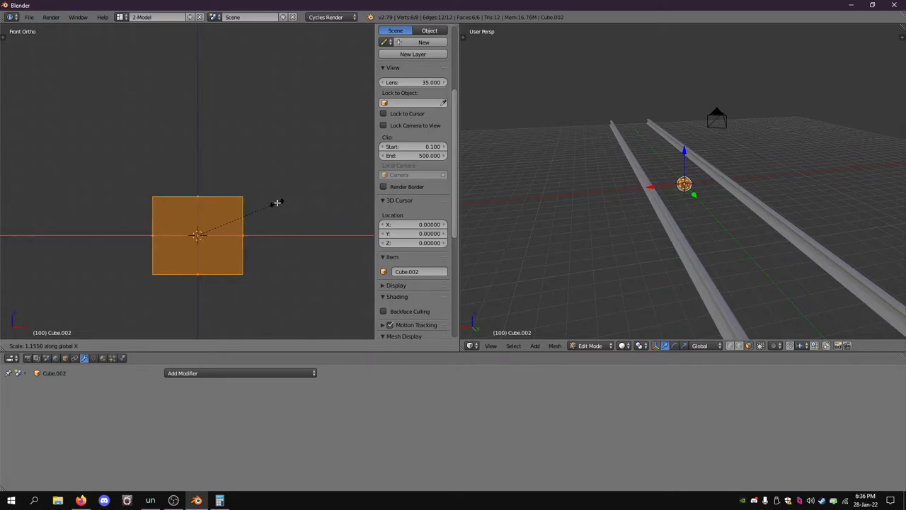
click(287, 201)
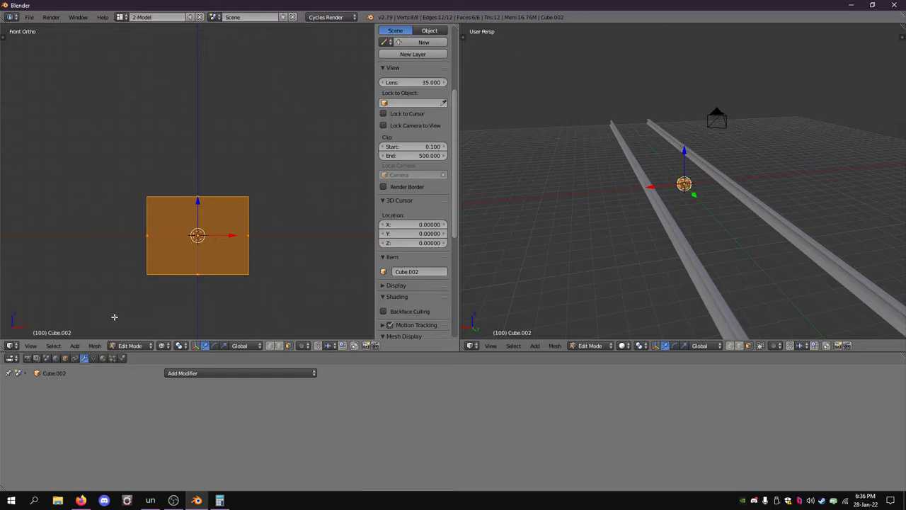
Rotate the block's mesh 90 degrees in the top orthographic view.
click(31, 346)
click(42, 301)
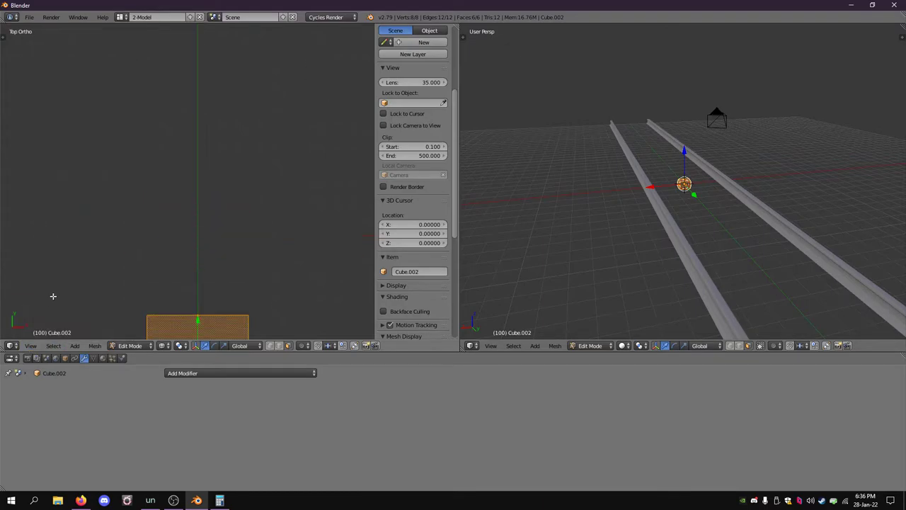
scroll(197, 229, down, 6)
scroll(197, 230, up, 1)
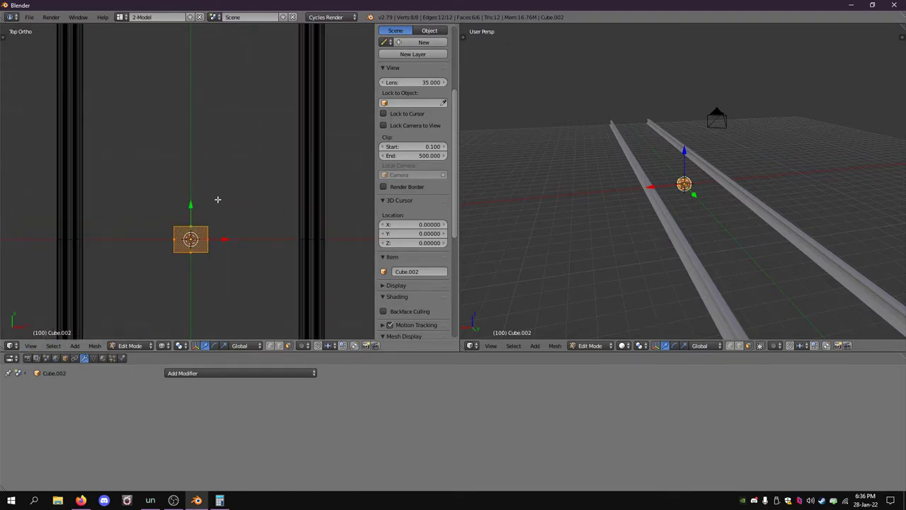
text(r90)
key(Return)
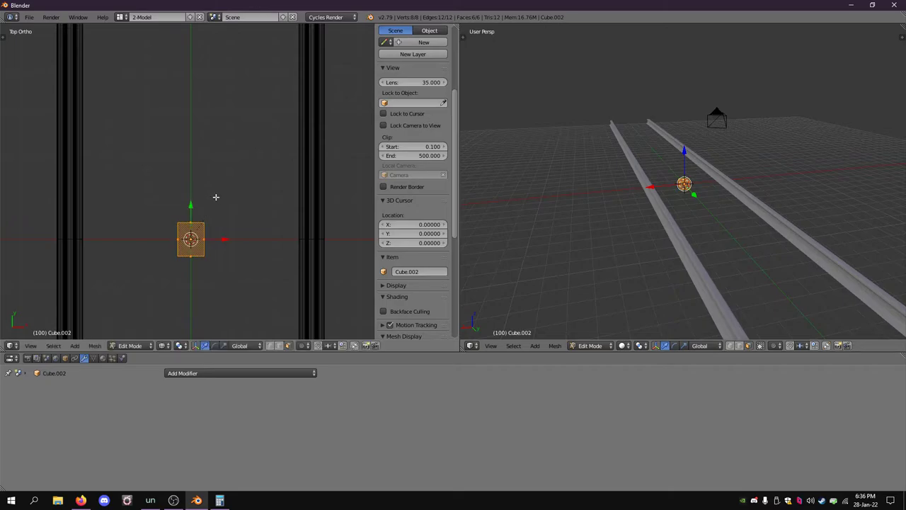
Stretch the block along X until it forms a tie extending beyond both rails.
key(s)
key(x)
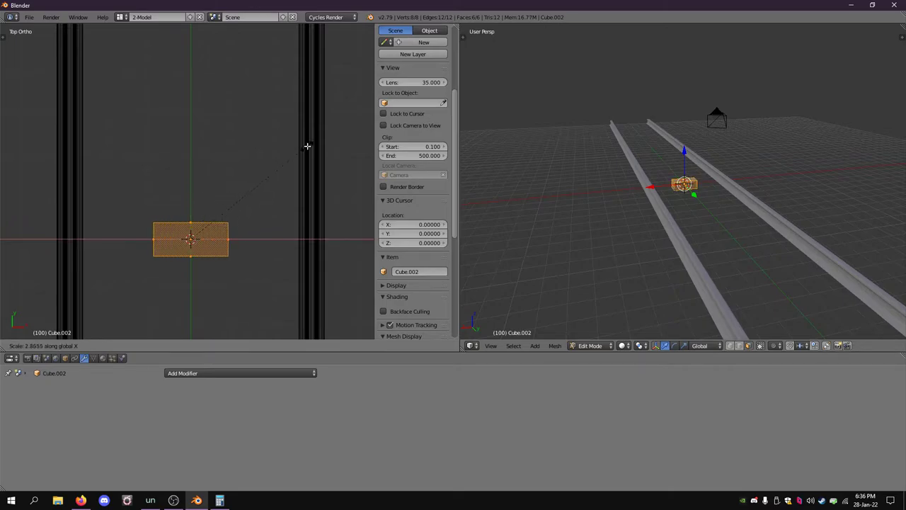
click(307, 146)
key(s)
key(x)
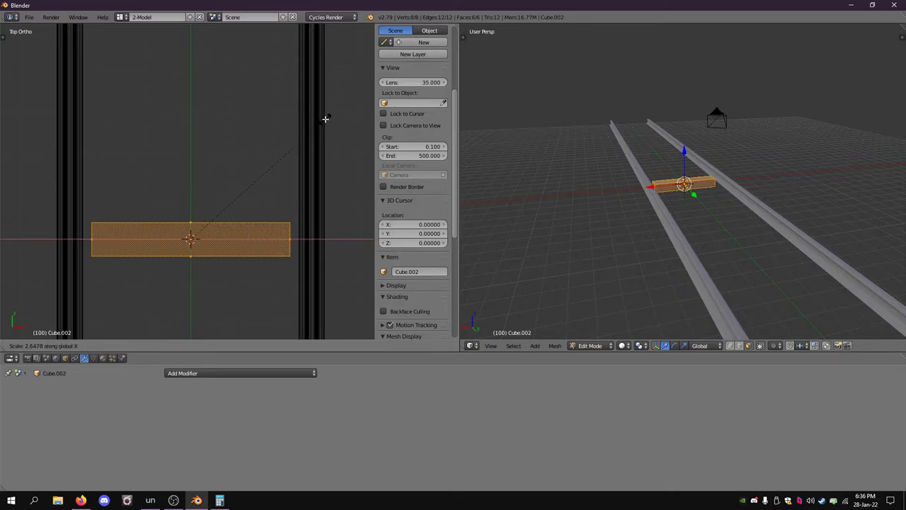
click(71, 60)
scroll(70, 61, down, 3)
key(s)
key(x)
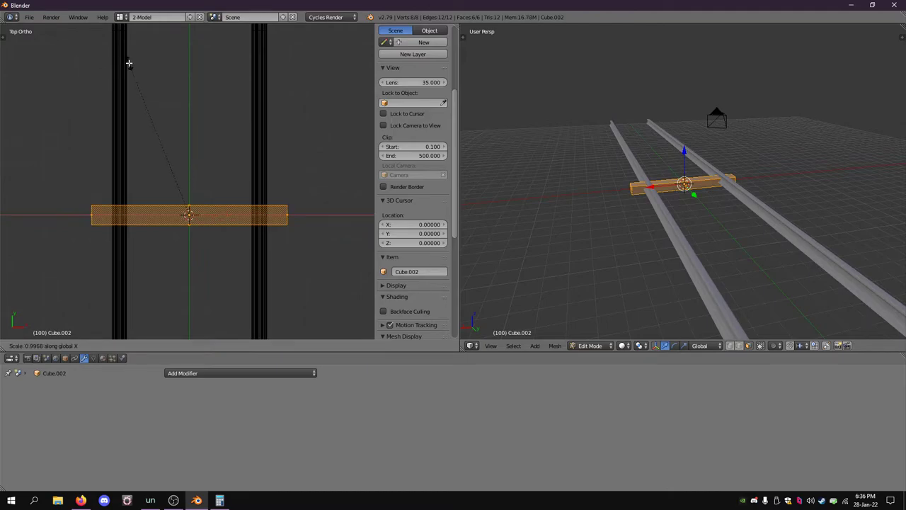
click(113, 46)
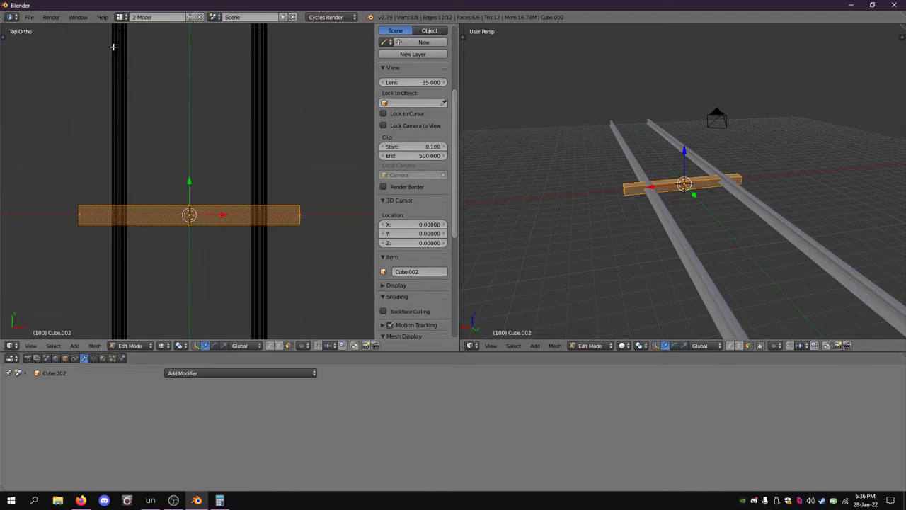
Add a Subdivision Surface modifier to the tie and crease all its edges by about 0.89.
middle_drag(676, 241, 686, 221)
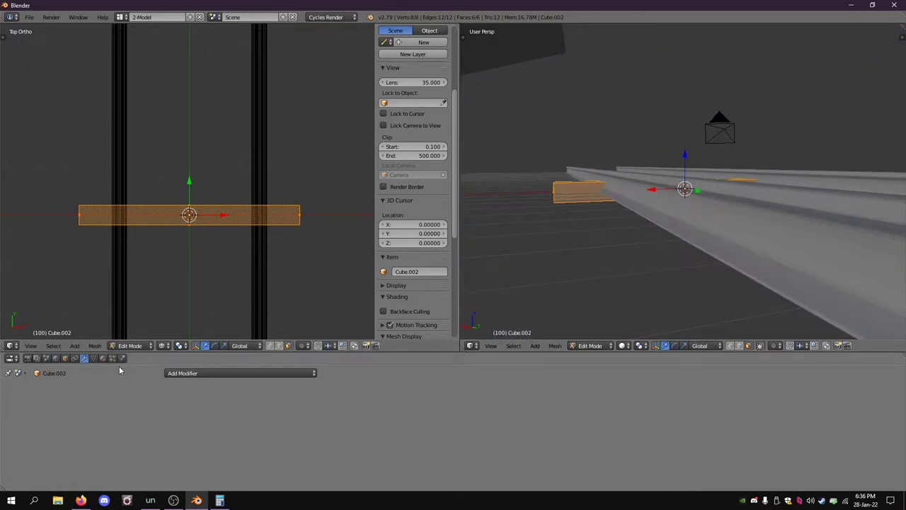
click(206, 373)
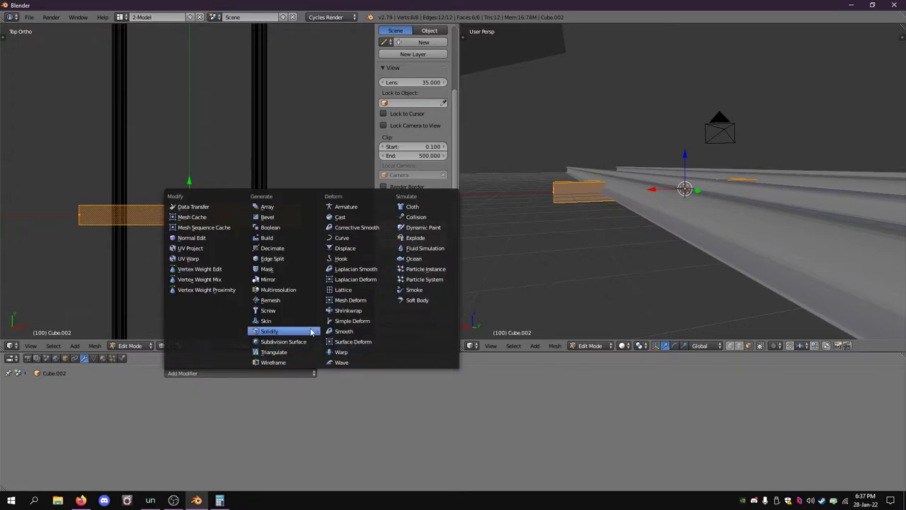
click(281, 346)
middle_drag(580, 234, 659, 244)
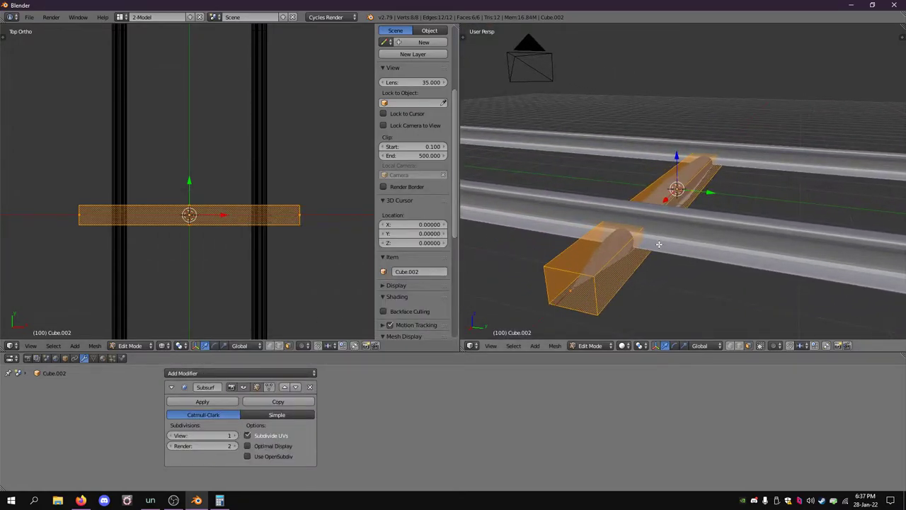
key(shift+e)
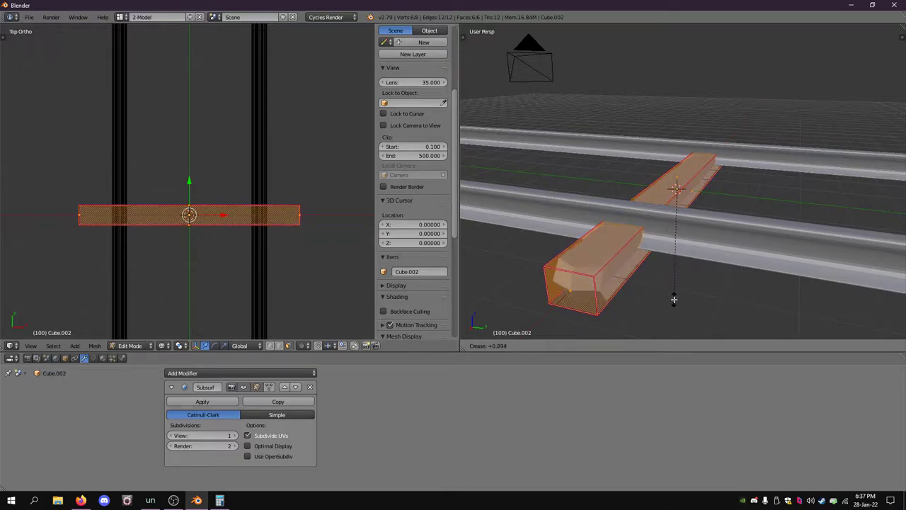
click(674, 299)
Set the tie's viewport subdivisions to 6 and slightly reduce the crease on all its edges for softer rounding.
click(234, 435)
click(234, 435)
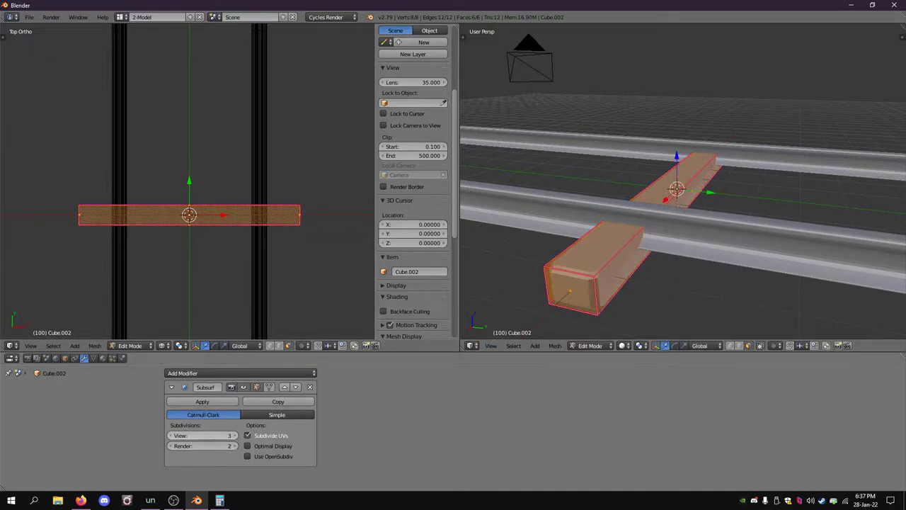
click(233, 435)
click(234, 436)
click(234, 435)
key(shift+e)
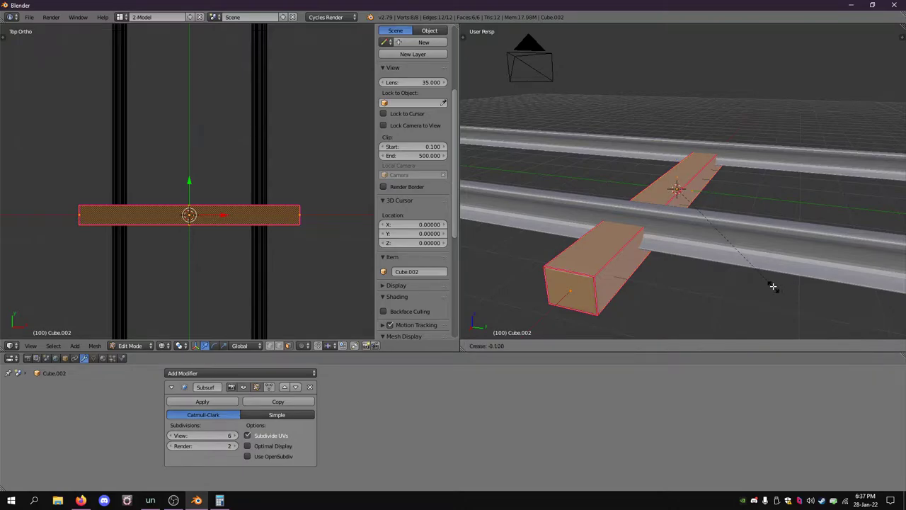
click(746, 260)
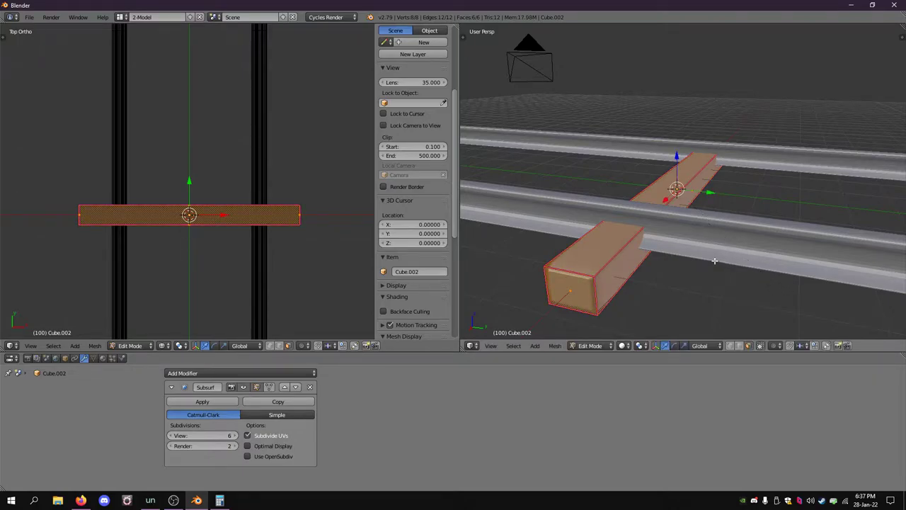
Lower the whole tie mesh about 0.24 units along Z so it sits beneath the rails.
middle_drag(779, 203, 617, 170)
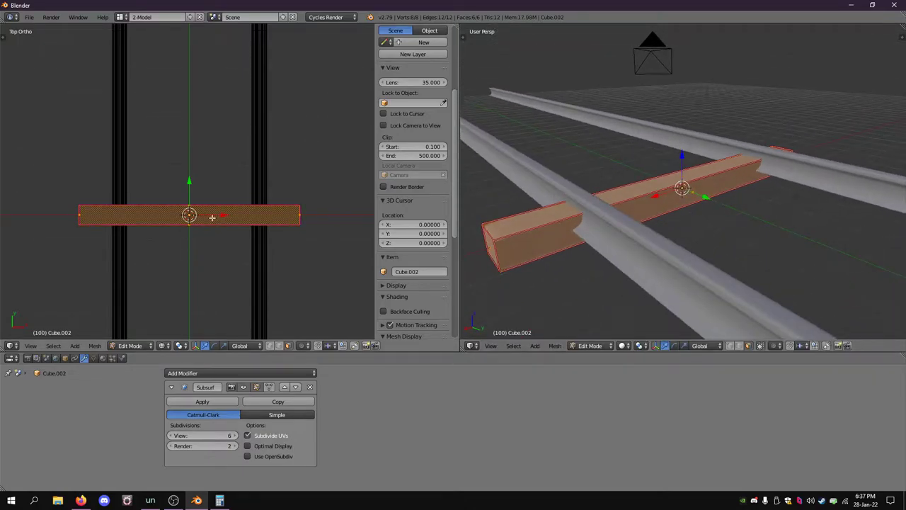
key(g)
key(z)
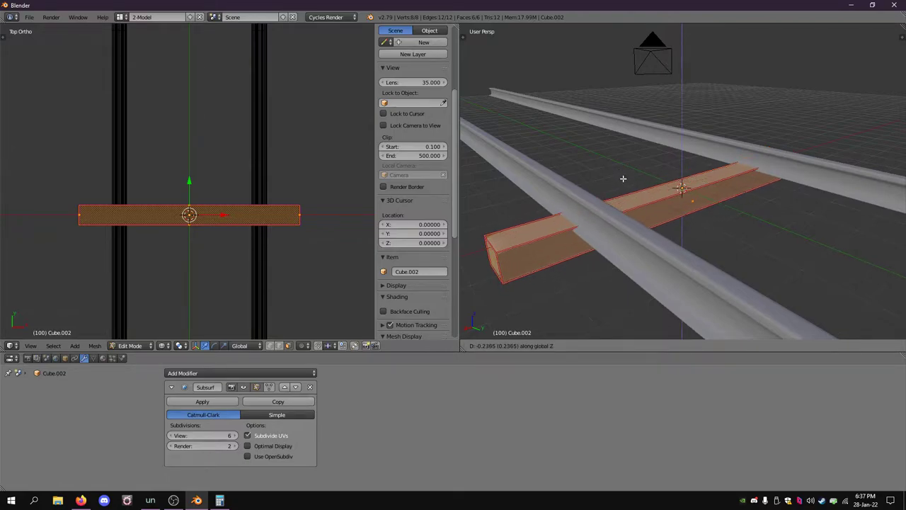
click(620, 181)
scroll(582, 192, down, 1)
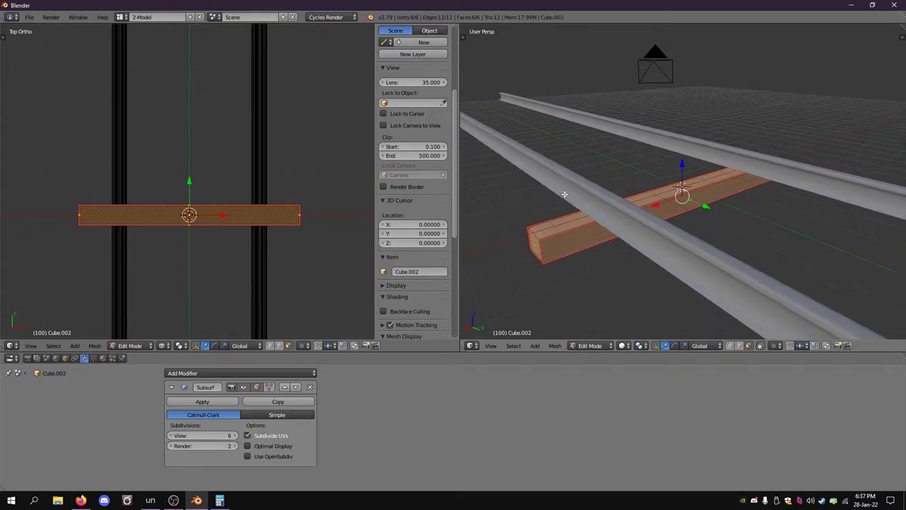
scroll(144, 245, down, 2)
Switch to Firefox, preview the labelled Railroad Ties image, and search images for "railroad tie gap length".
click(82, 499)
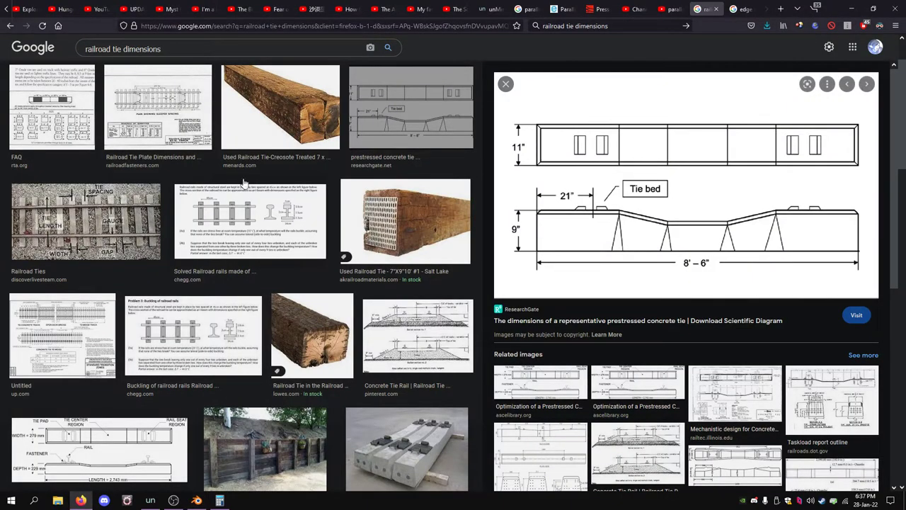
click(109, 206)
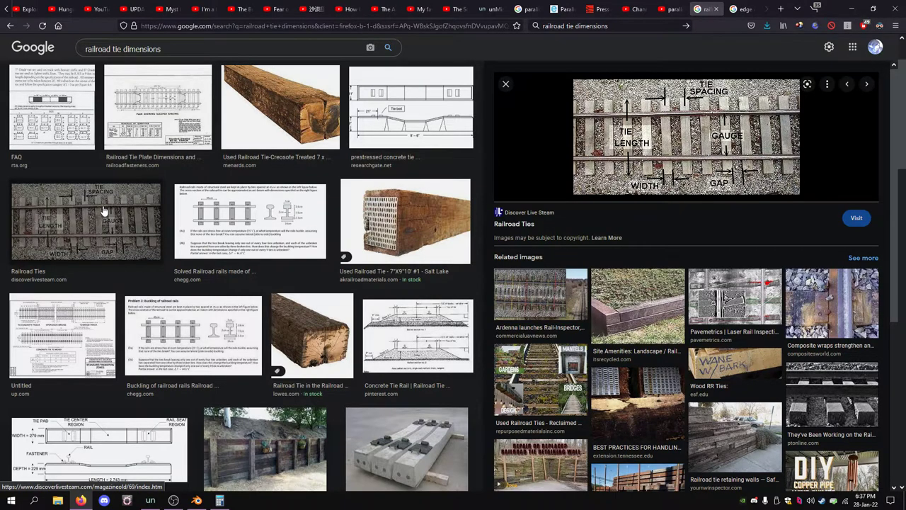
click(123, 49)
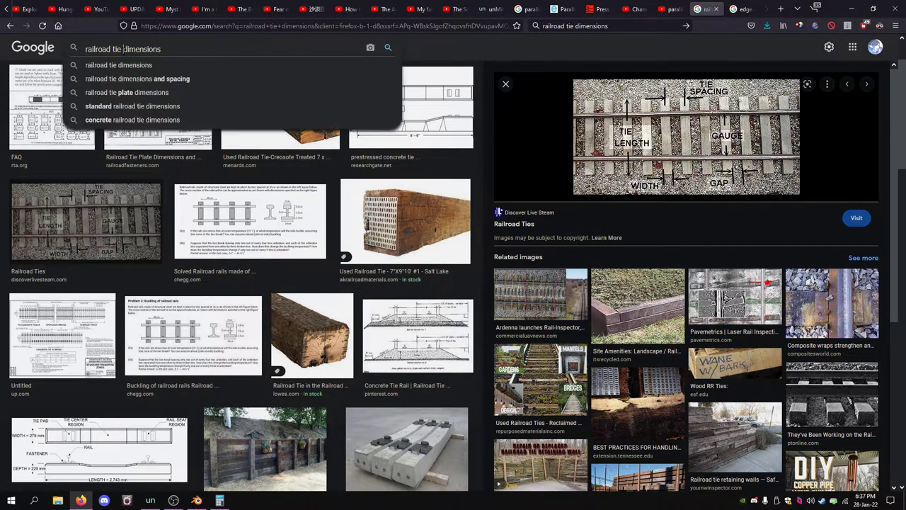
text(gap length)
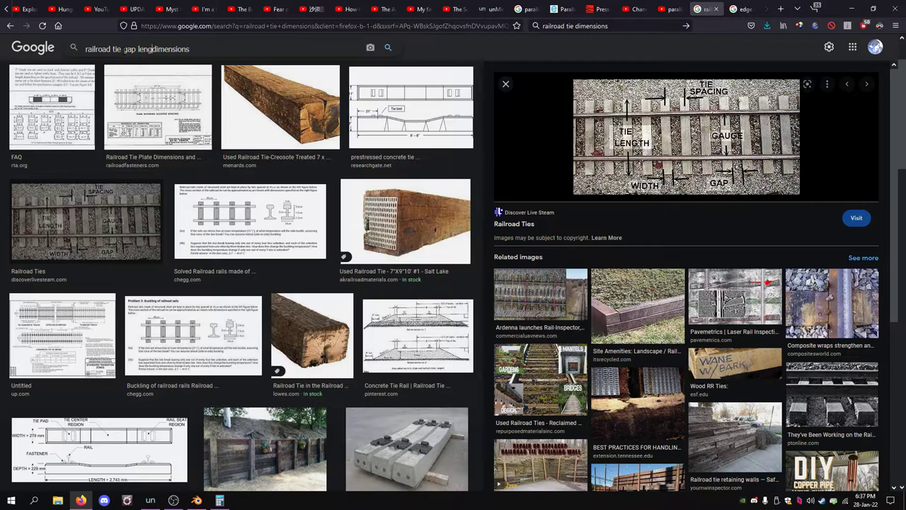
key(Delete)
key(Delete)
key(Return)
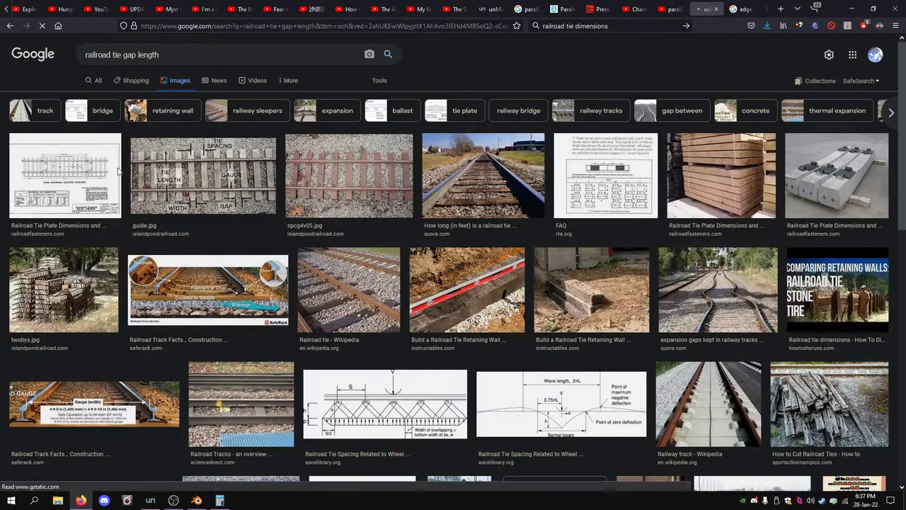
Open the railroadfasteners.com page behind the sleeper spacing diagram and find its section on tie spacing and dimensions.
click(117, 170)
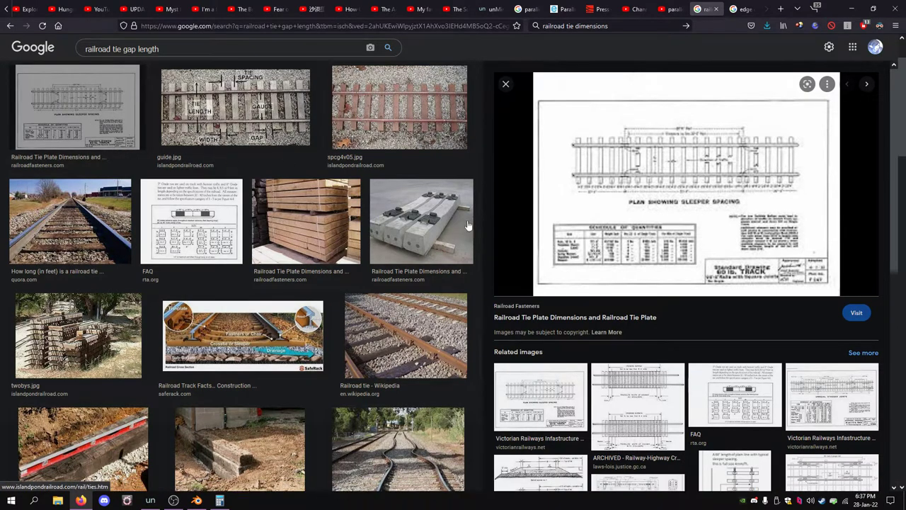
click(652, 194)
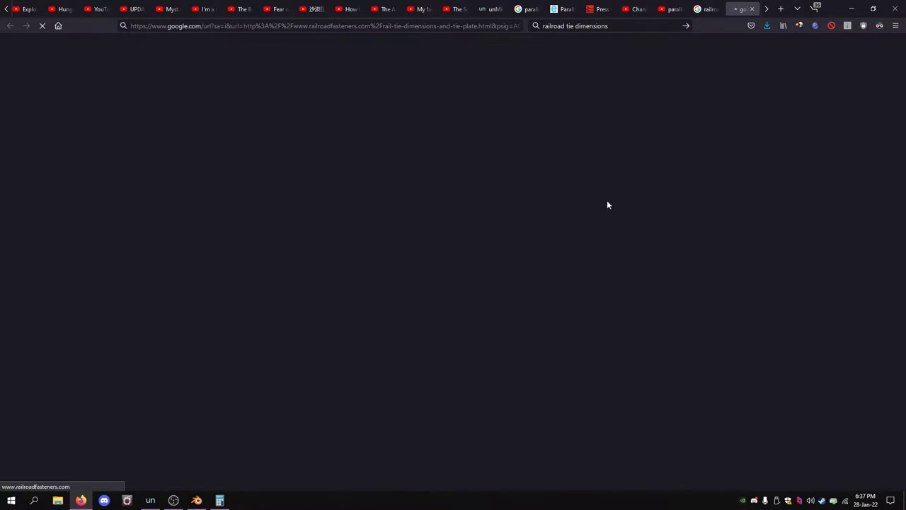
scroll(169, 159, down, 8)
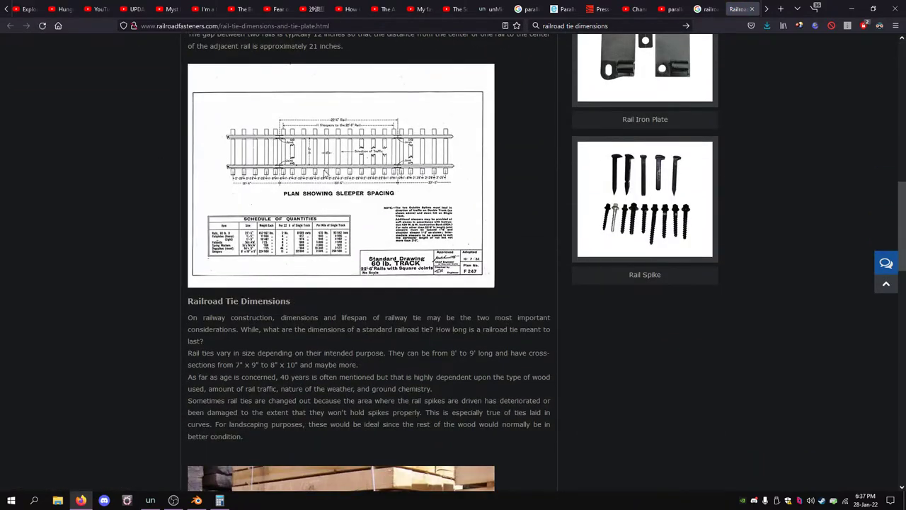
View the sleeper spacing plan as a standalone image, close it with its source page, and return to the image results.
right_click(320, 172)
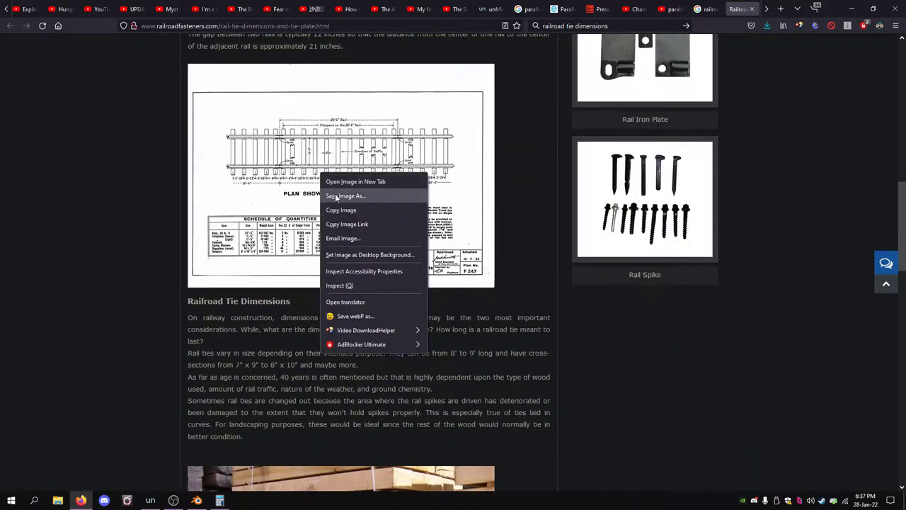
click(336, 195)
click(502, 319)
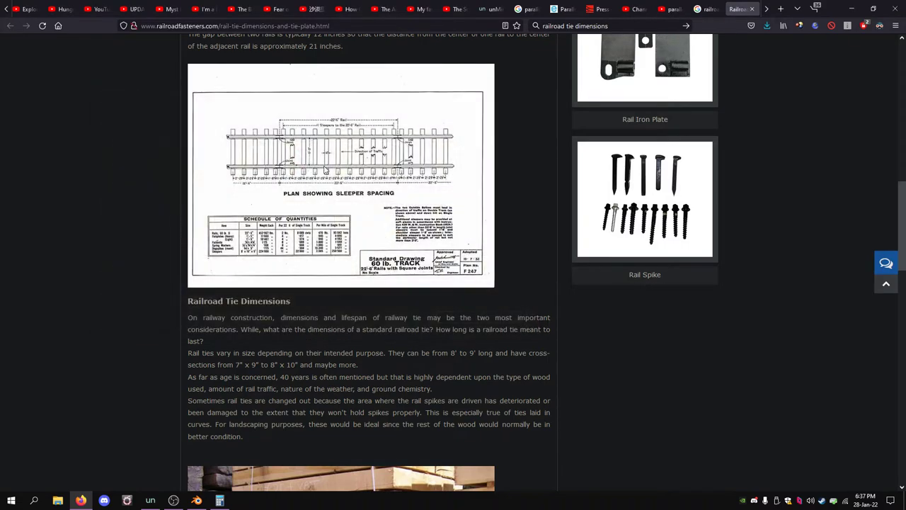
right_click(325, 171)
click(345, 176)
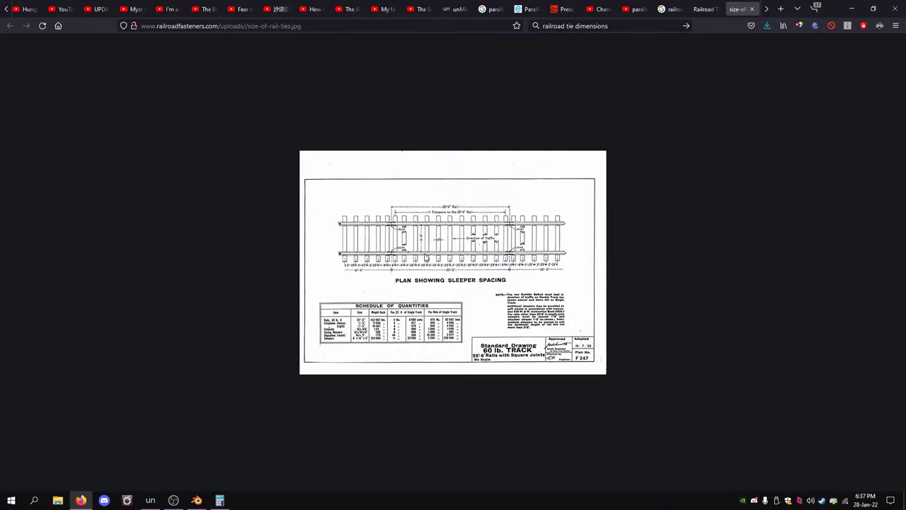
click(752, 9)
click(716, 9)
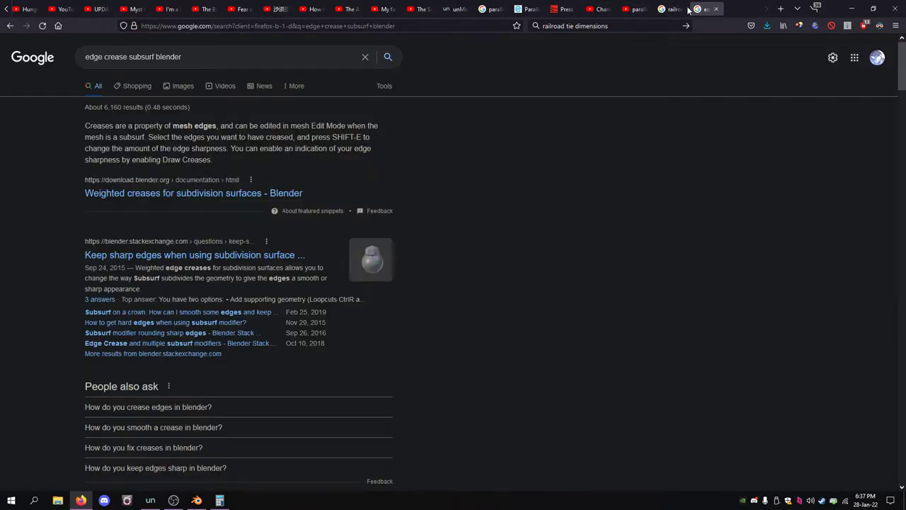
click(683, 9)
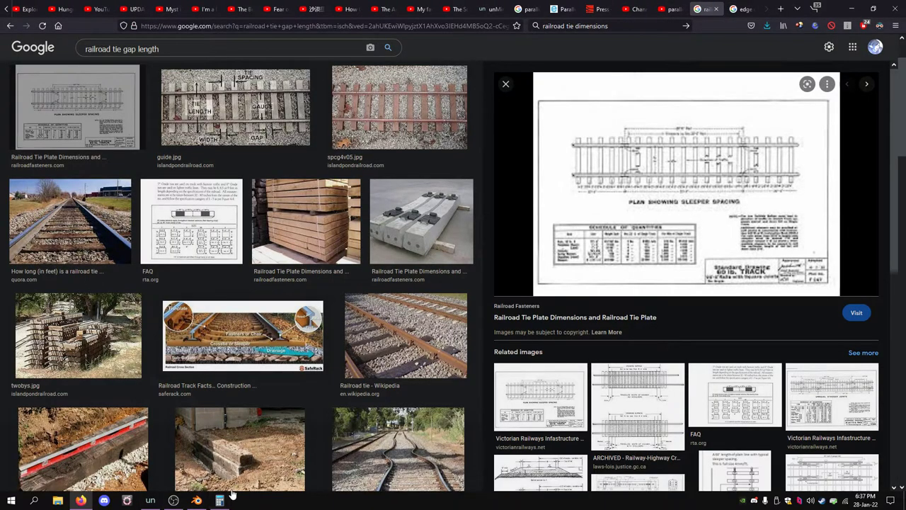
Switch back to Blender and duplicate the tie's mesh in place.
click(197, 500)
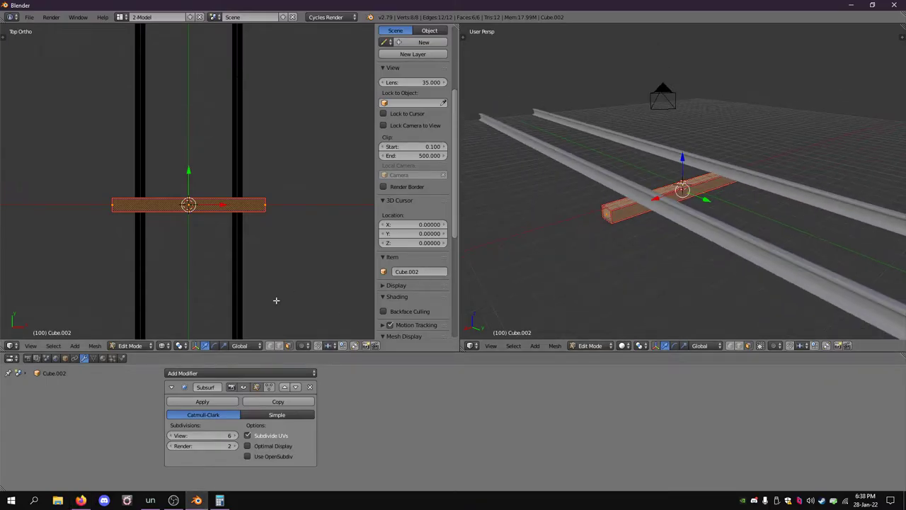
scroll(121, 257, up, 2)
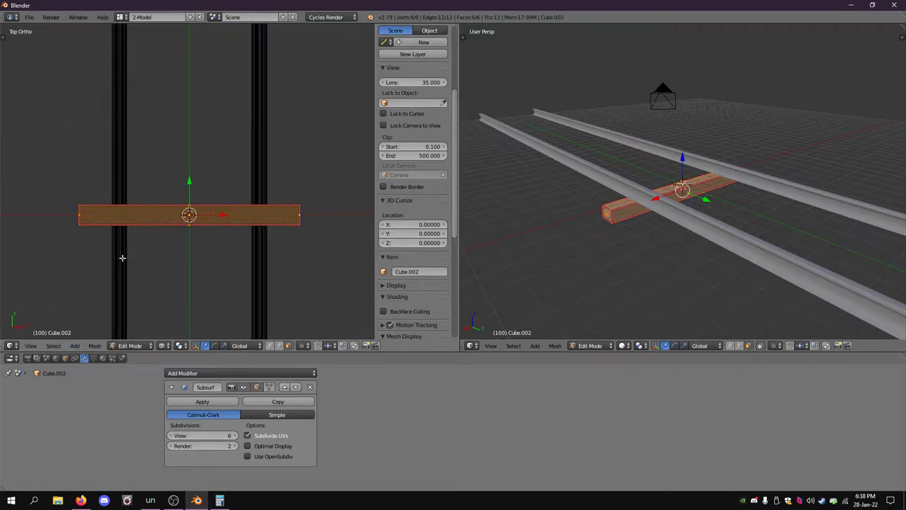
key(shift+d)
right_click(122, 257)
key(g)
key(y)
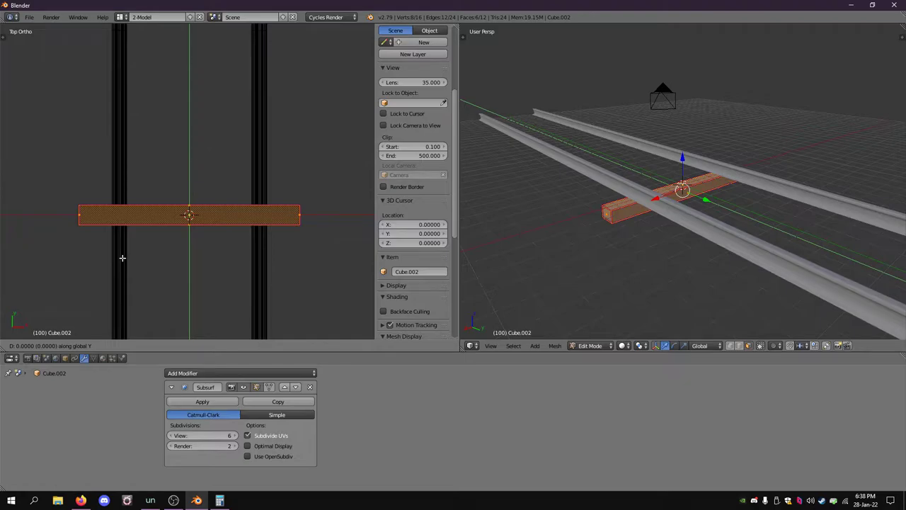
text(.5)
key(Return)
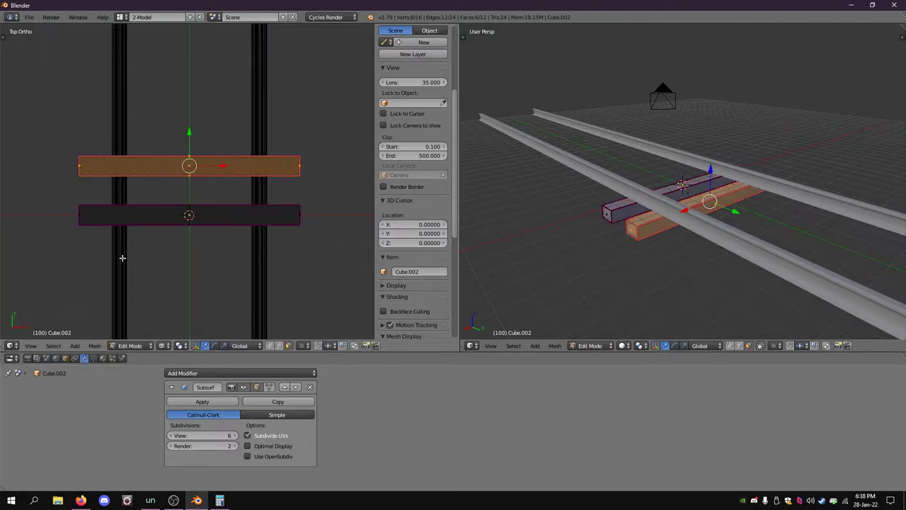
key(ctrl+z)
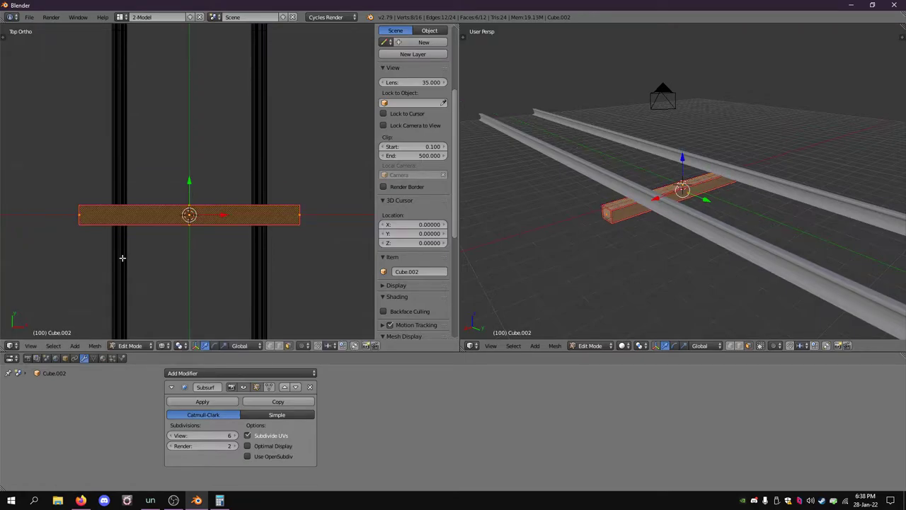
Move the duplicated tie 1.8 units along Y and add a third tie another 1.8 units further along.
text(gy1.8)
key(Return)
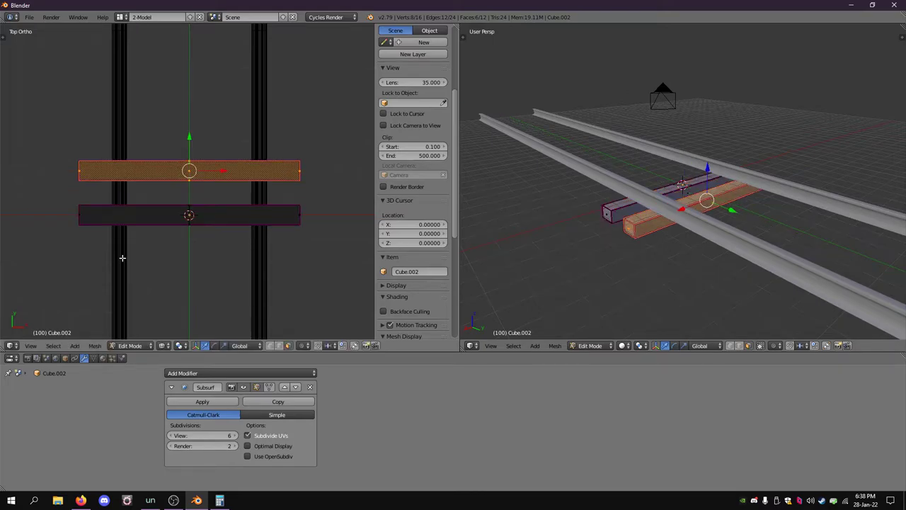
key(shift+d)
key(Escape)
text(gy)
text(1.8)
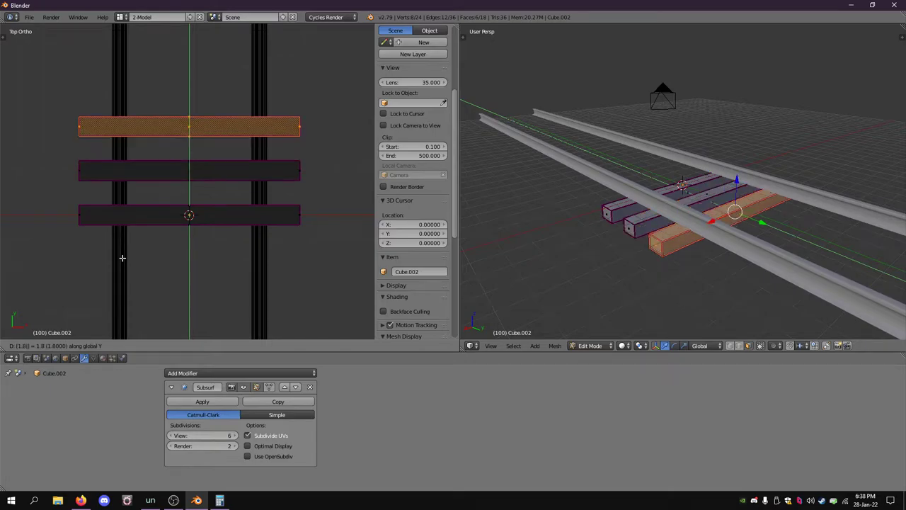
key(Return)
Duplicate all three ties and move the copies along Y until the first copy coincides with the third original tie.
shift+middle_drag(194, 179, 200, 237)
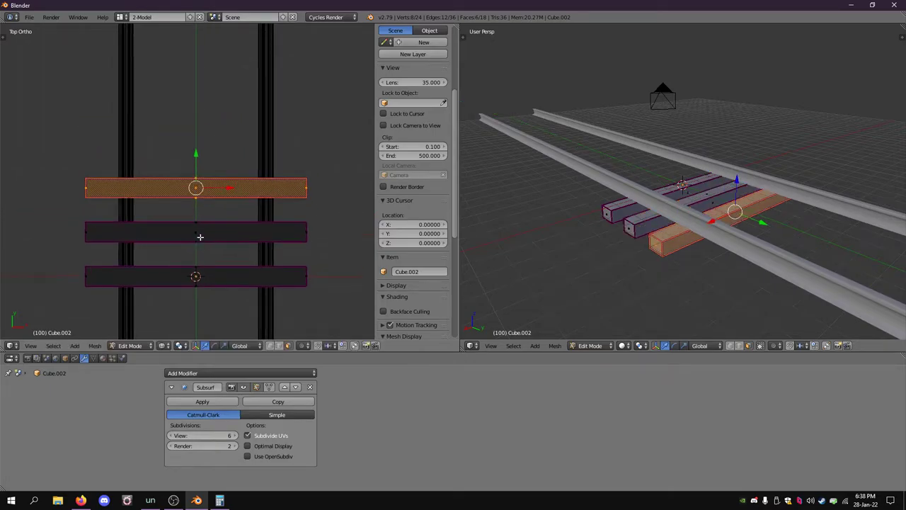
key(a)
key(a)
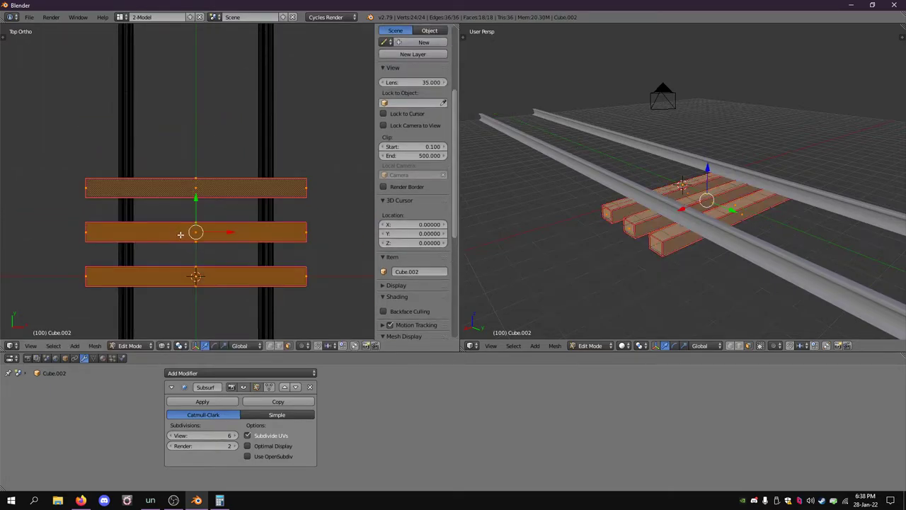
key(shift+d)
right_click(181, 234)
key(g)
key(y)
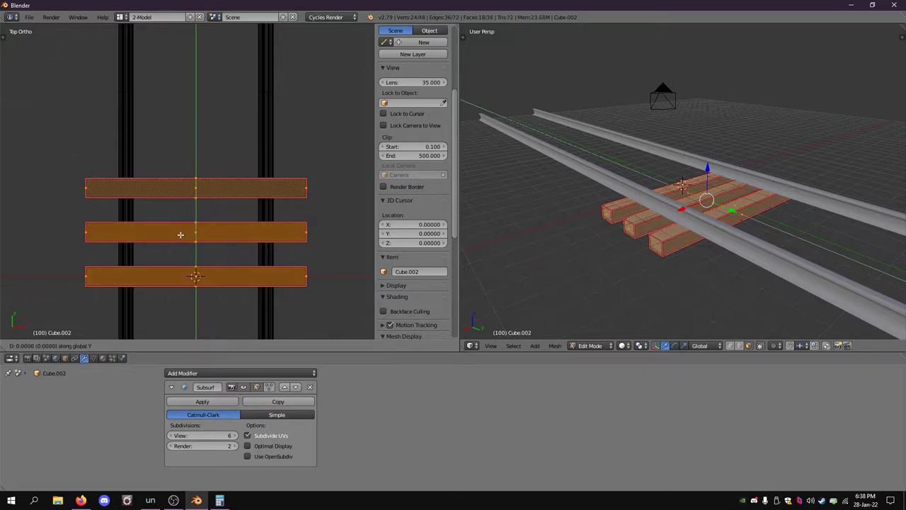
text(1.2)
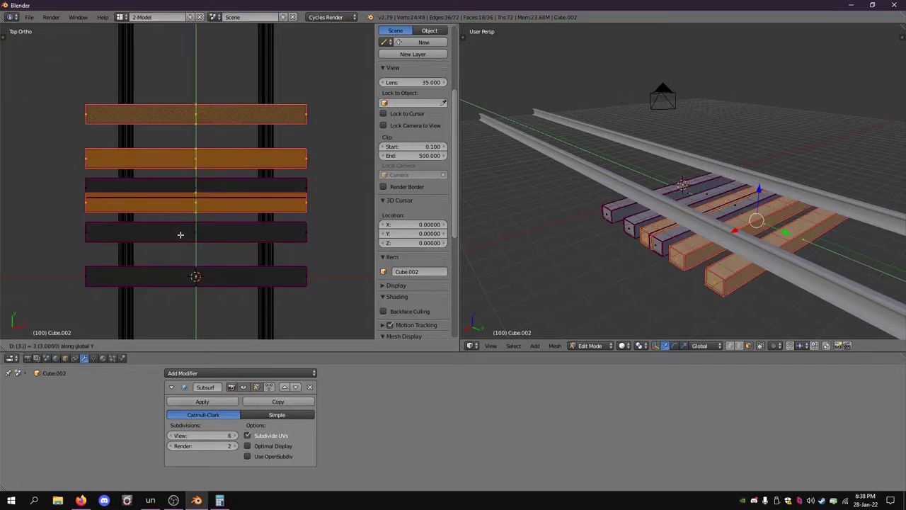
key(Return)
Move the three copied ties a further 1.8 units along Y to continue the even spacing.
text(g)
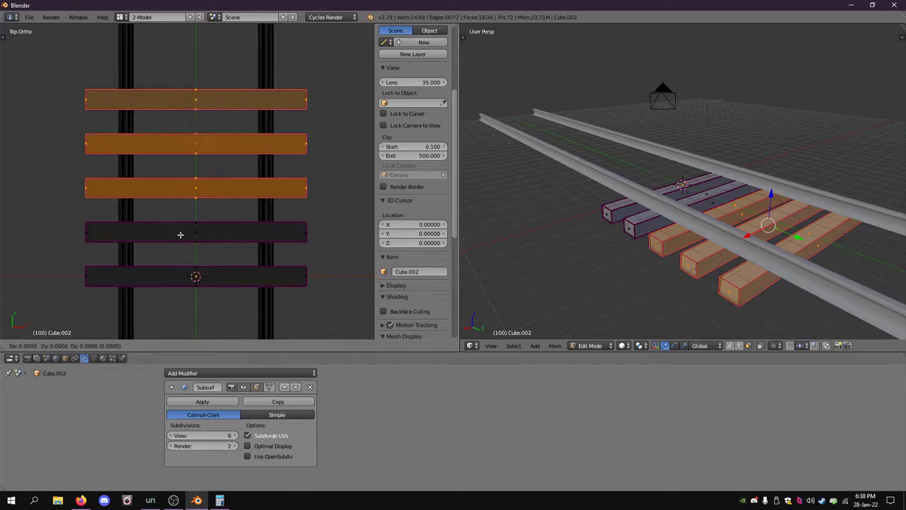
text(y1.8)
key(Return)
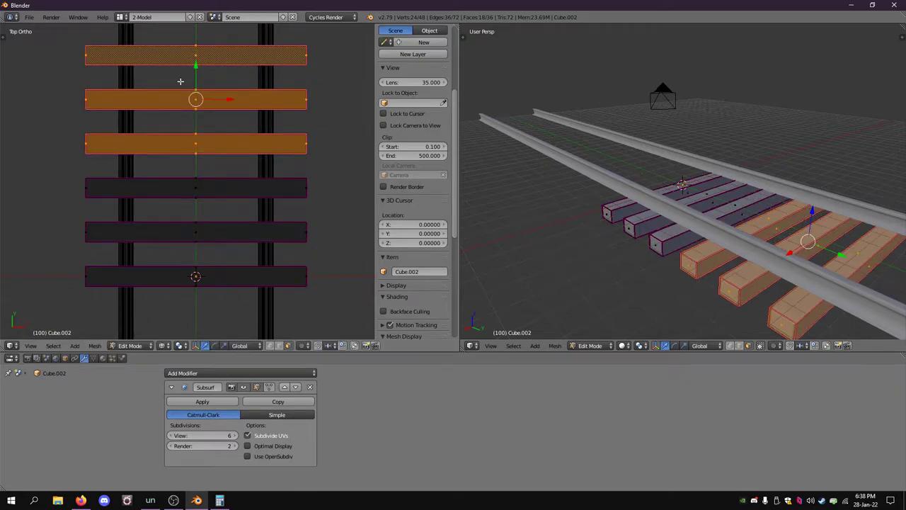
Switch to Calculator and compute 5 × 1.8 for the offset of the next group of ties.
scroll(180, 81, down, 2)
click(219, 500)
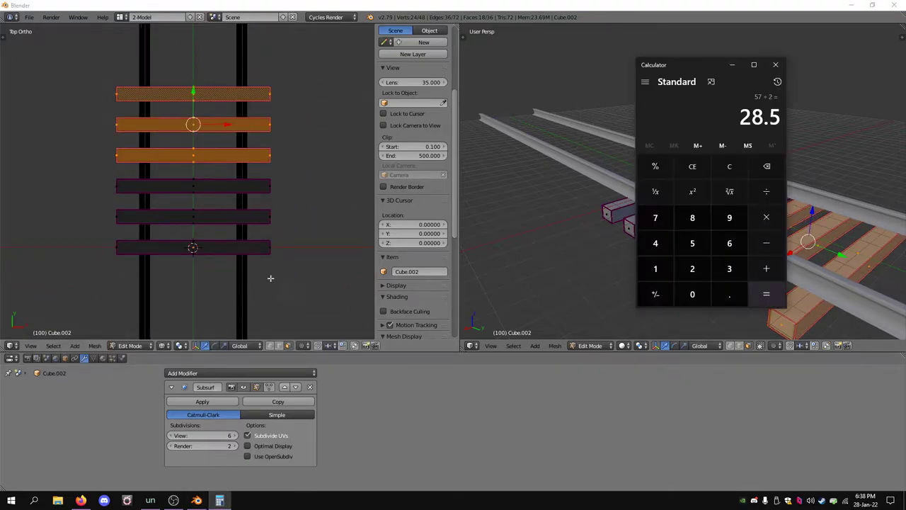
click(728, 167)
click(692, 242)
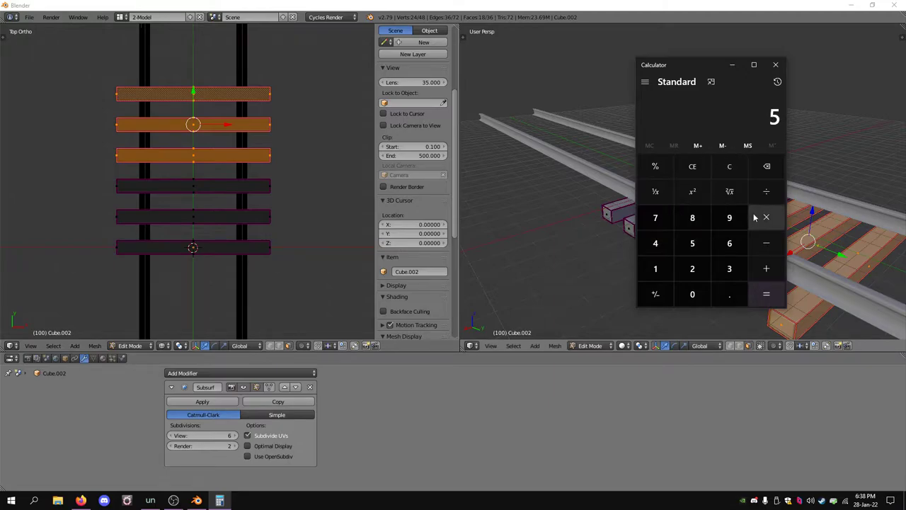
click(756, 217)
click(656, 268)
click(729, 294)
click(692, 217)
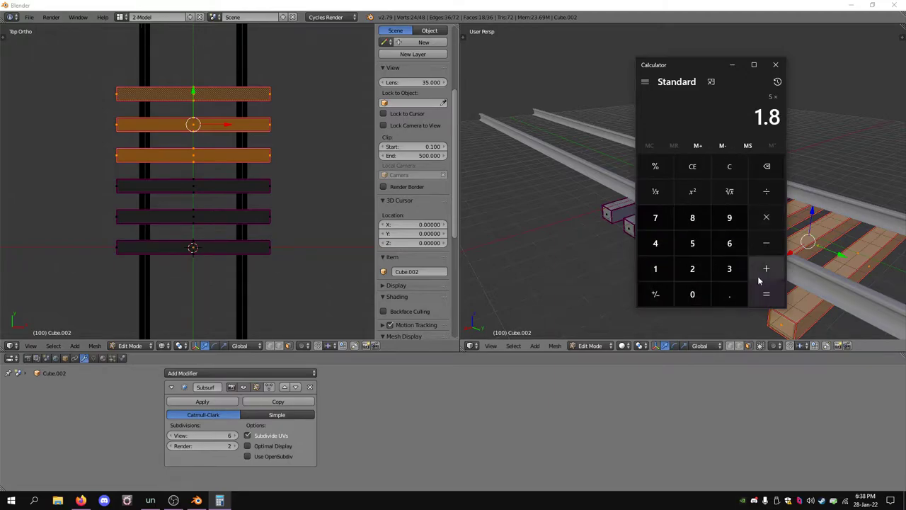
click(765, 294)
Return to Blender, duplicate all six ties, and move the copies 9 units along Y.
click(366, 430)
key(a)
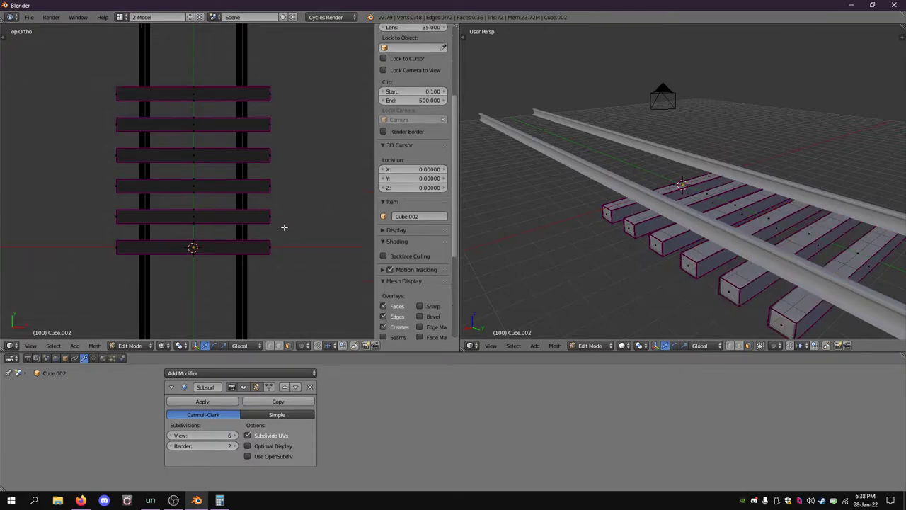
key(a)
text(g)
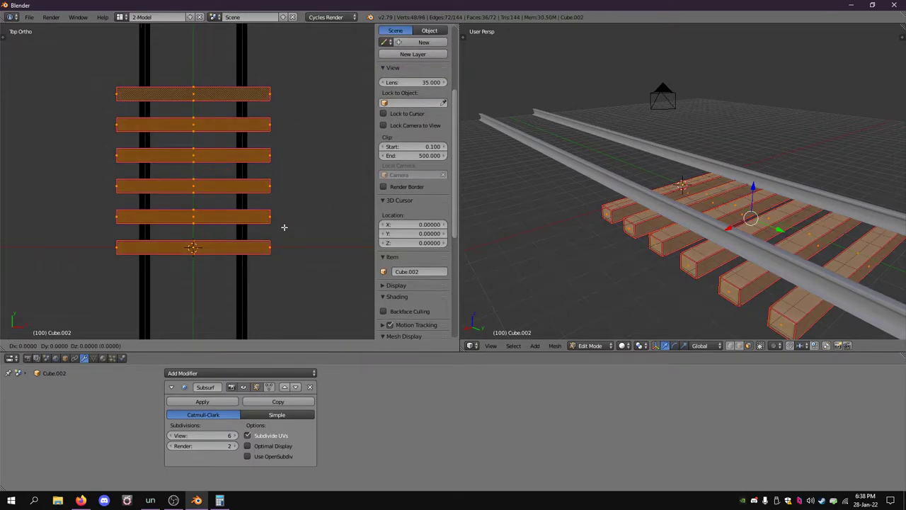
text(y9)
key(Return)
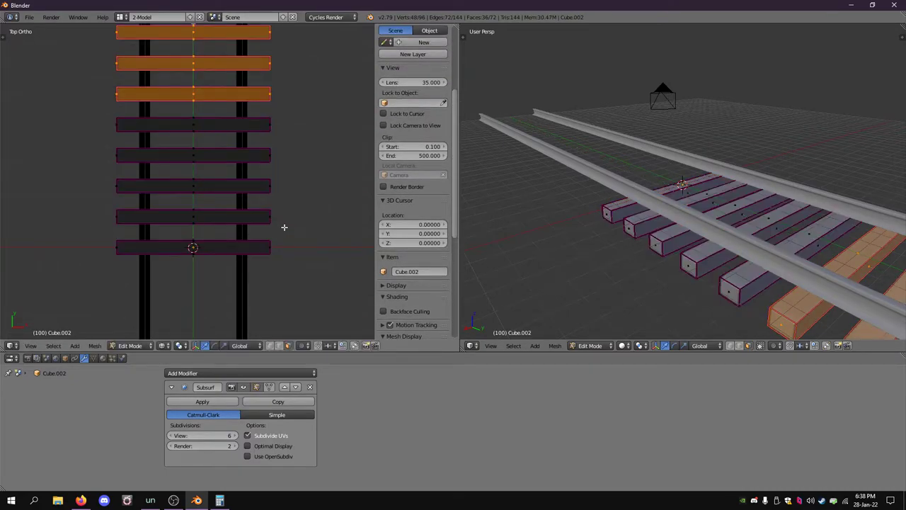
Undo the last duplication of the six ties and delete the tie farthest along positive Y, keeping five.
scroll(284, 226, down, 3)
key(ctrl+z)
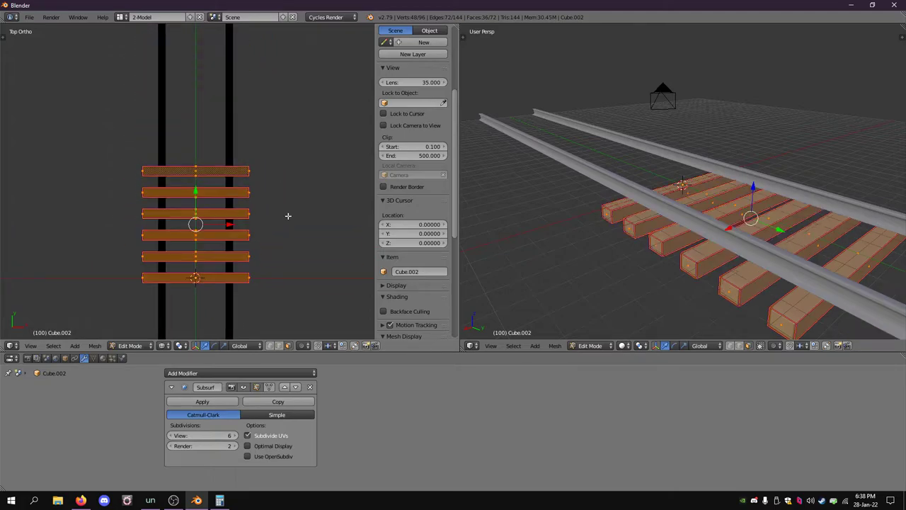
key(a)
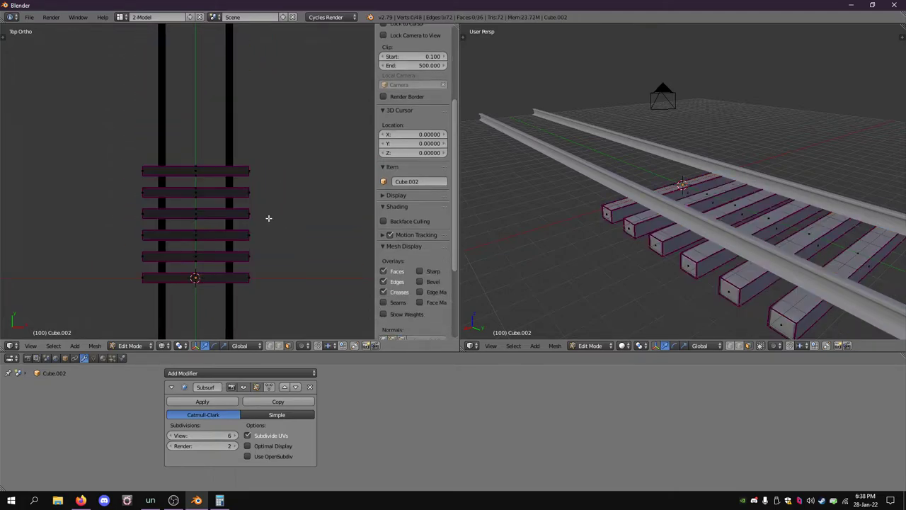
key(b)
drag(141, 148, 263, 178)
key(x)
click(264, 181)
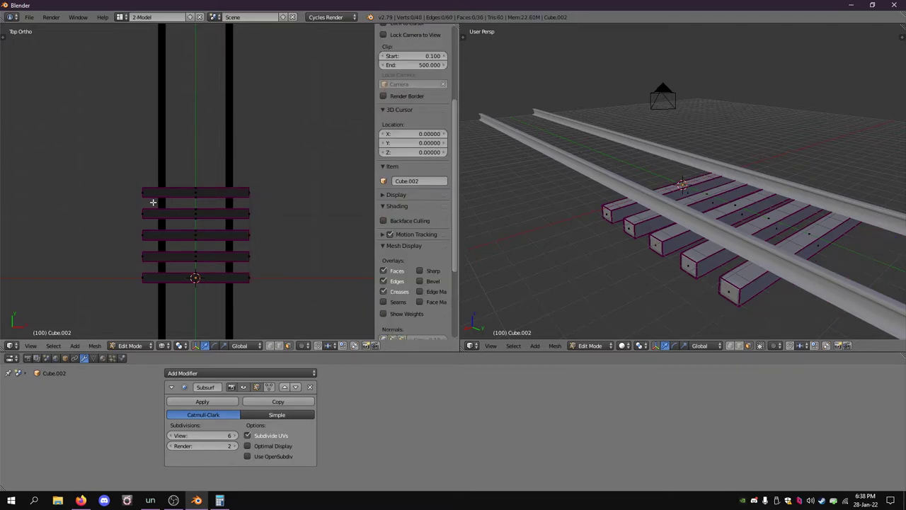
Duplicate the remaining five ties and move the copies 9 units along Y.
key(b)
drag(146, 177, 295, 277)
key(shift+d)
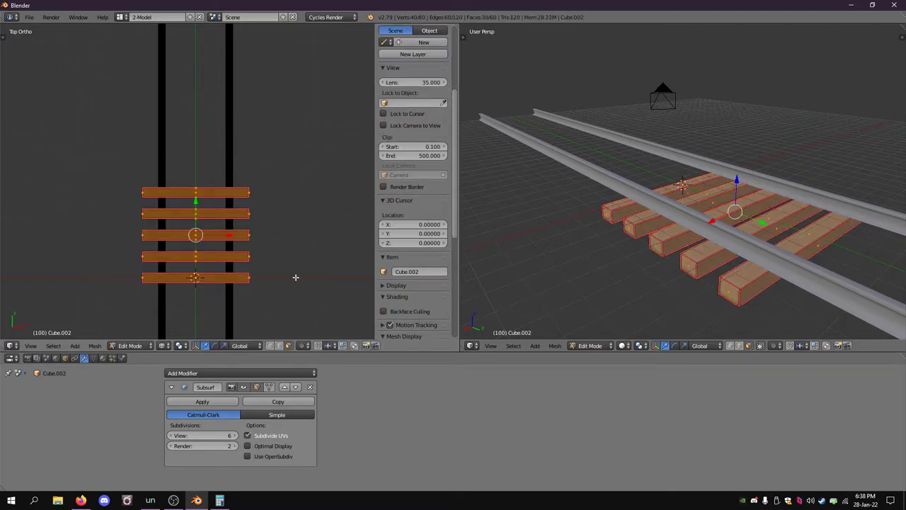
text(y5)
key(Return)
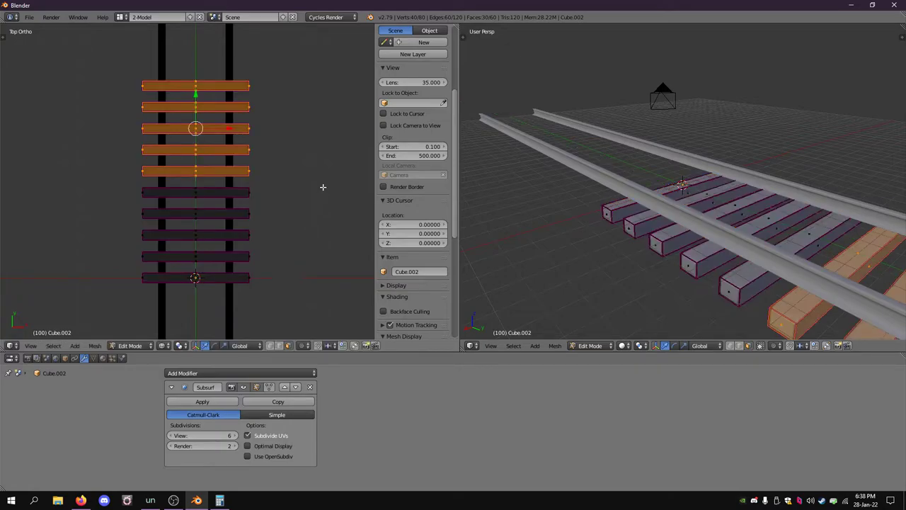
Duplicate the newest group of five ties two more times, moving each set of copies a further 9 units along Y.
scroll(323, 187, down, 2)
shift+middle_drag(307, 172, 311, 240)
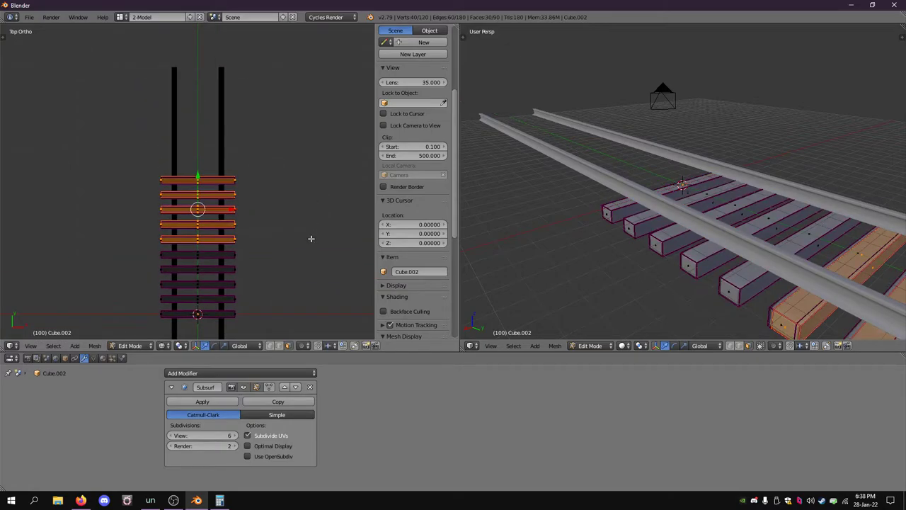
key(shift+d)
text(y9)
key(Return)
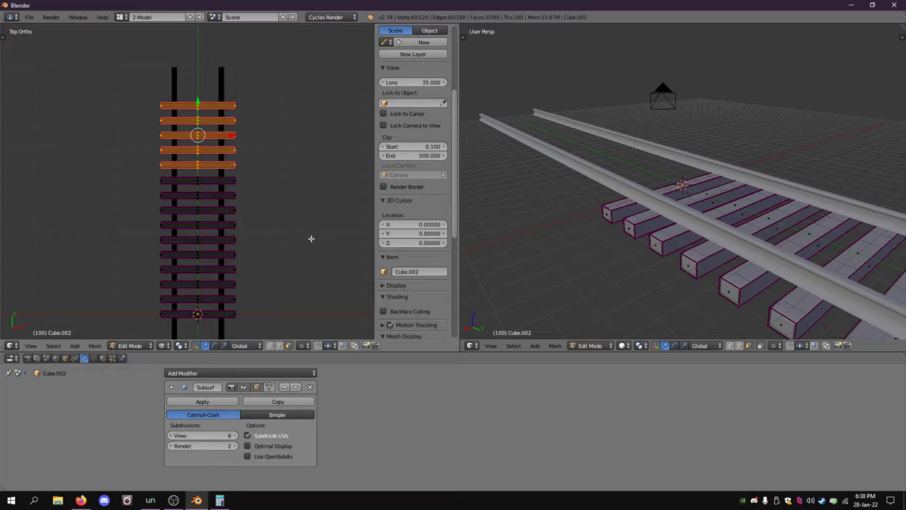
key(shift+d)
right_click(312, 238)
text(g)
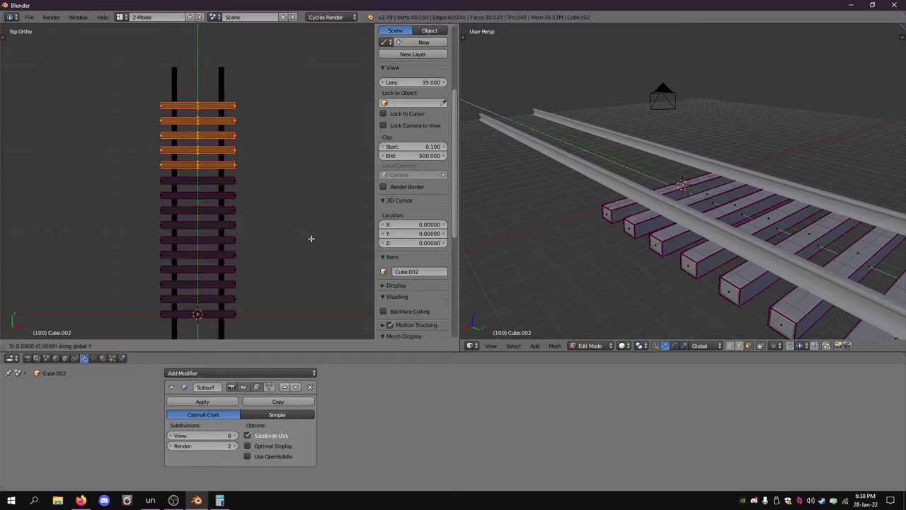
text(y9)
key(Return)
Duplicate the original five ties and move the copies -9 units along Y, then repeat the duplication and -9 offset with those copies.
key(a)
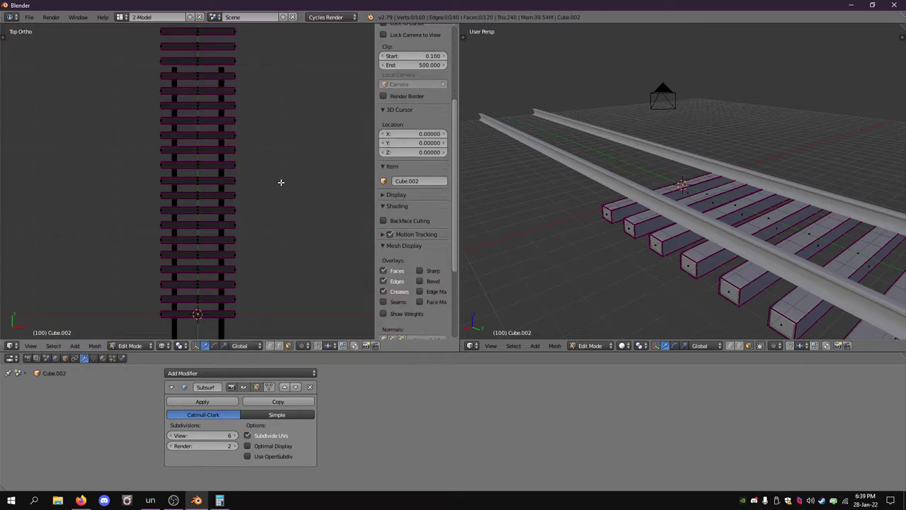
scroll(281, 182, down, 4)
key(b)
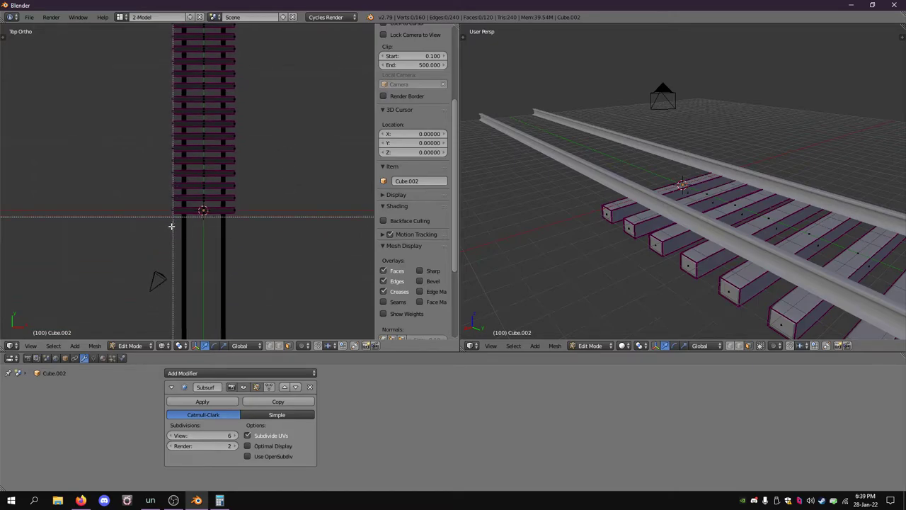
drag(167, 238, 246, 149)
key(shift+d)
right_click(246, 149)
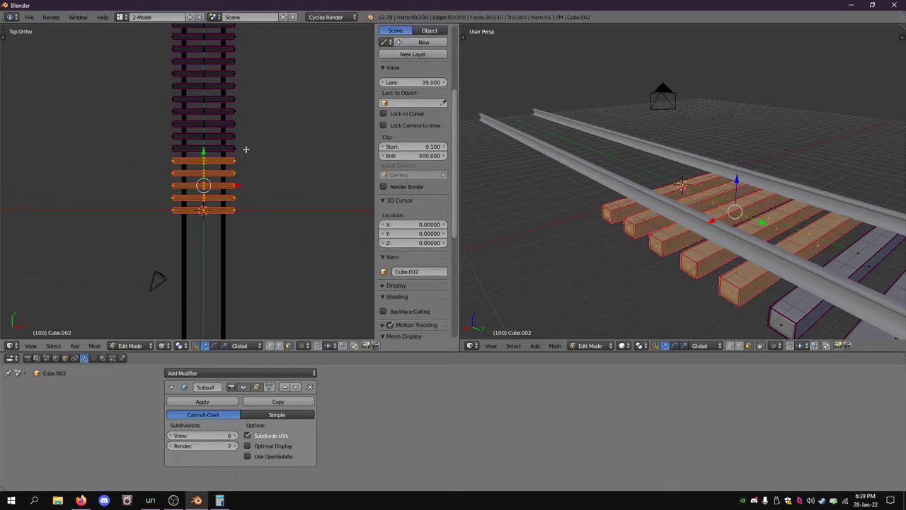
text(gy-5)
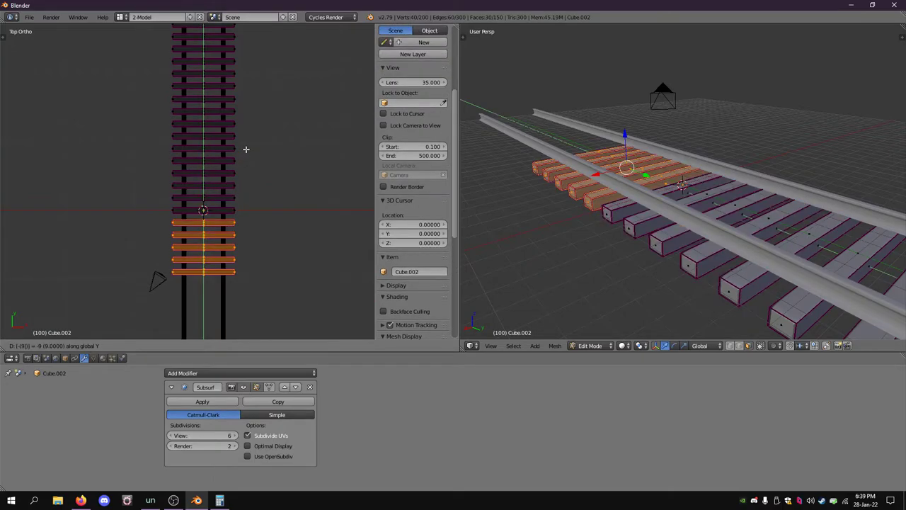
key(Return)
text(gy-5)
key(Return)
shift+middle_drag(300, 236, 294, 105)
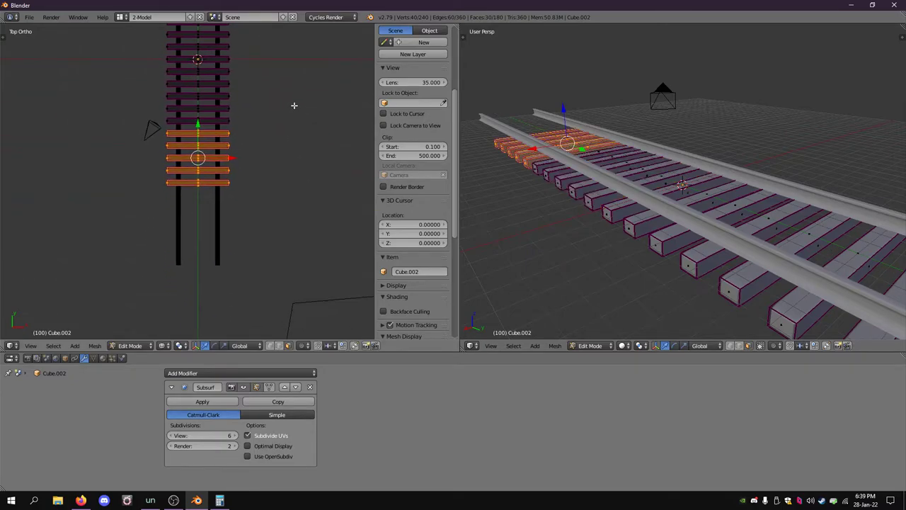
key(shift+d)
key(y)
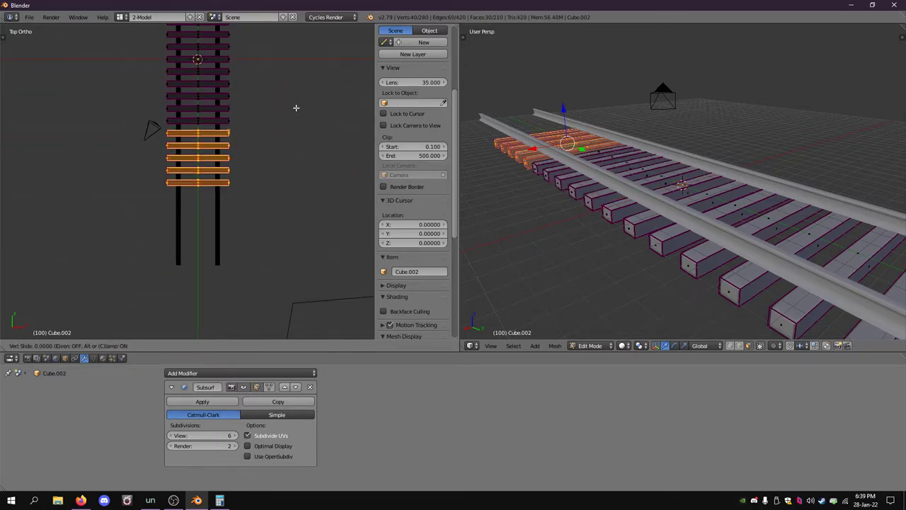
key(Return)
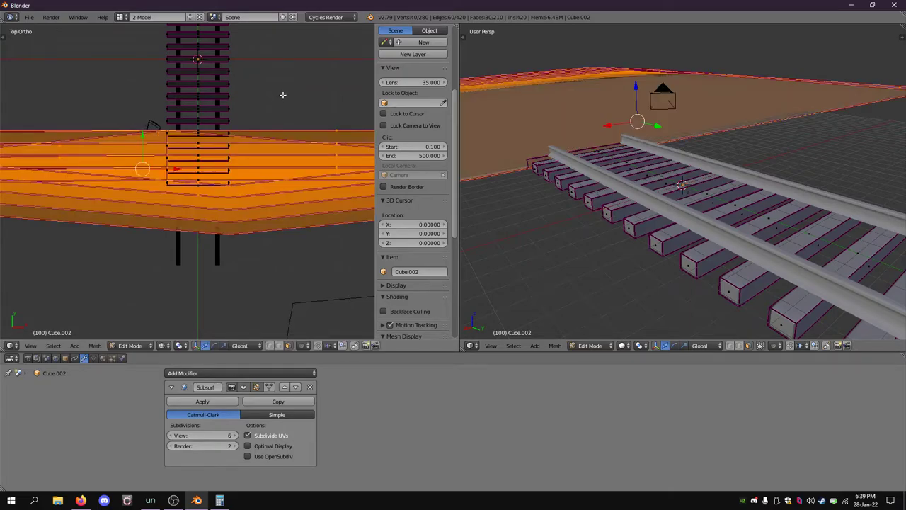
key(ctrl+z)
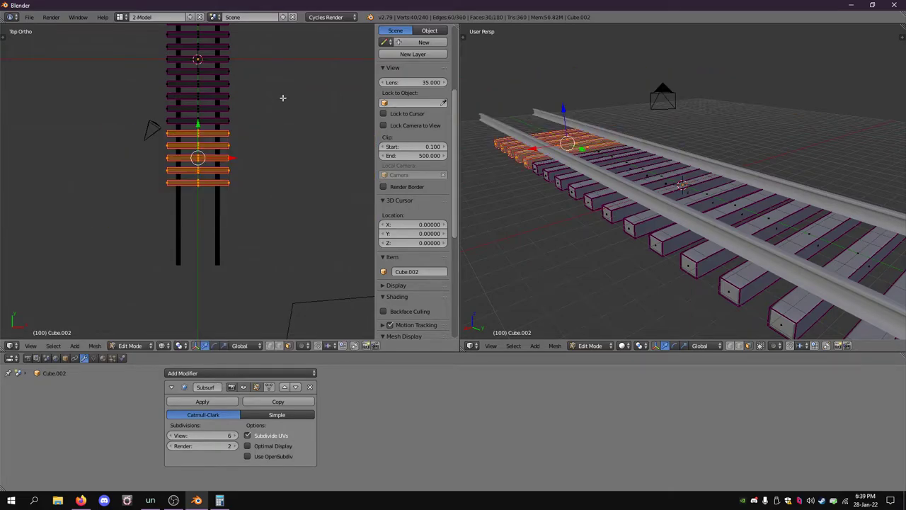
text(gy-2.5)
key(Return)
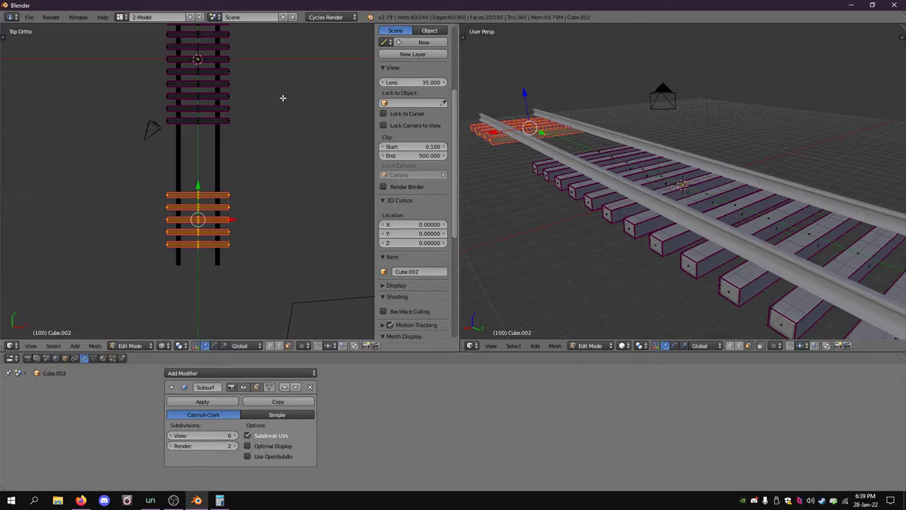
key(ctrl+z)
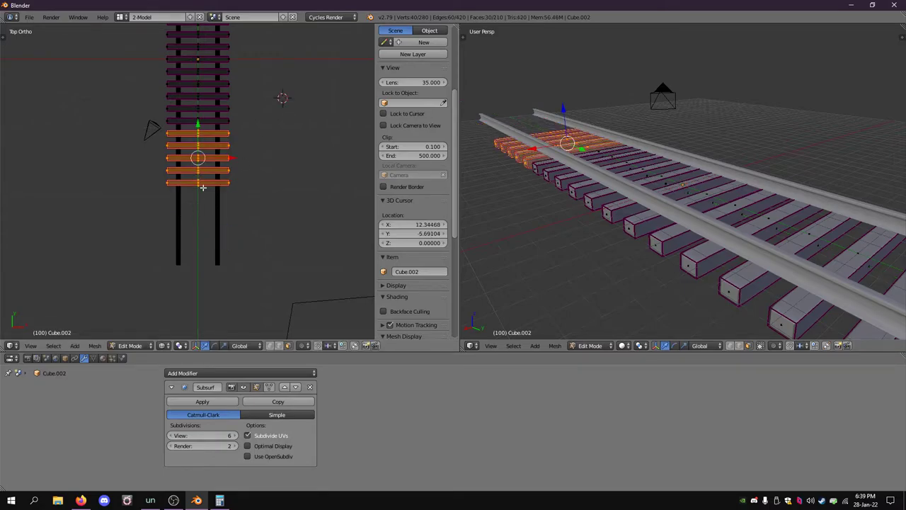
Extend the ties past the rails' negative Y end with two more duplicates of the end group of five, each moved -9 units along Y.
text(gy-9)
key(Return)
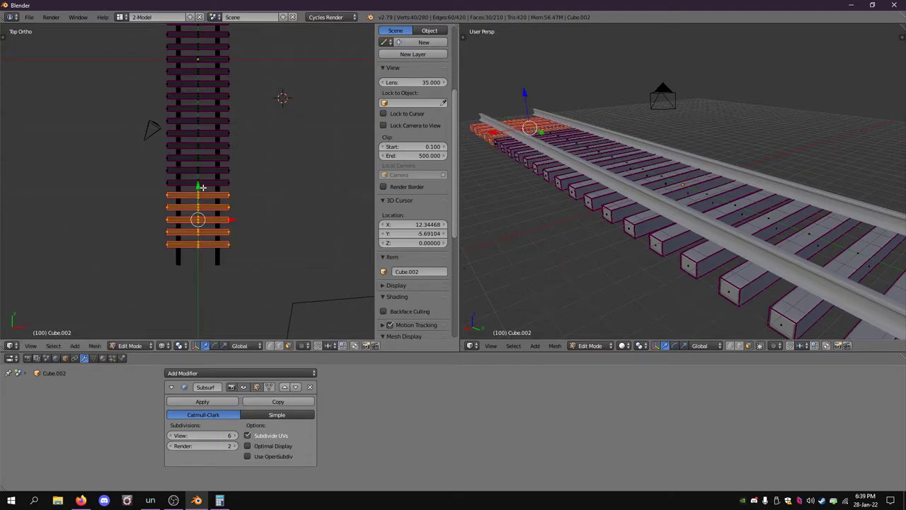
scroll(203, 188, up, 2)
shift+middle_drag(289, 177, 290, 301)
shift+middle_drag(284, 151, 281, 327)
shift+middle_drag(273, 134, 280, 267)
shift+scroll(295, 140, down, 8)
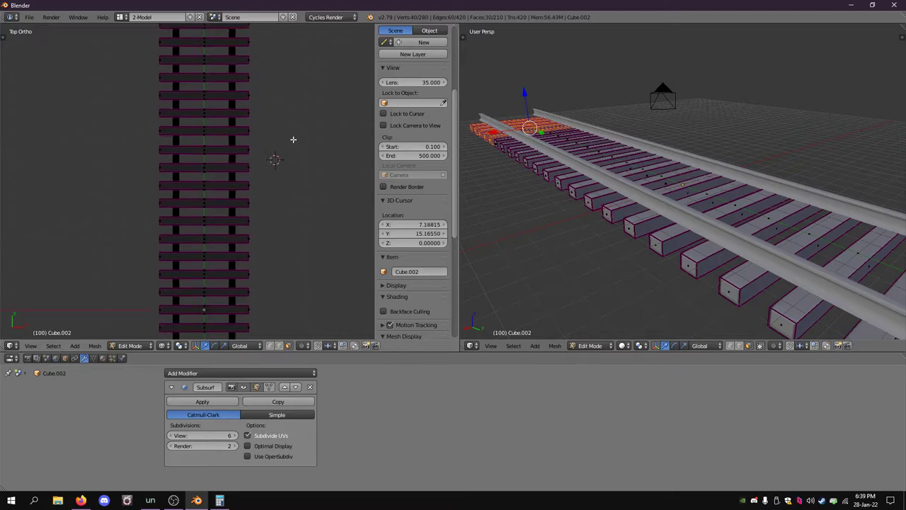
shift+scroll(285, 155, down, 3)
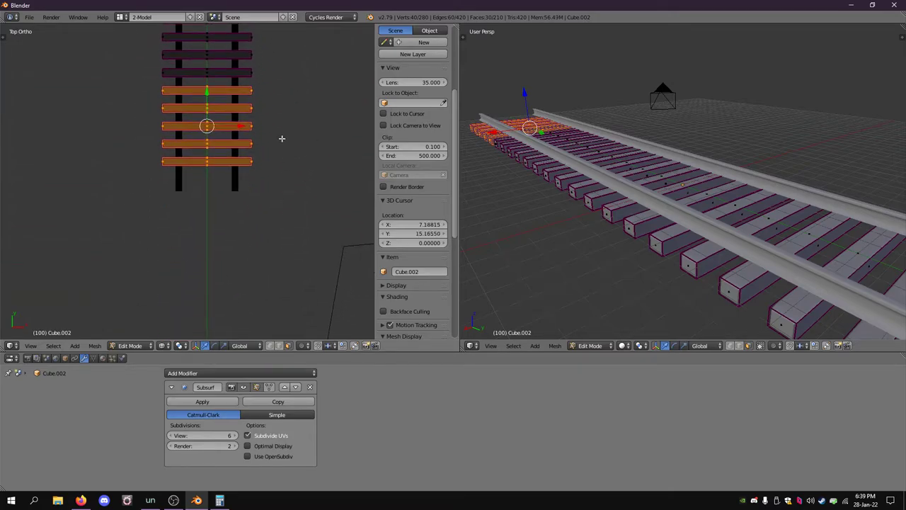
scroll(282, 138, up, 3)
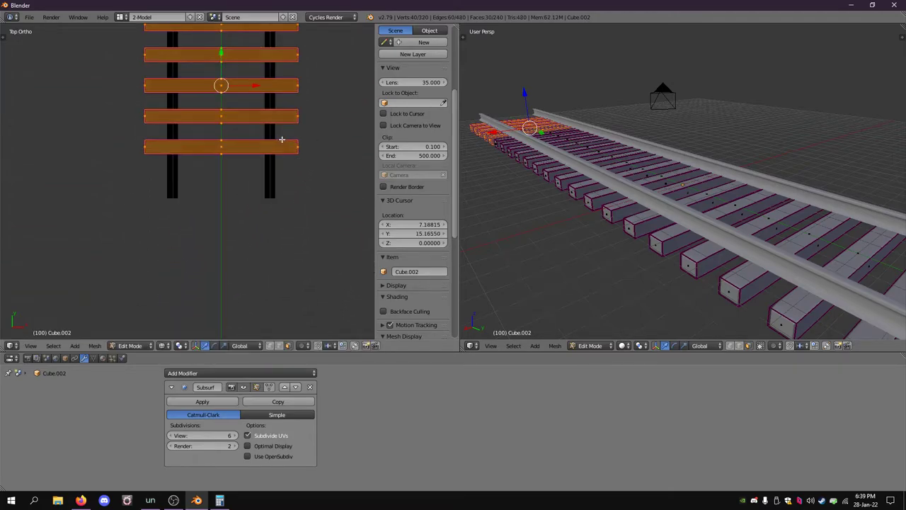
text(gy-8)
key(BackSpace)
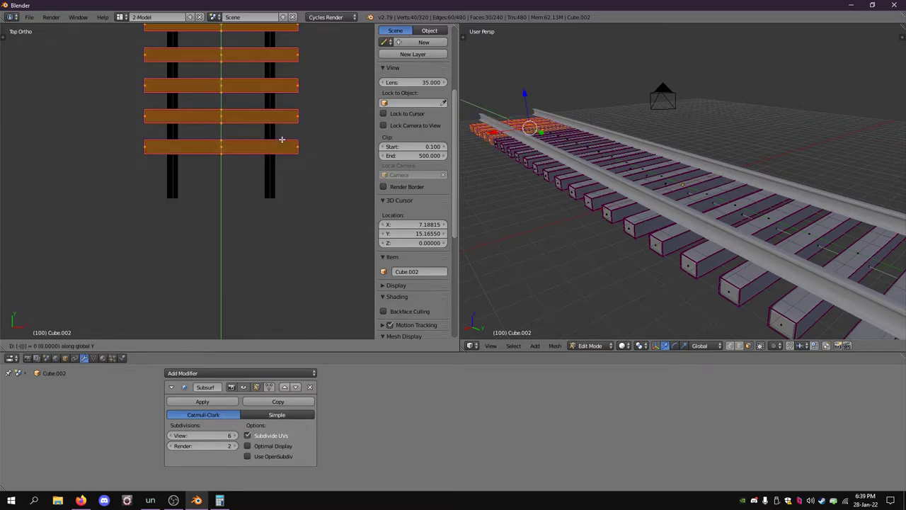
text(9)
key(Return)
Delete the four ties that extend beyond the rails' negative Y end.
scroll(280, 140, down, 2)
key(a)
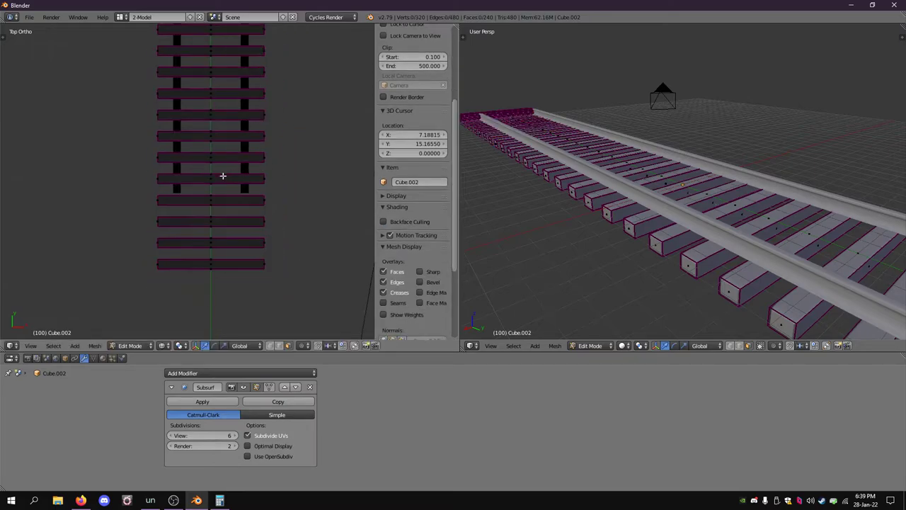
key(b)
drag(140, 190, 285, 303)
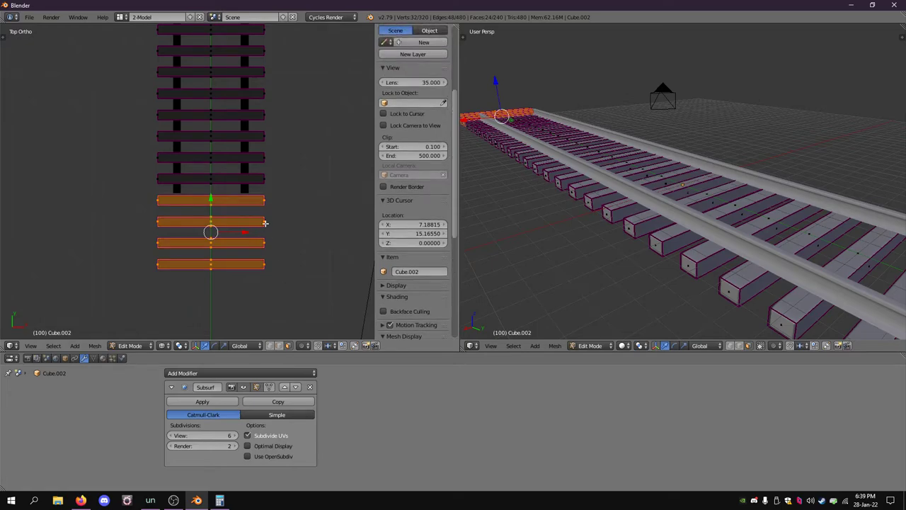
key(x)
click(263, 225)
Delete the vertices of the three ties that extend beyond the rails' positive Y end.
shift+middle_drag(260, 96, 309, 259)
shift+middle_drag(309, 70, 269, 307)
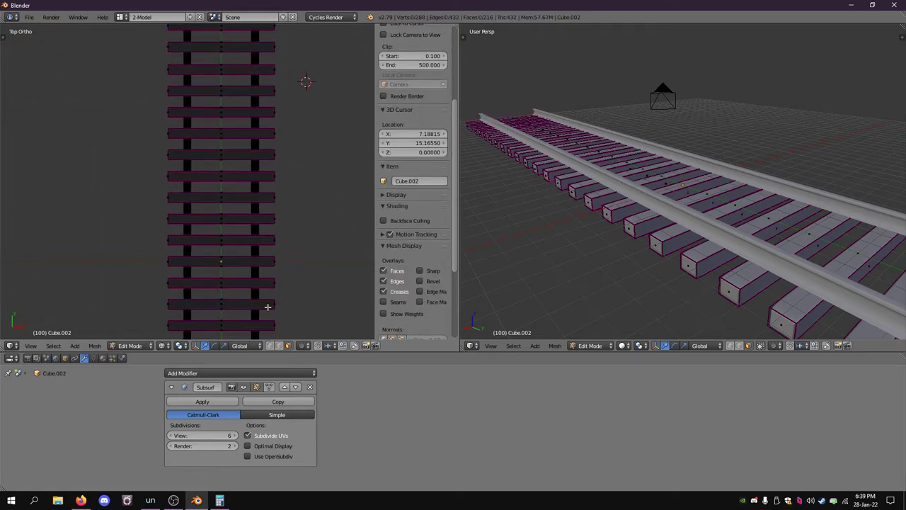
shift+middle_drag(267, 78, 255, 186)
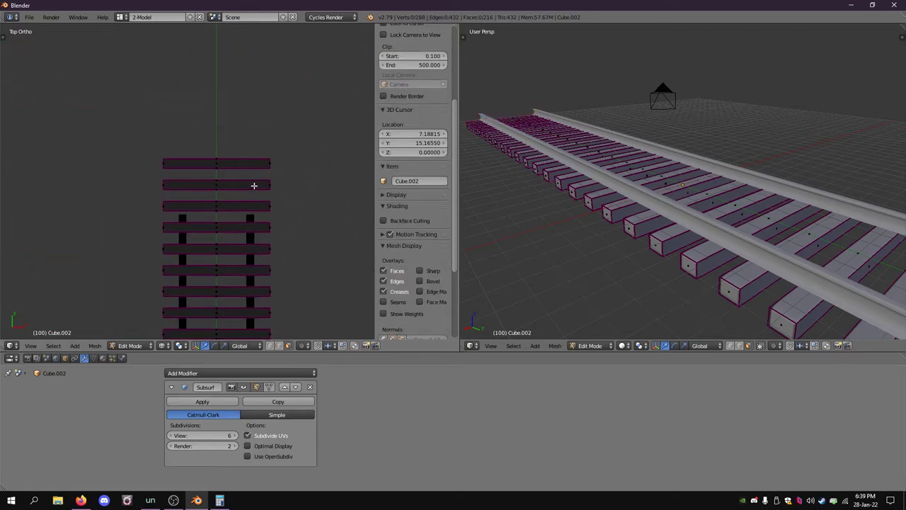
key(b)
drag(150, 133, 305, 218)
scroll(414, 177, up, 3)
scroll(575, 176, down, 6)
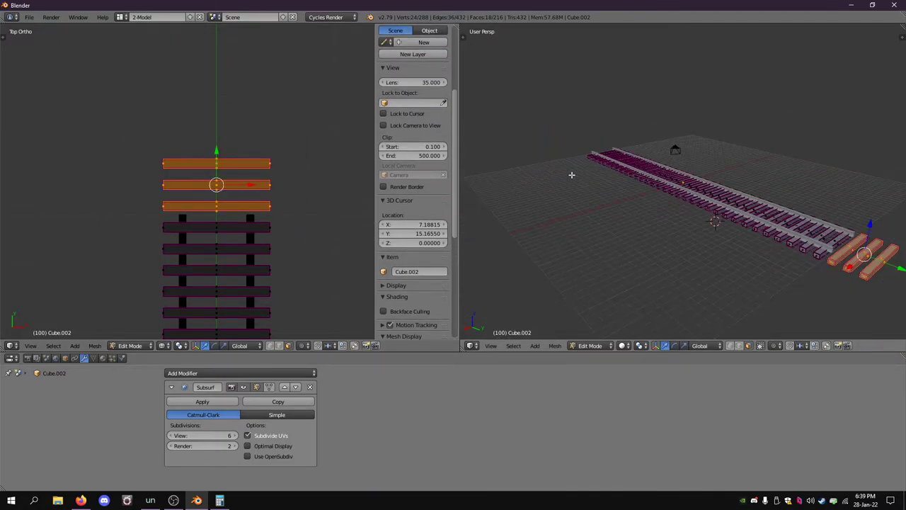
key(x)
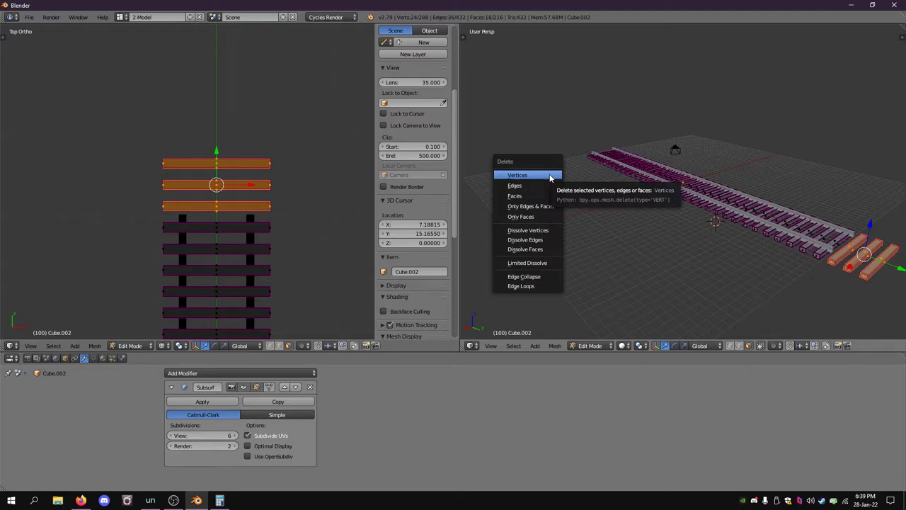
click(550, 175)
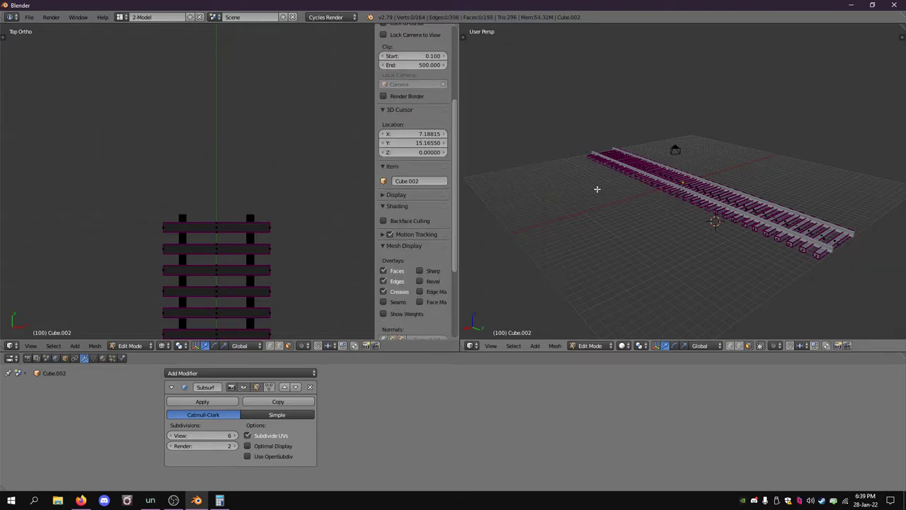
Switch to Object Mode and try a Subsurf viewport subdivision level of 3 on the ties.
middle_drag(596, 189, 666, 250)
scroll(290, 233, down, 11)
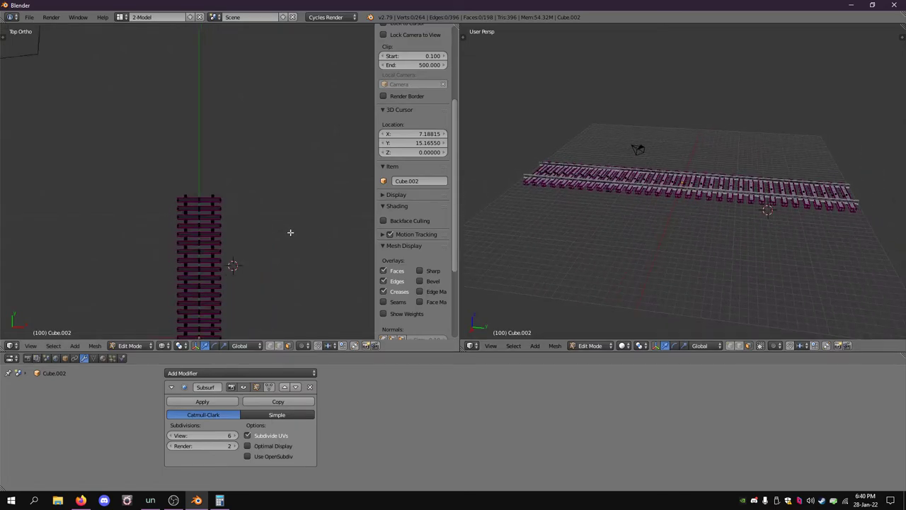
scroll(291, 232, up, 8)
scroll(301, 255, up, 3)
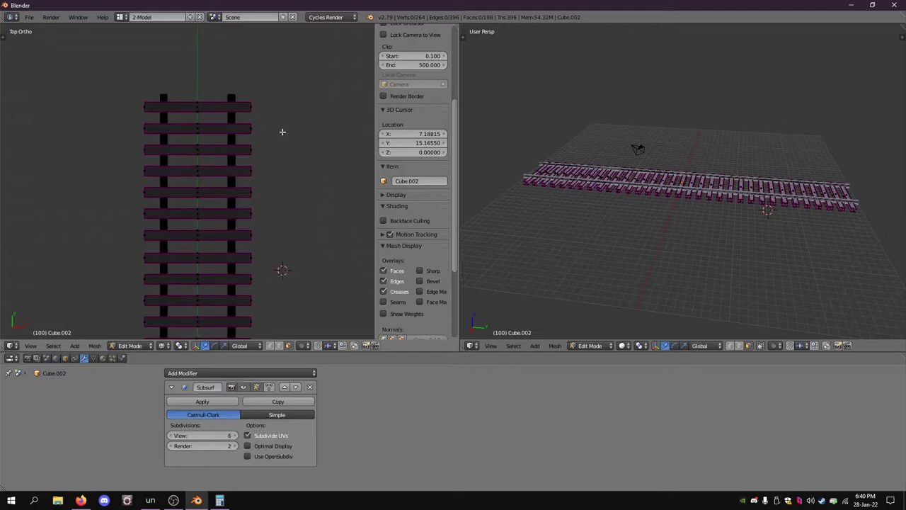
key(Tab)
click(170, 436)
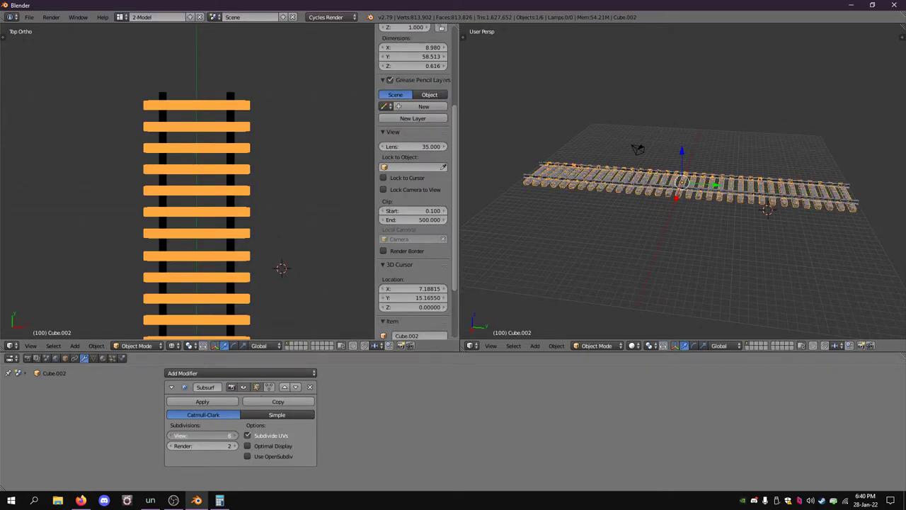
click(170, 436)
click(170, 436)
middle_drag(571, 260, 667, 224)
scroll(667, 223, up, 5)
scroll(667, 228, down, 2)
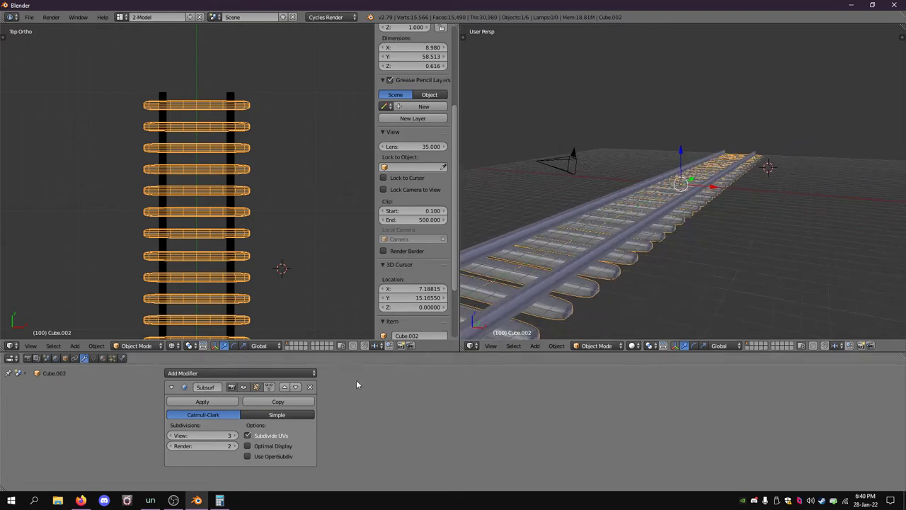
Set the ties' Subsurf viewport subdivision level to 5 and return to Edit Mode.
click(234, 435)
click(234, 436)
middle_drag(538, 241, 633, 220)
scroll(664, 230, up, 4)
scroll(663, 228, down, 5)
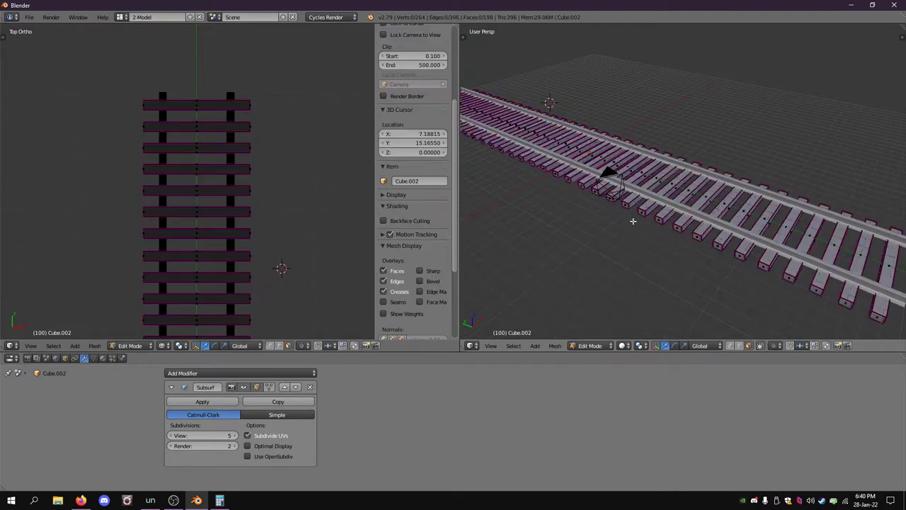
Deselect everything, leave Edit Mode, and set the ties' Subsurf viewport subdivision level to 3.
scroll(633, 220, up, 3)
key(a)
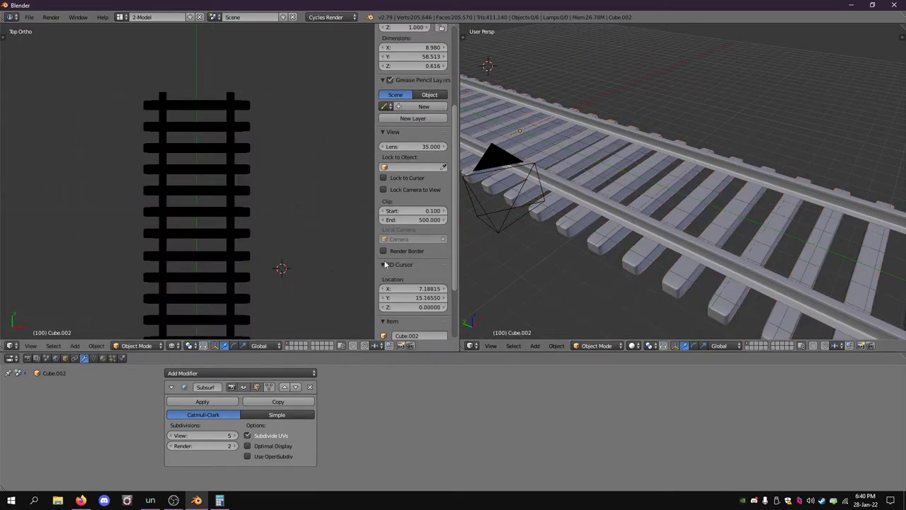
shift+middle_drag(238, 266, 267, 146)
scroll(247, 198, up, 3)
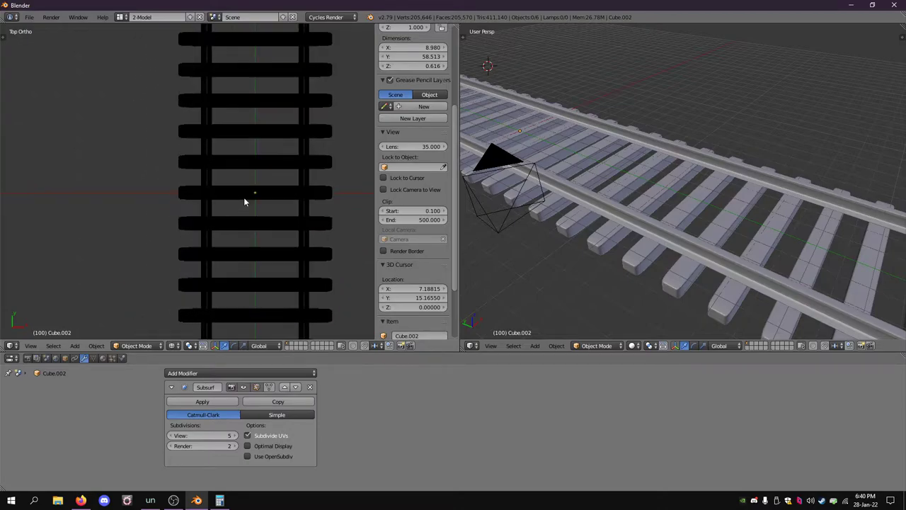
shift+middle_drag(275, 210, 275, 167)
click(171, 435)
click(170, 436)
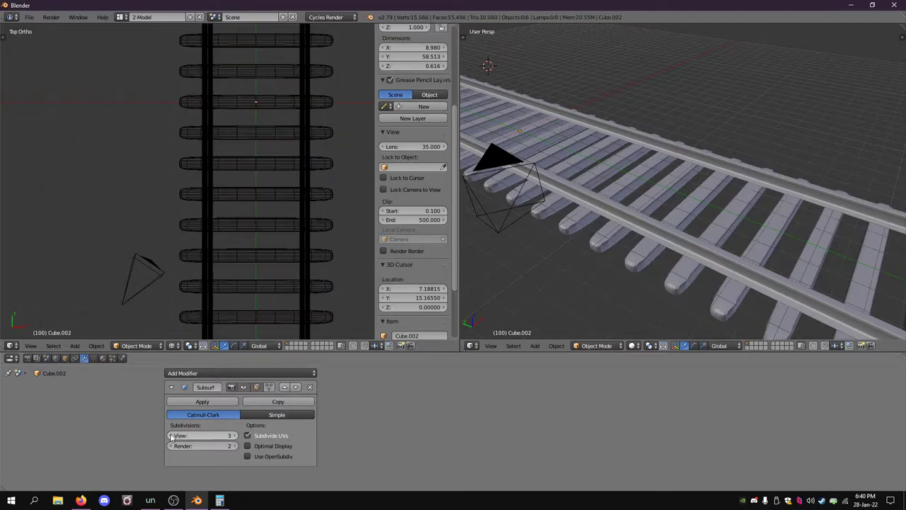
scroll(171, 255, up, 5)
scroll(248, 133, down, 8)
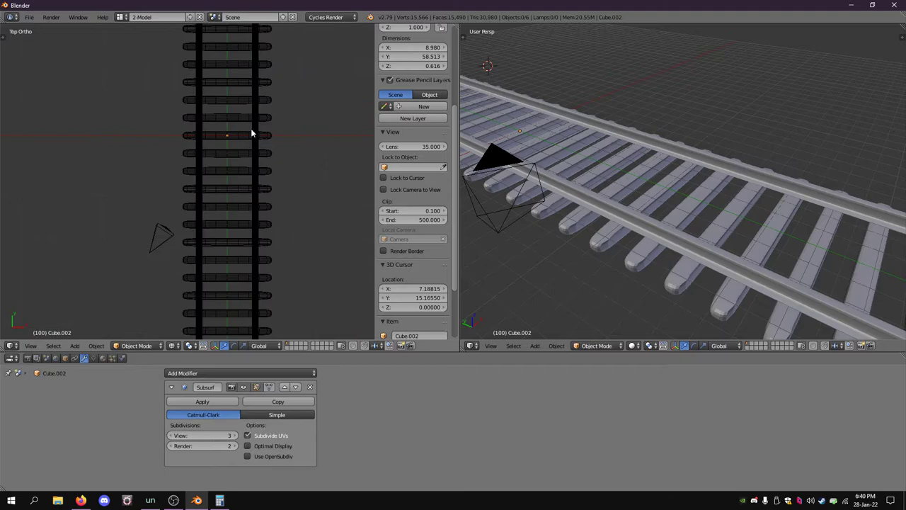
shift+middle_drag(203, 161, 220, 207)
scroll(273, 203, up, 5)
scroll(230, 212, down, 1)
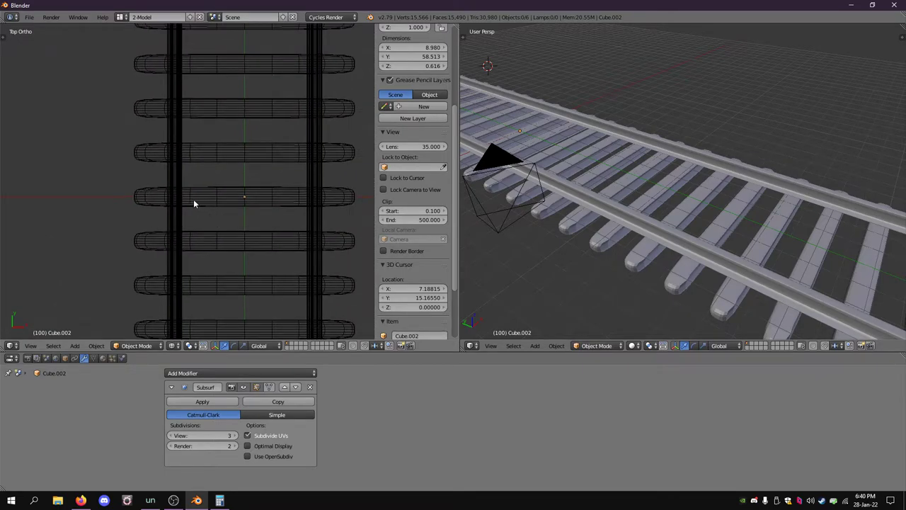
scroll(185, 200, up, 3)
Switch to Firefox, search images for "railroad tie plate", and enlarge the first result as reference.
click(81, 500)
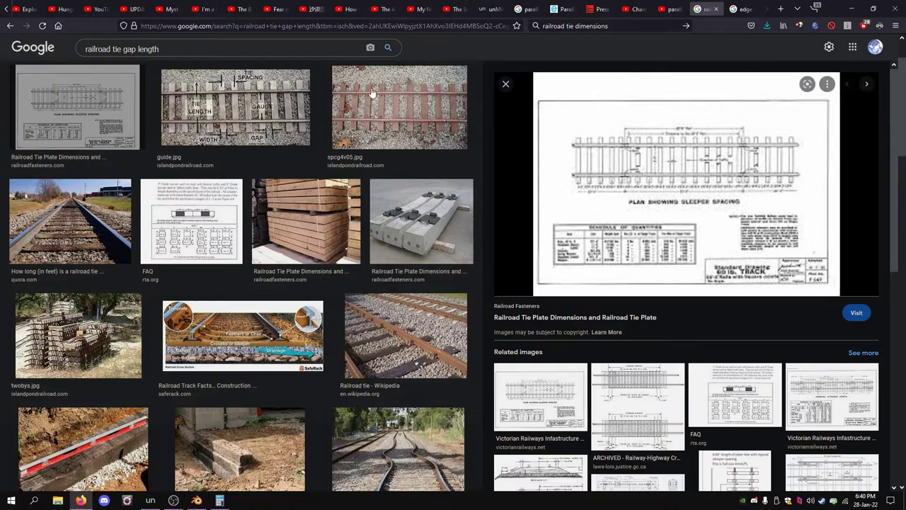
drag(162, 49, 59, 70)
text(rail)
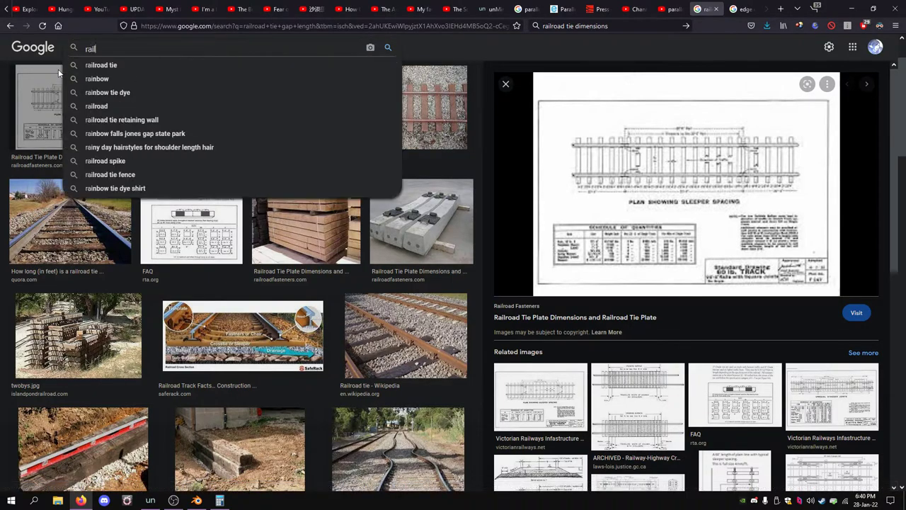
text(road tie plate)
key(Return)
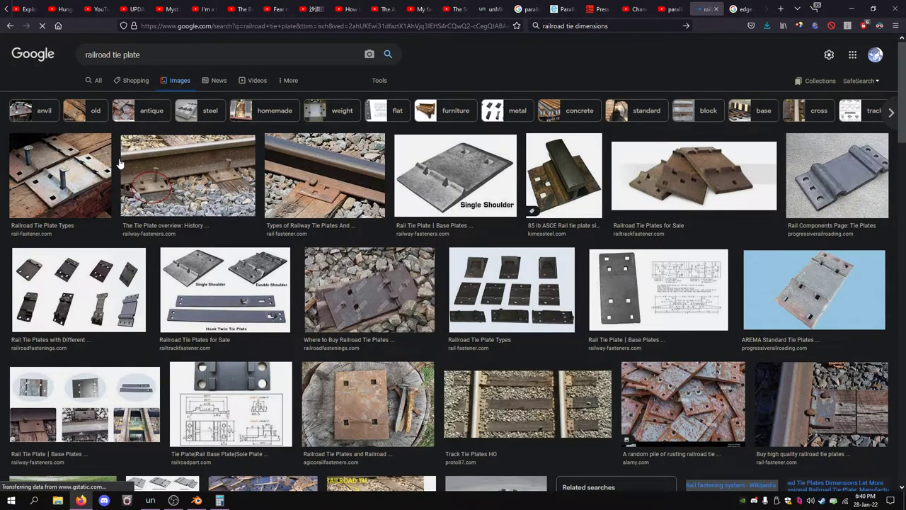
click(69, 173)
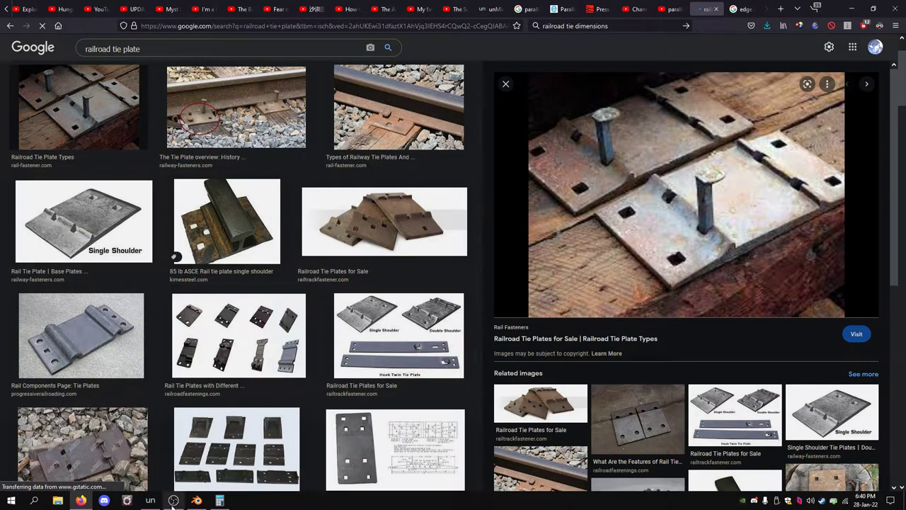
Switch back to Blender, place the 3D cursor where the negative-X rail crosses the middle tie, and add a cube there.
click(196, 501)
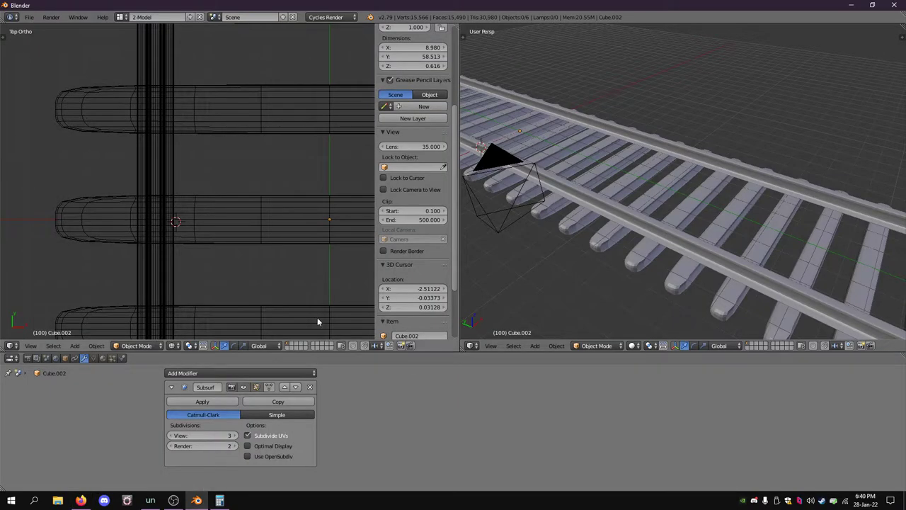
click(154, 220)
click(71, 346)
mouse_move(88, 334)
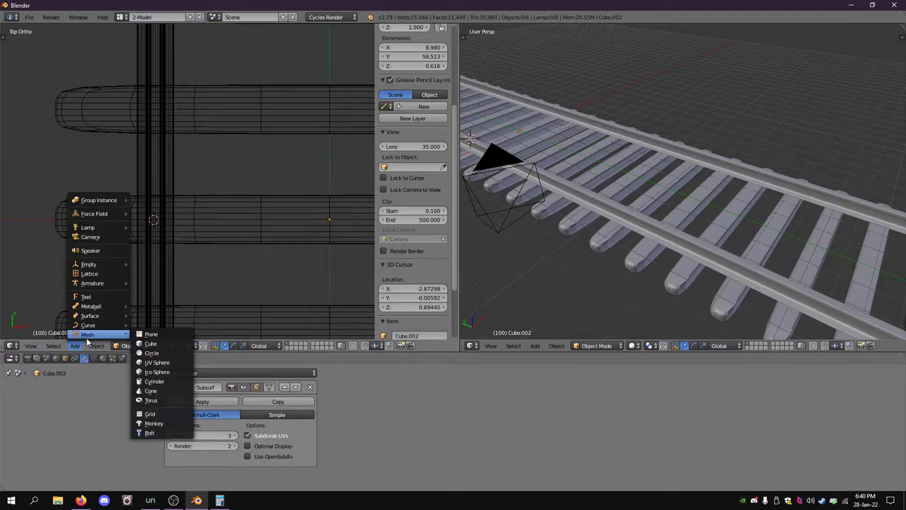
click(152, 344)
Scale the new cube along Y to the tie's width, about 0.793, and along X to about 1.313.
scroll(198, 227, up, 2)
shift+middle_drag(198, 228, 292, 182)
key(s)
key(y)
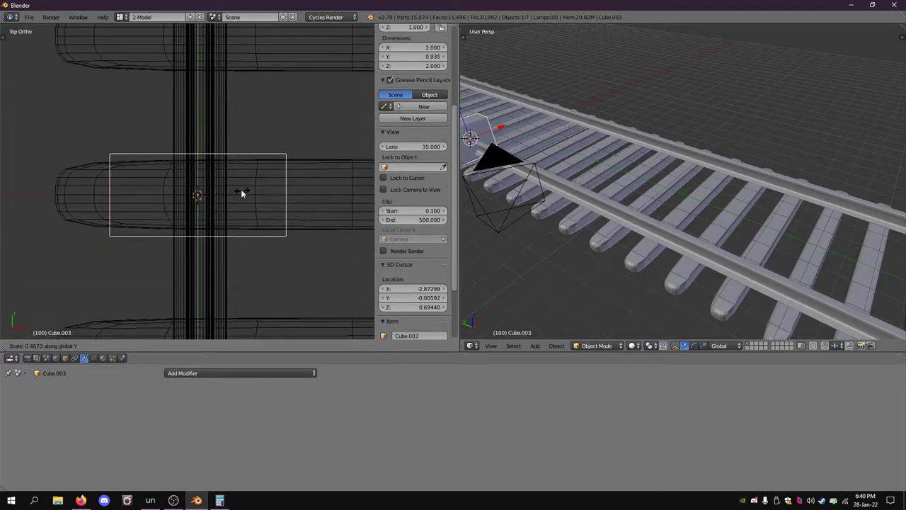
click(237, 188)
key(s)
key(x)
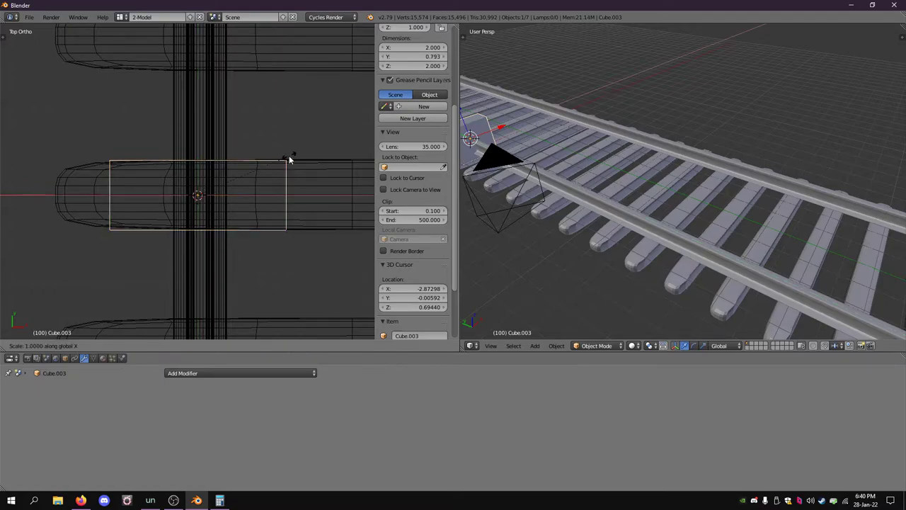
click(257, 166)
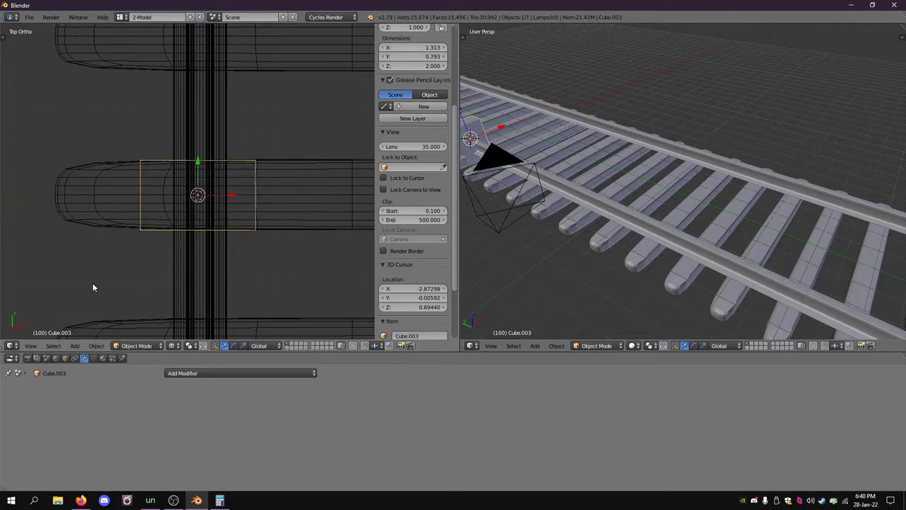
In front view, flatten the cube along Z into a thin tie plate.
click(30, 345)
click(42, 284)
scroll(173, 210, up, 4)
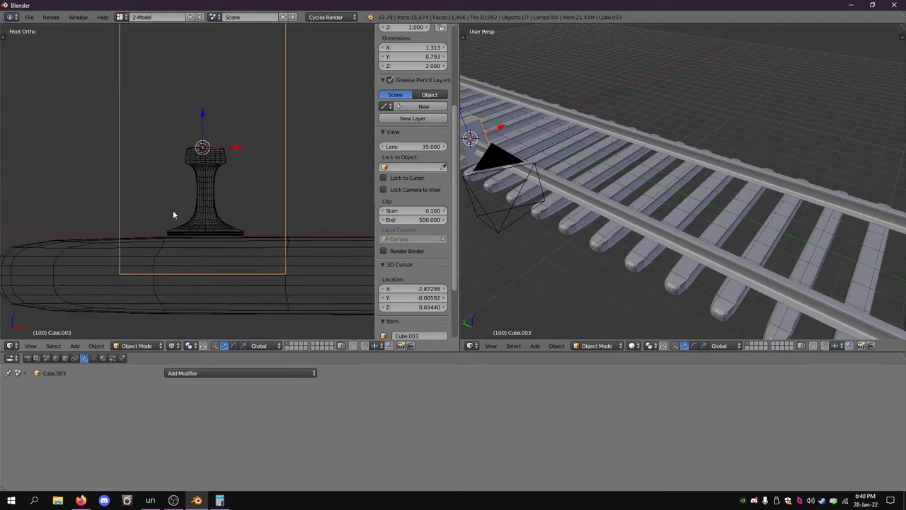
scroll(189, 212, down, 3)
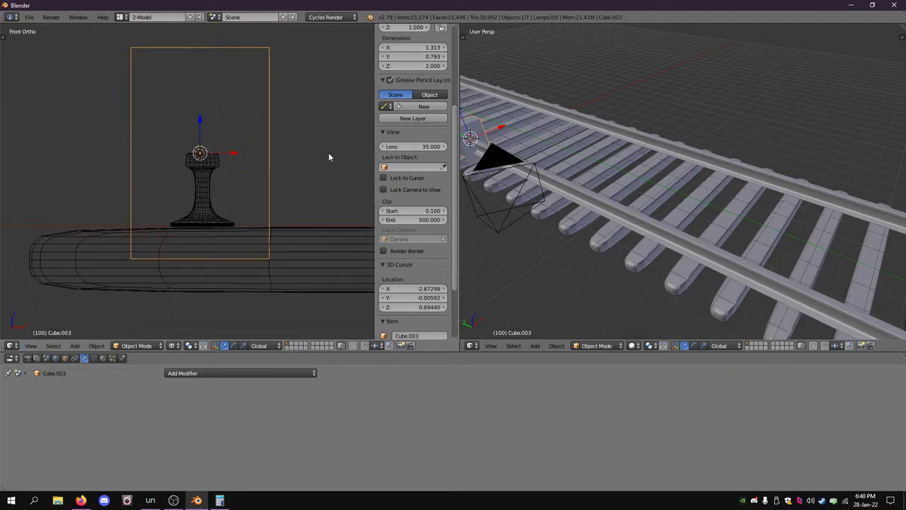
key(s)
key(z)
click(220, 141)
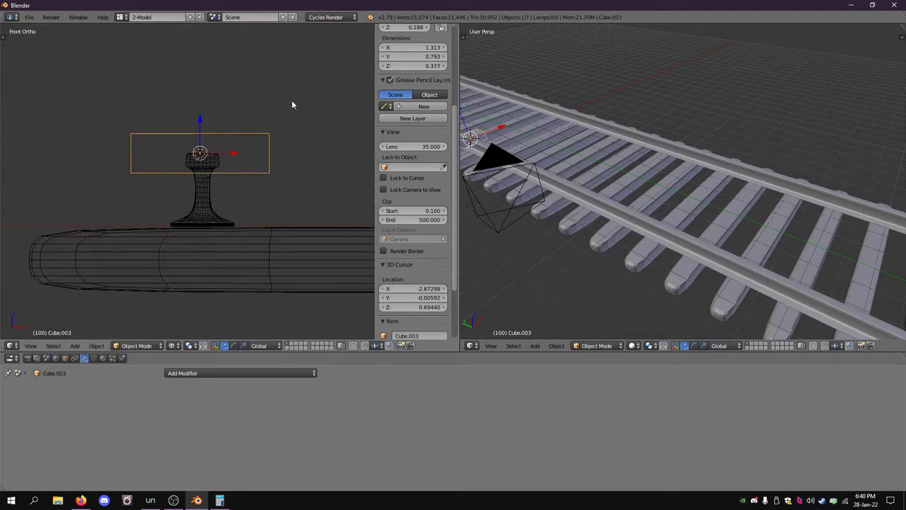
key(s)
key(z)
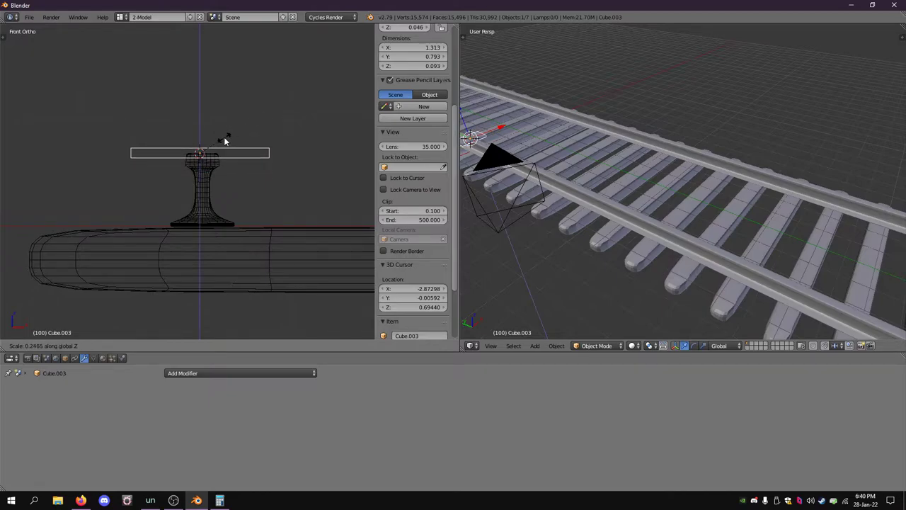
click(229, 138)
Lower the plate along Z from the rail head to the rail base, resting on the tie.
key(n)
scroll(275, 163, up, 4)
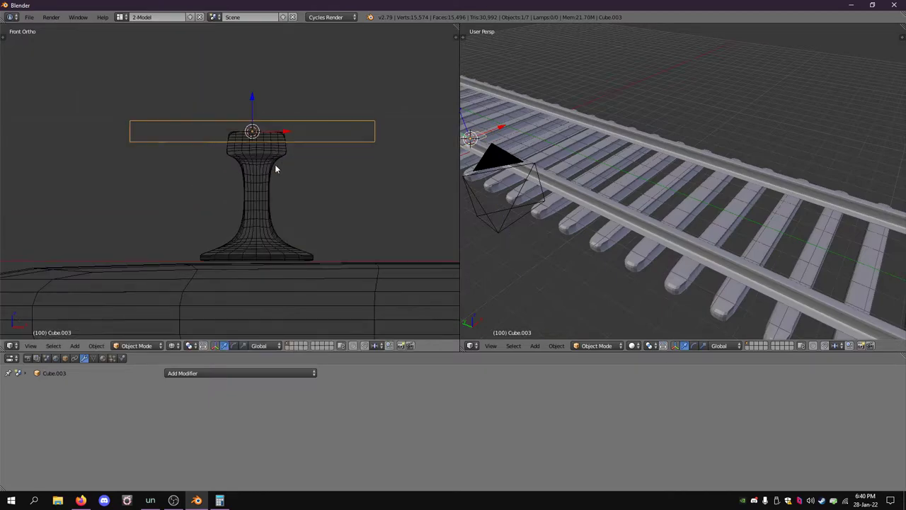
key(g)
key(z)
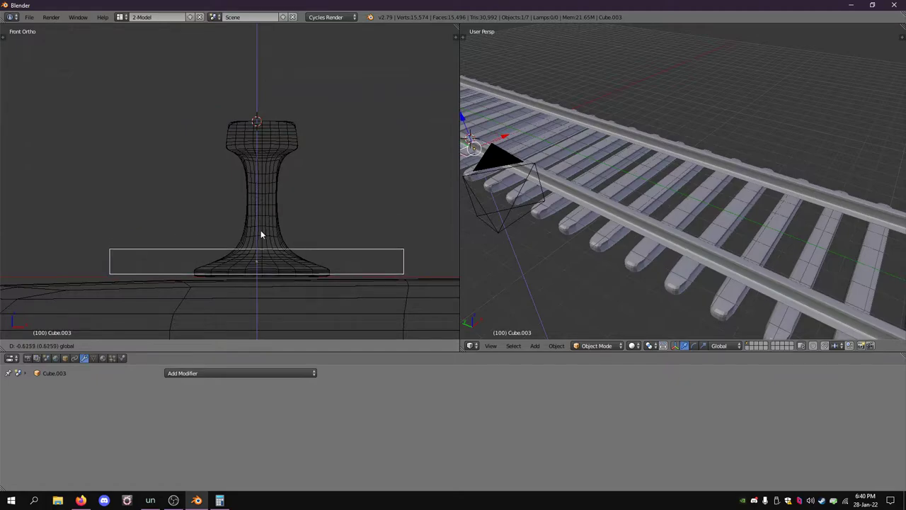
click(261, 234)
Select both rails and raise them together along Z until their bases clear the top of the plate.
right_click(262, 220)
scroll(263, 221, down, 8)
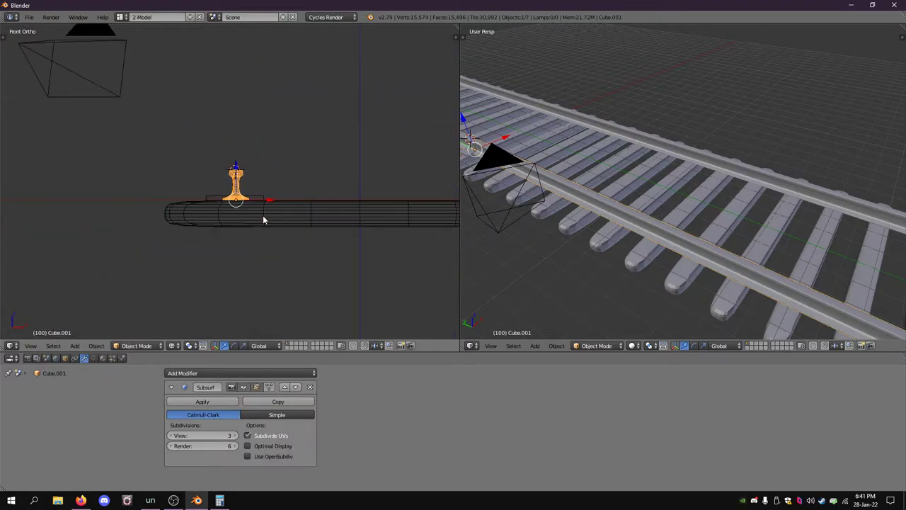
shift+right_click(353, 182)
scroll(254, 197, up, 10)
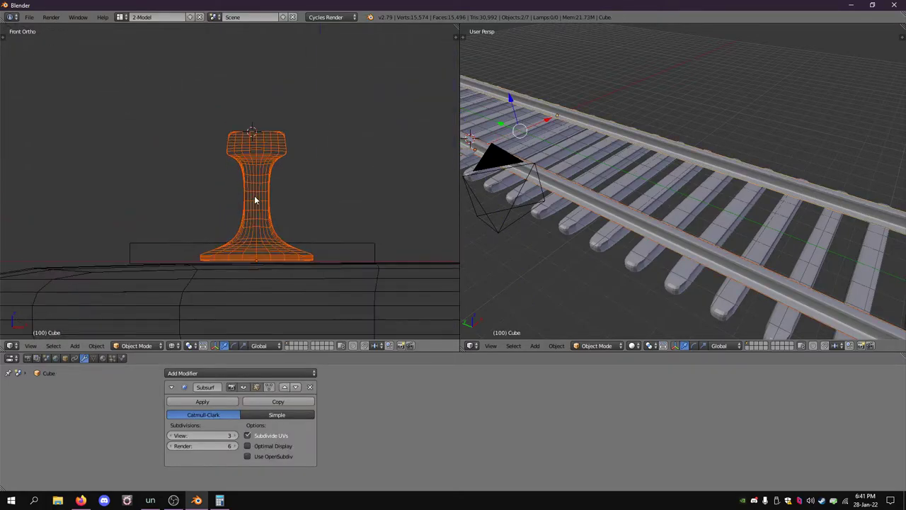
key(g)
key(z)
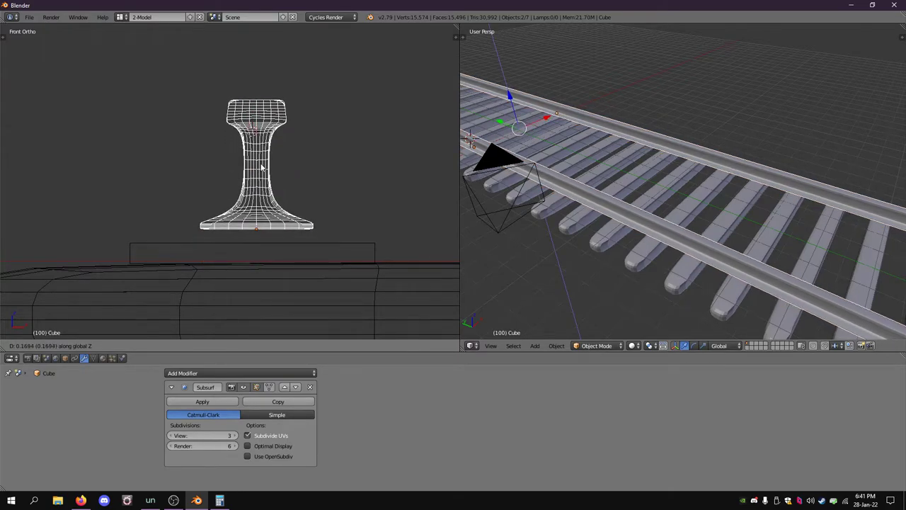
click(261, 165)
Select the plate and raise it slightly along Z so its underside sits at the tie's top surface.
right_click(261, 249)
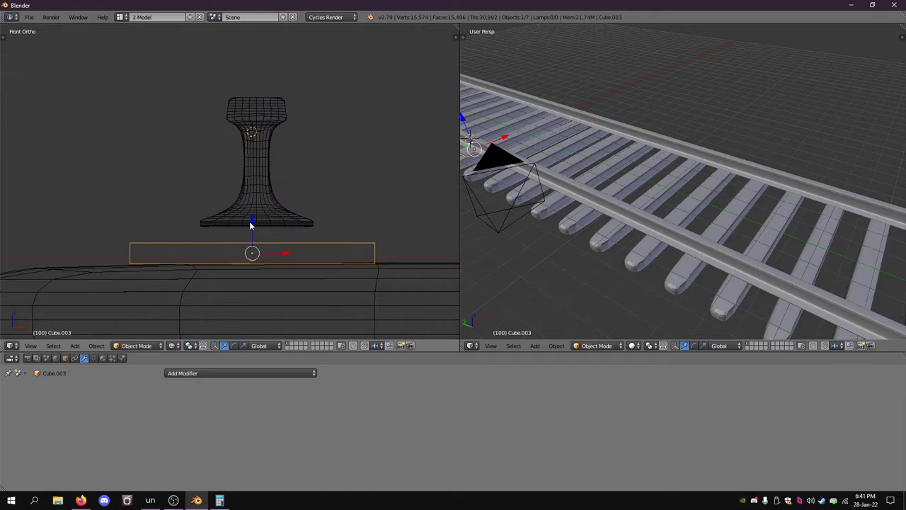
key(g)
key(z)
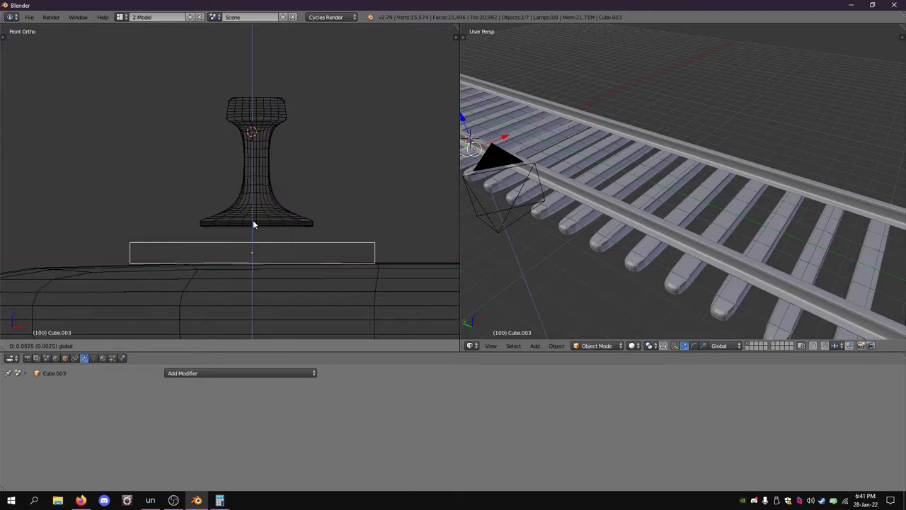
click(254, 221)
In Edit Mode, scale the plate's two X end faces inward along X to about half their spacing.
key(Tab)
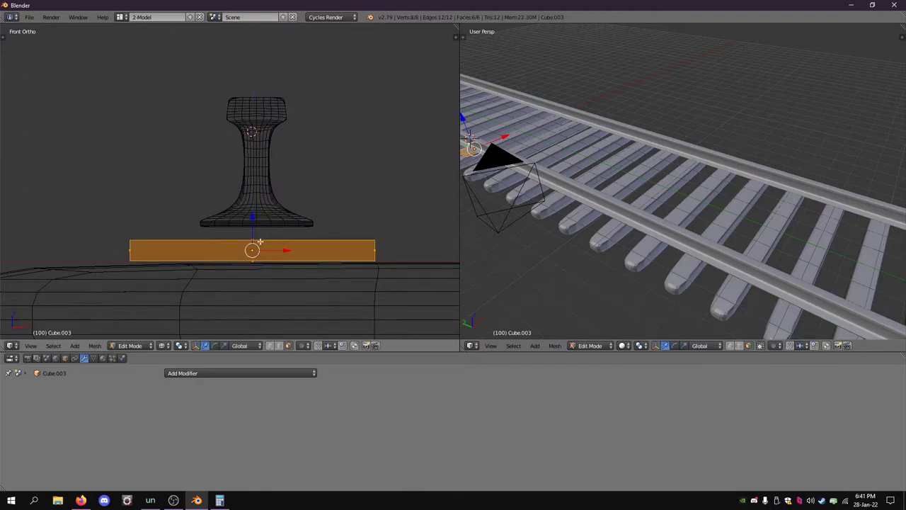
right_click(379, 251)
shift+right_click(128, 250)
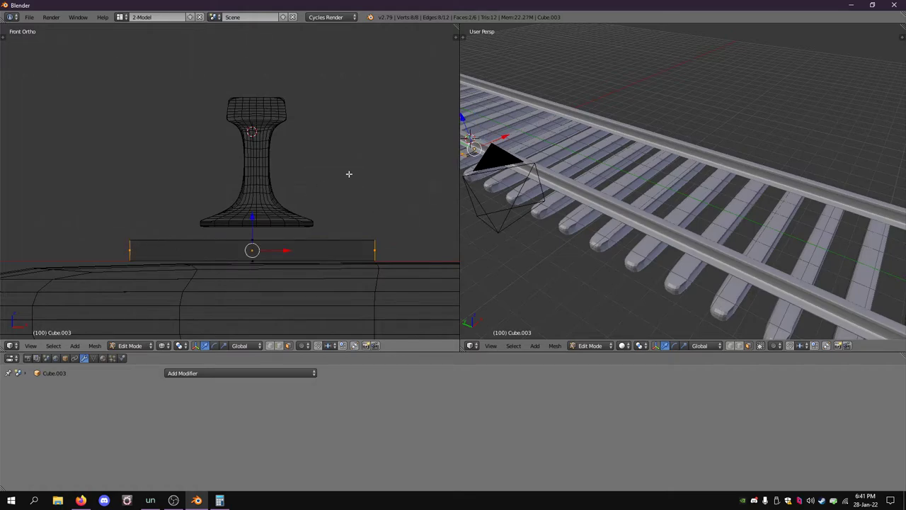
key(s)
key(x)
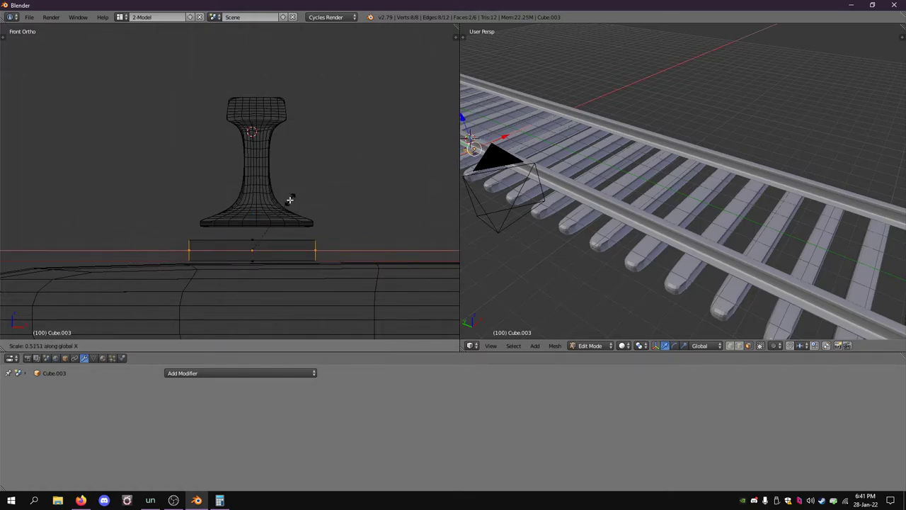
click(288, 201)
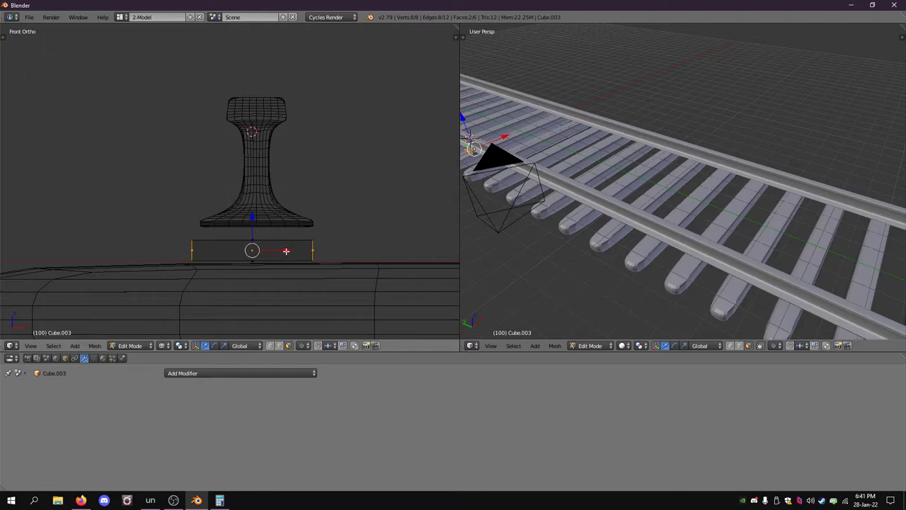
In Object Mode, shift the plate about 0.02 along X to centre it under the rail, and scale it along X to the rail base's width.
key(Tab)
key(g)
key(x)
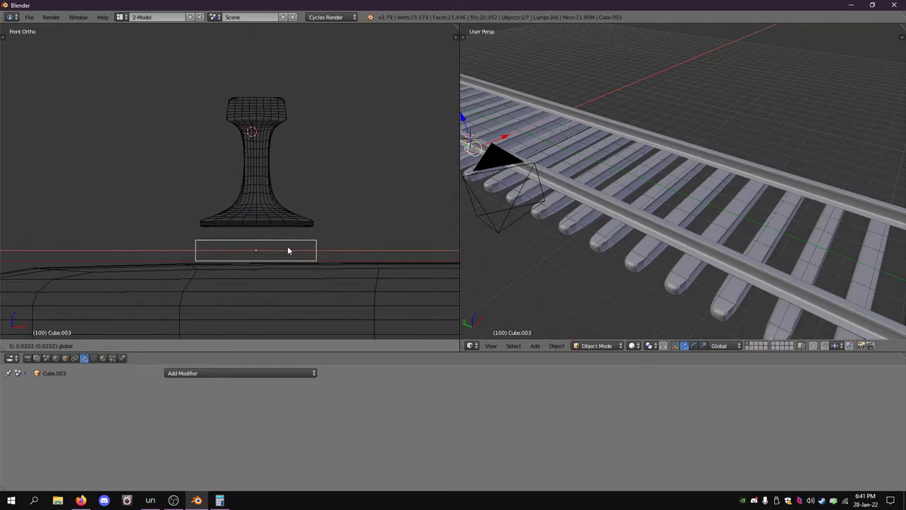
click(288, 250)
key(s)
key(x)
click(363, 173)
In Edit Mode, extrude the plate's two X end faces and scale them slightly outward along X.
key(Tab)
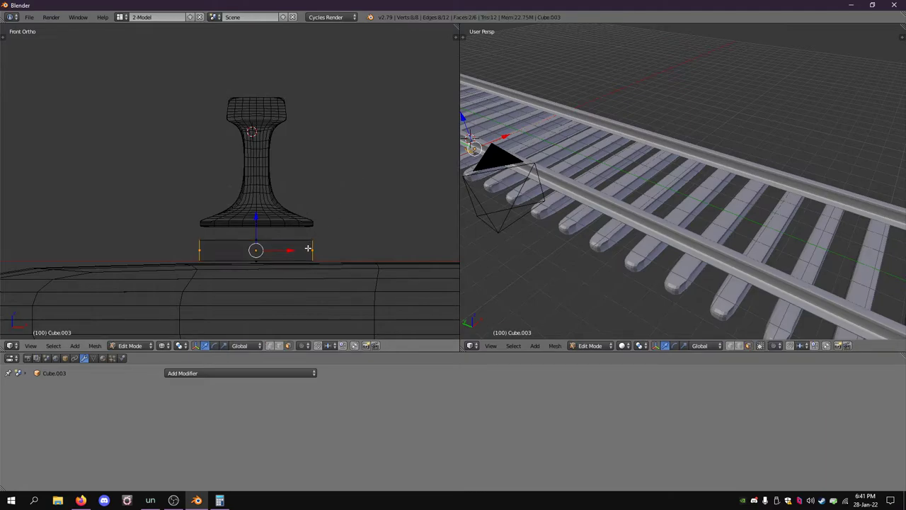
key(e)
right_click(311, 245)
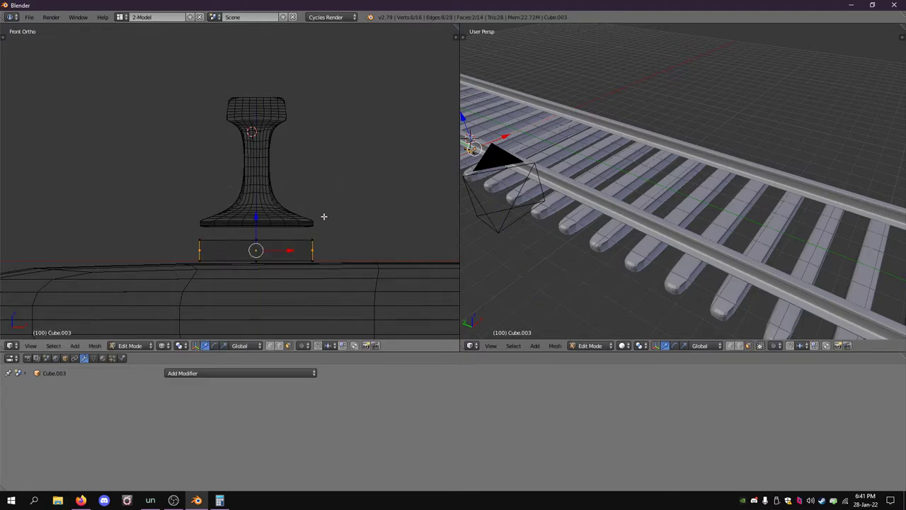
key(s)
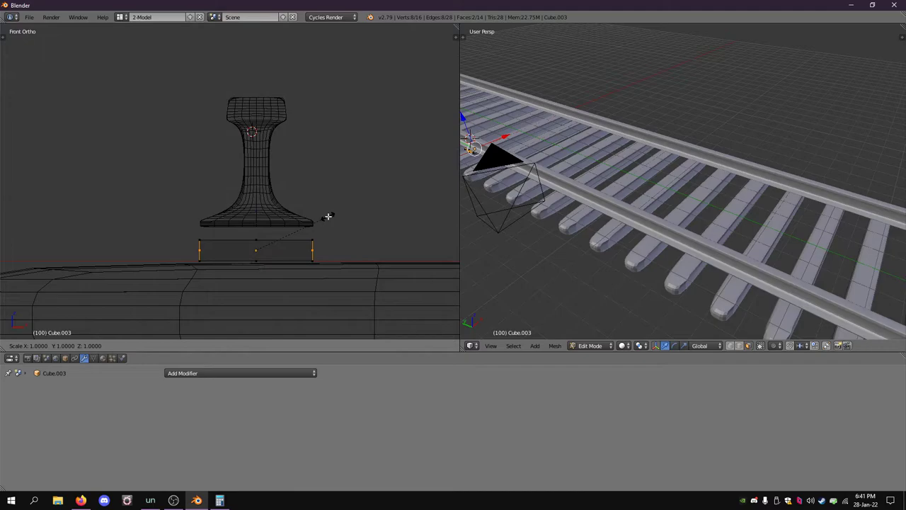
key(x)
click(332, 216)
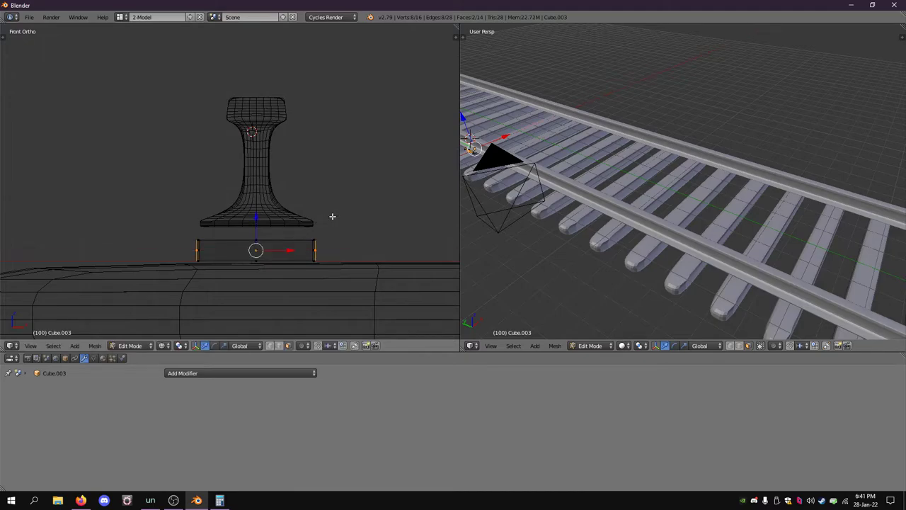
Raise the outermost top edges at both ends of the tie plate block above its middle surface.
scroll(330, 225, up, 6)
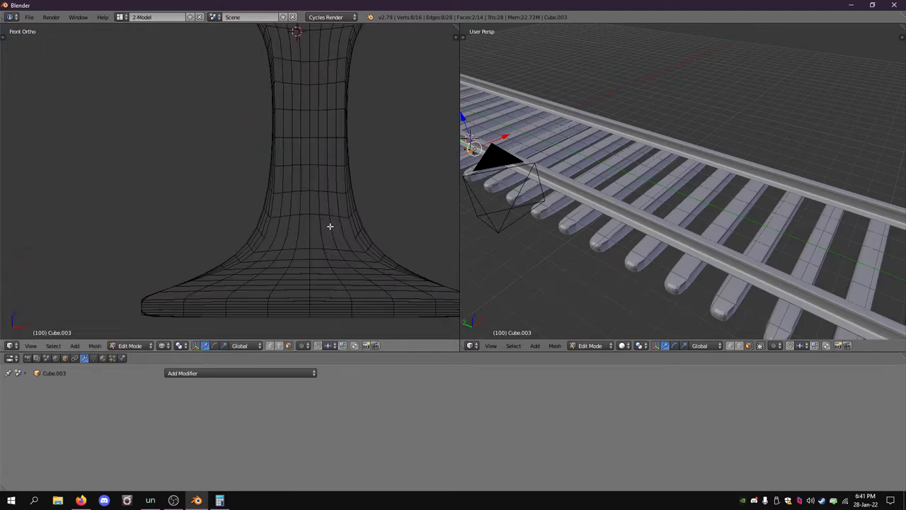
shift+middle_drag(337, 244, 280, 69)
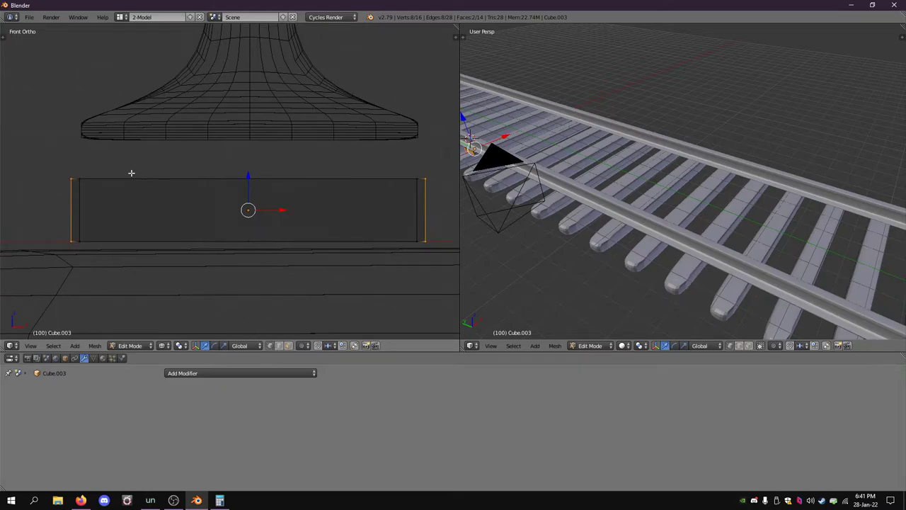
key(a)
key(b)
drag(64, 169, 78, 189)
drag(427, 178, 429, 181)
drag(247, 147, 247, 124)
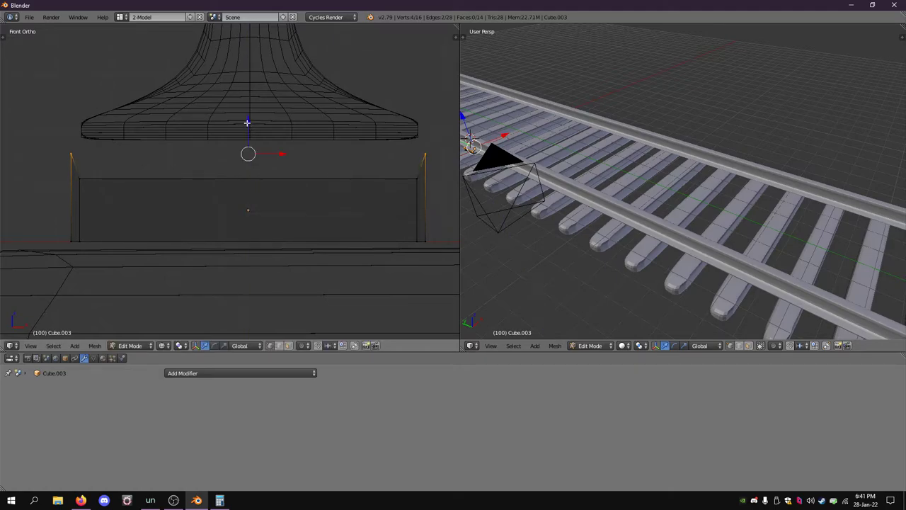
Extrude both outer end faces of the plate outward along X, scaling them by about 1.1.
scroll(241, 155, down, 1)
click(288, 345)
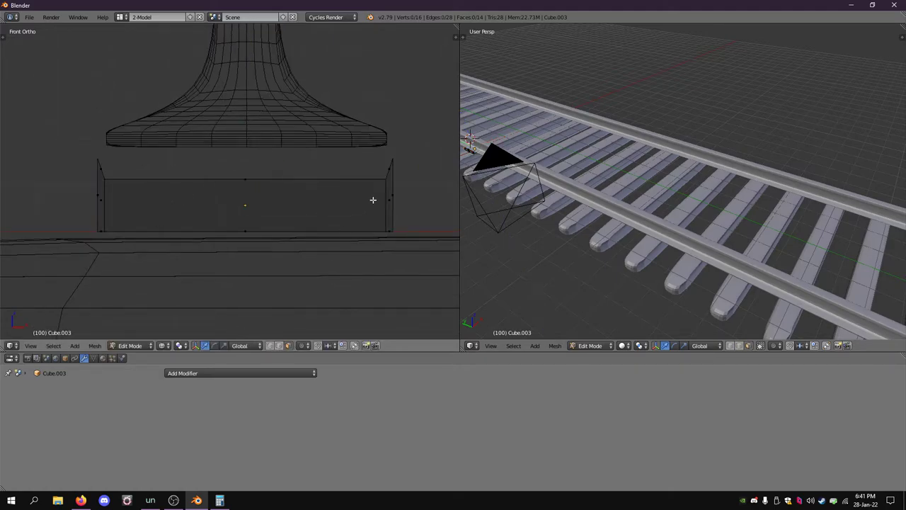
right_click(390, 194)
shift+right_click(99, 195)
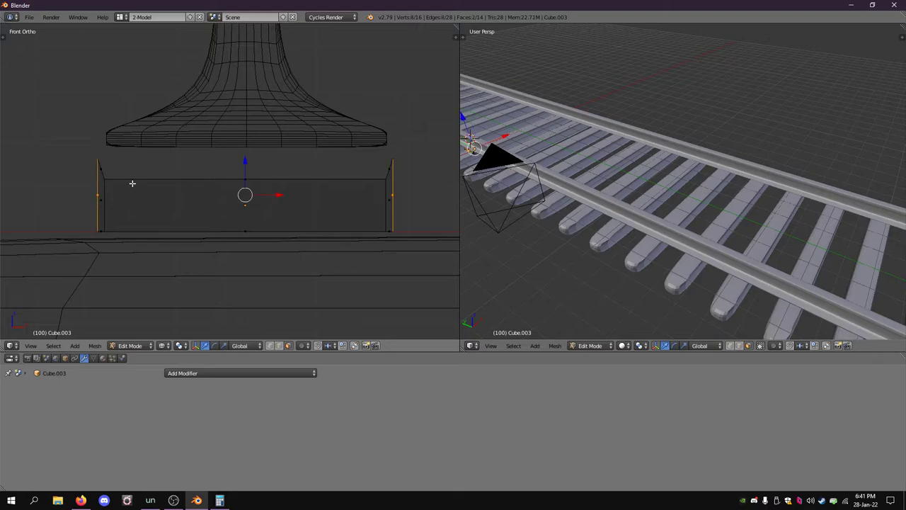
key(e)
key(s)
key(x)
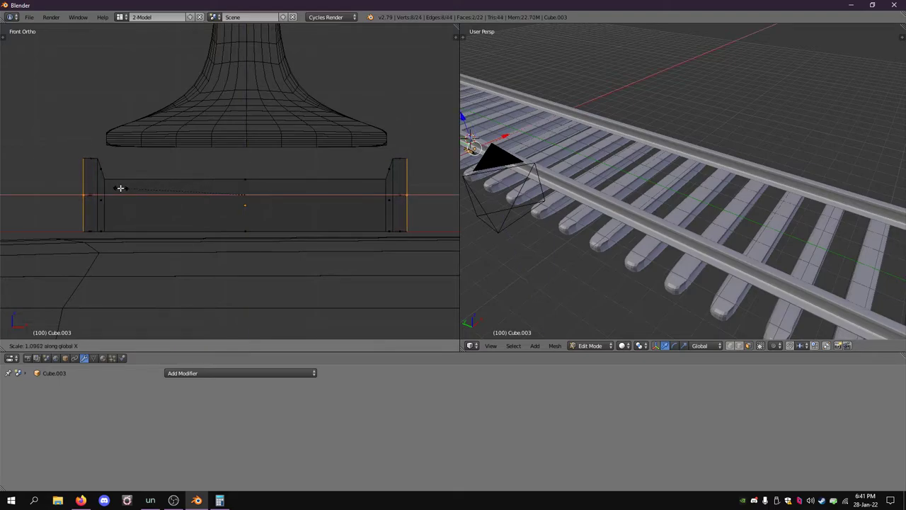
click(120, 188)
scroll(120, 188, down, 3)
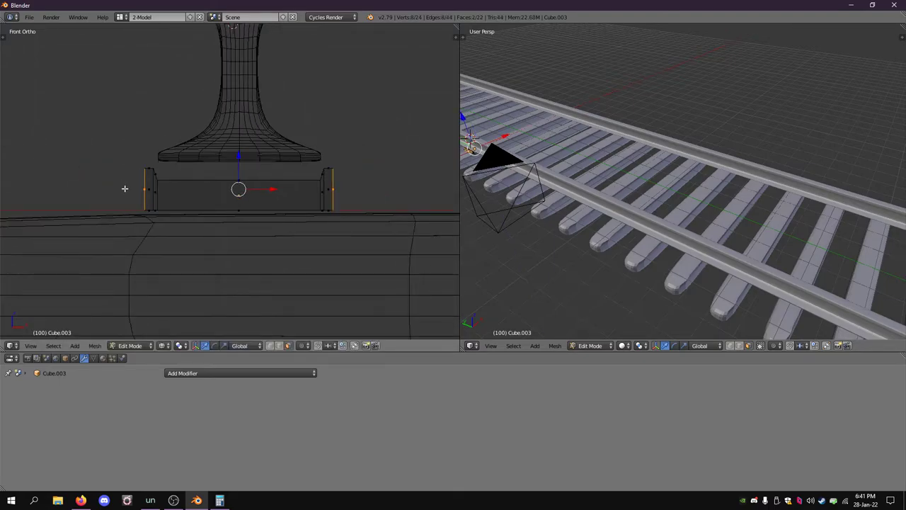
key(s)
key(x)
right_click(125, 188)
key(s)
key(x)
key(Escape)
Extend a new extruded section outward from both plate ends, scaling along X by about 1.4.
key(s)
key(x)
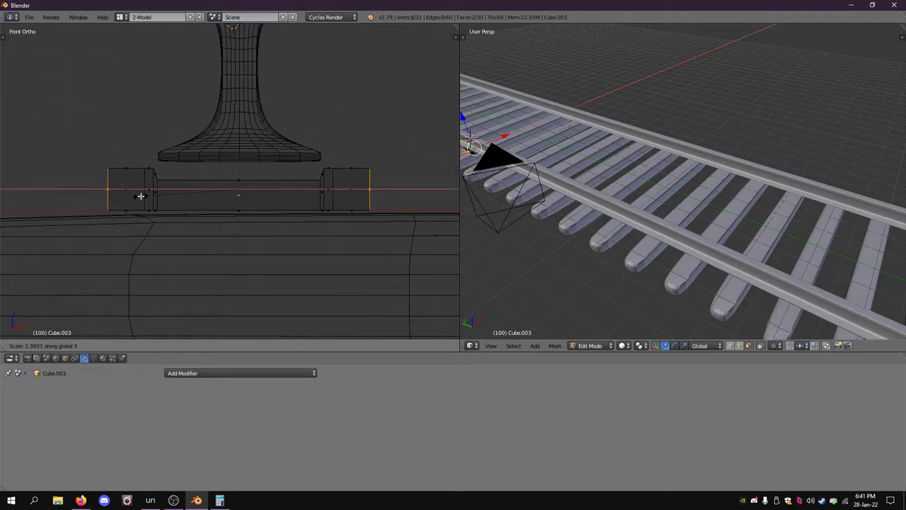
click(137, 197)
Switch to Firefox to examine the railroad tie plate reference photos, and return to Blender.
click(80, 499)
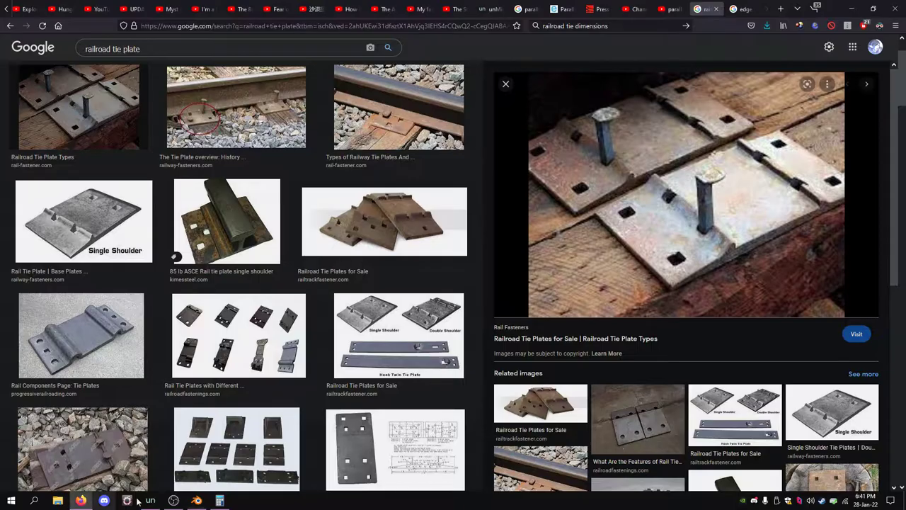
click(198, 500)
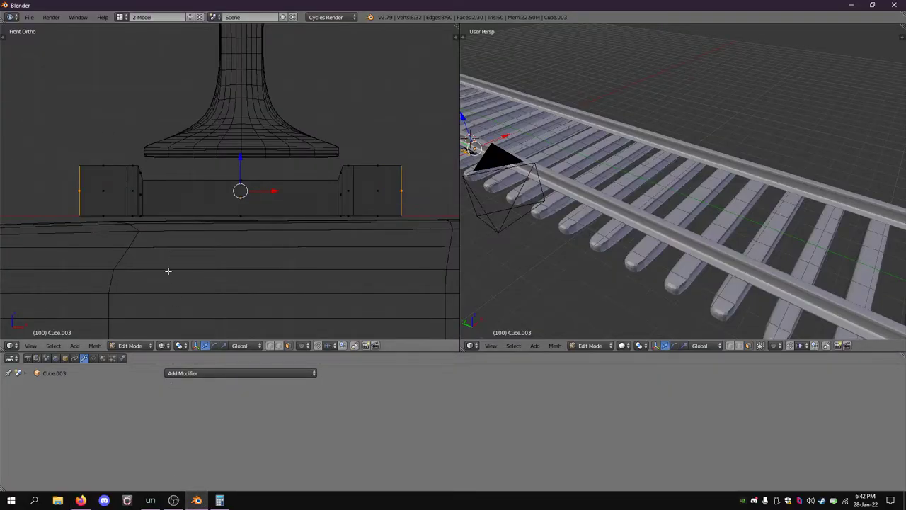
Lower the outer top vertices at both plate ends along Z by about 0.057 to slope the shoulders.
click(270, 346)
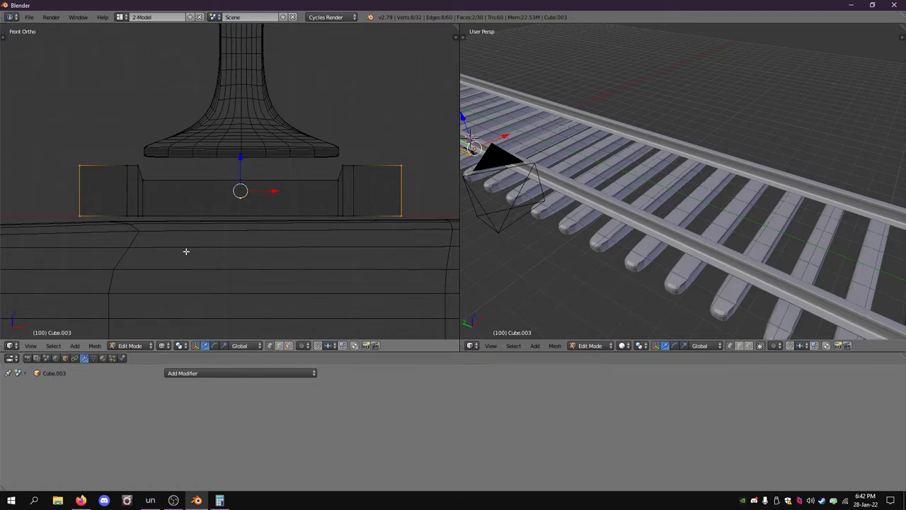
key(a)
key(b)
drag(65, 137, 106, 192)
key(b)
drag(387, 146, 418, 177)
key(g)
key(z)
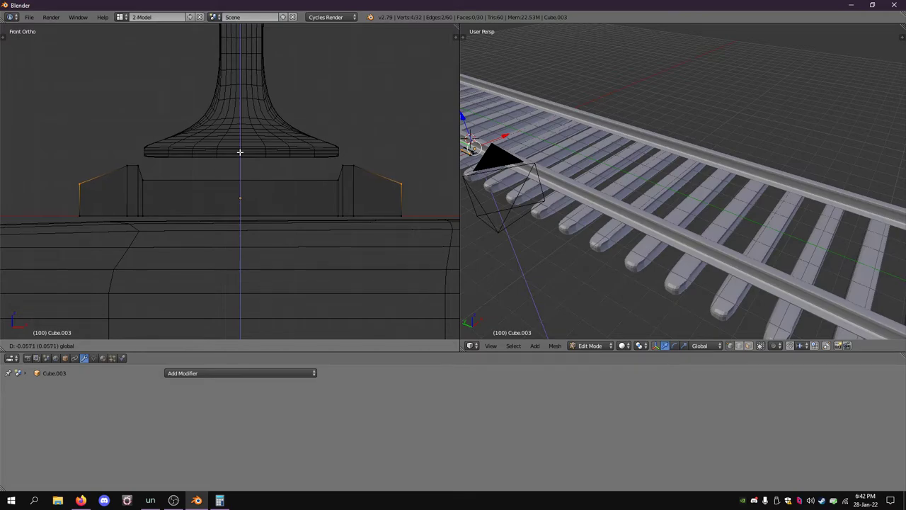
click(239, 151)
key(a)
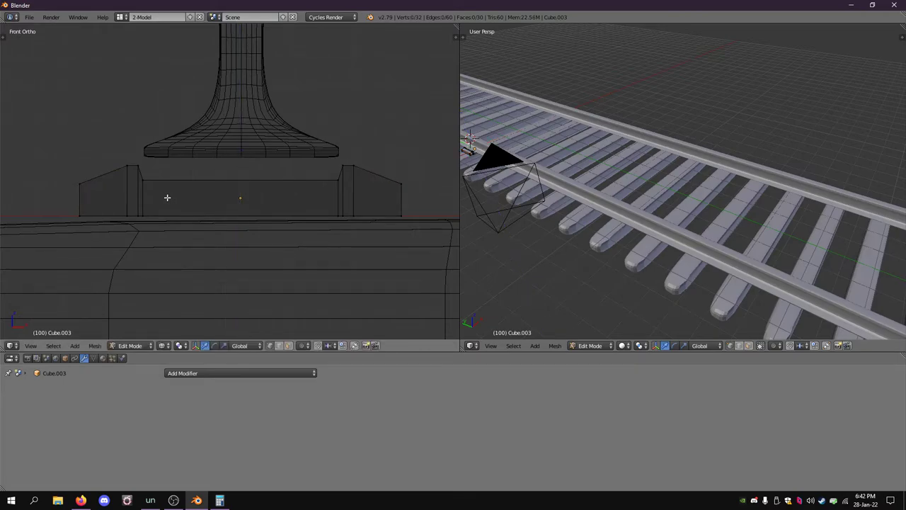
Thin the tie plate by lowering its central top face, and lower the shoulder and outer-end top vertices by a similar amount.
key(b)
drag(141, 175, 340, 189)
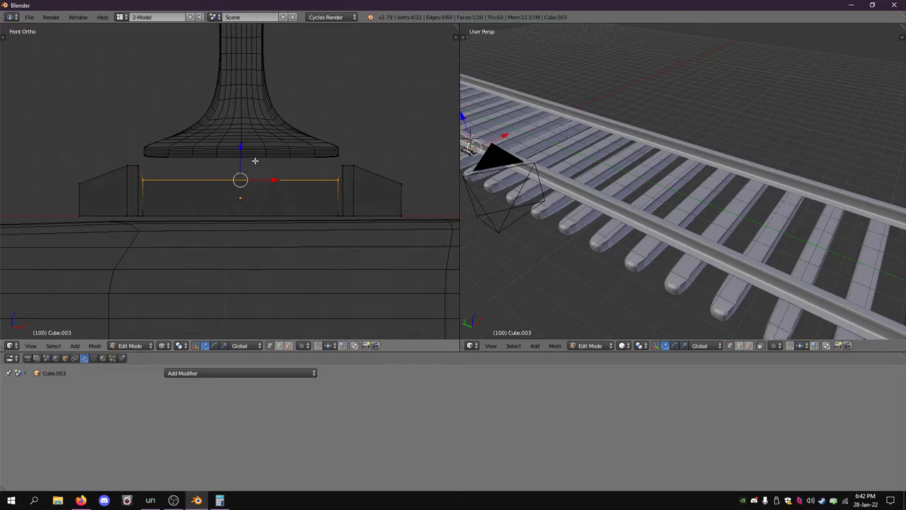
drag(240, 150, 239, 162)
key(a)
key(b)
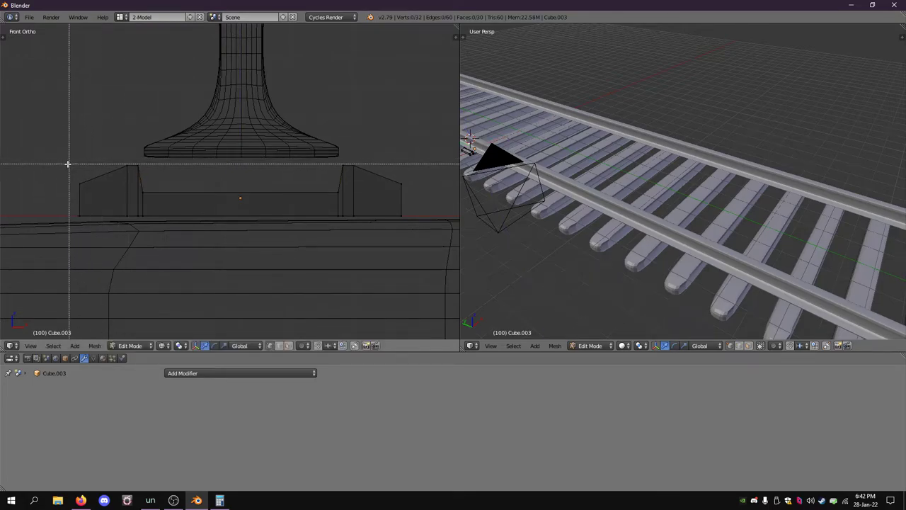
drag(61, 162, 415, 205)
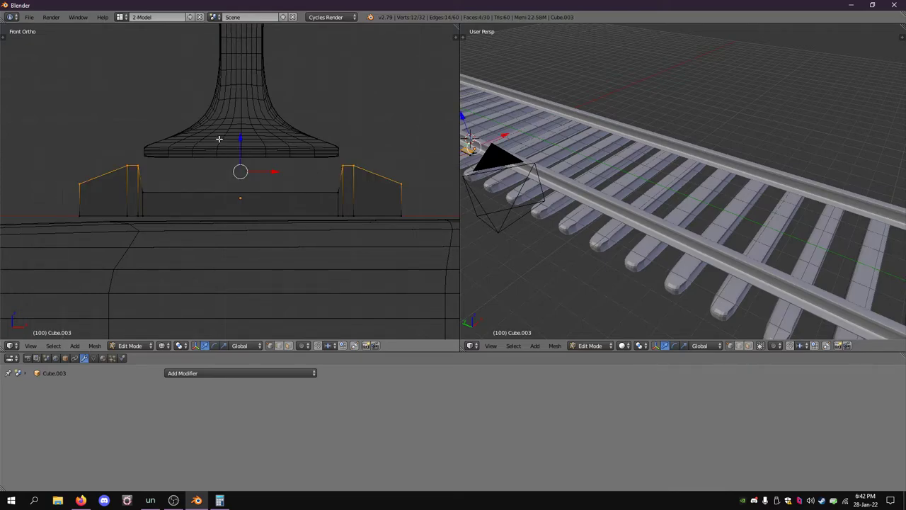
drag(241, 140, 242, 152)
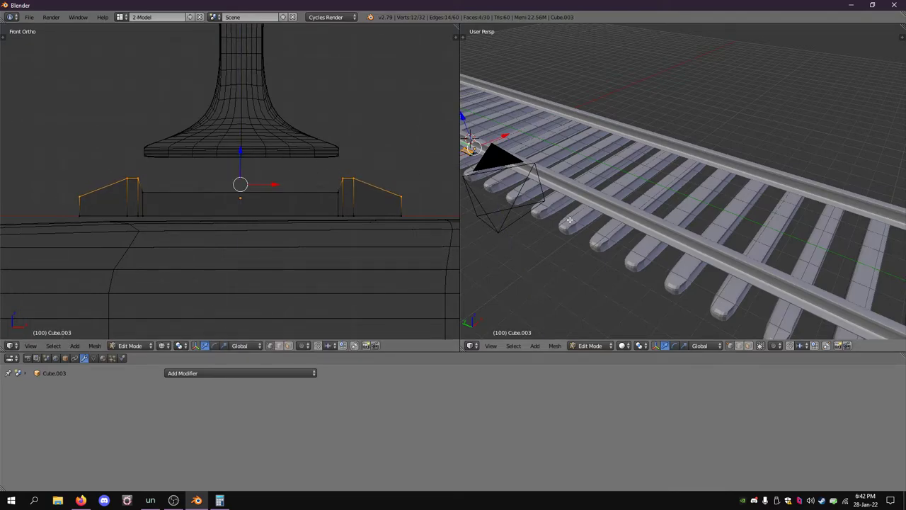
Pull both outer plate ends inward by scaling their vertices along X to about 0.9, steepening the shoulder slopes.
key(alt+Home)
scroll(577, 217, up, 5)
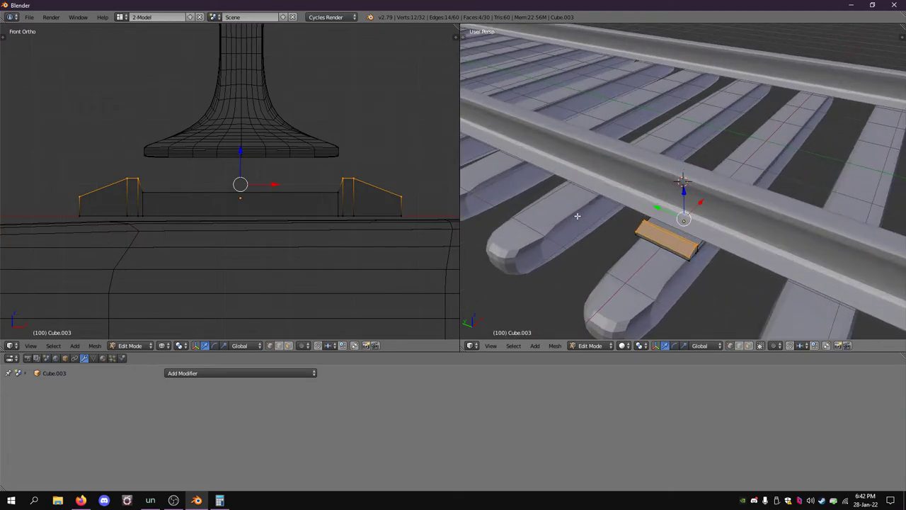
middle_drag(785, 236, 566, 227)
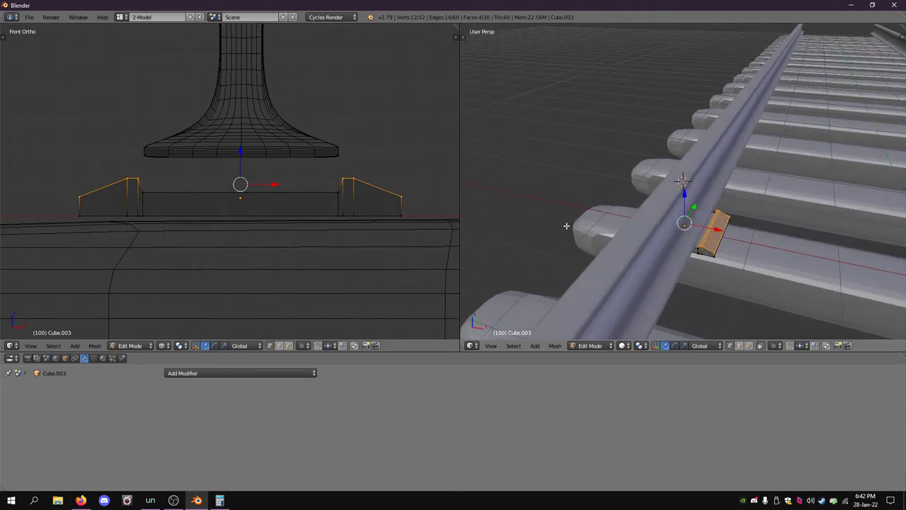
key(a)
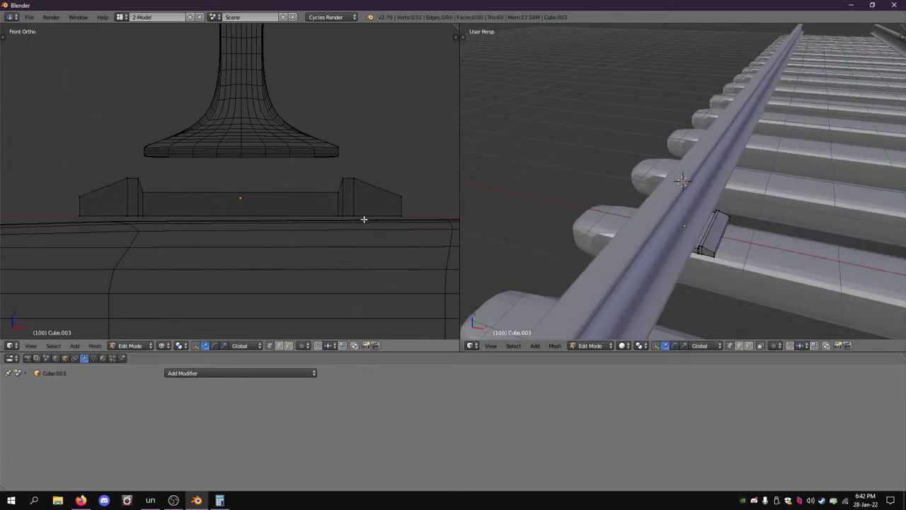
key(b)
drag(390, 185, 413, 219)
key(b)
drag(75, 184, 83, 221)
key(s)
key(x)
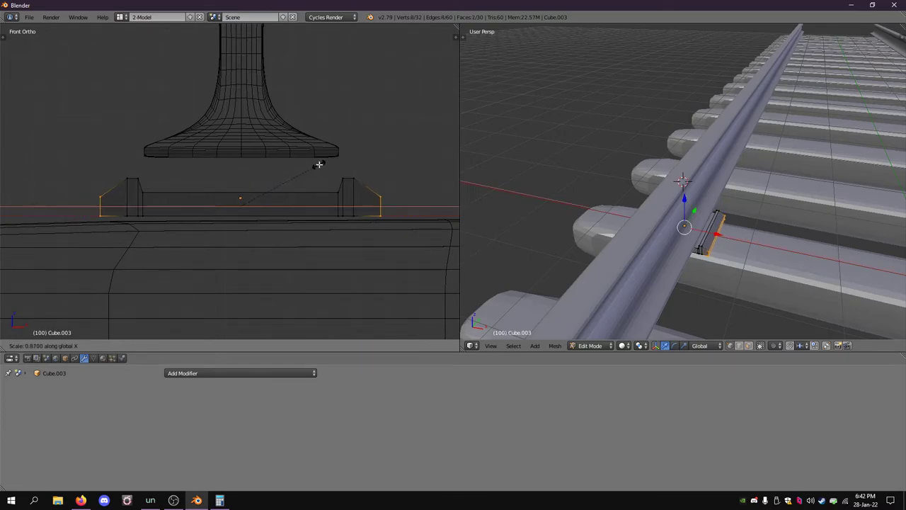
click(320, 163)
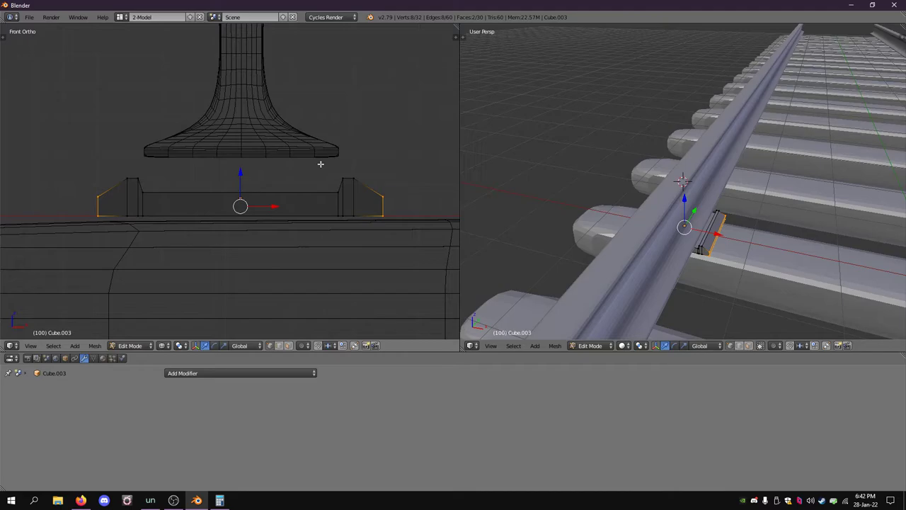
Extrude both end faces outward along X into long flat flanges, widening them with a further X scale of about 1.2.
key(e)
key(s)
key(x)
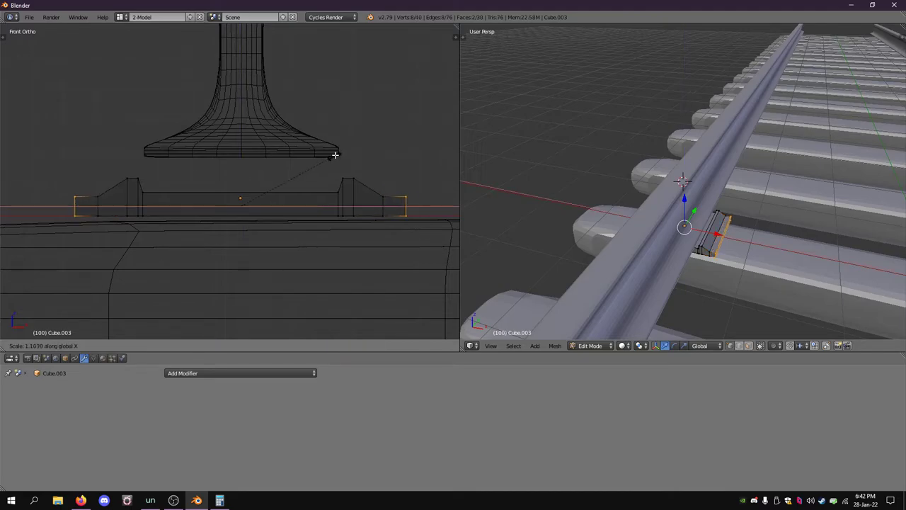
click(356, 139)
scroll(340, 150, down, 2)
key(s)
key(x)
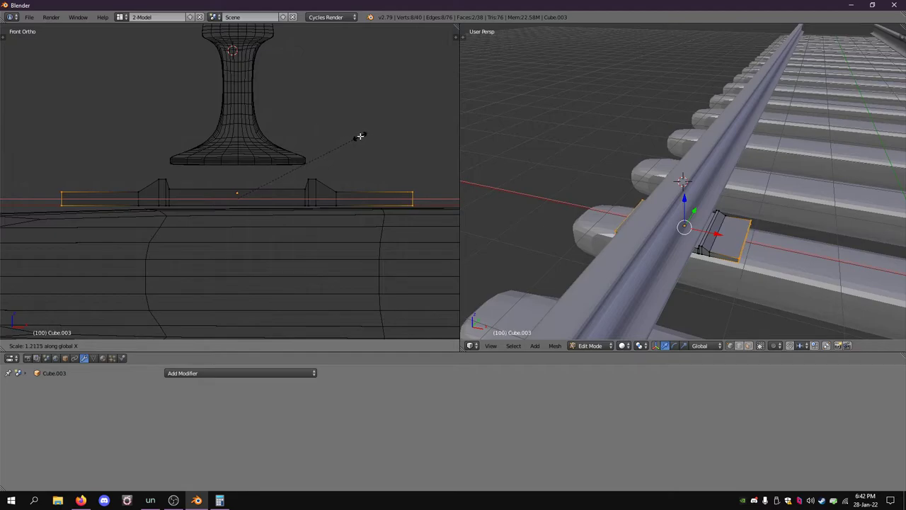
click(360, 136)
Taper both flanges by lowering their outer top edges along Z by about 0.03.
key(a)
key(b)
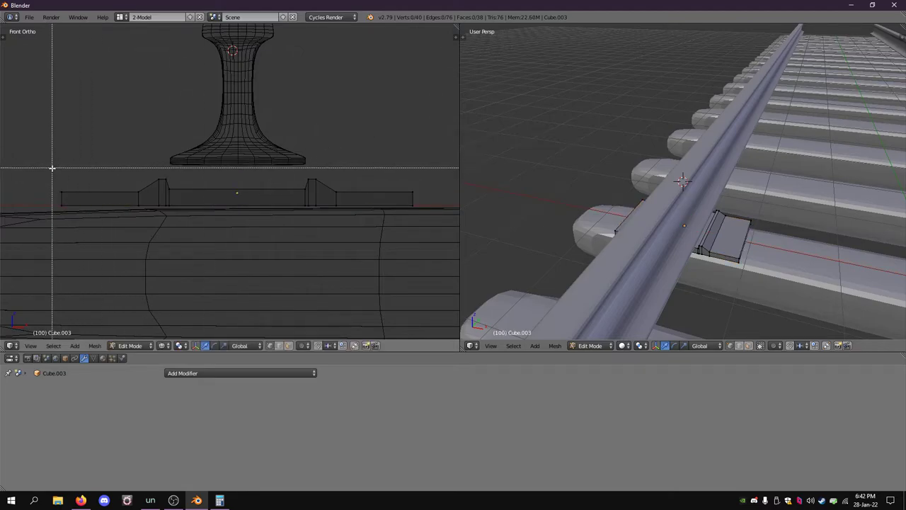
drag(52, 168, 73, 196)
shift+right_click(411, 194)
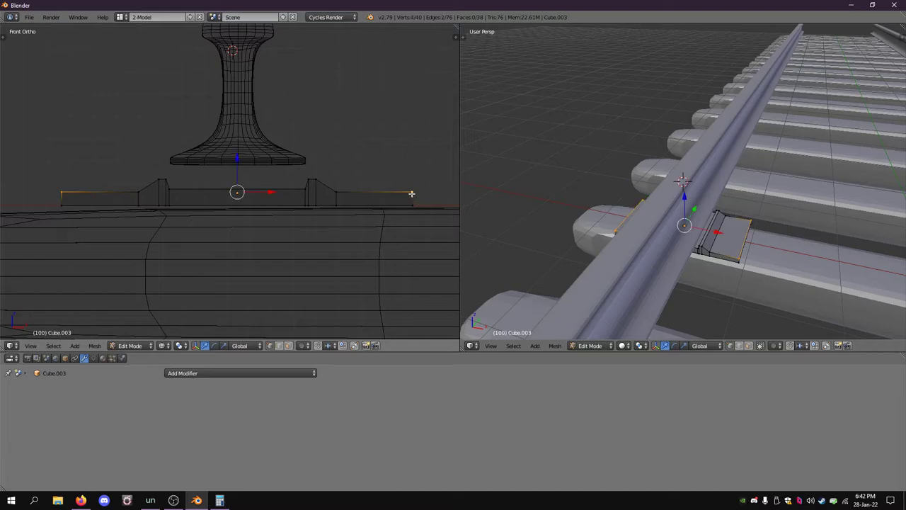
key(g)
key(z)
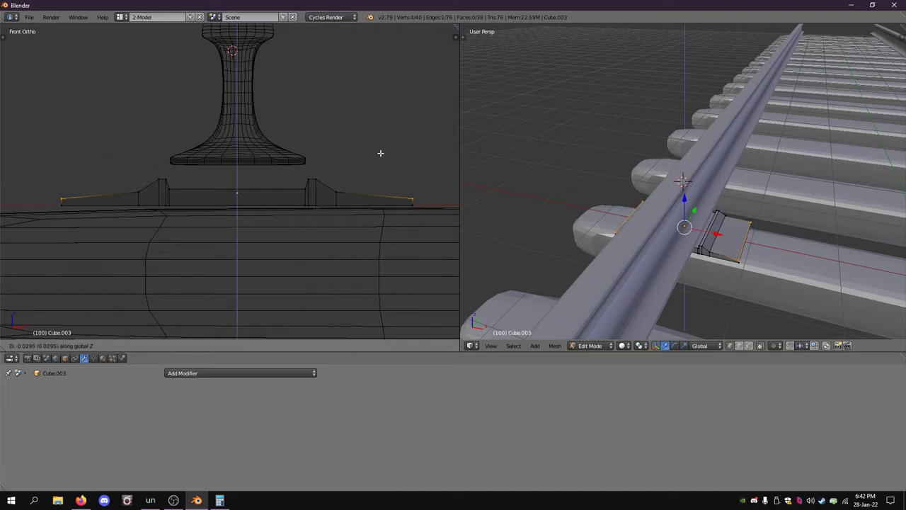
click(380, 150)
key(a)
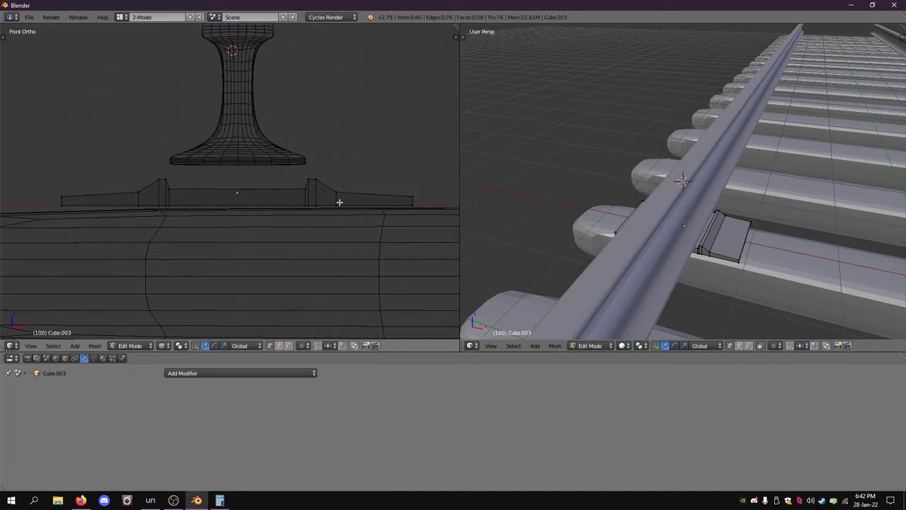
Add a Subdivision Surface modifier to the tie plate and leave Edit Mode.
click(181, 373)
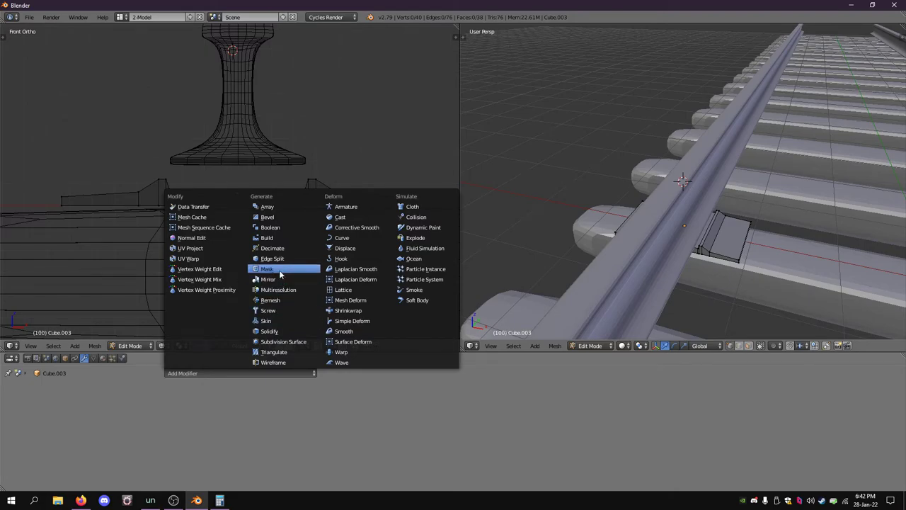
click(283, 341)
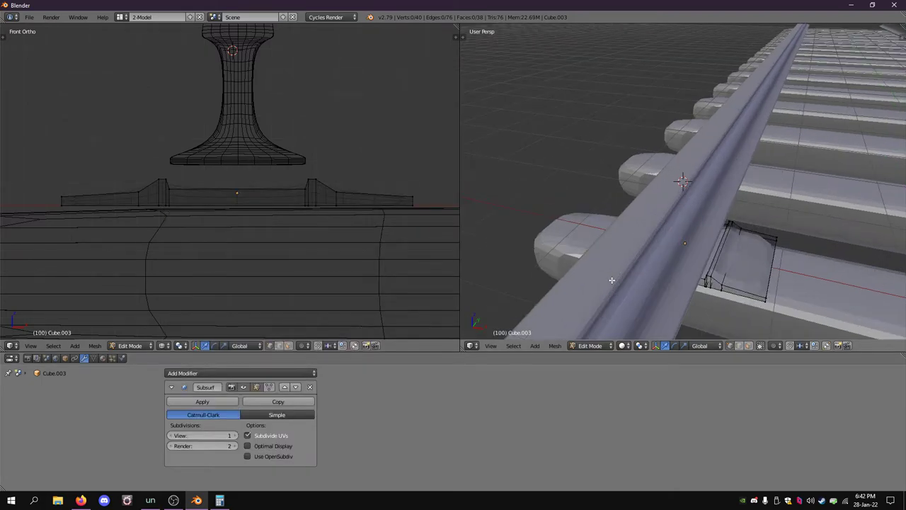
middle_drag(613, 265, 690, 273)
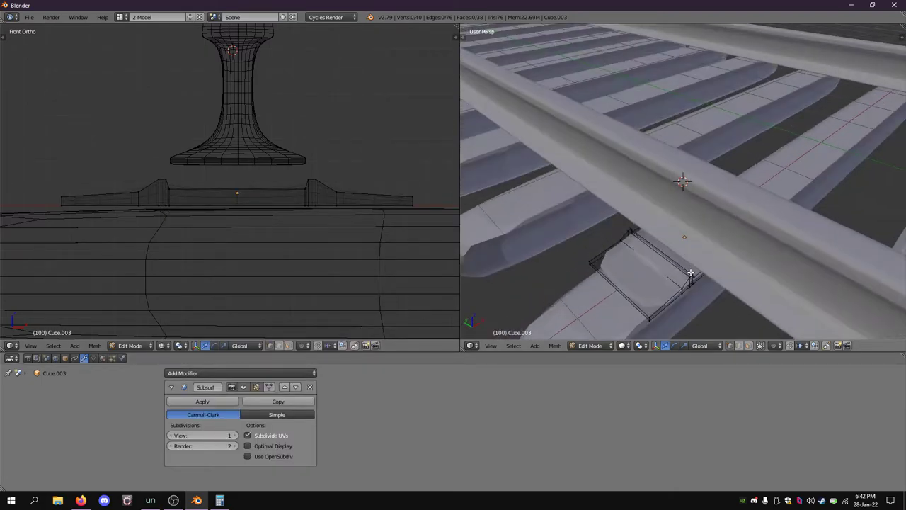
key(Tab)
Hide the rail covering the tie plate and reopen the plate mesh in Edit Mode.
right_click(706, 222)
key(h)
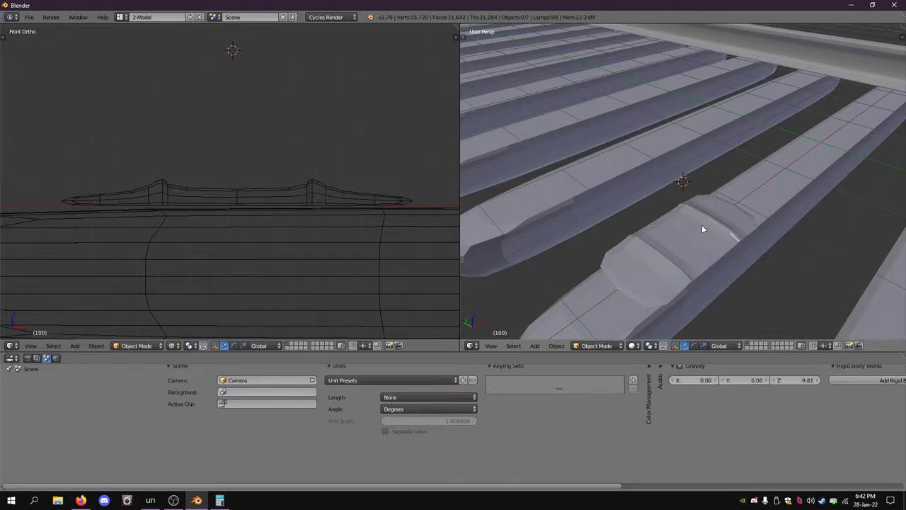
right_click(701, 224)
key(Tab)
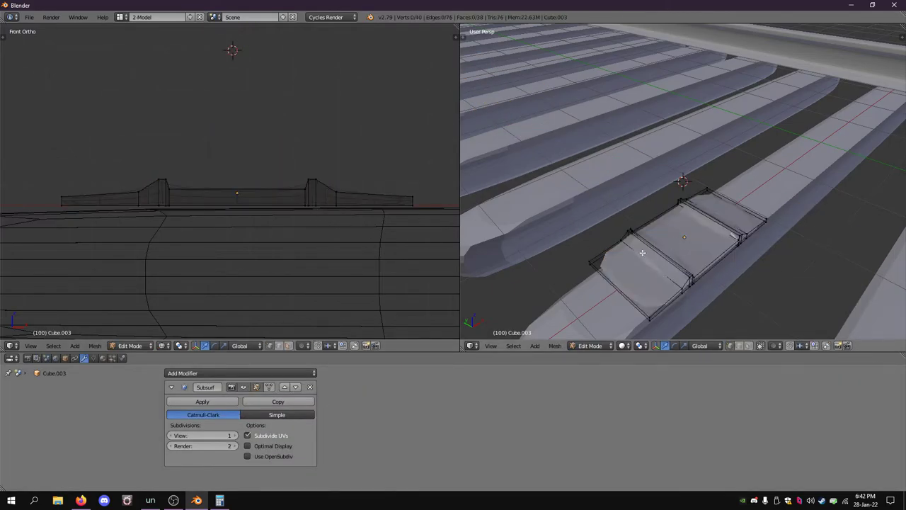
Select the crosswise top edges of both shoulders and the top edge at each flange end of the tie plate.
scroll(694, 255, up, 2)
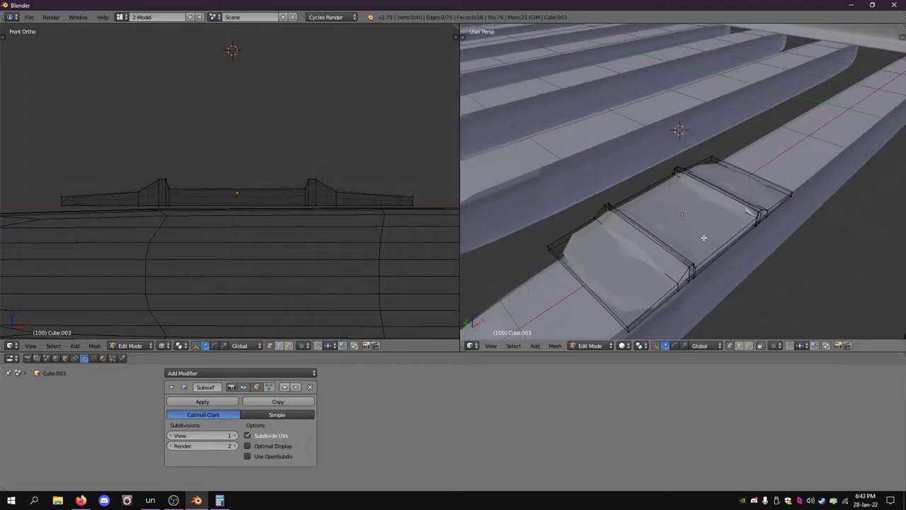
right_click(666, 242)
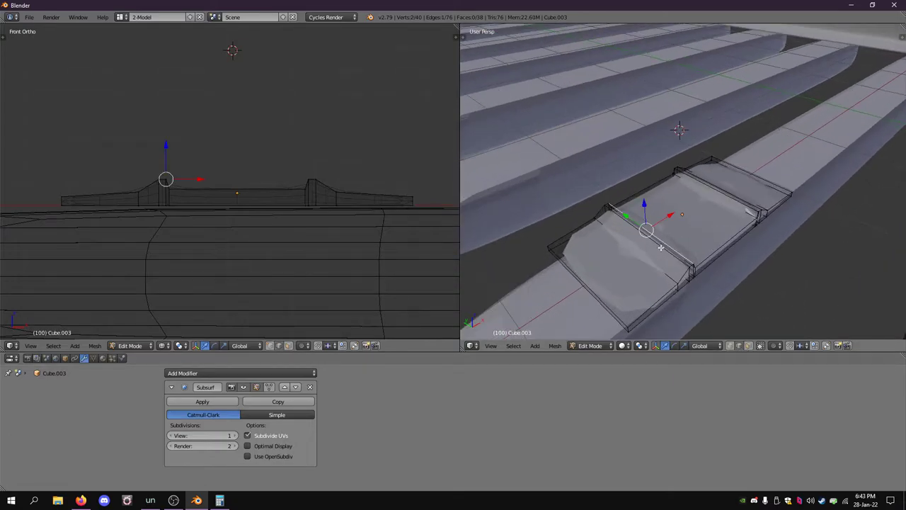
shift+right_click(661, 246)
shift+right_click(652, 268)
shift+right_click(601, 300)
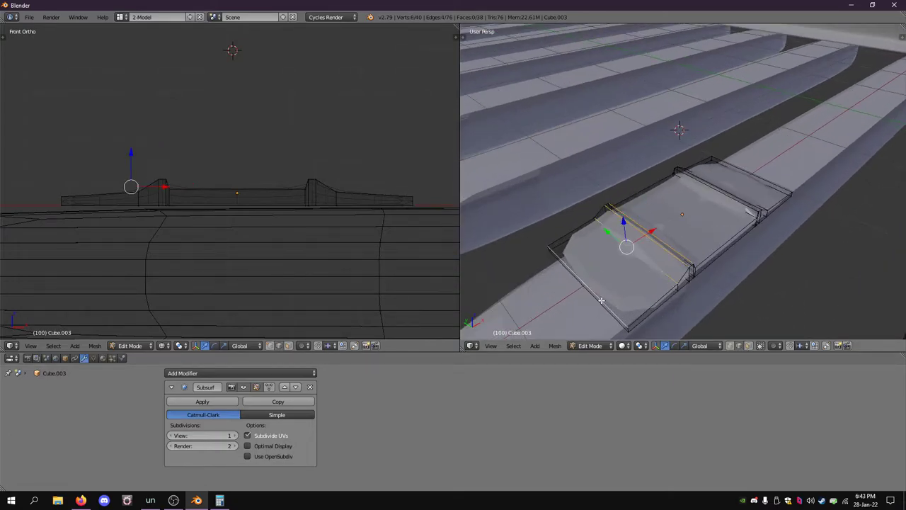
ctrl+alt+shift+right_click(737, 196)
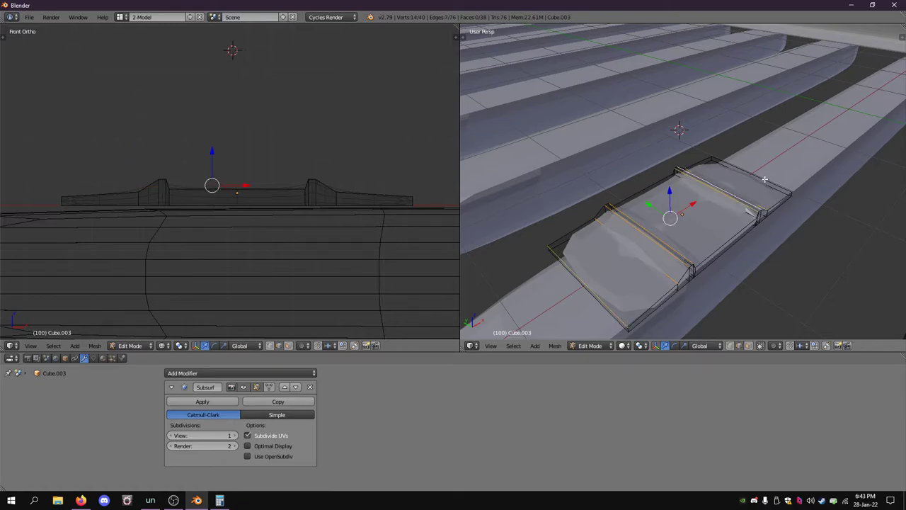
shift+right_click(598, 280)
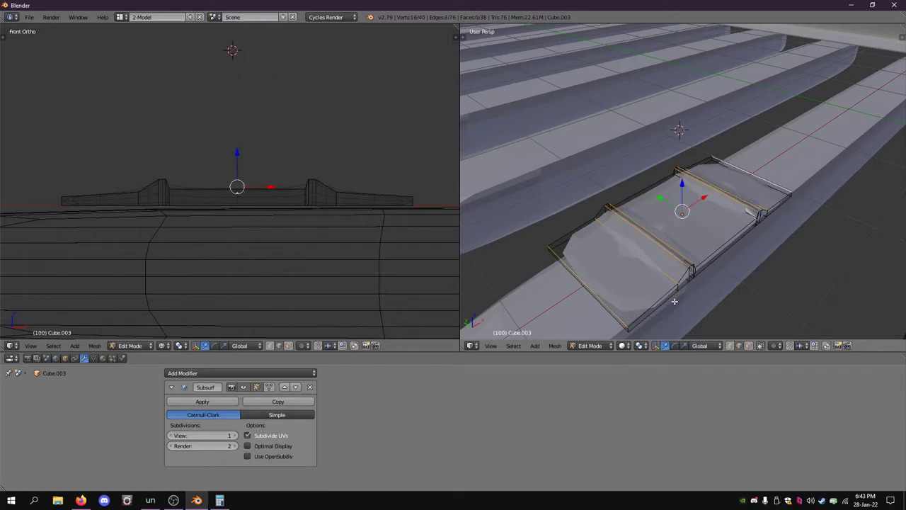
Set the Subdivision Surface viewport level to 5 and crease the selected crosswise edges.
click(233, 434)
click(233, 434)
click(232, 434)
click(233, 434)
key(shift+e)
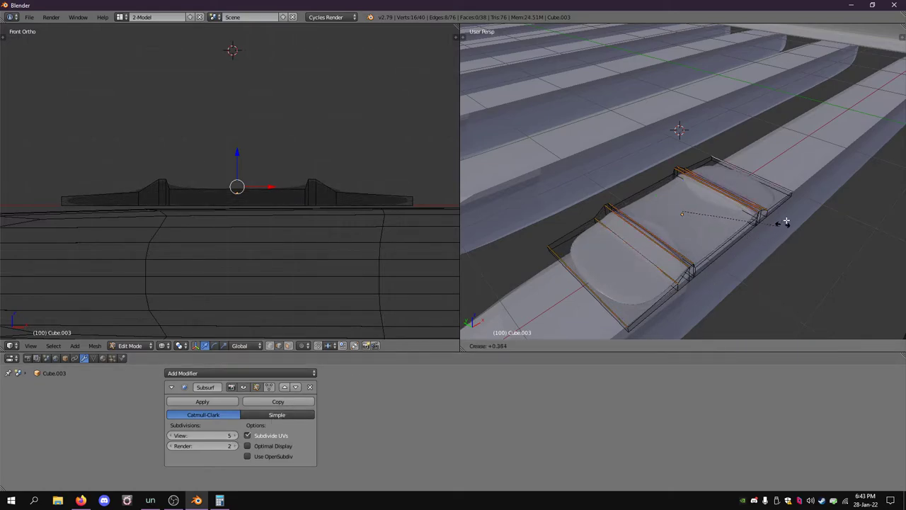
click(834, 217)
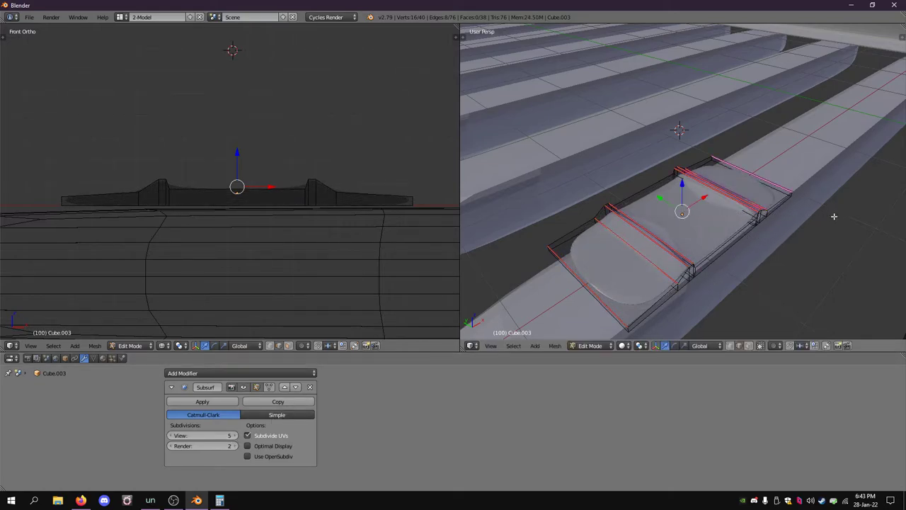
Select the upper and lower lengthwise edges of the middle section and adjacent flange on the plate's front side.
right_click(718, 251)
shift+right_click(705, 269)
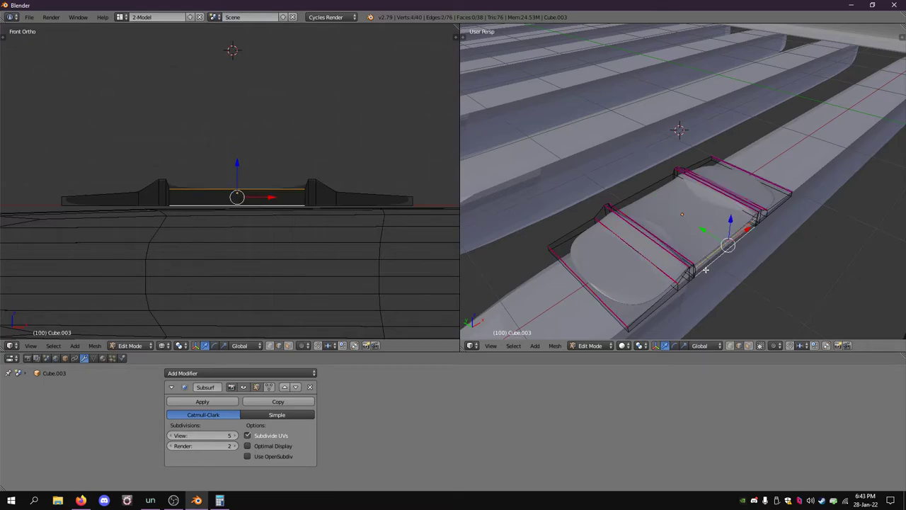
shift+right_click(664, 296)
shift+right_click(664, 305)
shift+right_click(570, 233)
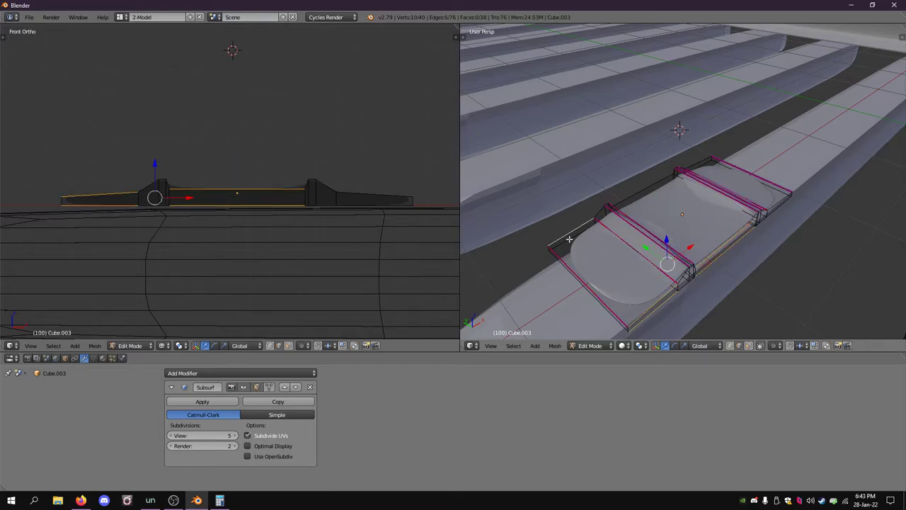
shift+right_click(569, 240)
shift+right_click(608, 216)
middle_drag(609, 216, 759, 215)
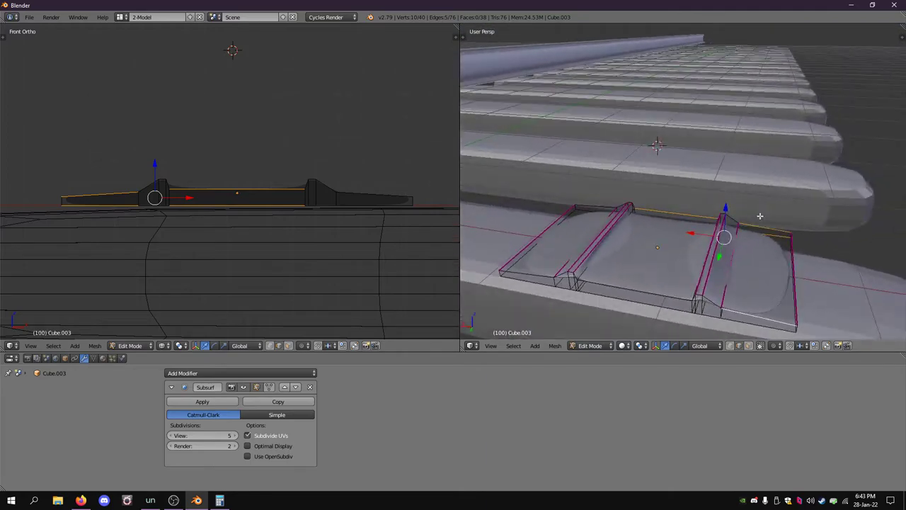
Add the lengthwise edges of the middle section and both flanges on the plate's rear side to the selection.
shift+right_click(734, 319)
shift+right_click(644, 304)
shift+right_click(641, 290)
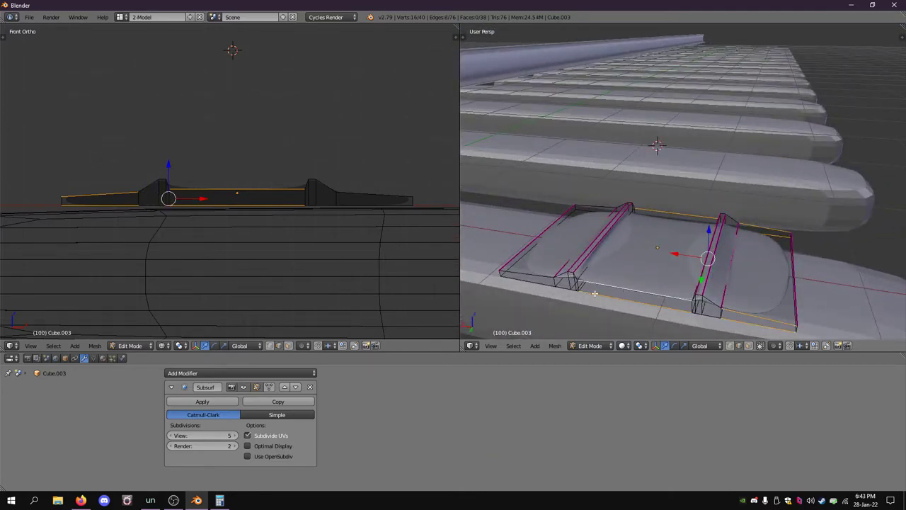
shift+right_click(528, 281)
shift+right_click(529, 282)
shift+right_click(562, 288)
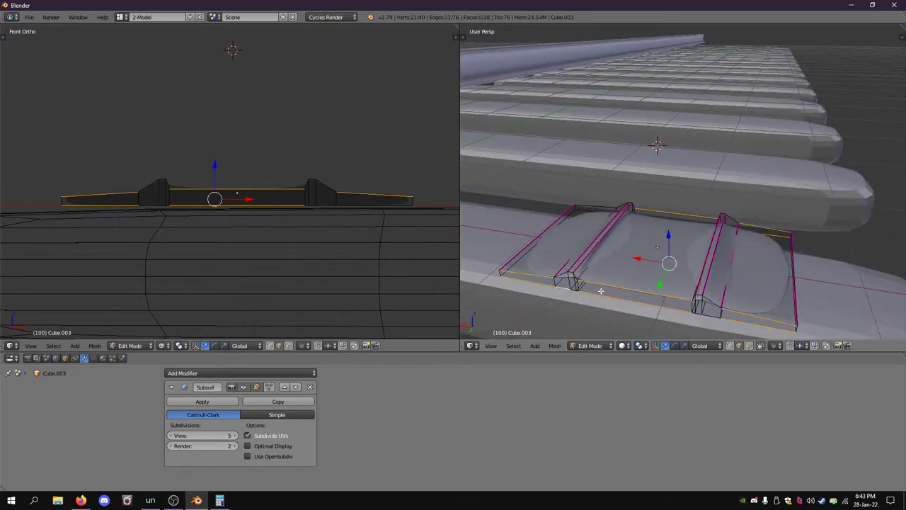
Extend the rear-side selection with the short bottom edges beneath the first shoulder.
shift+right_click(573, 290)
shift+right_click(574, 289)
shift+right_click(575, 286)
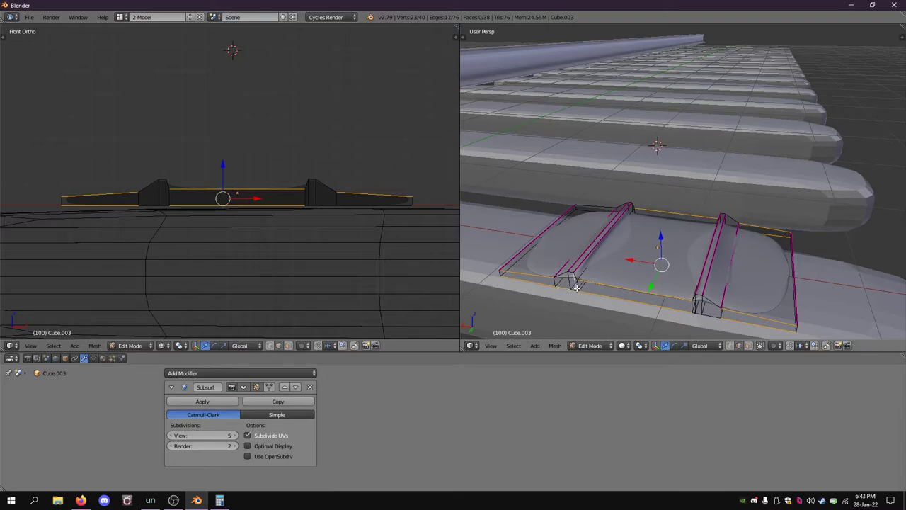
shift+right_click(575, 283)
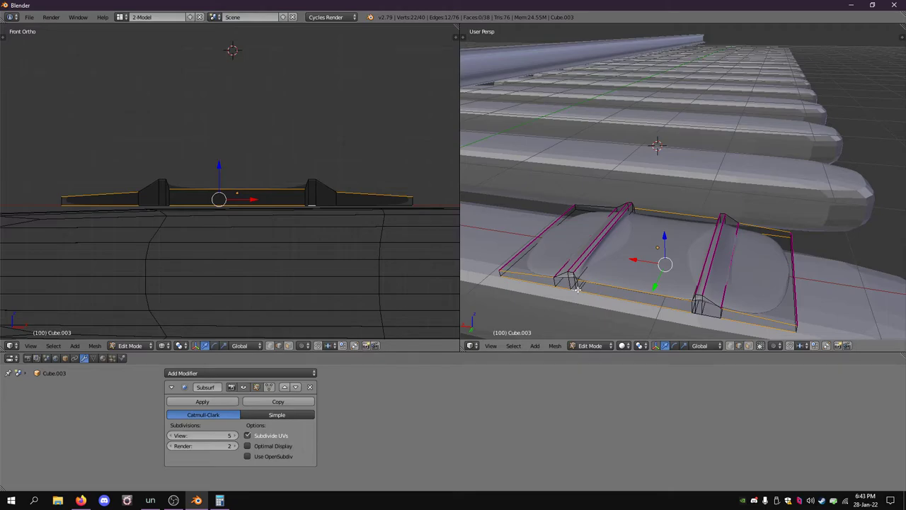
shift+right_click(576, 290)
shift+right_click(577, 290)
Extend the rear-side selection with the short bottom edges beneath the second shoulder.
shift+right_click(697, 313)
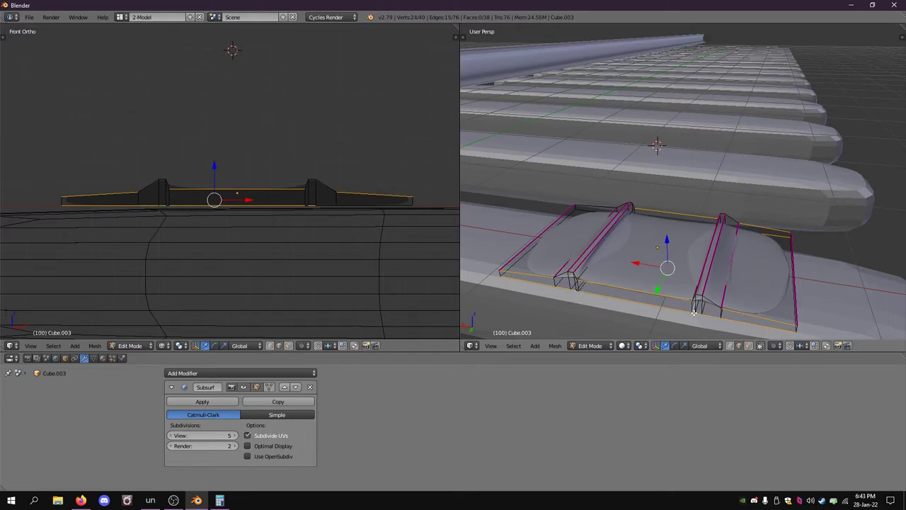
shift+right_click(694, 309)
shift+right_click(692, 309)
scroll(694, 306, up, 4)
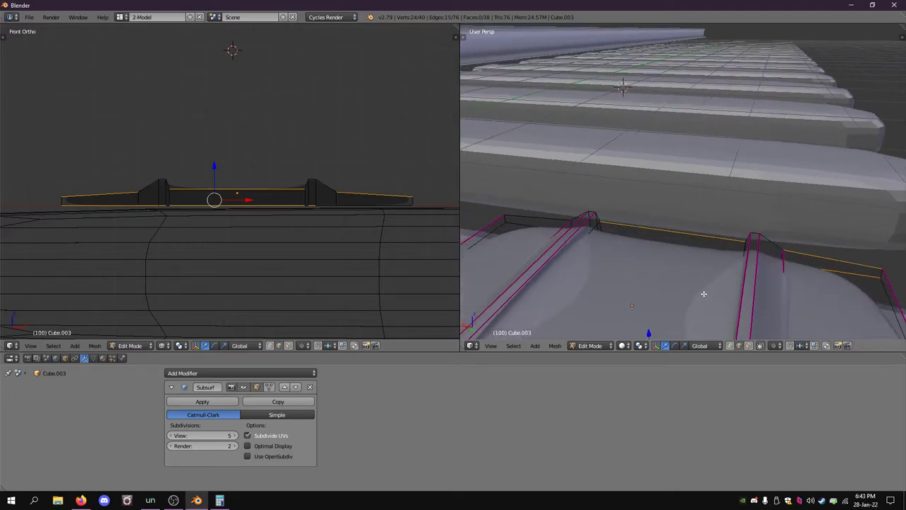
shift+middle_drag(703, 293, 673, 105)
shift+right_click(666, 208)
shift+right_click(664, 206)
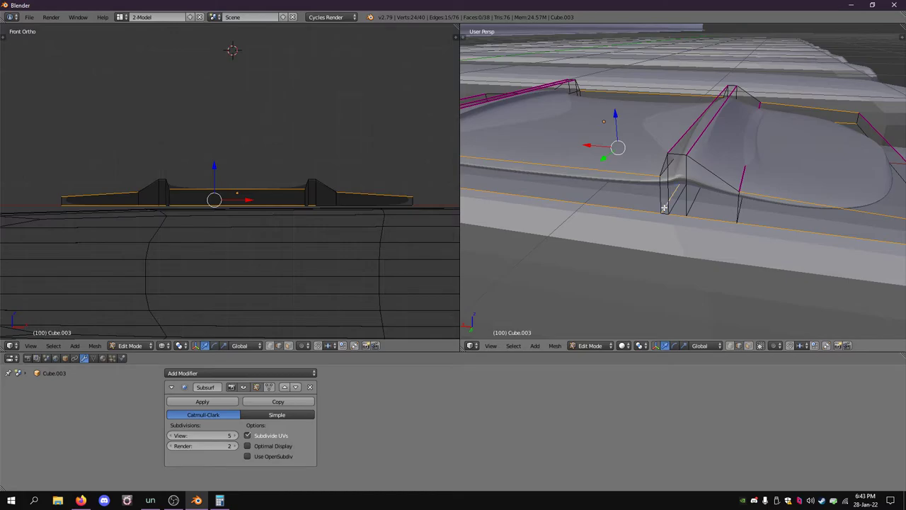
middle_drag(670, 208, 691, 164)
shift+right_click(665, 104)
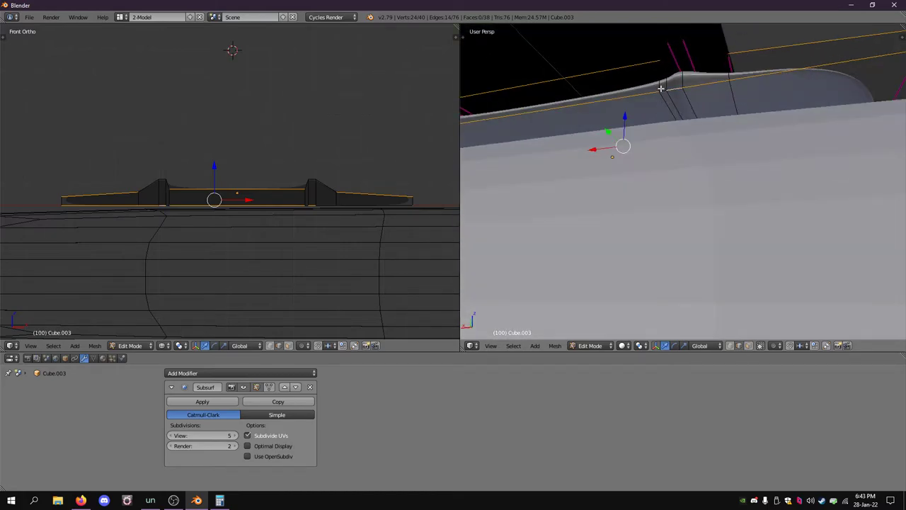
Add the top and sloped profile edges of both shoulders on the plate's rear side to the selection.
middle_drag(613, 156, 739, 203)
shift+right_click(633, 211)
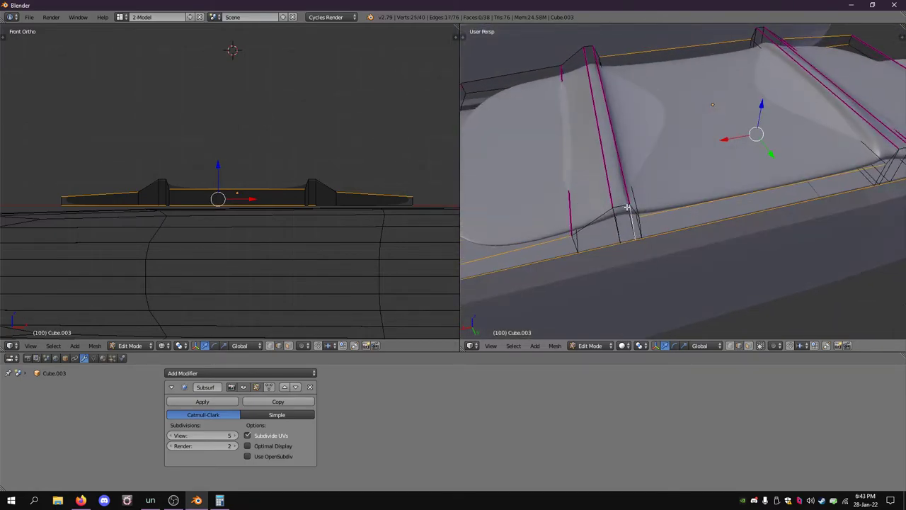
shift+right_click(632, 212)
shift+right_click(633, 211)
shift+right_click(620, 201)
shift+right_click(610, 209)
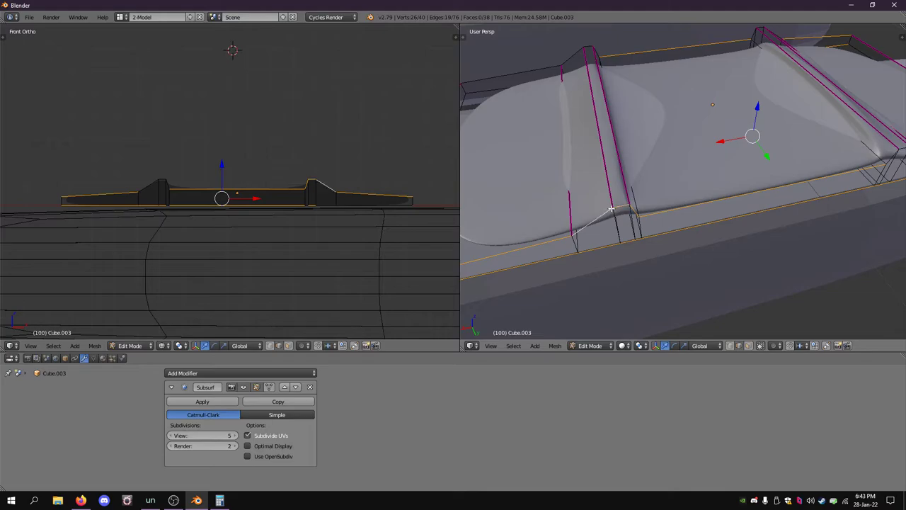
shift+right_click(886, 157)
shift+middle_drag(784, 201, 676, 222)
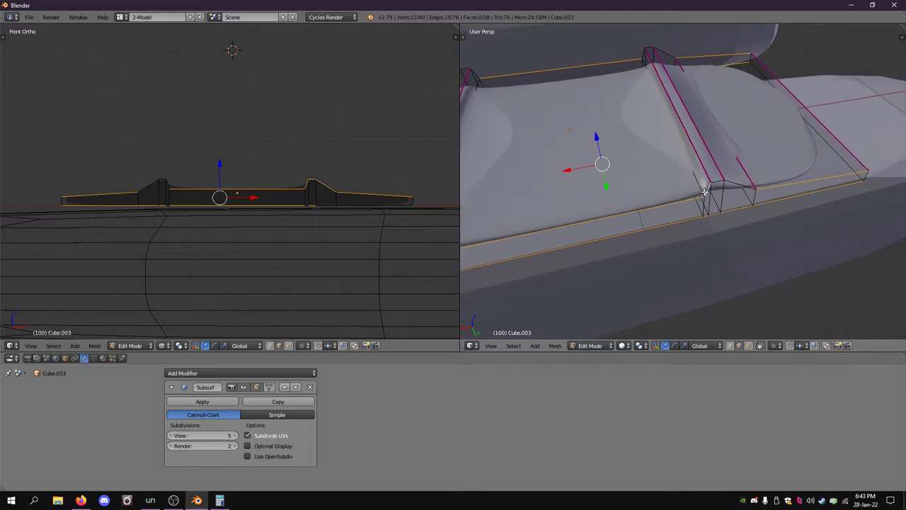
shift+right_click(710, 187)
Add the bottom and top profile edges of one shoulder and its adjoining flange on the plate's front side.
shift+middle_drag(632, 182, 809, 192)
shift+middle_drag(764, 223, 783, 159)
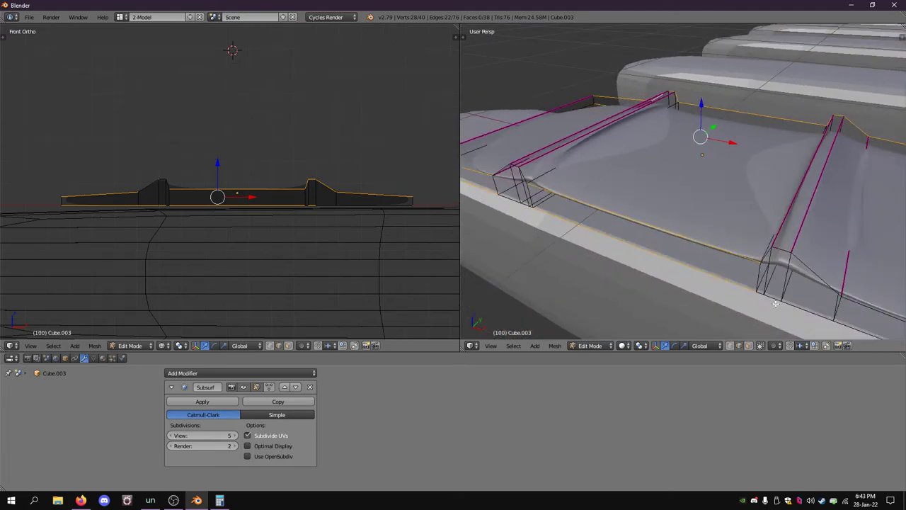
shift+right_click(756, 291)
shift+right_click(799, 309)
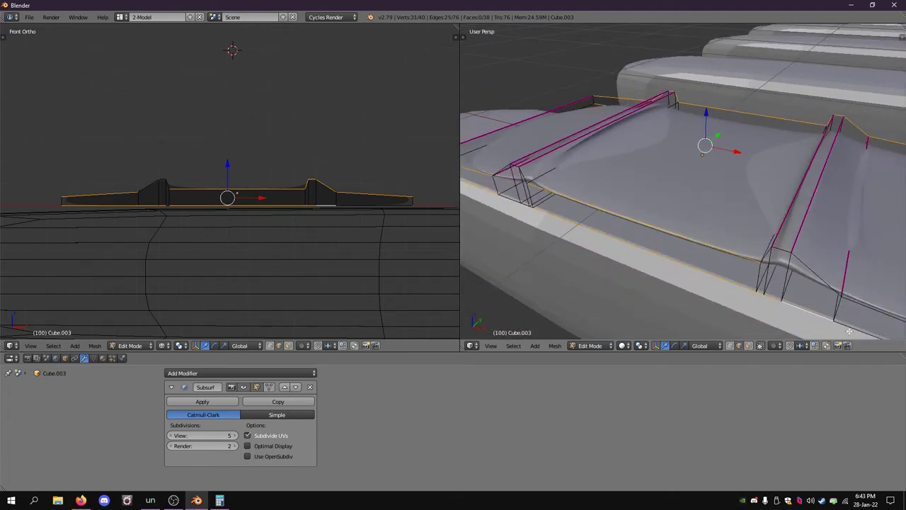
shift+right_click(849, 332)
shift+right_click(824, 278)
shift+right_click(769, 252)
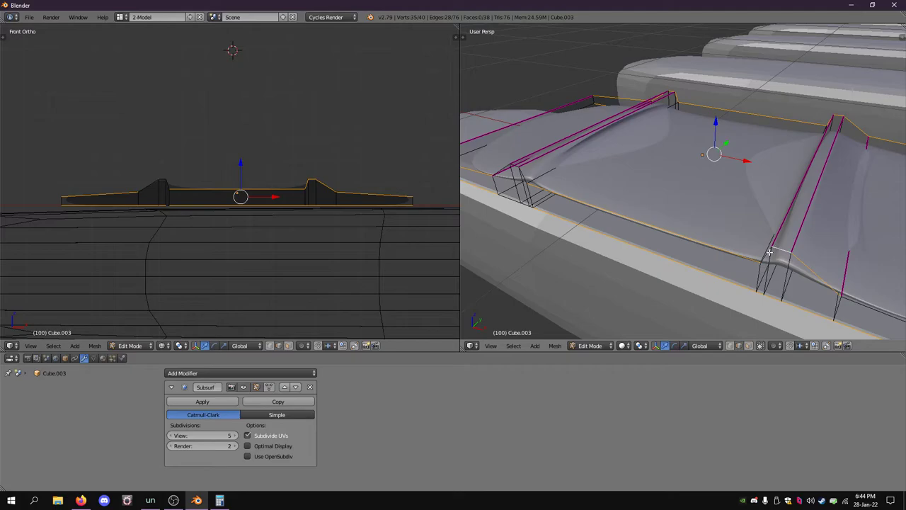
shift+right_click(855, 303)
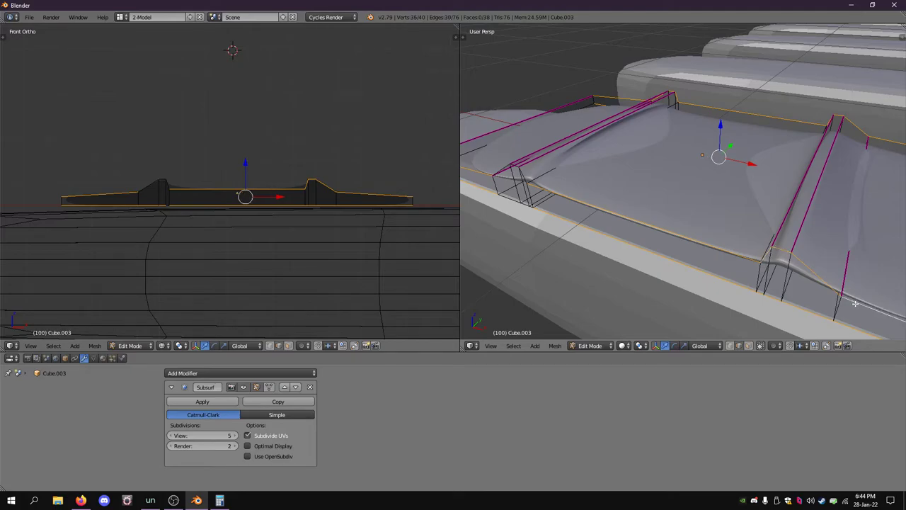
Add the other shoulder's front-side outline to the selection and crease all selected outline edges by about 0.54.
shift+right_click(524, 176)
middle_drag(584, 209, 655, 206)
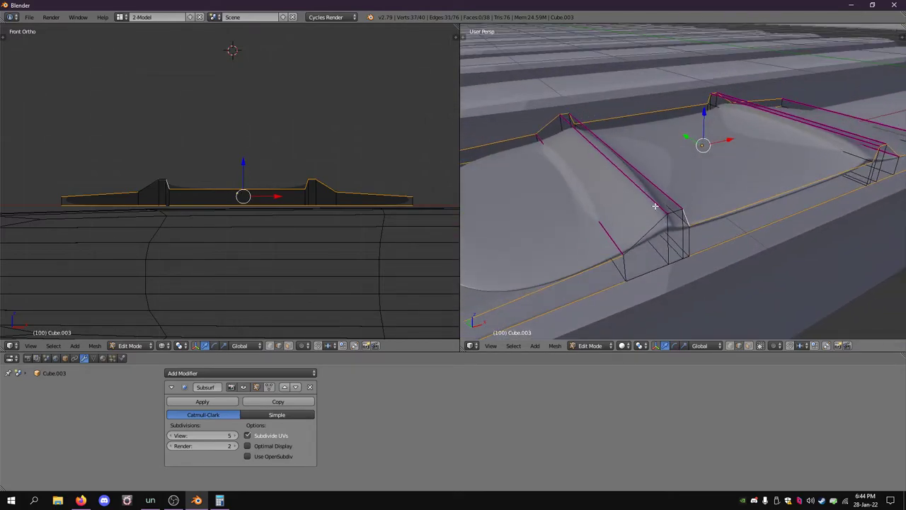
shift+right_click(683, 258)
shift+right_click(682, 258)
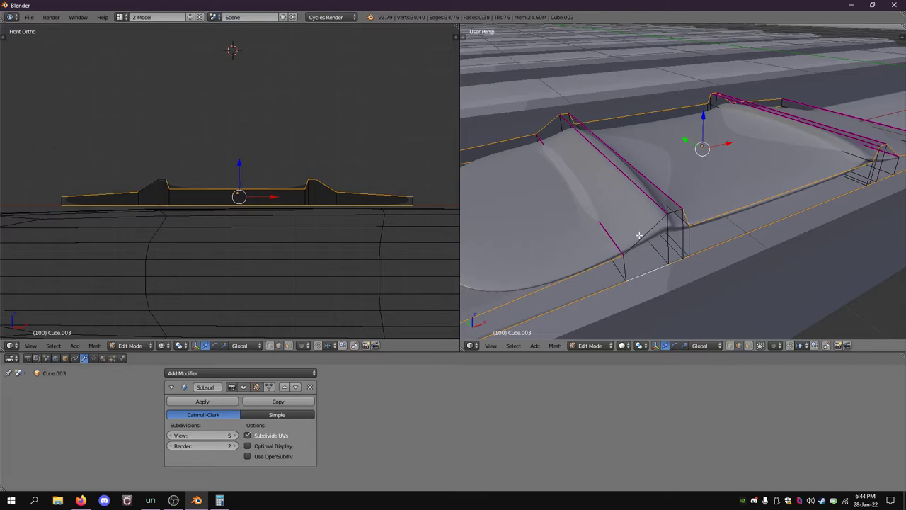
shift+right_click(665, 216)
key(shift+e)
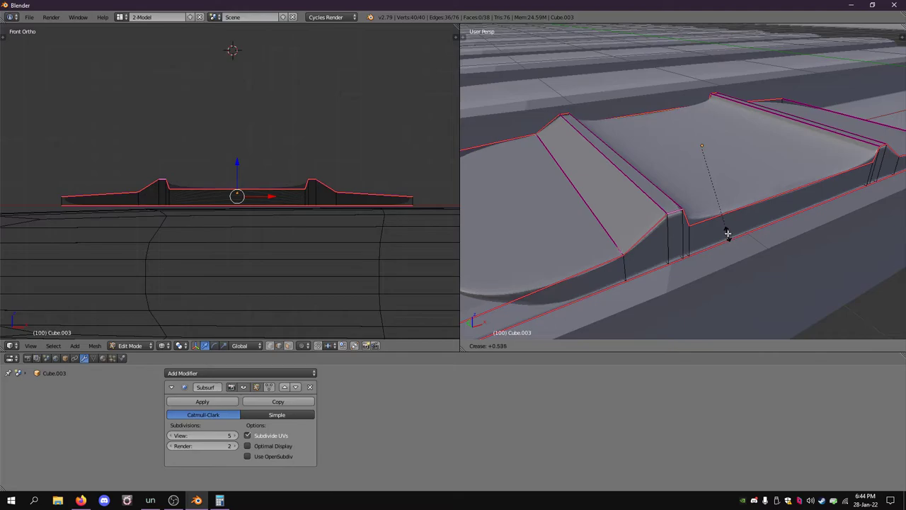
click(725, 229)
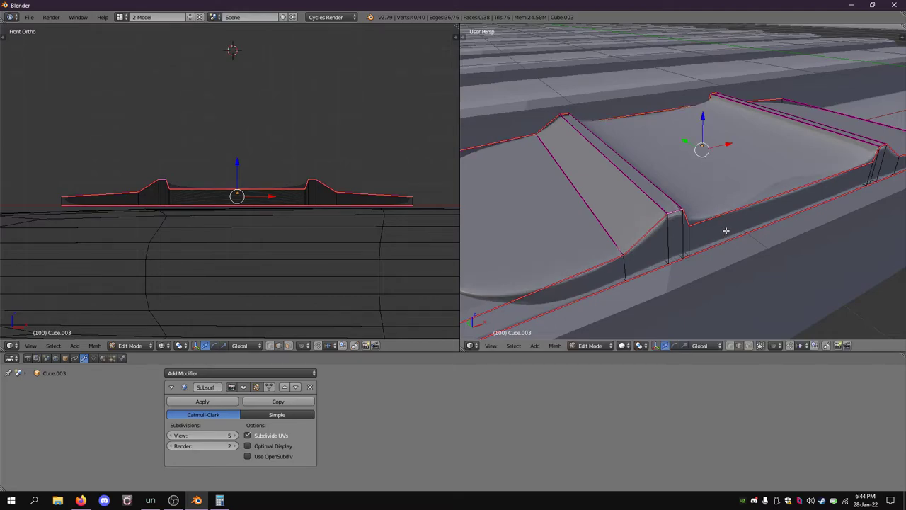
Crease the two inner crosswise edges where the middle section meets the shoulders, sharpening them in two passes.
middle_drag(787, 184, 748, 195)
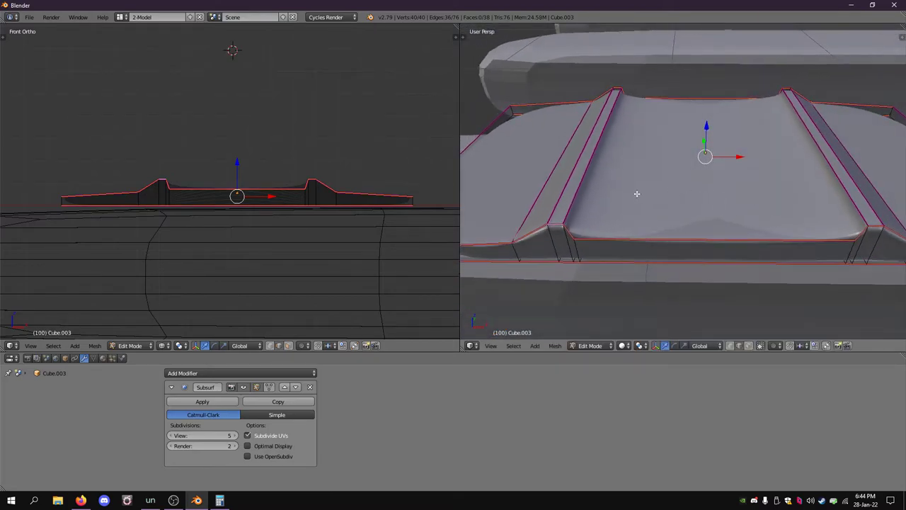
right_click(594, 203)
shift+right_click(819, 196)
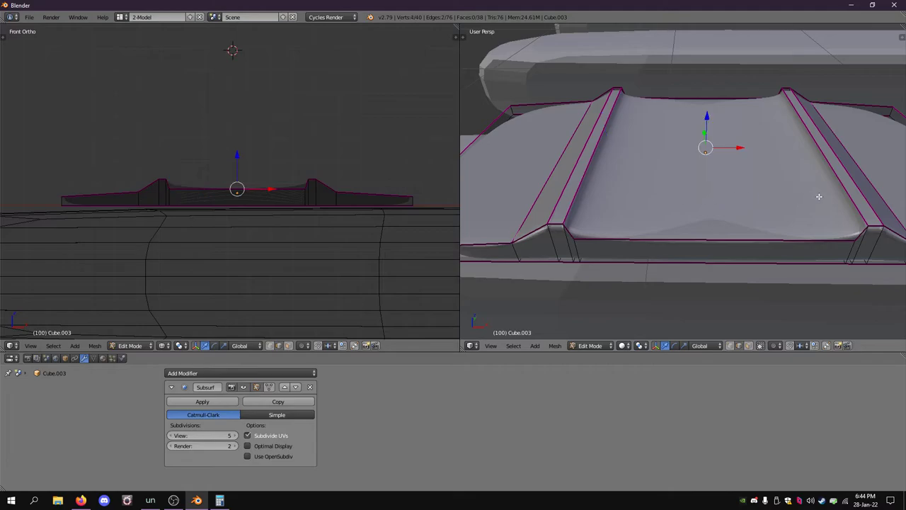
key(shift+e)
click(749, 206)
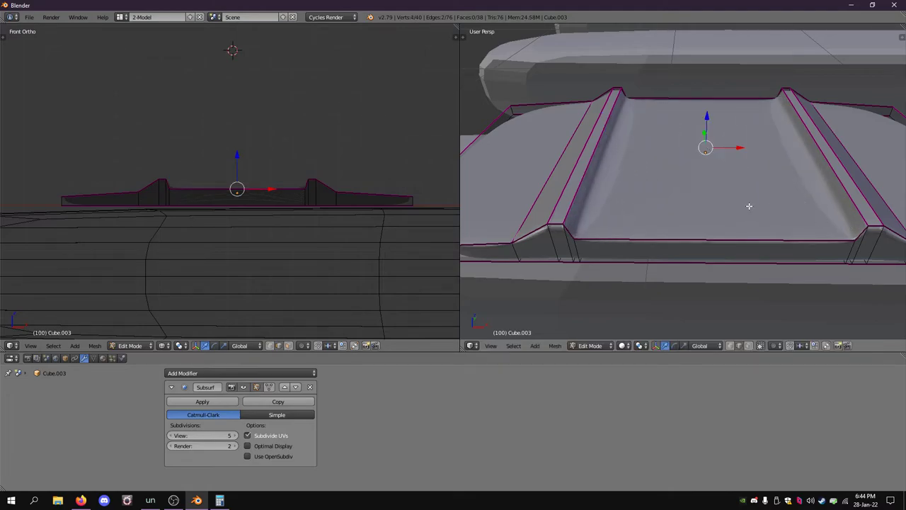
key(shift+e)
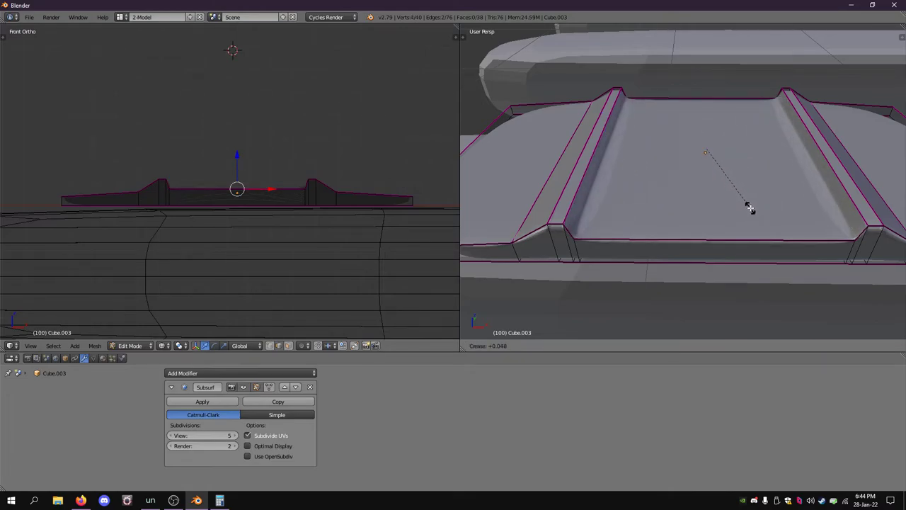
click(750, 205)
Select the four short vertical corner edges at the plate's outer ends and crease them to sharpen the rounded corners.
middle_drag(607, 263, 678, 253)
right_click(734, 254)
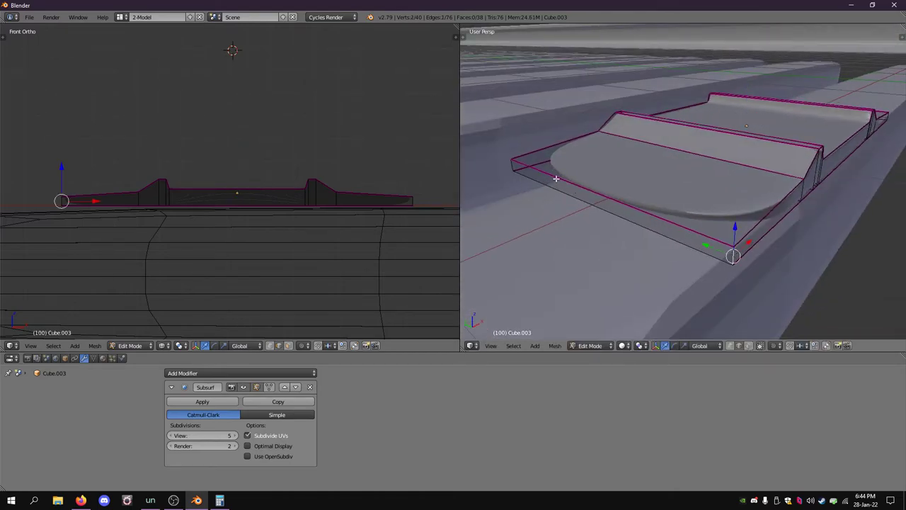
shift+right_click(514, 165)
middle_drag(738, 205, 704, 214)
shift+right_click(821, 206)
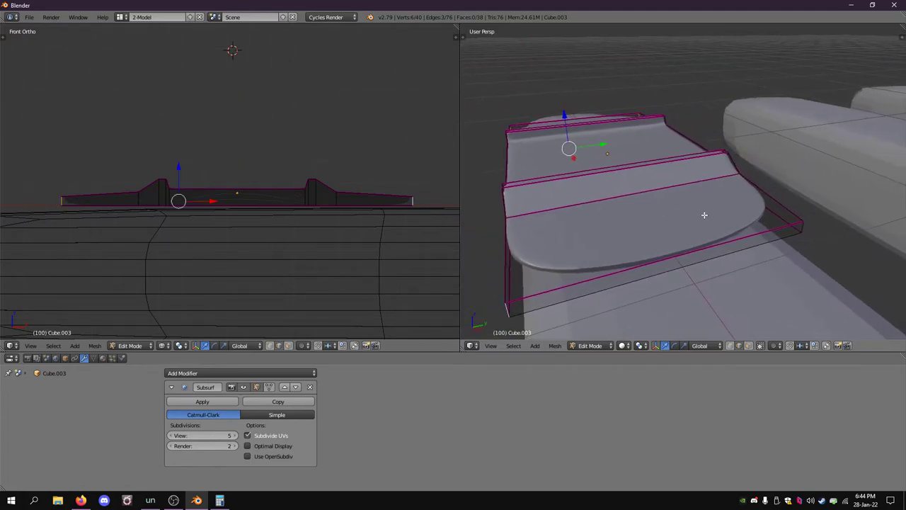
shift+right_click(803, 229)
key(shift+e)
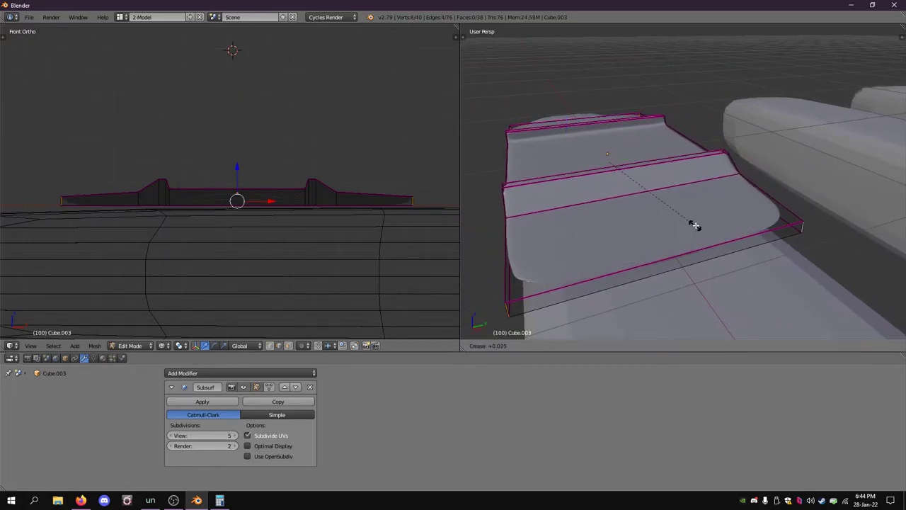
click(729, 245)
Crease the two bottom crosswise edges at the plate's outer ends and leave Edit Mode.
right_click(682, 263)
middle_drag(682, 263, 784, 247)
shift+right_click(752, 222)
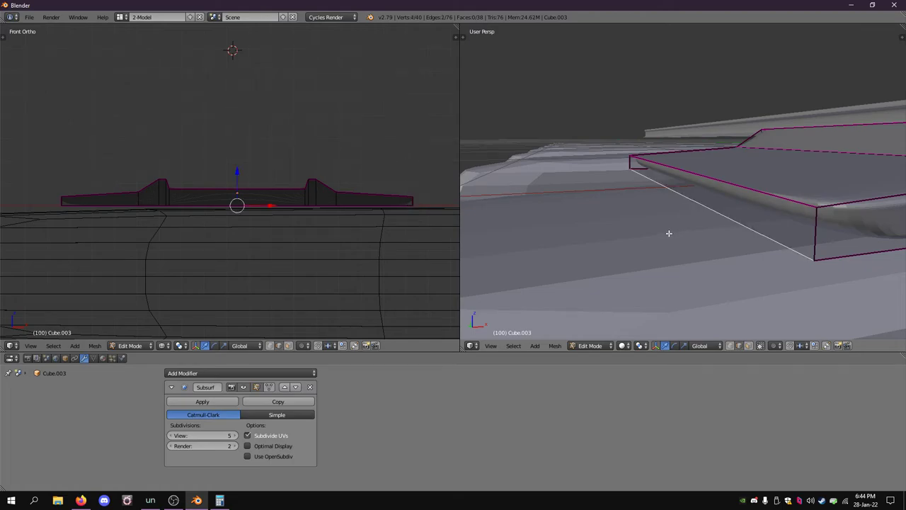
key(shift+e)
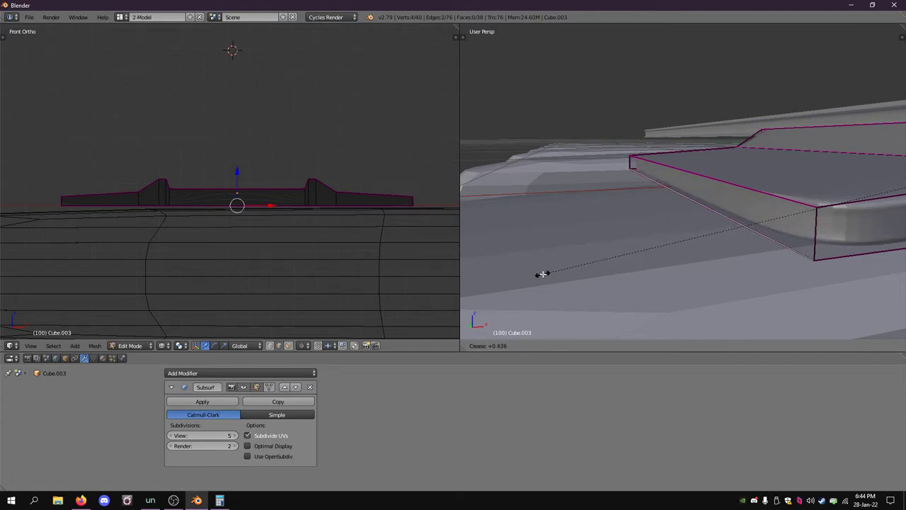
click(609, 252)
scroll(612, 252, down, 4)
shift+middle_drag(773, 244, 429, 324)
key(Tab)
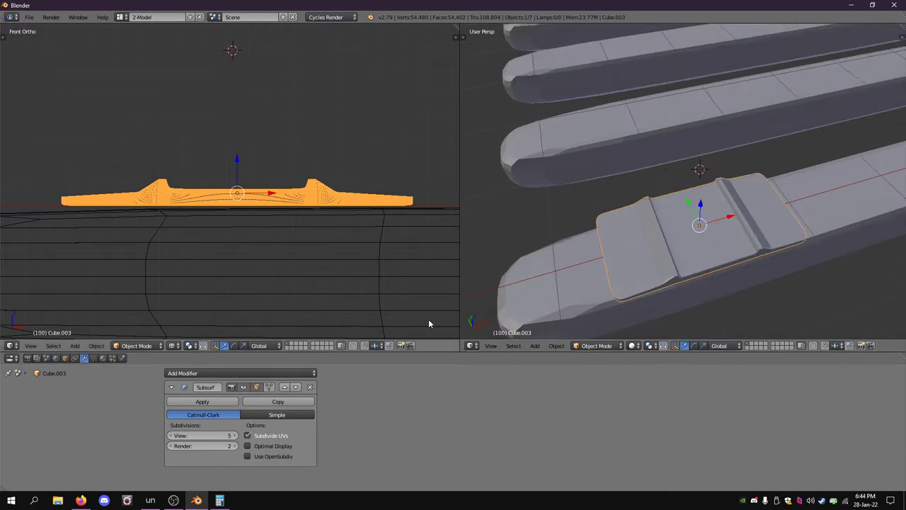
Add a cube to the plate's mesh in Edit Mode and scale it down in two passes to a small block above the plate.
key(Tab)
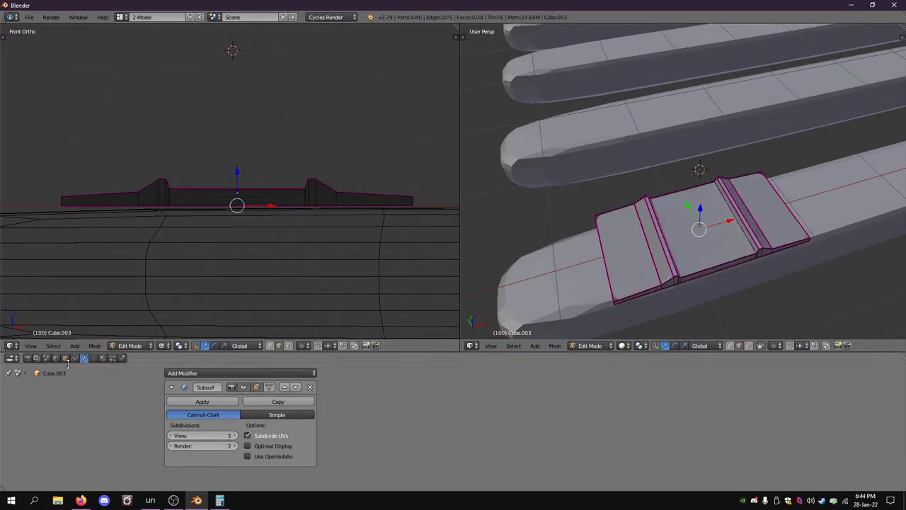
click(74, 346)
click(92, 322)
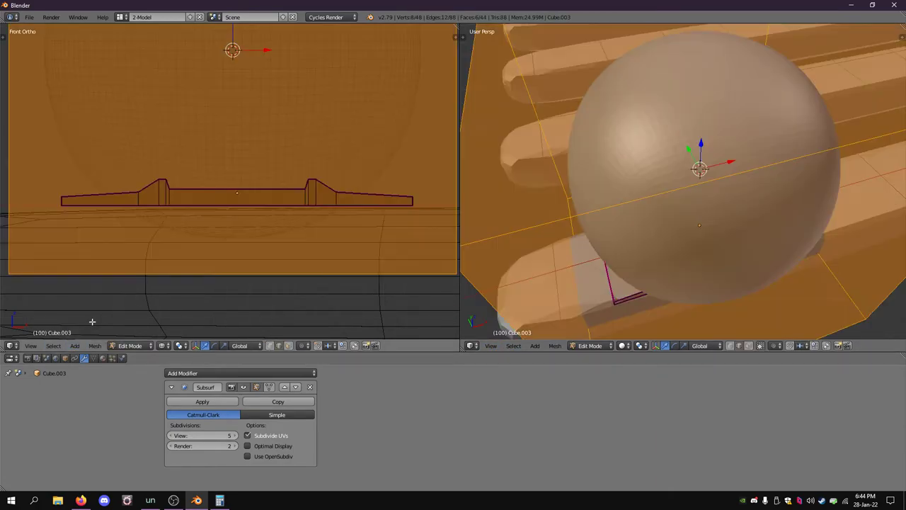
key(s)
click(286, 104)
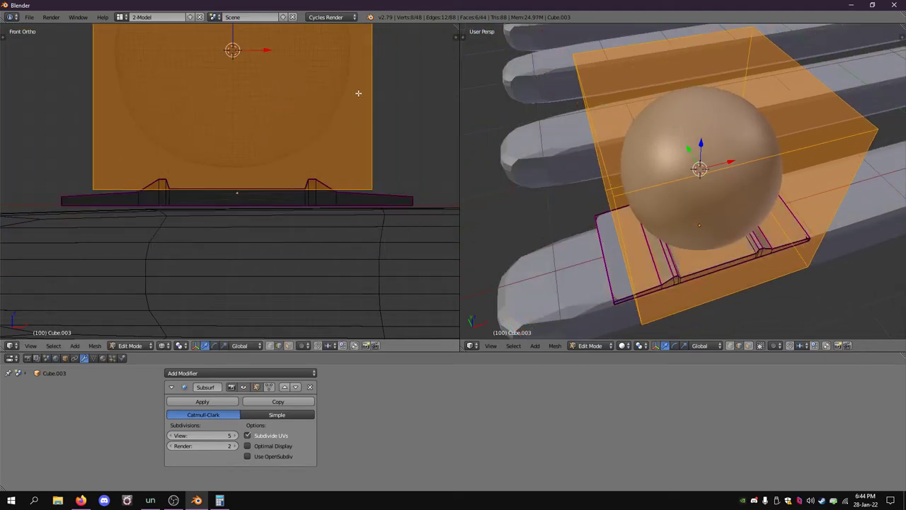
key(s)
click(281, 67)
shift+middle_drag(319, 85, 328, 172)
scroll(307, 176, up, 2)
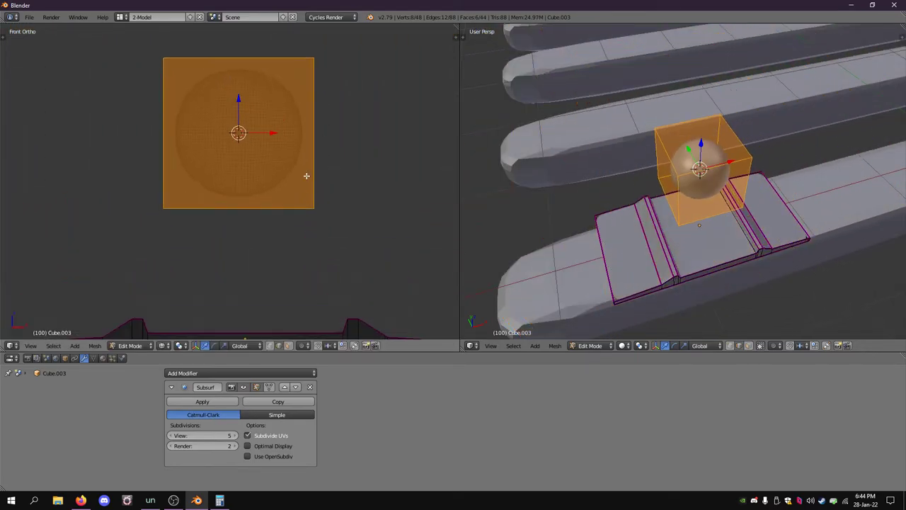
shift+middle_drag(344, 129, 341, 148)
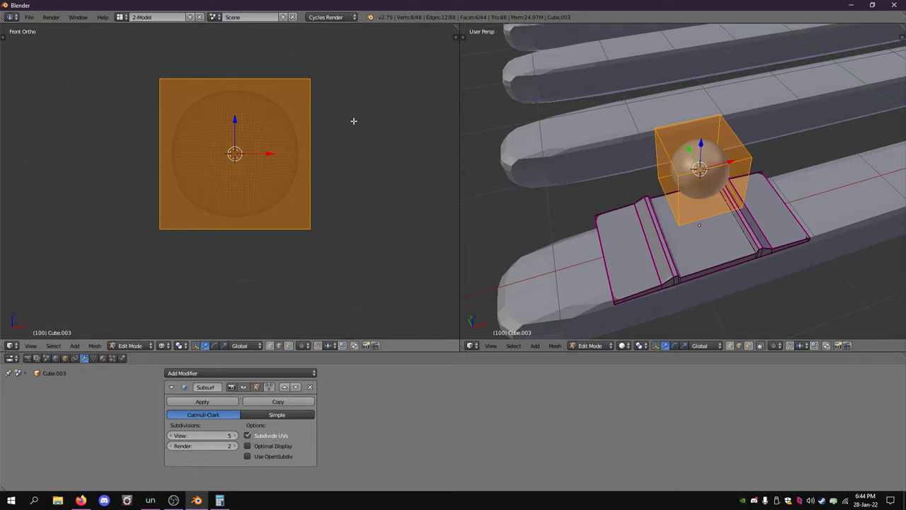
shift+scroll(364, 134, down, 3)
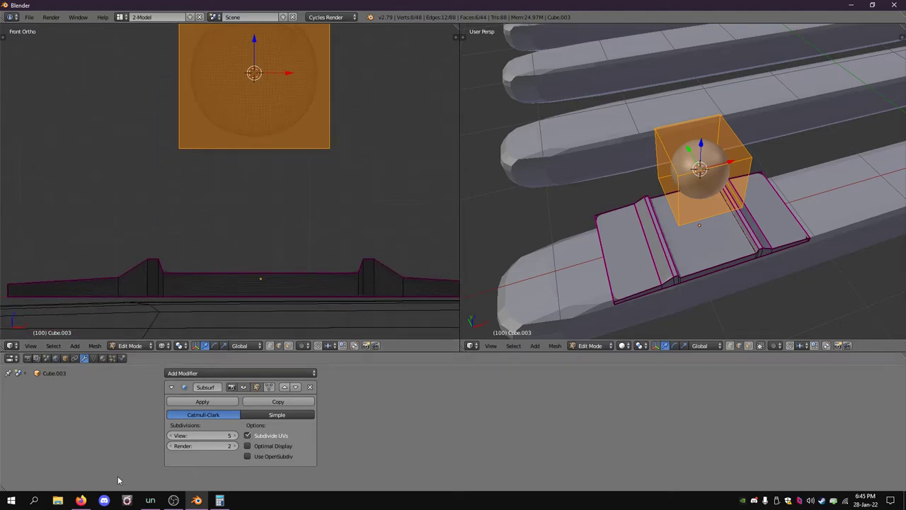
Switch to Firefox, search Google Images for "railroad spike" and open the photo of the pile of rusty spikes.
click(80, 500)
click(204, 46)
double_click(131, 48)
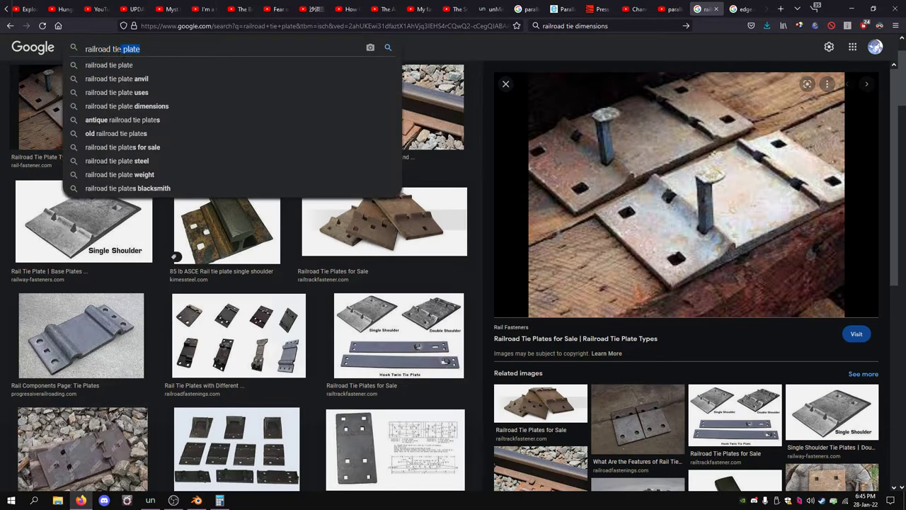
text(spike)
key(Return)
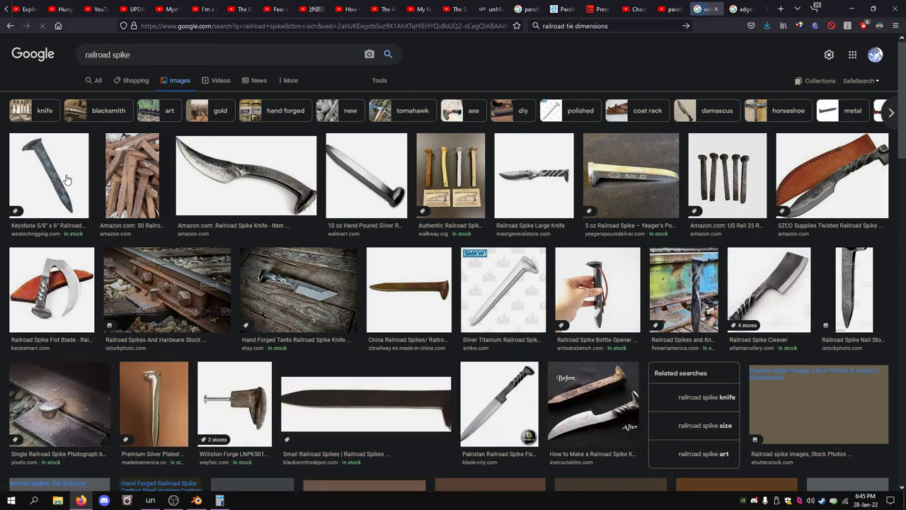
click(143, 176)
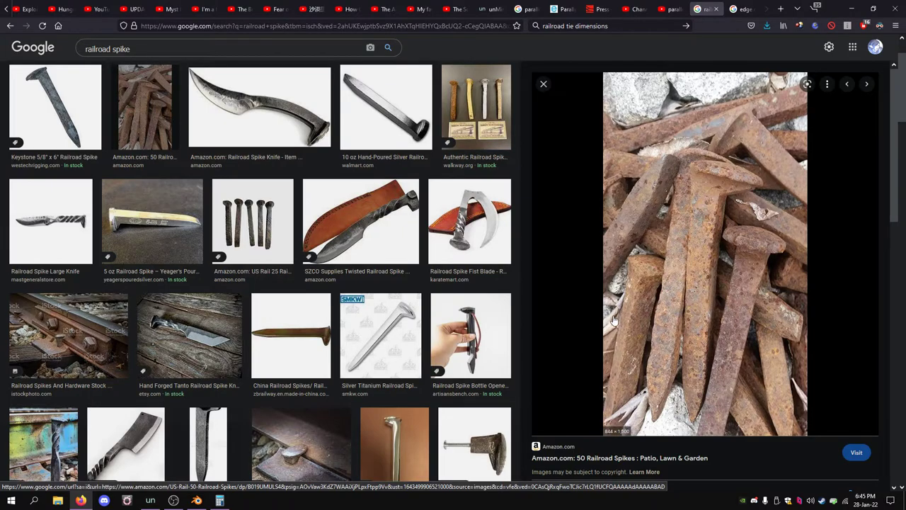
Return to Blender, scale the cube down further and place it just above the plate's flange on the +X side.
click(197, 500)
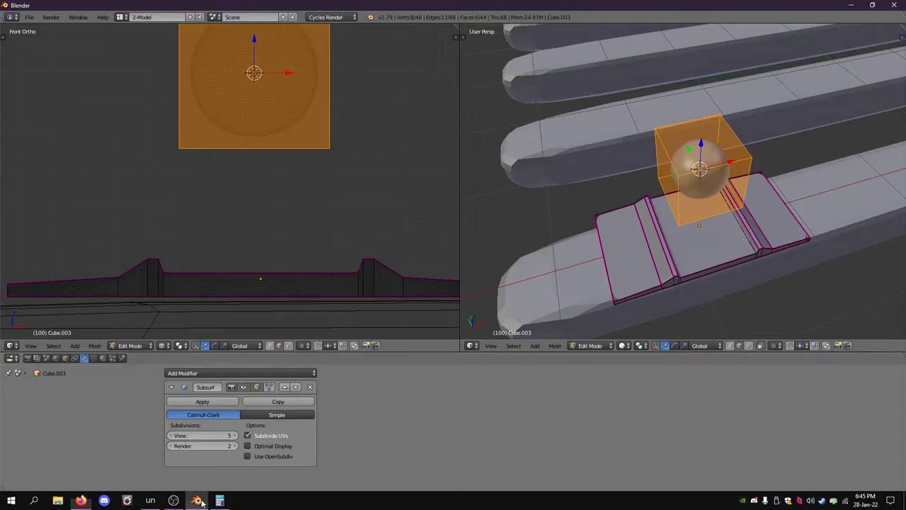
shift+middle_drag(288, 181, 289, 264)
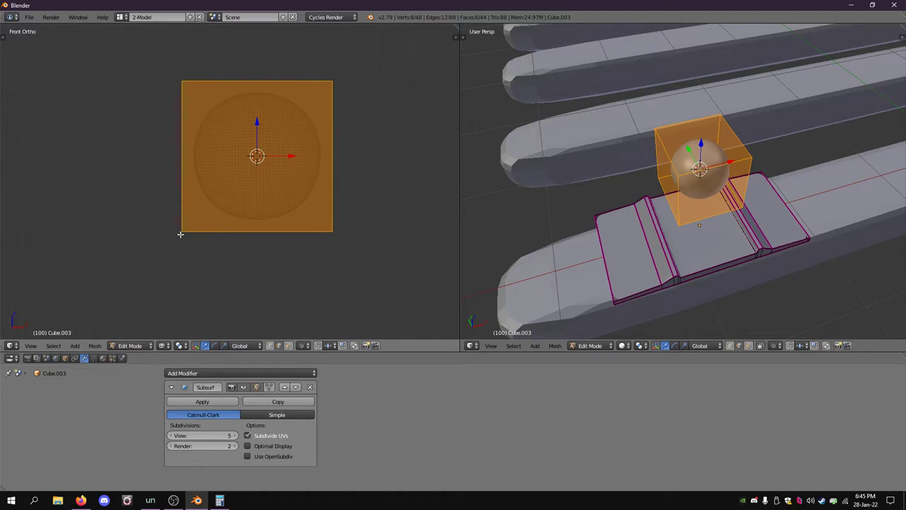
scroll(223, 235, down, 3)
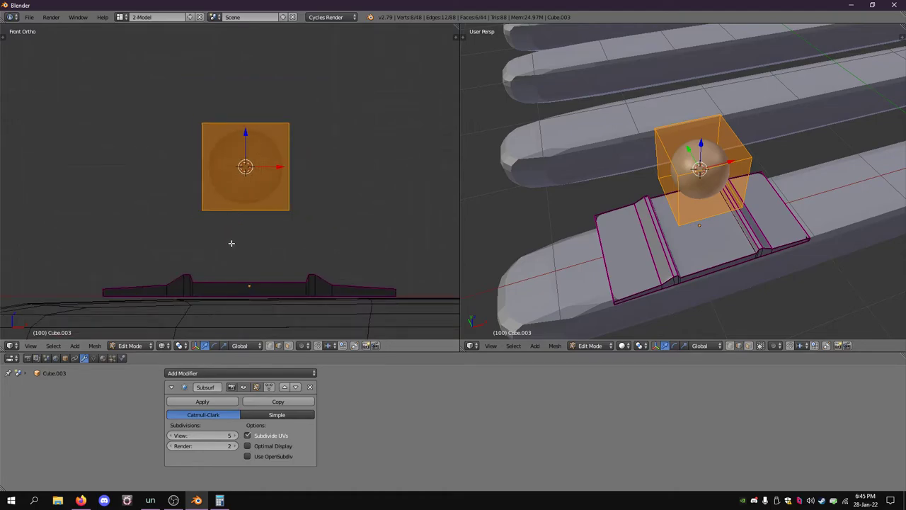
key(a)
drag(187, 104, 310, 222)
click(289, 346)
key(s)
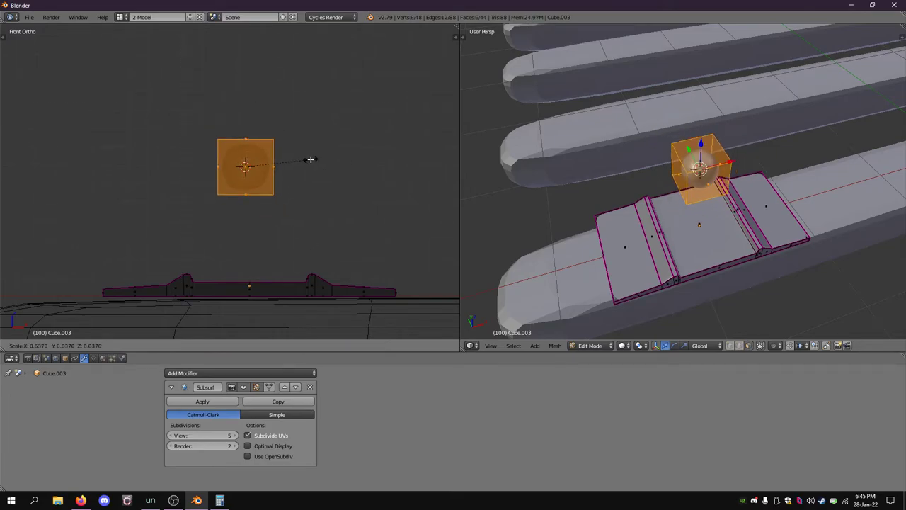
click(285, 164)
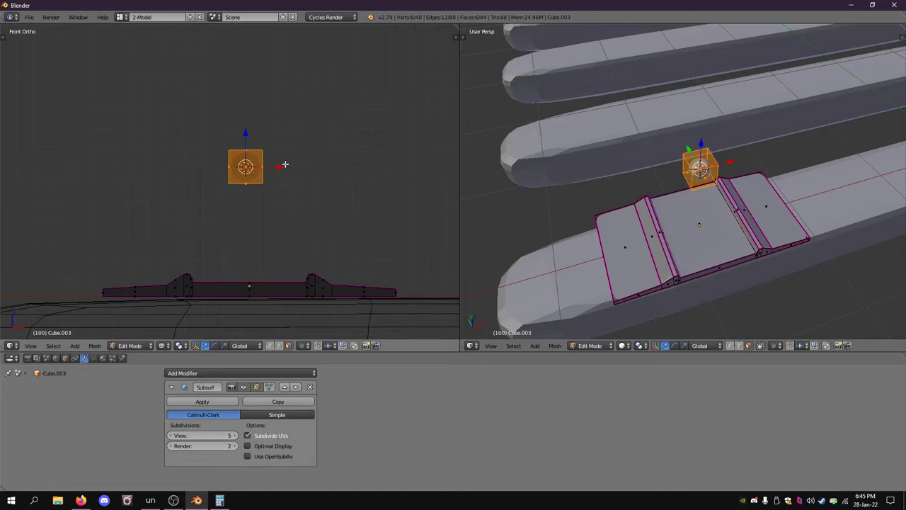
key(g)
click(400, 265)
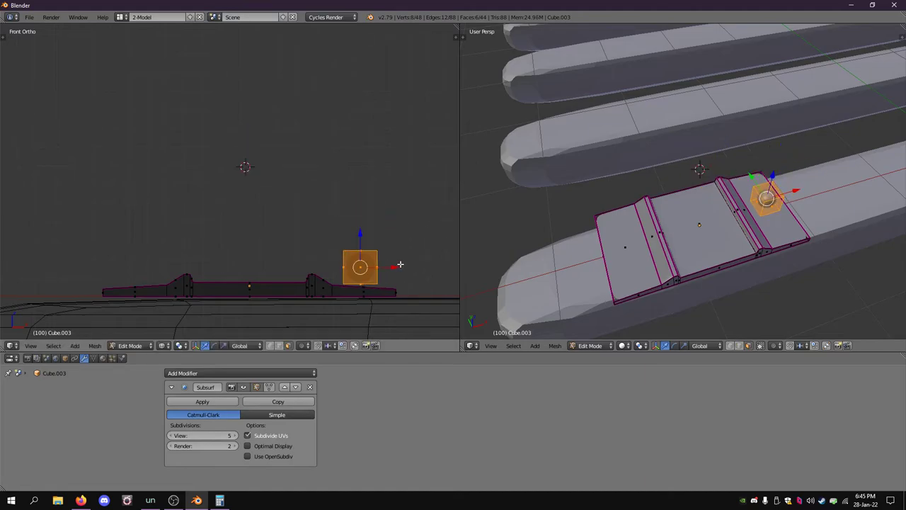
Flatten the cube into a slab by raising its bottom face about 0.13 along Z.
scroll(369, 186, up, 5)
shift+middle_drag(371, 186, 152, 184)
scroll(285, 194, up, 2)
shift+middle_drag(293, 198, 348, 210)
right_click(228, 286)
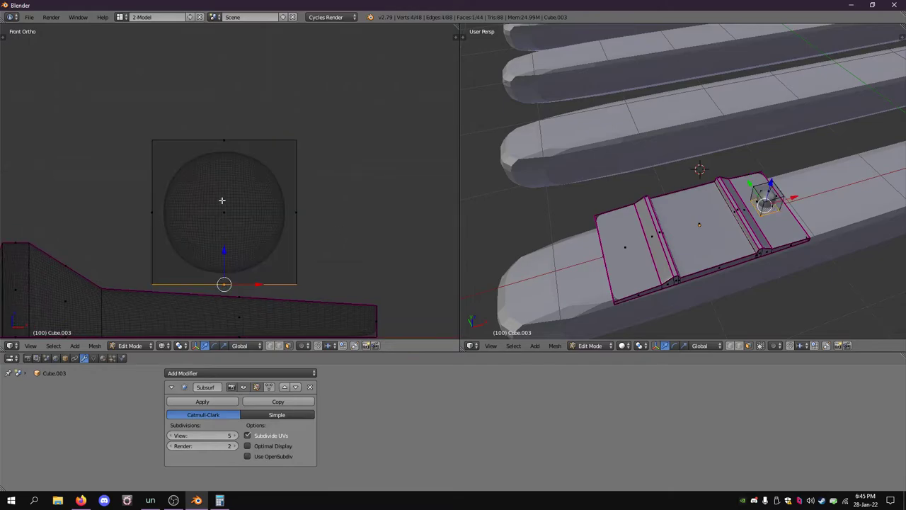
key(g)
key(z)
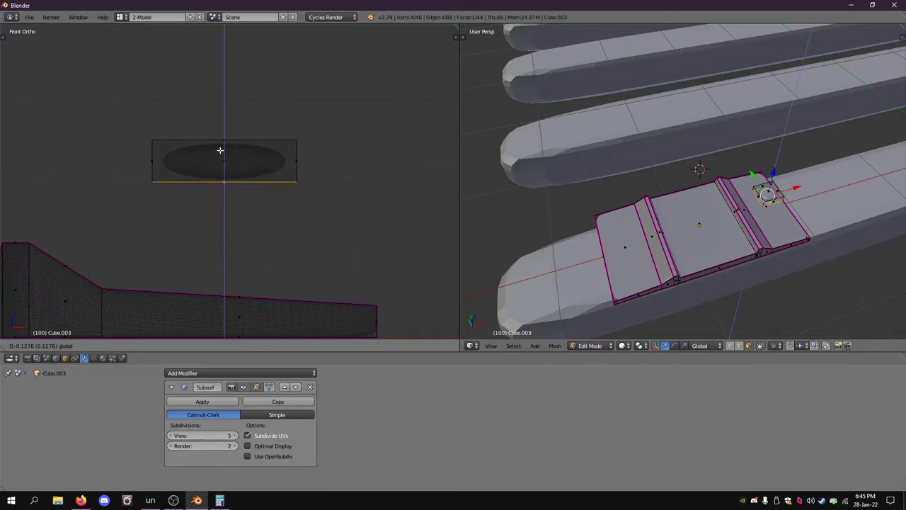
click(221, 148)
Extrude the slab's bottom face a short distance straight down to add a second layer to the spike head.
key(e)
right_click(235, 153)
key(g)
key(z)
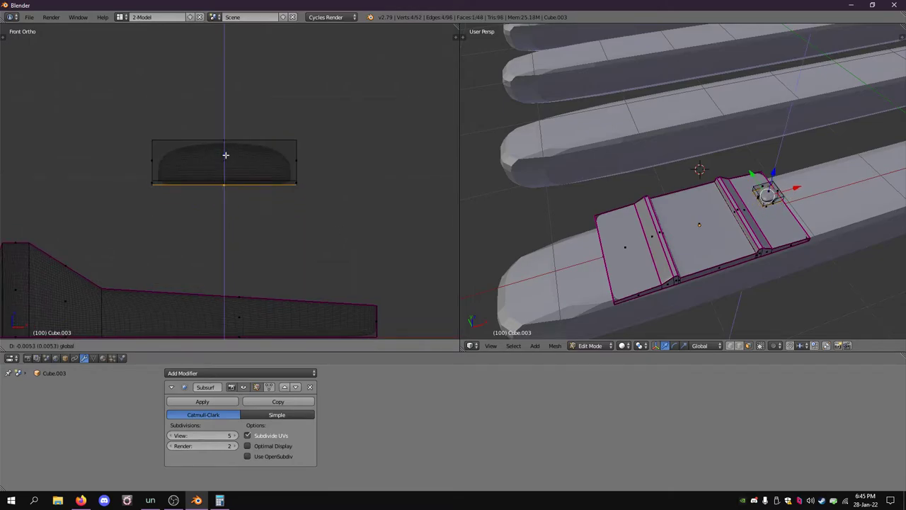
click(224, 170)
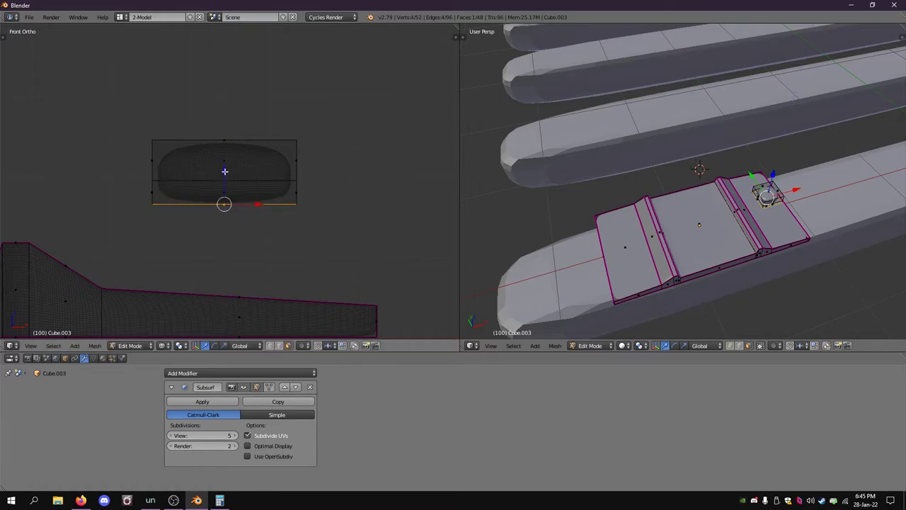
Move the lower layer's outer bottom edge inward along X to slope the underside of the spike head.
click(279, 345)
right_click(298, 205)
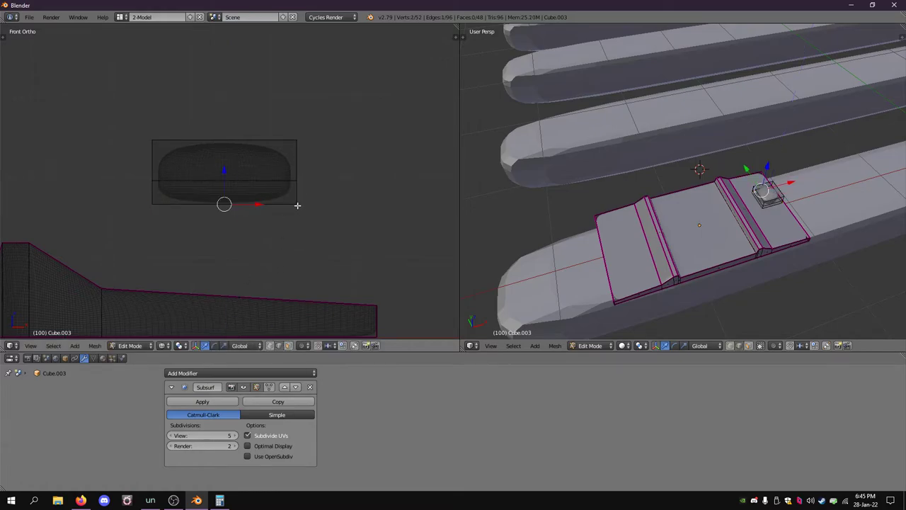
right_click(296, 206)
key(a)
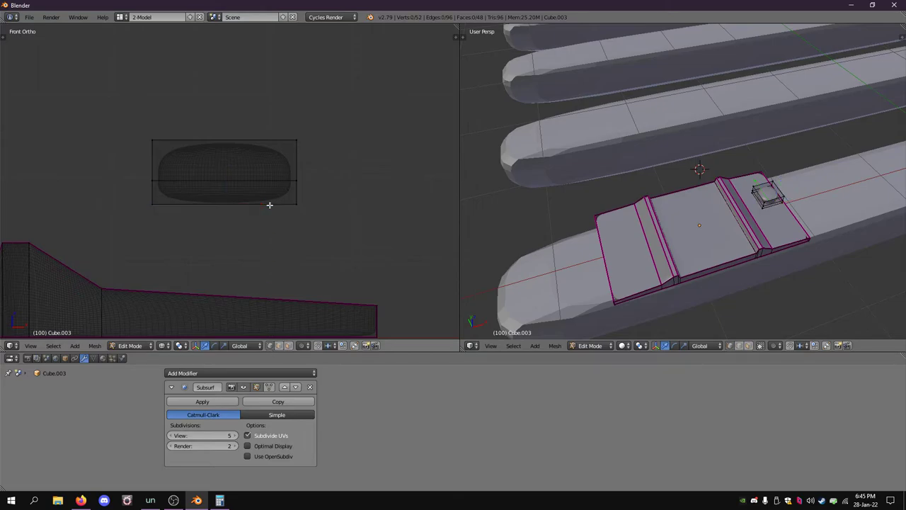
key(b)
drag(278, 188, 338, 235)
key(g)
key(x)
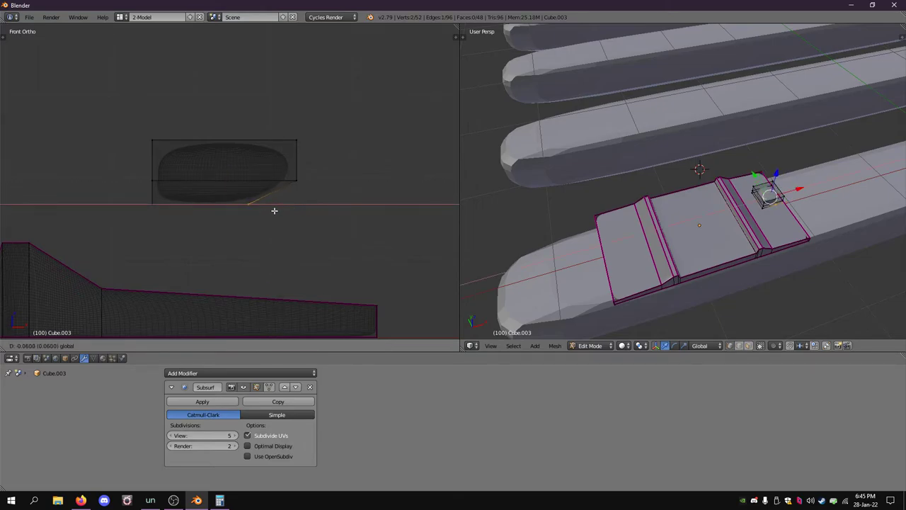
click(240, 213)
Extrude the head's narrowed bottom face straight down through the plate to just below its underside to form the spike's shank.
key(a)
key(b)
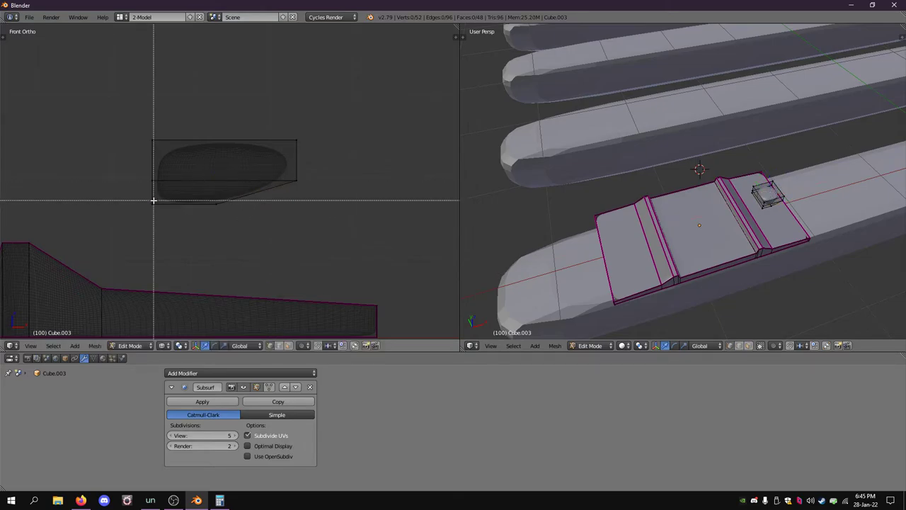
drag(149, 195, 242, 224)
key(e)
key(z)
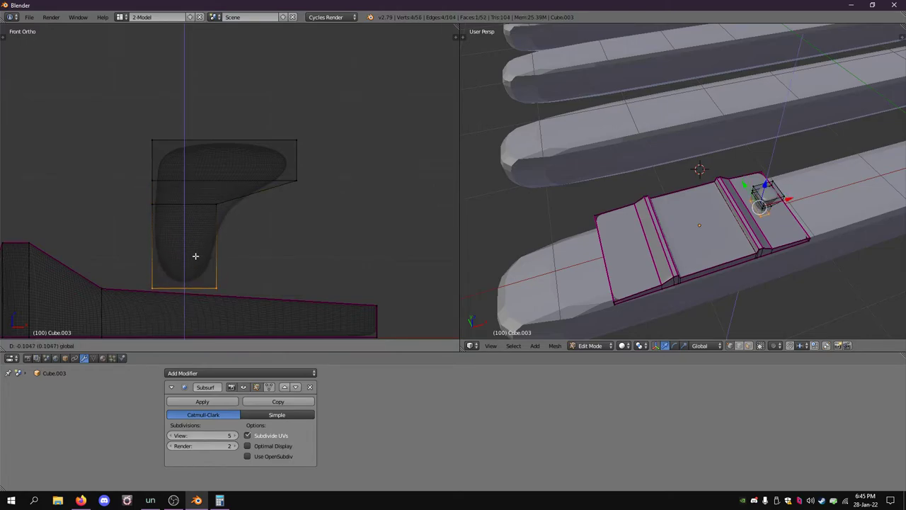
click(205, 311)
Crease the edges of the shank's bottom face by 1.
shift+middle_drag(287, 263, 315, 199)
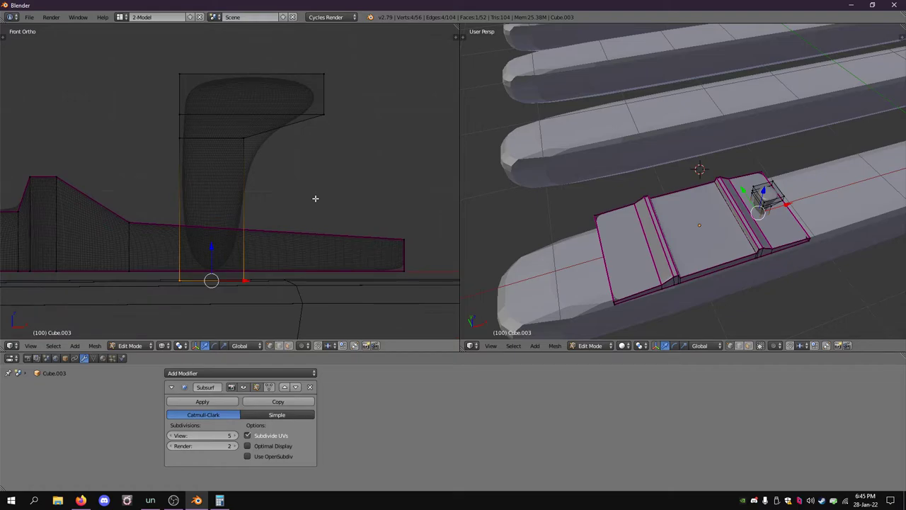
key(shift+e)
key(1)
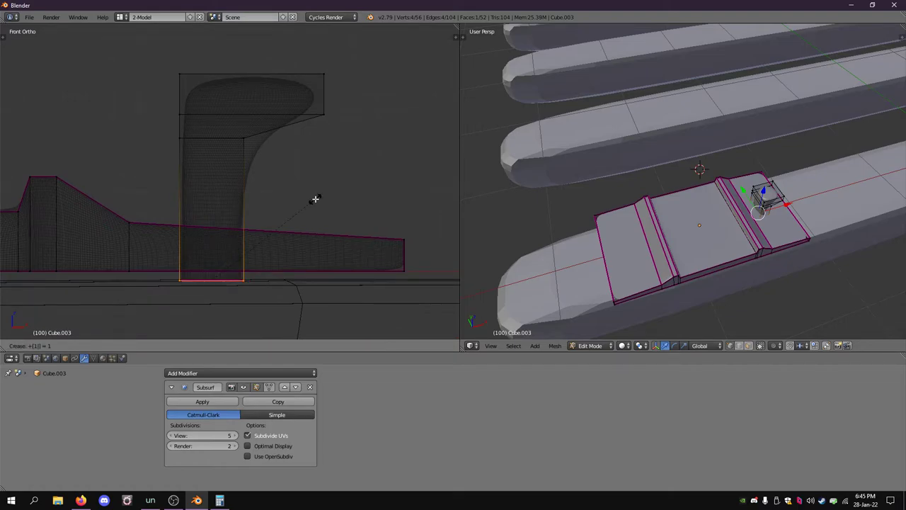
click(315, 198)
Crease the four top edges of the spike head, and reduce that crease by about 0.6.
shift+middle_drag(727, 242, 622, 243)
scroll(678, 241, up, 5)
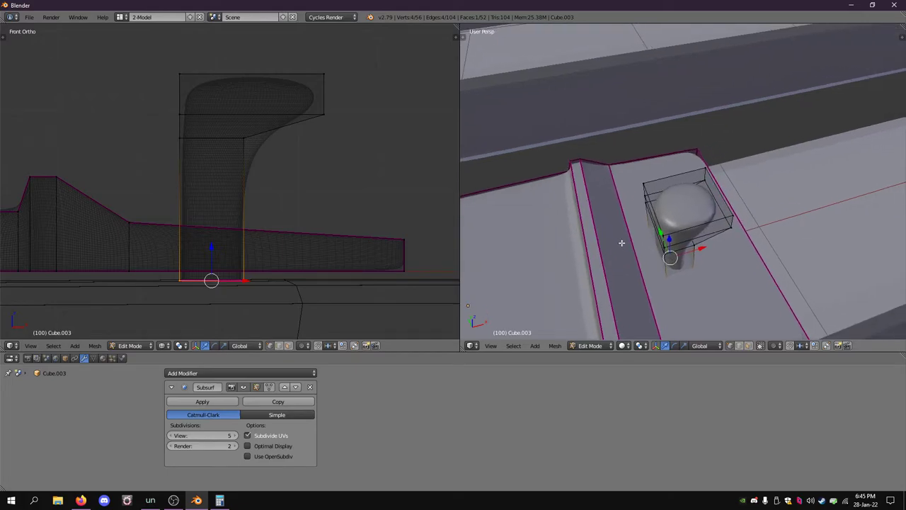
right_click(702, 223)
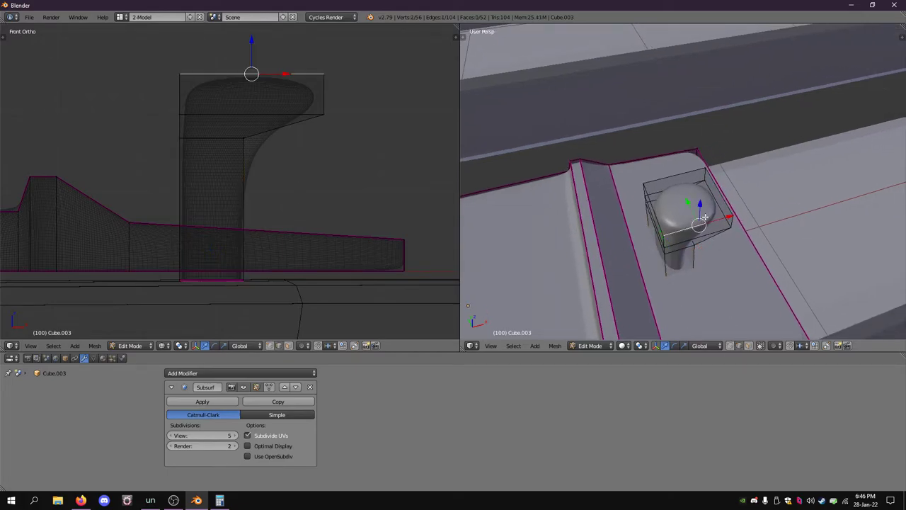
shift+right_click(721, 199)
shift+right_click(677, 171)
shift+right_click(649, 206)
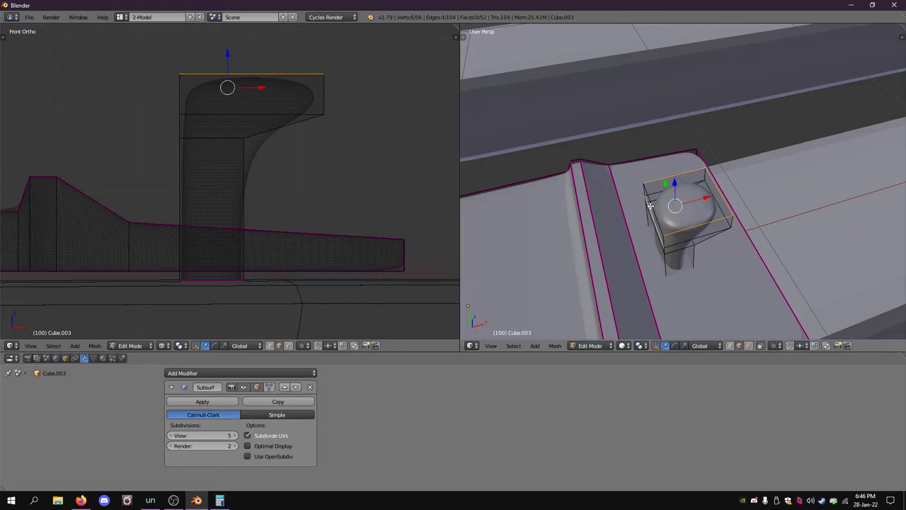
shift+right_click(652, 205)
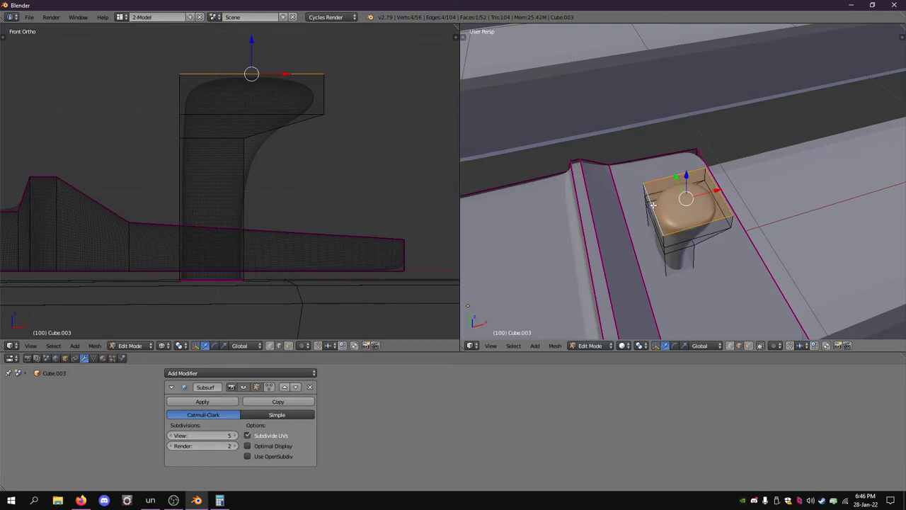
key(shift+e)
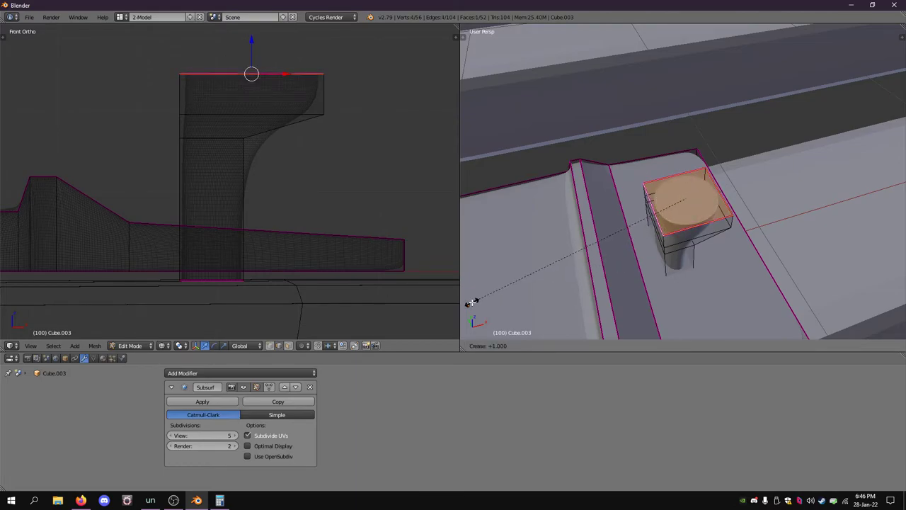
click(578, 255)
key(shift+e)
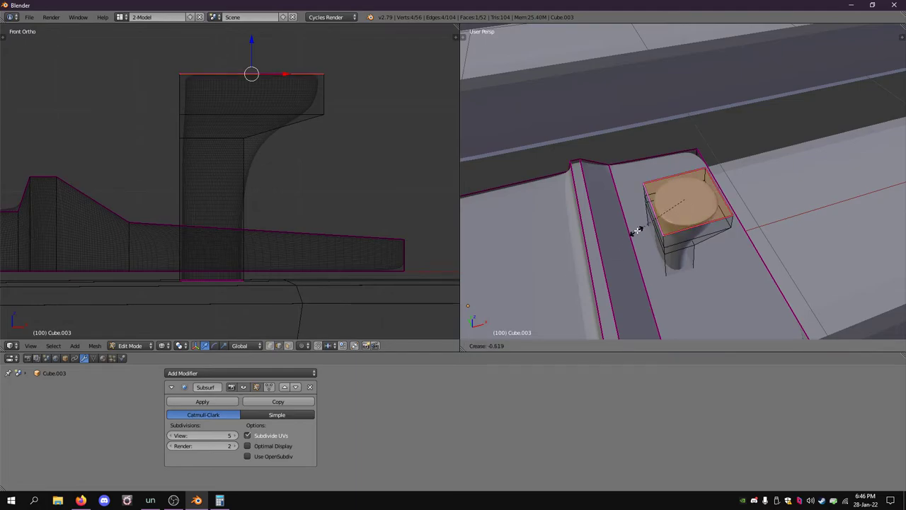
click(639, 227)
Crease the five edges around the head's sloped underside and the top of the shank.
right_click(698, 236)
middle_drag(738, 245, 747, 212)
right_click(658, 222)
shift+right_click(696, 218)
shift+right_click(668, 222)
shift+right_click(709, 211)
shift+right_click(705, 211)
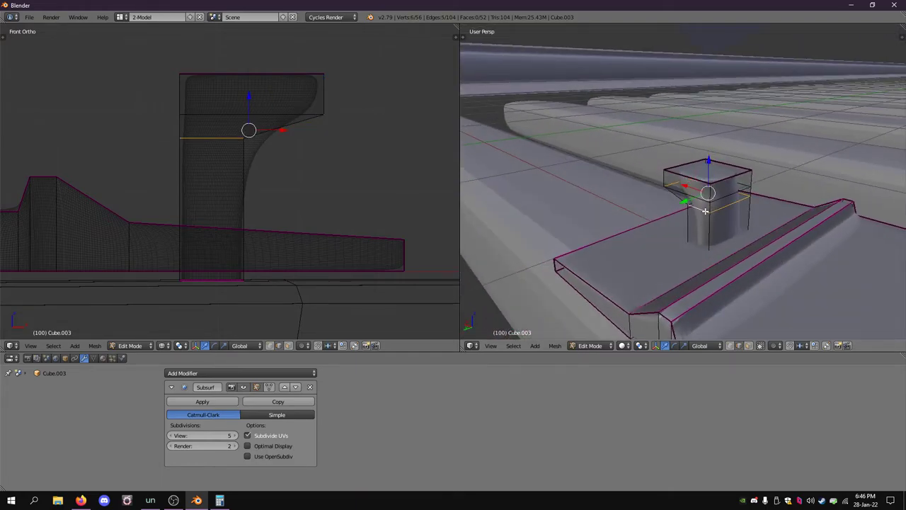
key(shift+e)
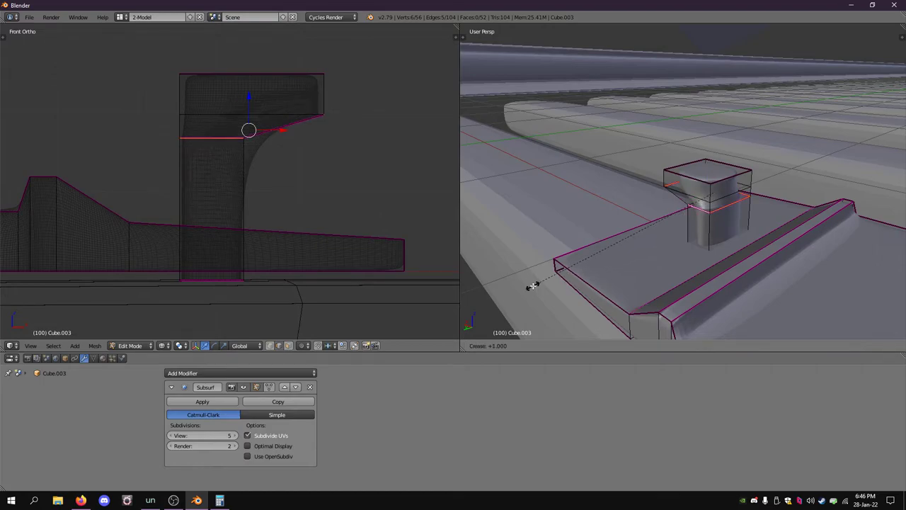
click(609, 254)
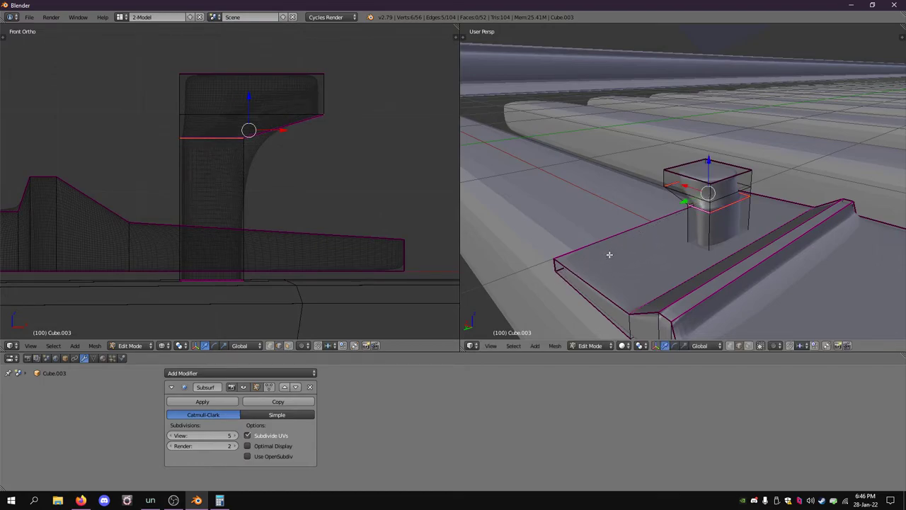
Try creasing three edges of the loop around the middle of the spike head by 1, and undo it.
right_click(723, 199)
shift+right_click(706, 200)
key(z)
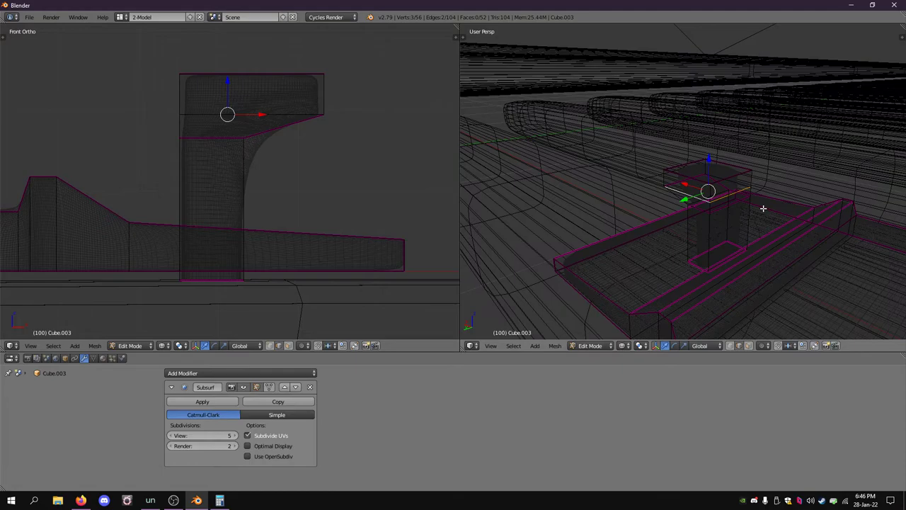
key(z)
middle_drag(772, 206, 661, 227)
shift+right_click(660, 228)
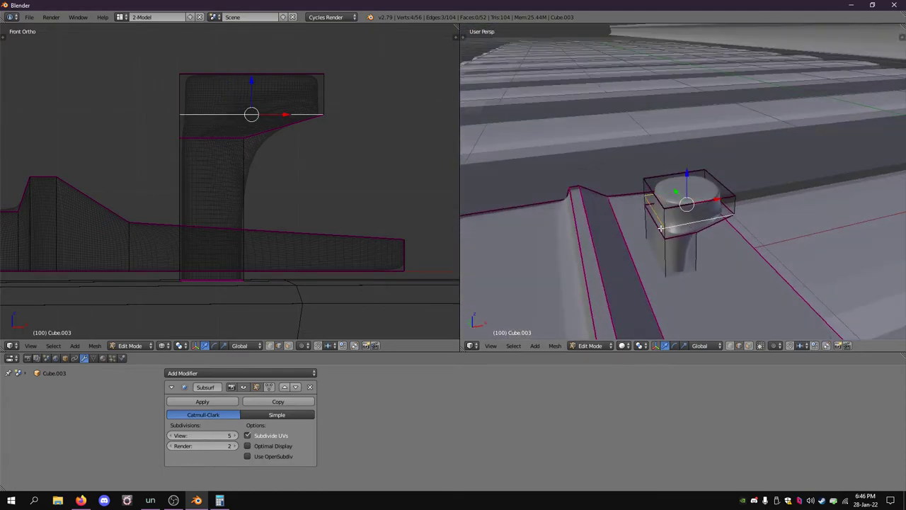
key(shift+e)
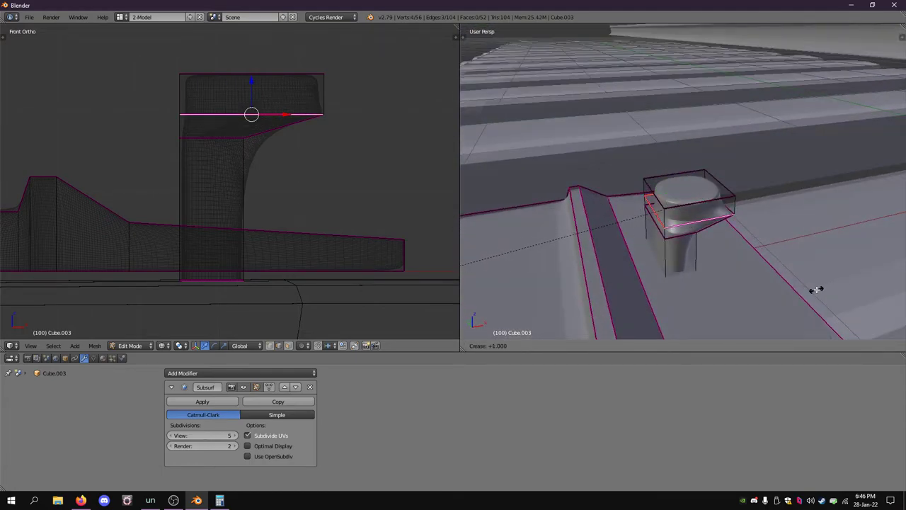
click(816, 289)
key(ctrl+z)
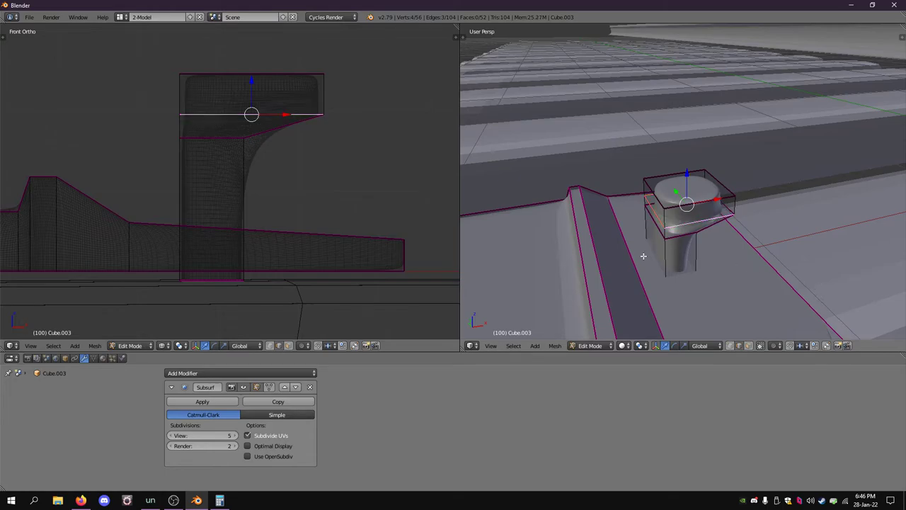
Try creasing all four edges of the loop around the middle of the spike head by 1.
middle_drag(759, 282, 657, 279)
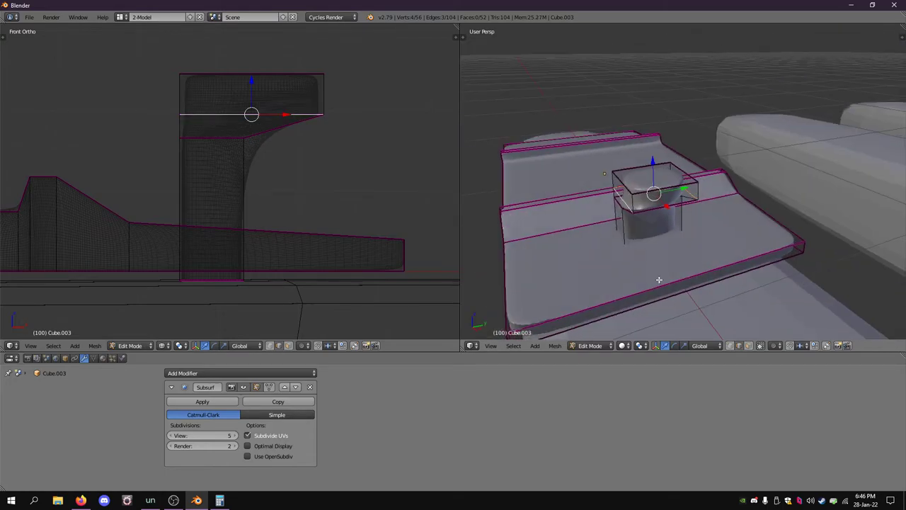
shift+right_click(649, 213)
middle_drag(649, 226, 780, 249)
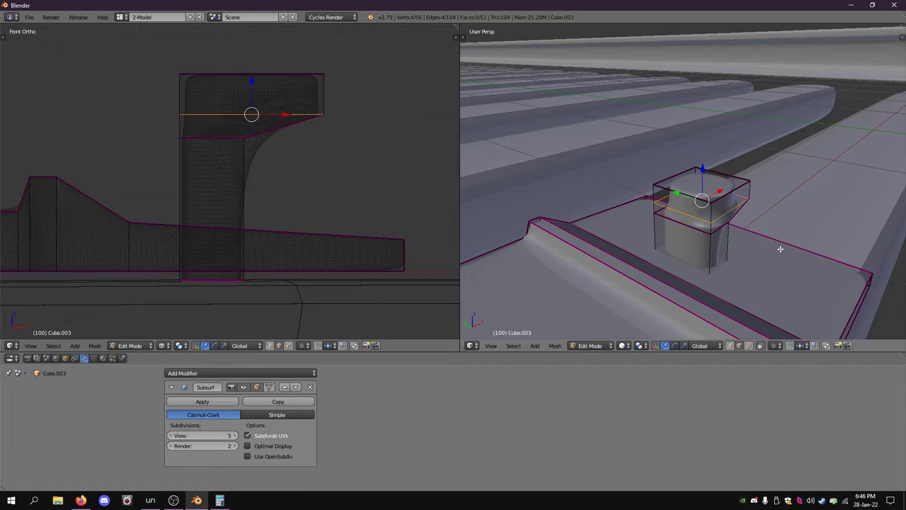
key(shift+e)
text(1)
key(Return)
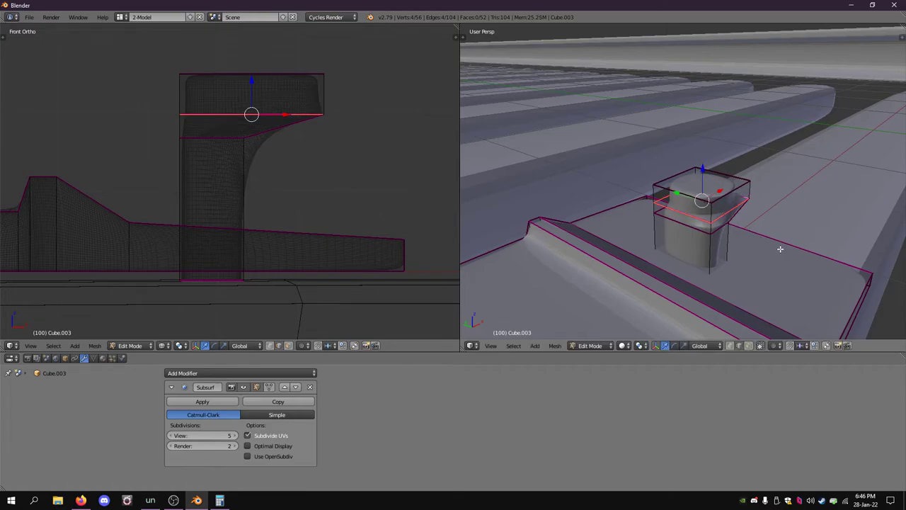
scroll(757, 245, up, 8)
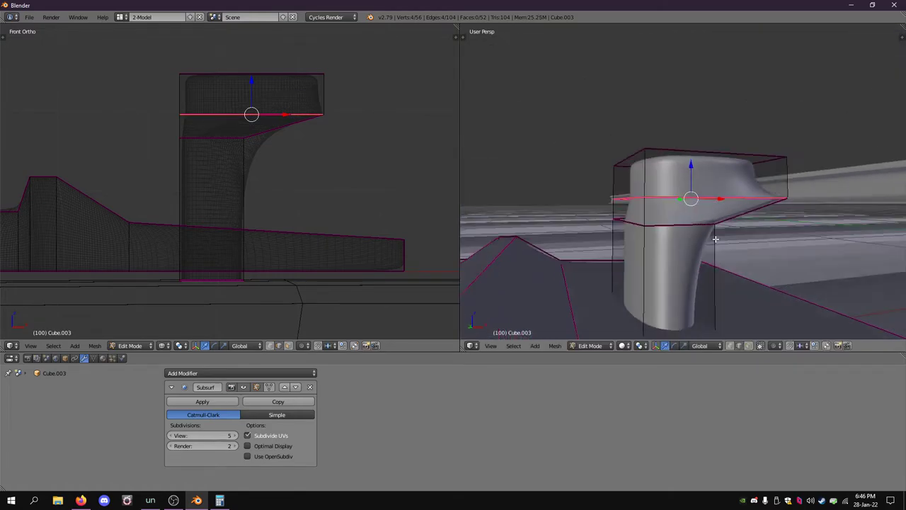
middle_drag(692, 222, 691, 257)
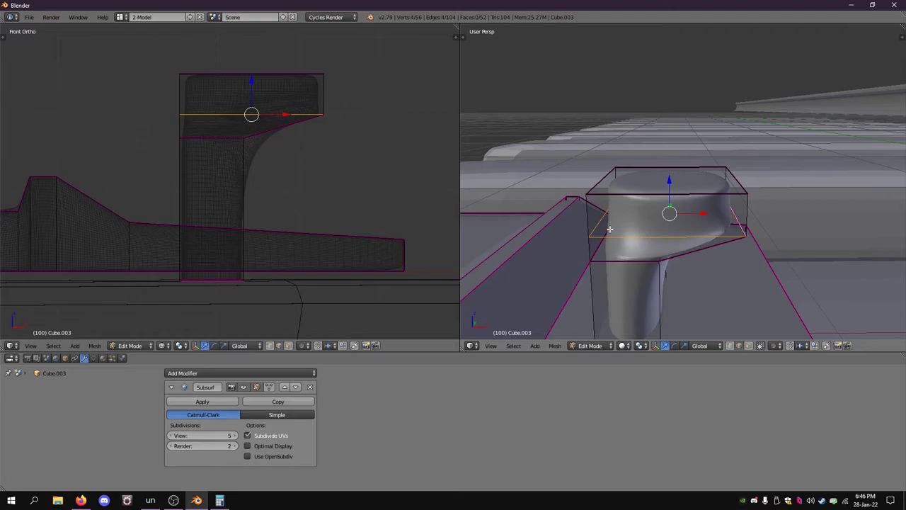
key(a)
Crease the uncreased sloped edge beneath the spike head's overhang by about 0.42.
middle_drag(606, 229, 721, 259)
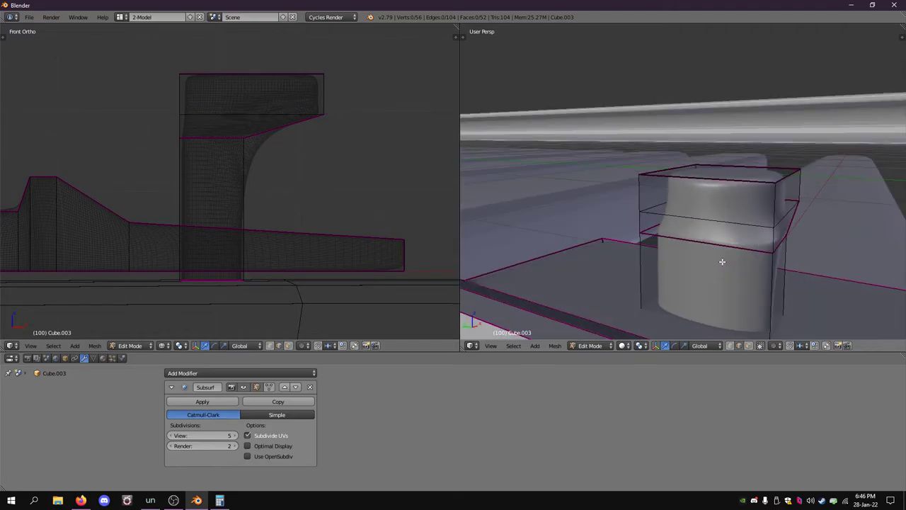
middle_drag(742, 213, 609, 225)
right_click(687, 213)
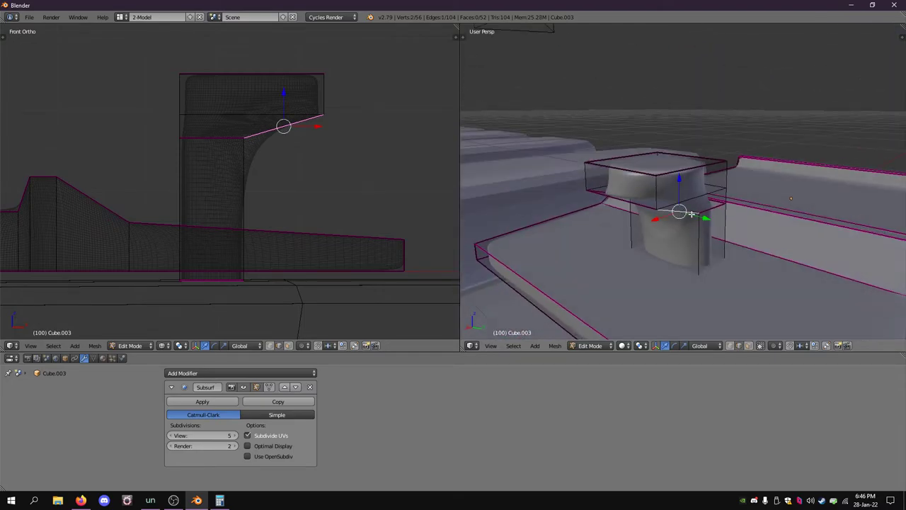
key(shift+e)
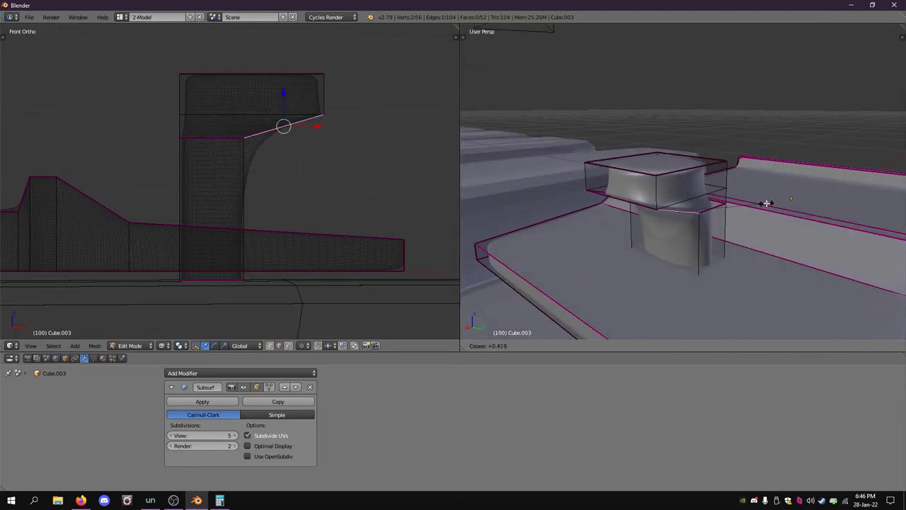
click(766, 204)
Remove the crease from the four top edges of the spike head so its top is rounded.
middle_drag(767, 204, 704, 189)
right_click(699, 175)
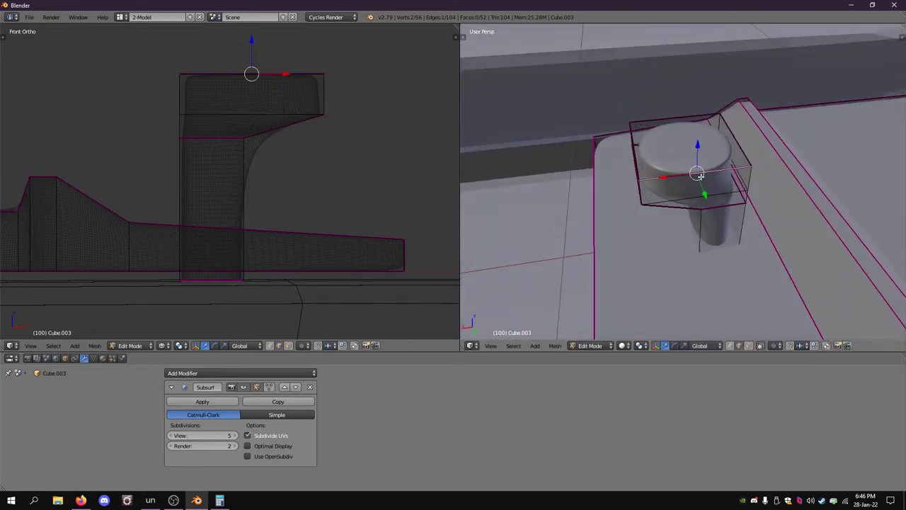
shift+right_click(640, 151)
shift+right_click(666, 117)
shift+right_click(734, 129)
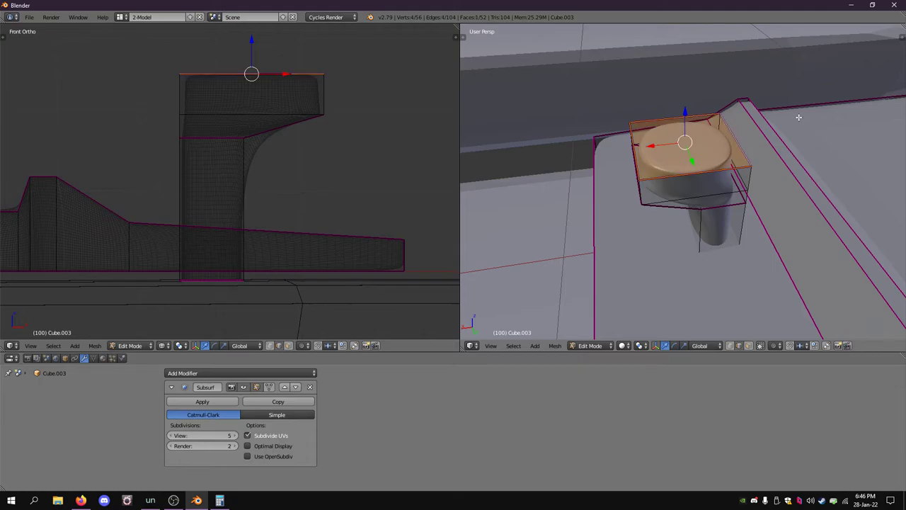
key(shift+e)
click(743, 138)
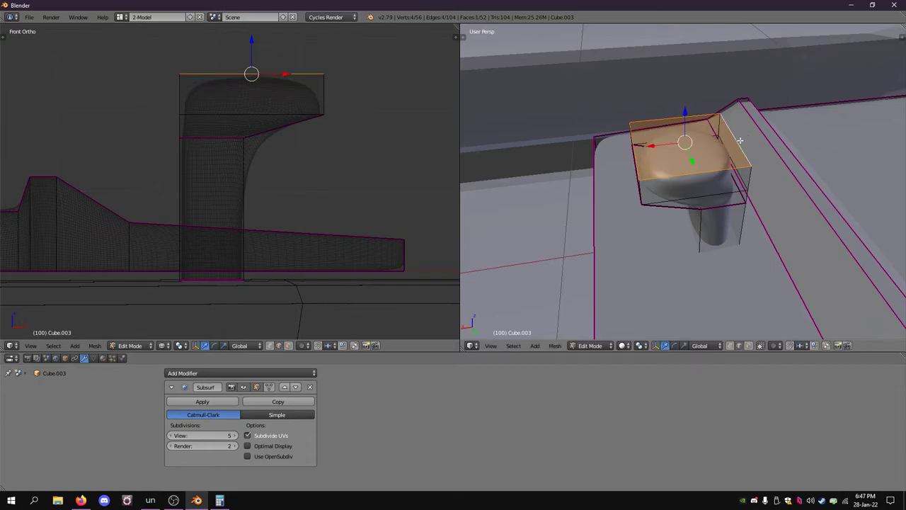
Switch to face selection and select one side face of the spike's shank.
middle_drag(764, 216, 696, 218)
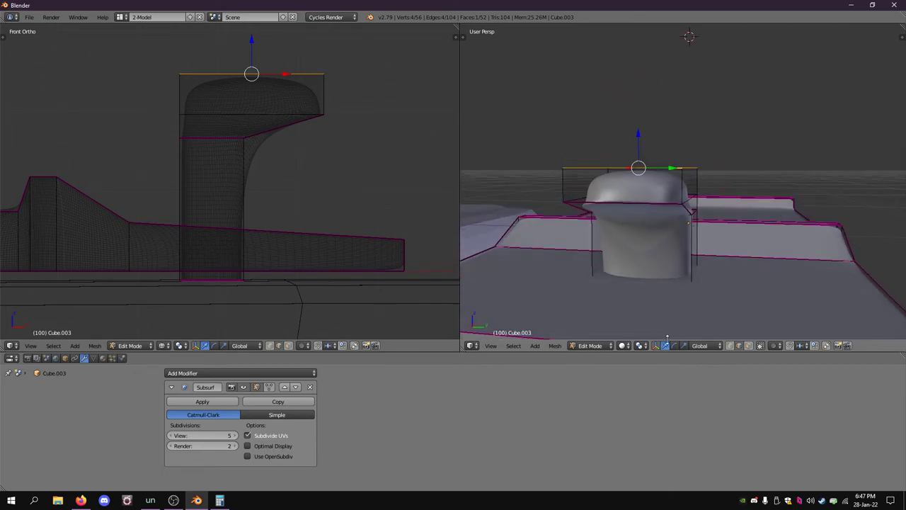
click(747, 345)
right_click(696, 261)
Try narrowing the shank along Y by scaling a side face together with the adjacent face, and undo it.
shift+right_click(613, 258)
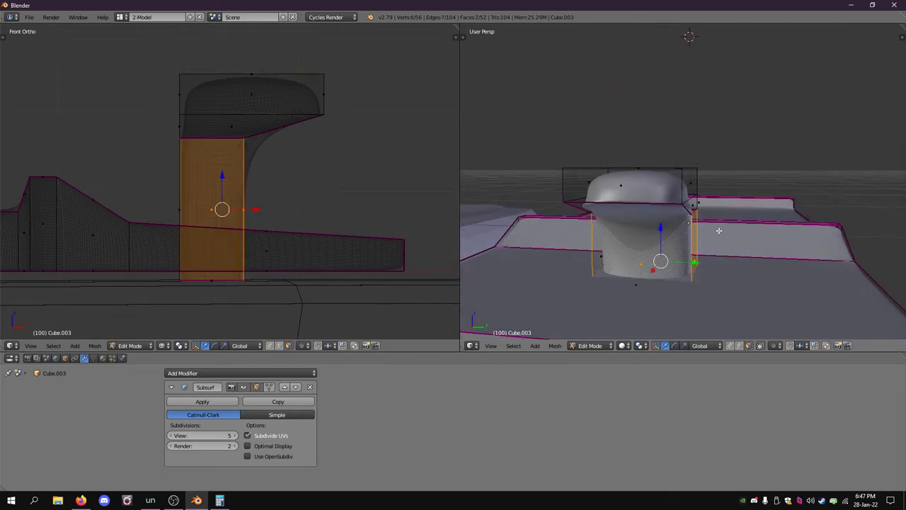
key(s)
key(y)
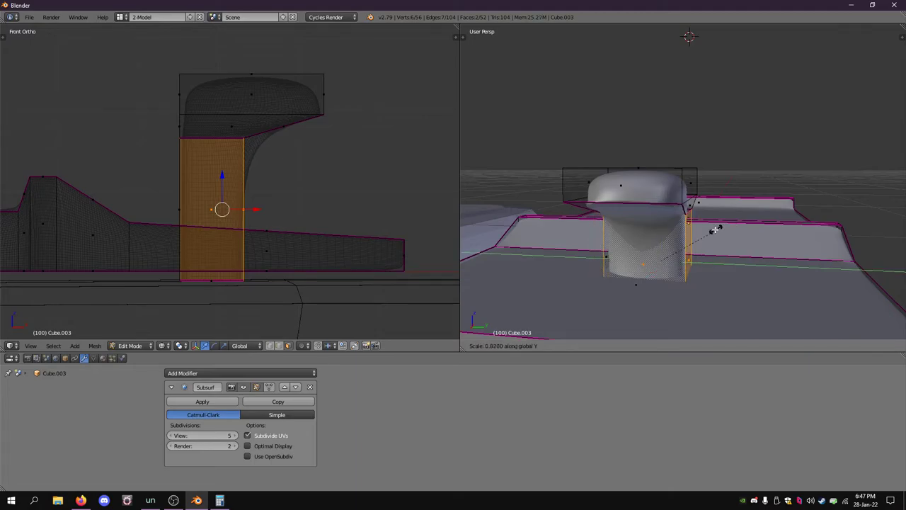
click(672, 240)
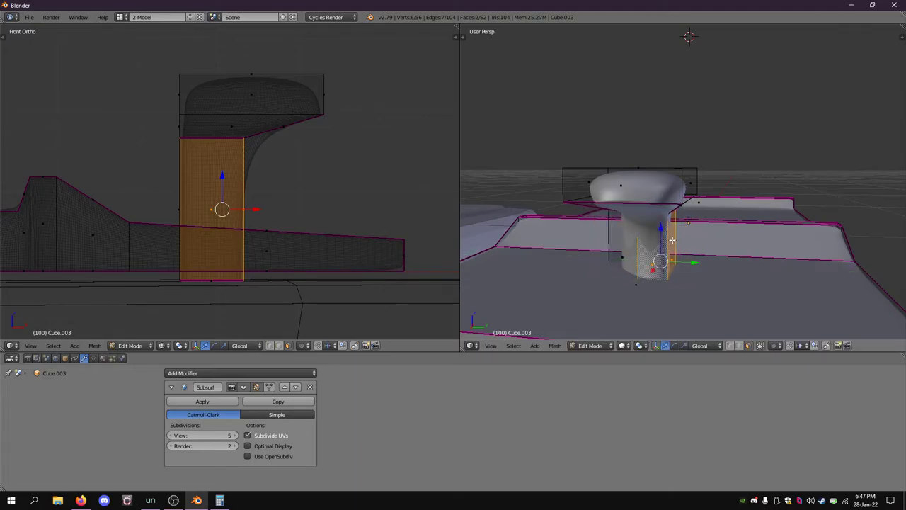
key(ctrl+z)
key(ctrl+z)
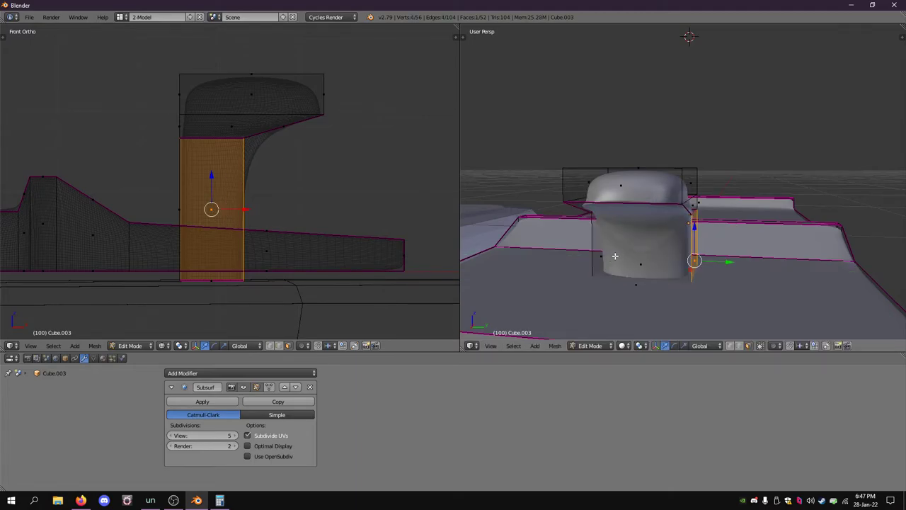
Narrow the shank by scaling its two opposite side faces along Y to about 0.47.
middle_drag(615, 256, 743, 269)
shift+right_click(593, 300)
middle_drag(756, 209, 658, 235)
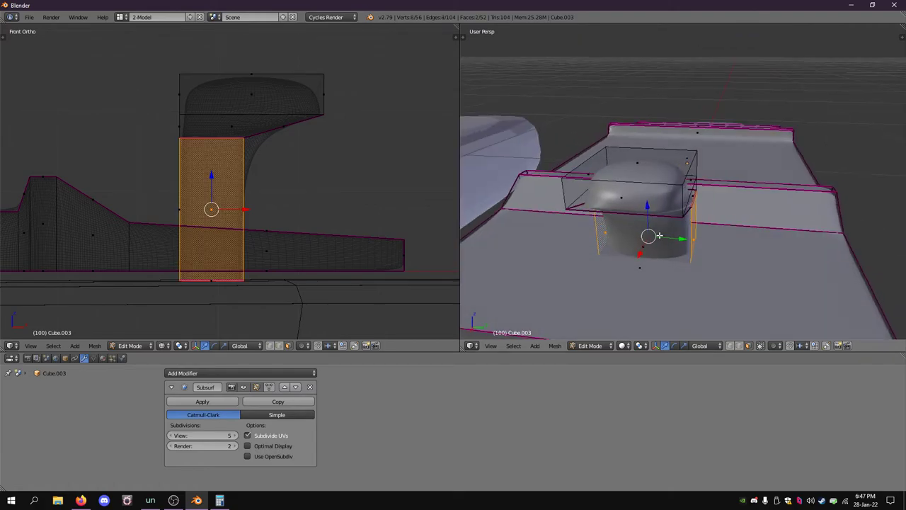
key(s)
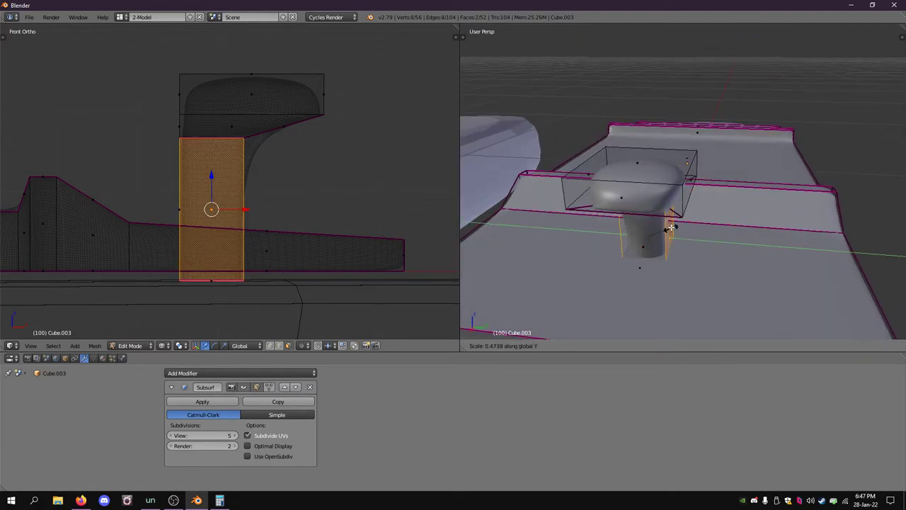
click(671, 227)
middle_drag(676, 242, 555, 223)
key(g)
click(743, 253)
key(Tab)
key(Tab)
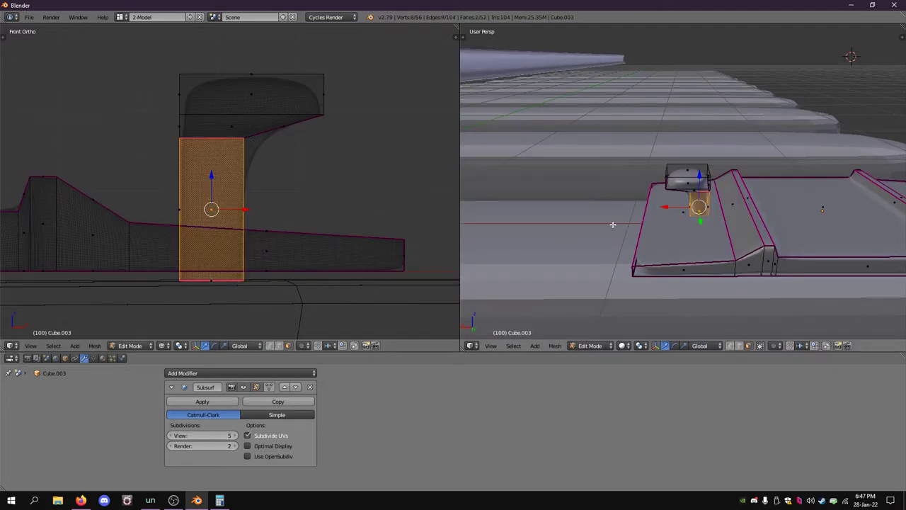
Select all faces of the spike, including both the shank and the head.
scroll(250, 205, down, 1)
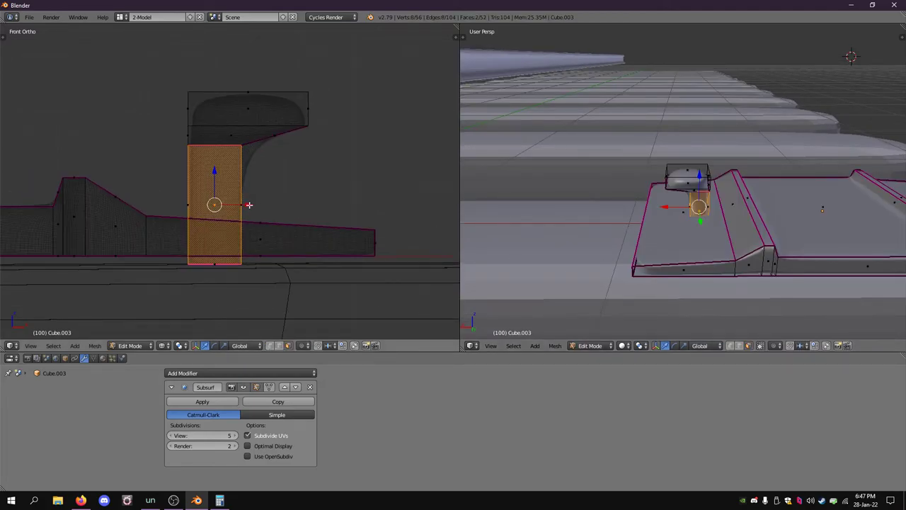
shift+right_click(209, 258)
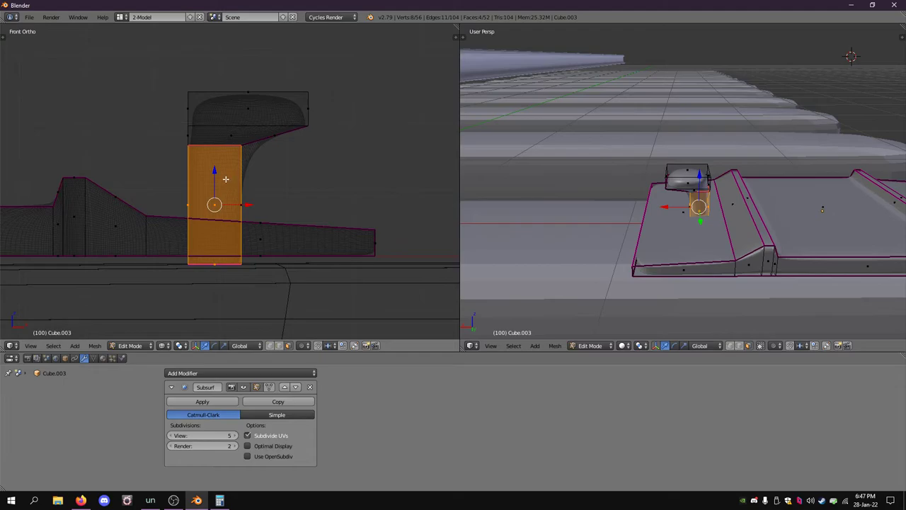
key(b)
drag(162, 80, 363, 208)
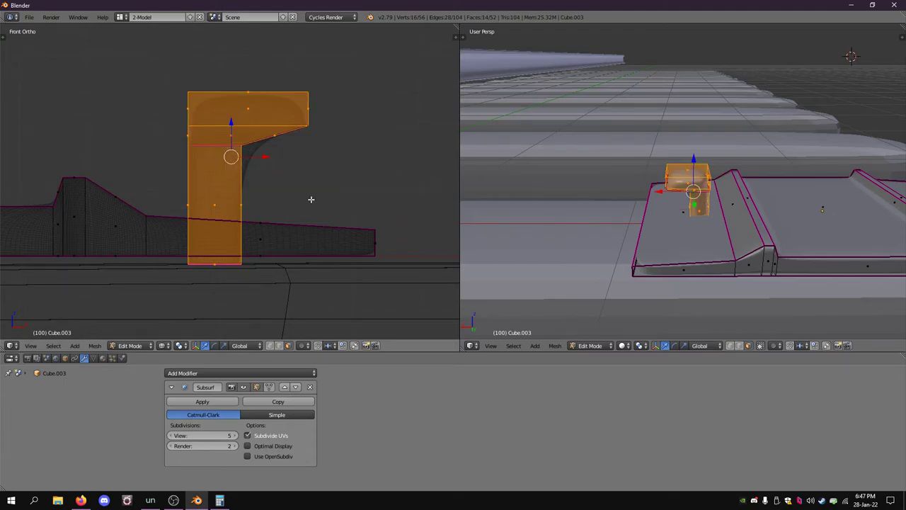
Switch to the top view and move the spike about 0.215 along Y and 0.015 along X toward the plate's corner.
middle_drag(311, 198, 97, 332)
click(32, 346)
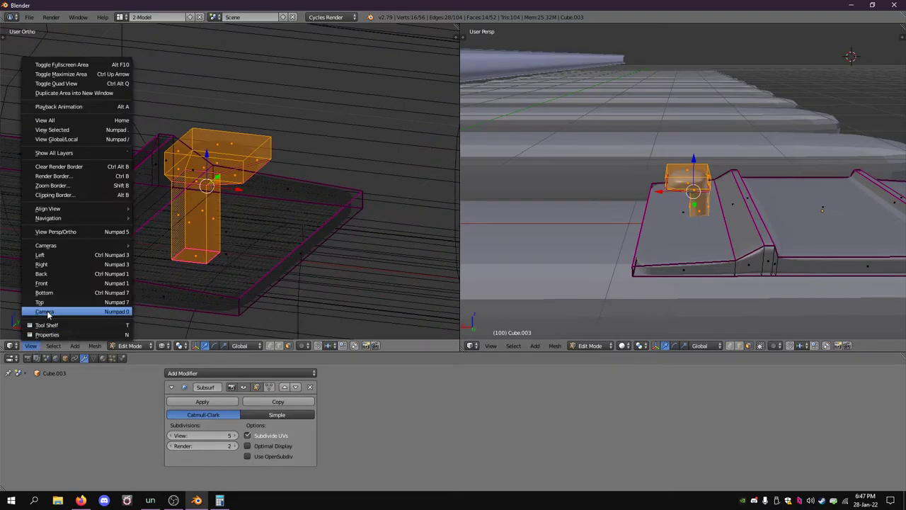
click(50, 313)
shift+middle_drag(168, 260, 219, 254)
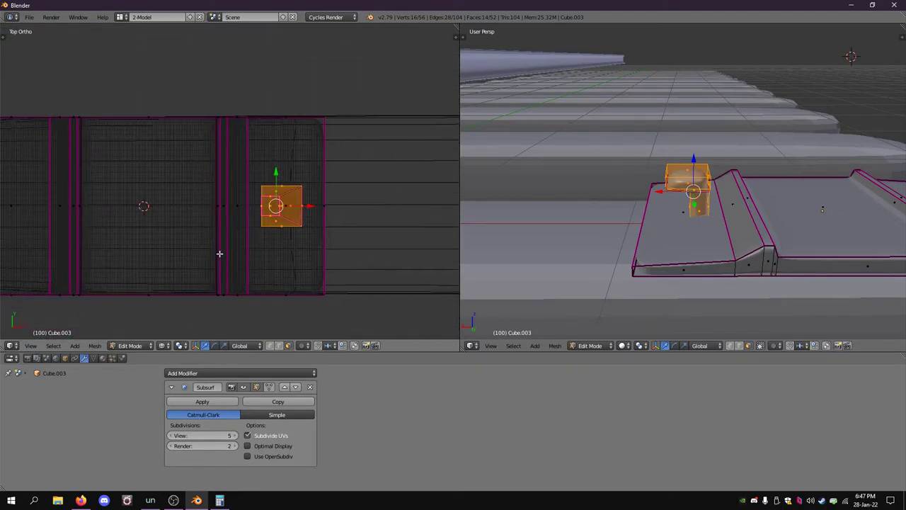
key(g)
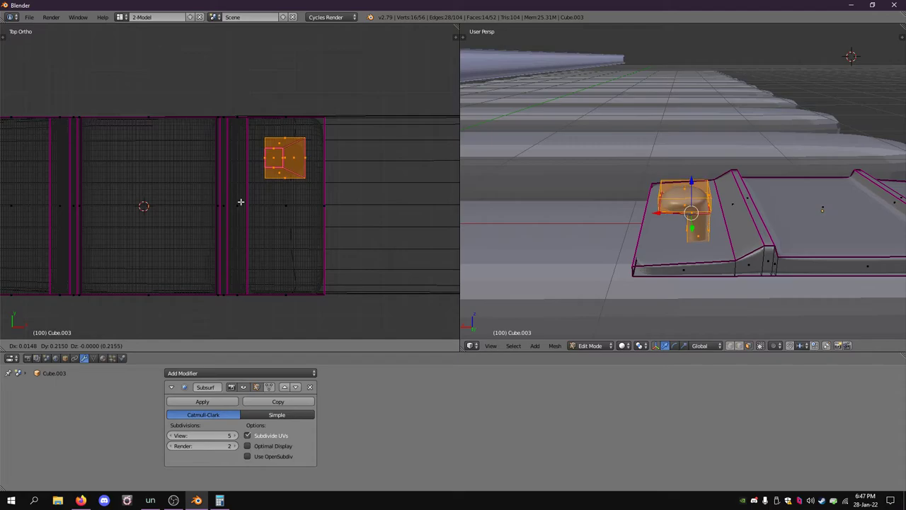
click(241, 202)
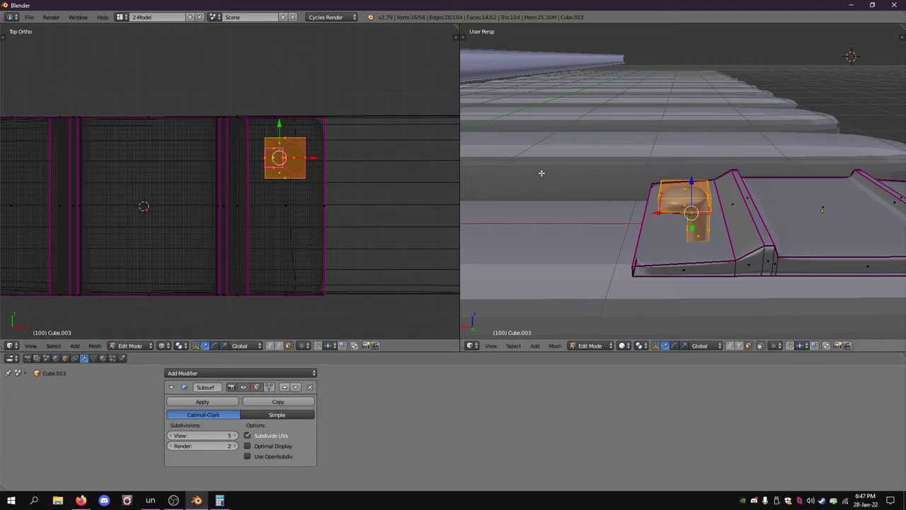
In the front view, lower the spike along Z so its shank sinks into the plate and its head sits just above it.
click(30, 345)
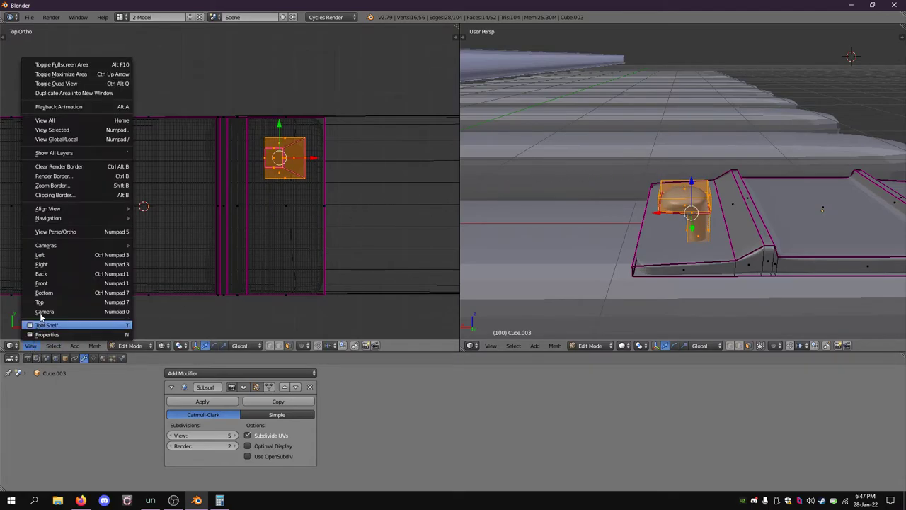
click(42, 283)
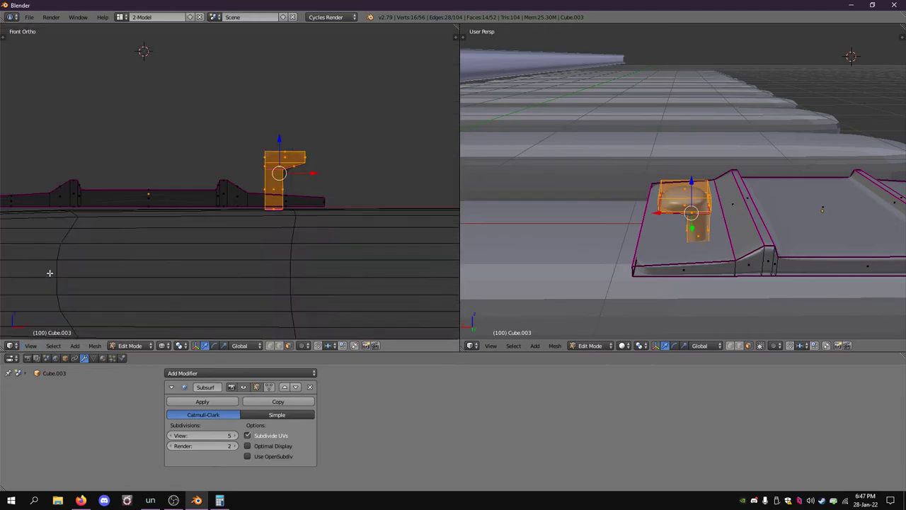
drag(280, 139, 279, 91)
right_click(273, 155)
drag(273, 130, 311, 139)
key(a)
key(b)
drag(279, 87, 289, 158)
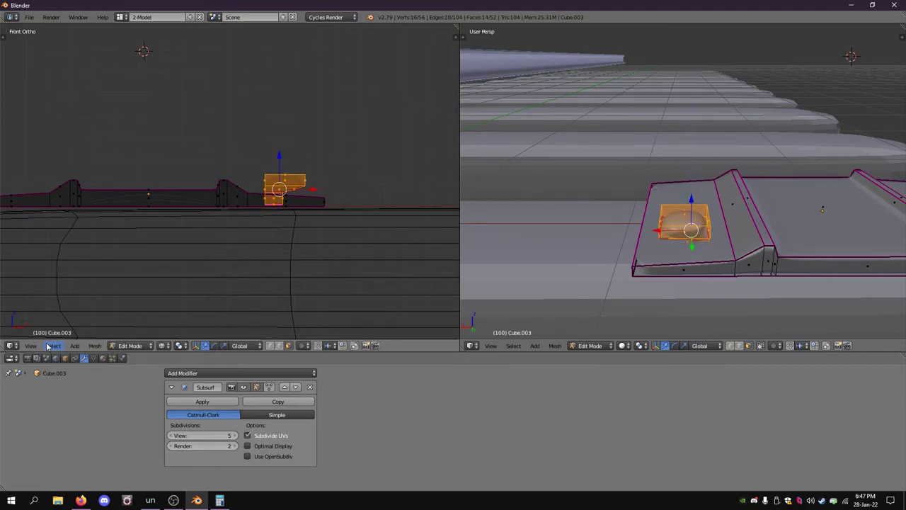
Return to the top view and check the railroad tie plate image results in Firefox for spike placement, coming back to Blender.
click(30, 345)
click(42, 307)
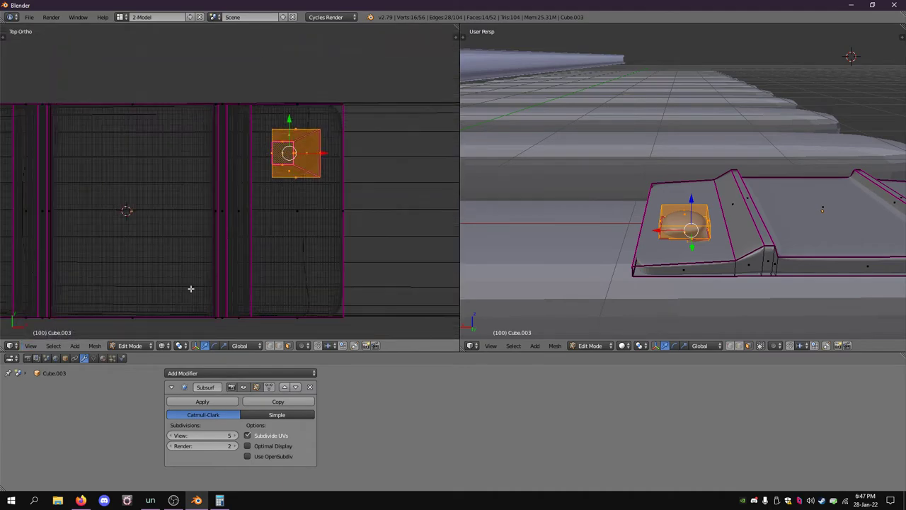
click(81, 500)
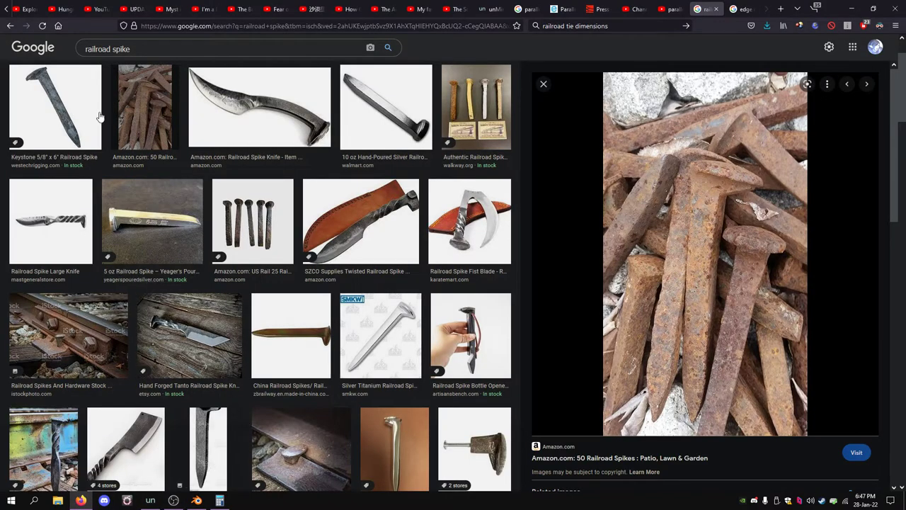
click(11, 26)
click(11, 26)
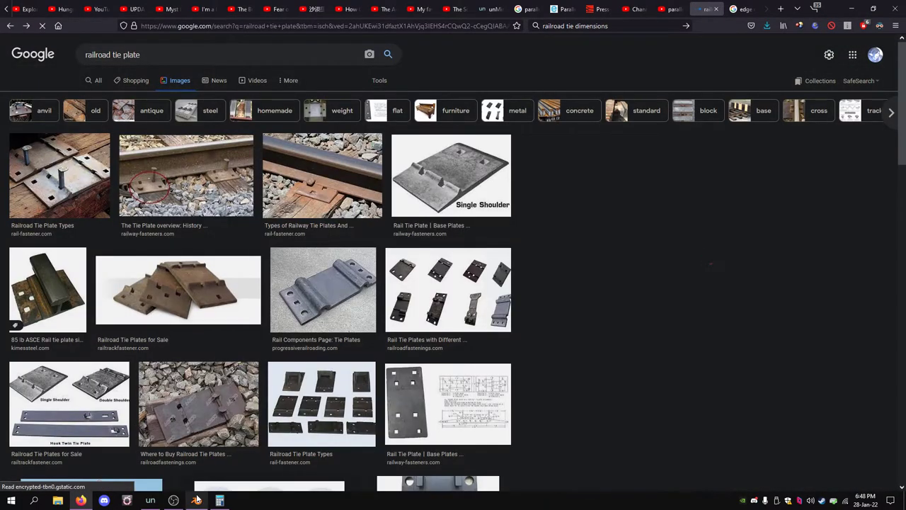
click(197, 500)
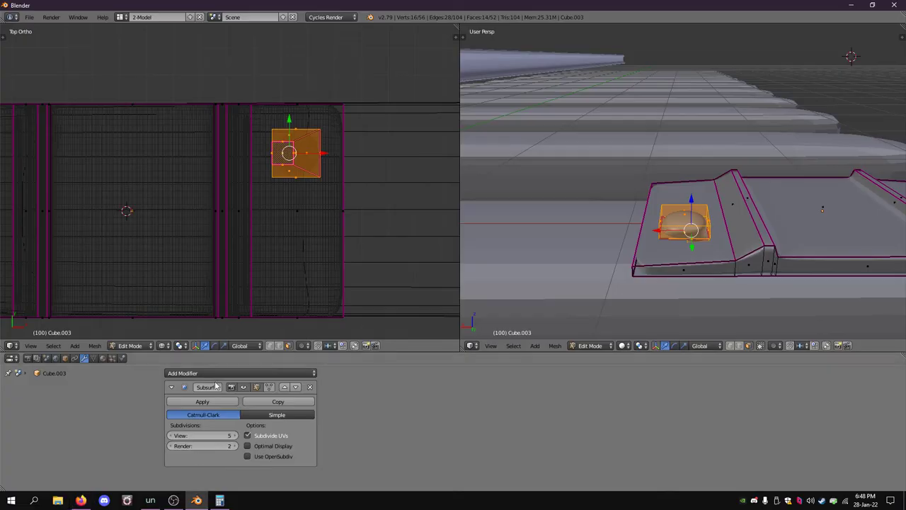
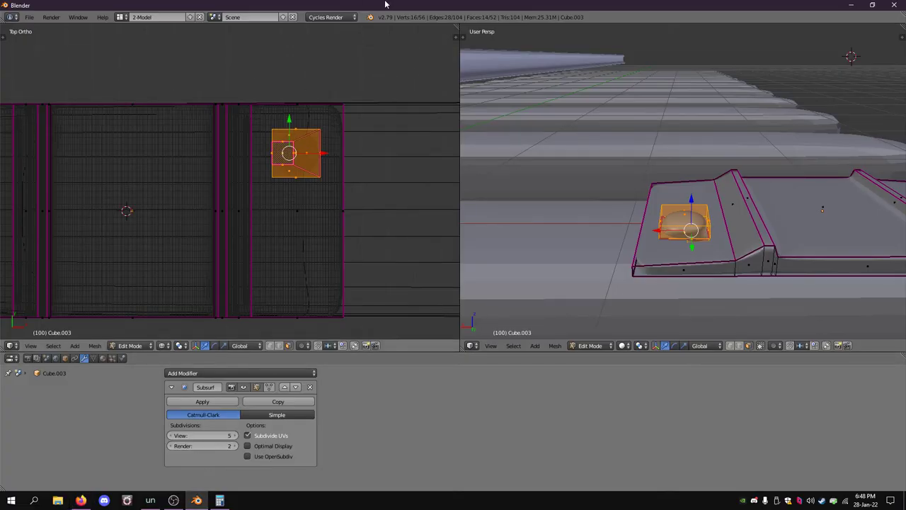
Mirror the spike along X so its head overhang points toward the middle of the plate.
key(ctrl+m)
key(x)
key(Return)
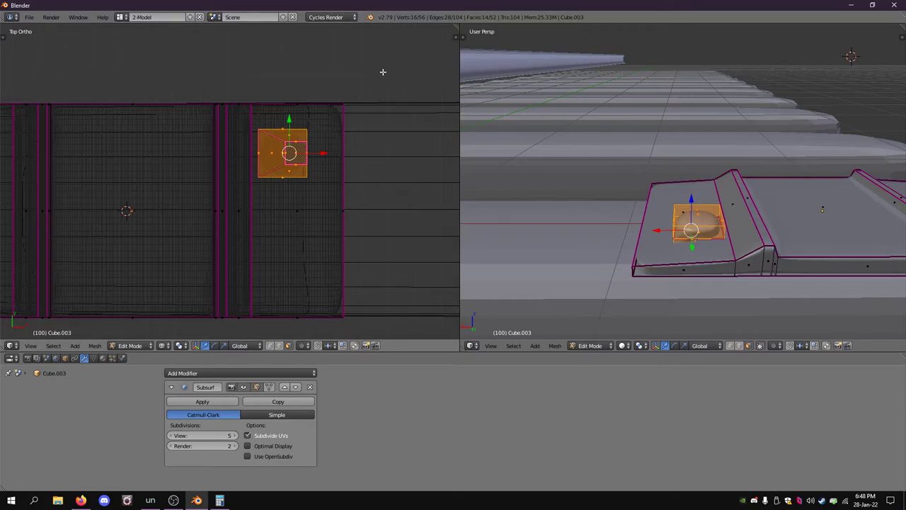
Move the spike along X onto the plate's shoulder and raise it slightly along Z.
drag(327, 155, 281, 152)
drag(732, 198, 733, 189)
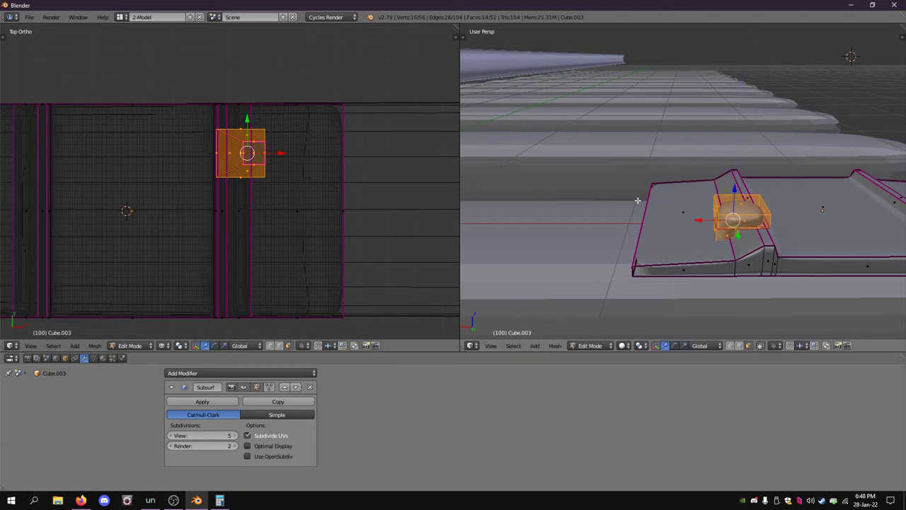
drag(281, 153, 265, 151)
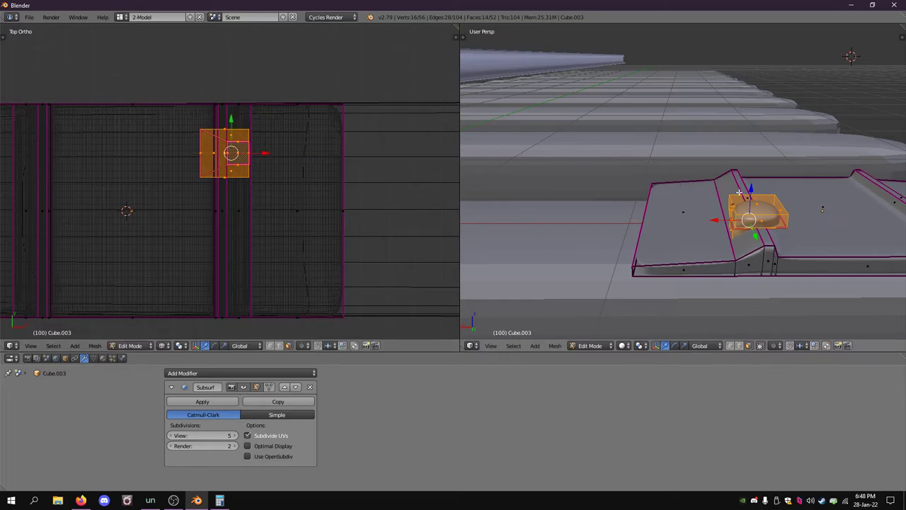
drag(739, 192, 743, 183)
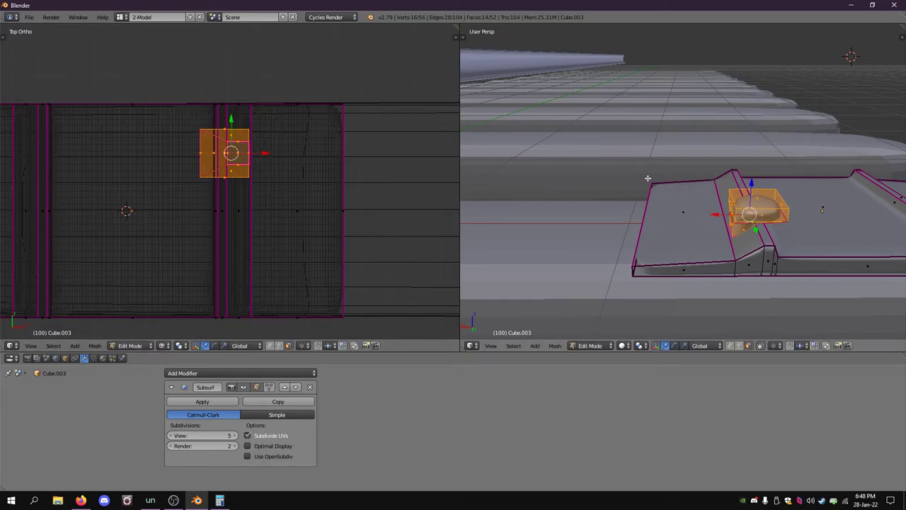
Leave Edit Mode and reveal the hidden rail above the tie plate.
key(shift+s)
key(Tab)
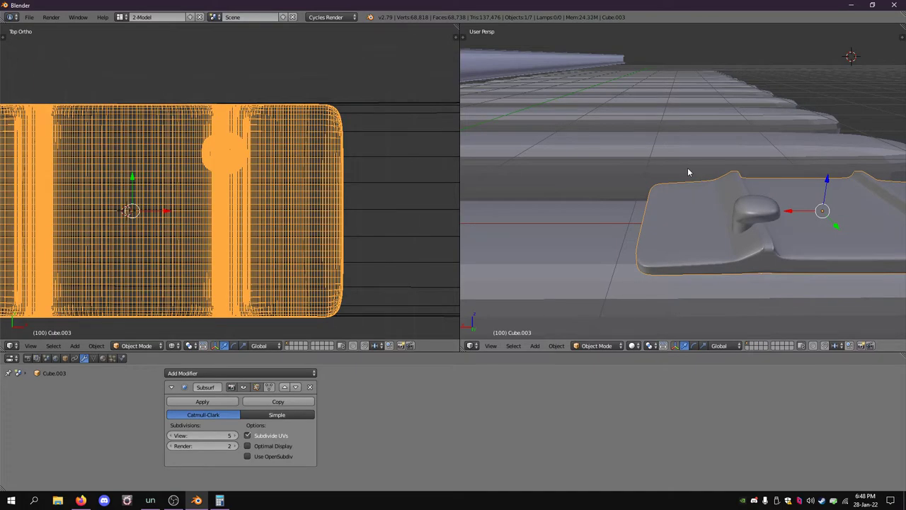
key(alt+h)
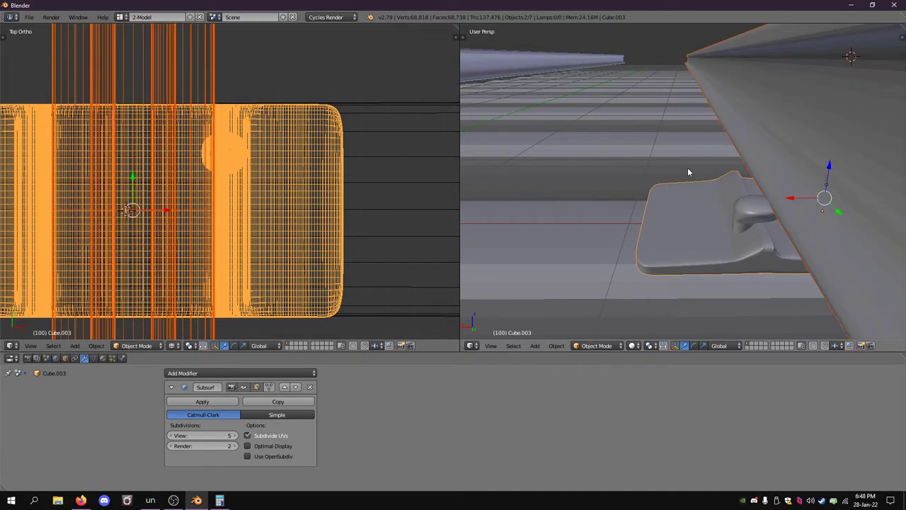
scroll(700, 166, down, 2)
middle_drag(699, 166, 705, 228)
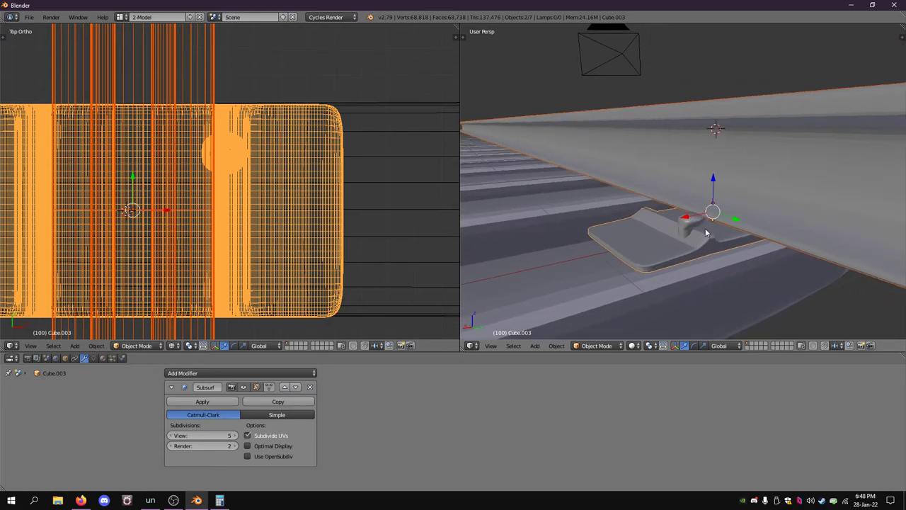
Lower the rail along Z onto the tie plate between its shoulders, and fine-tune its height from a low side angle.
right_click(706, 225)
key(g)
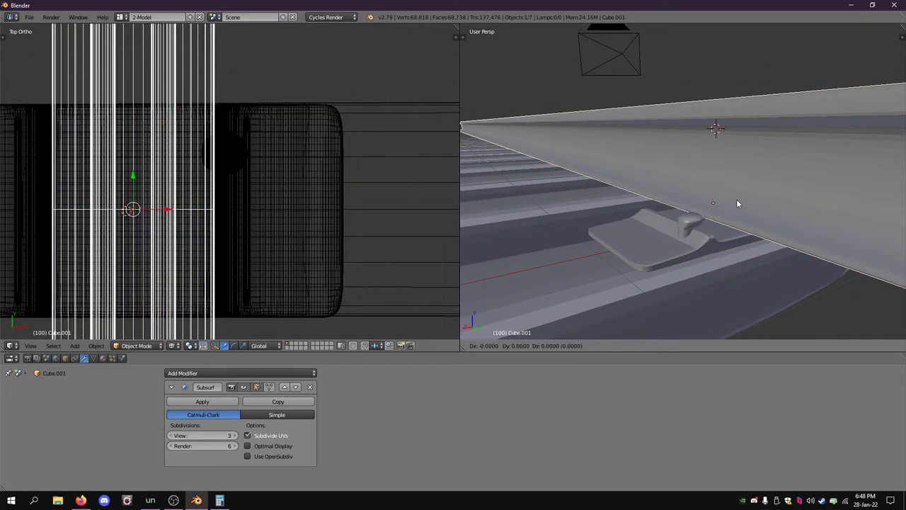
key(z)
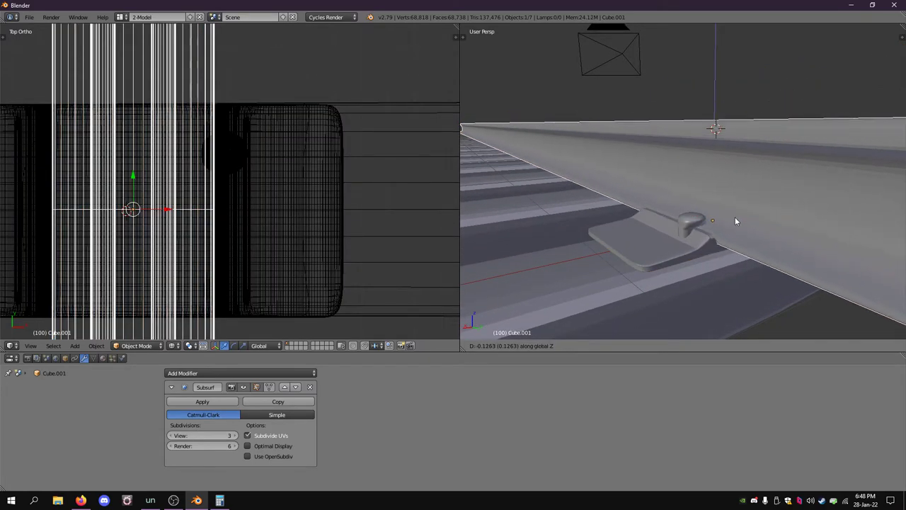
click(734, 217)
middle_drag(719, 263, 692, 242)
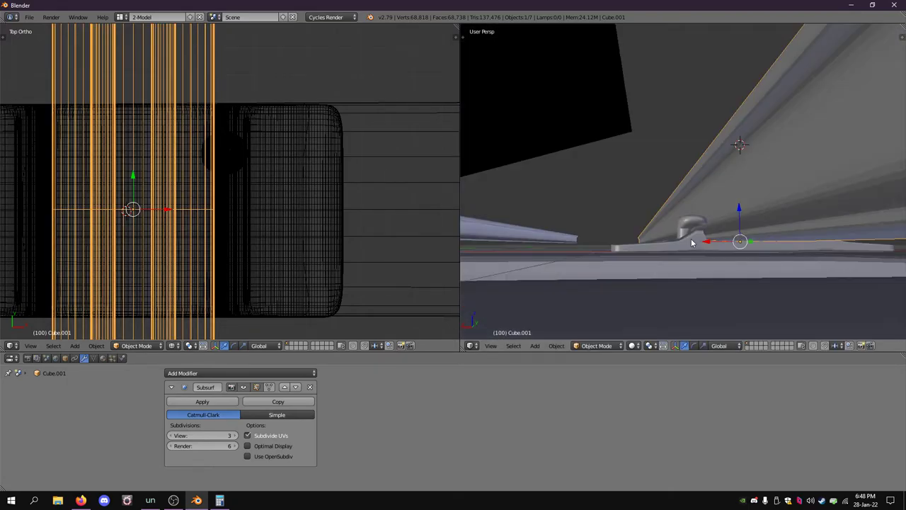
key(g)
key(z)
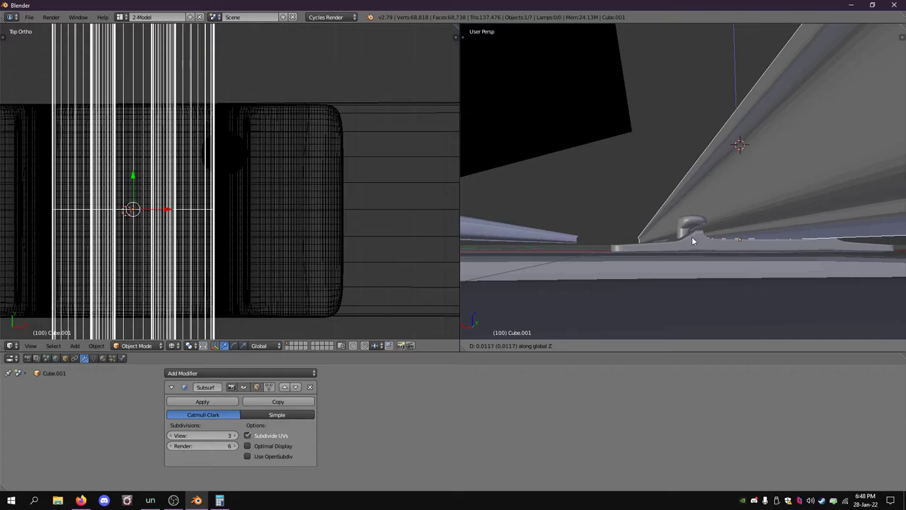
click(692, 235)
Select the tie plate, switch to the front view and enter Edit Mode to compare the spike with the rail base.
middle_drag(691, 235, 637, 244)
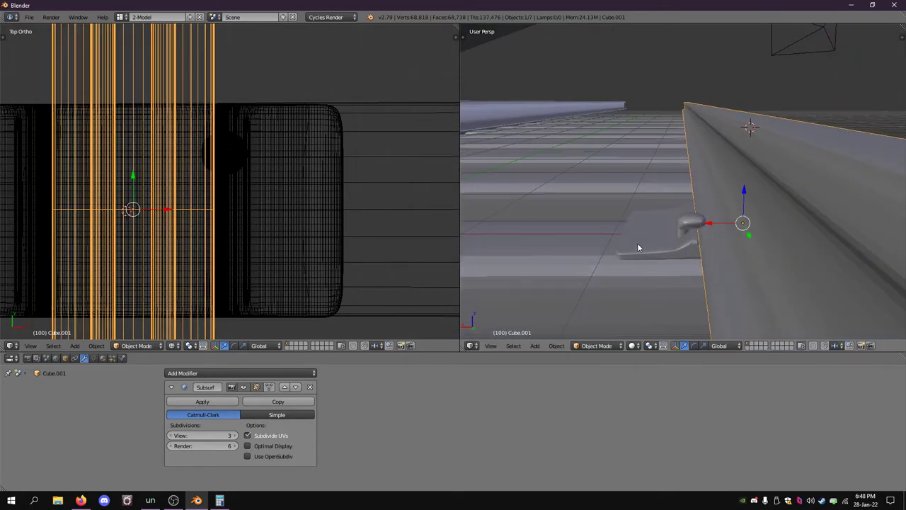
right_click(703, 224)
middle_drag(690, 222, 661, 244)
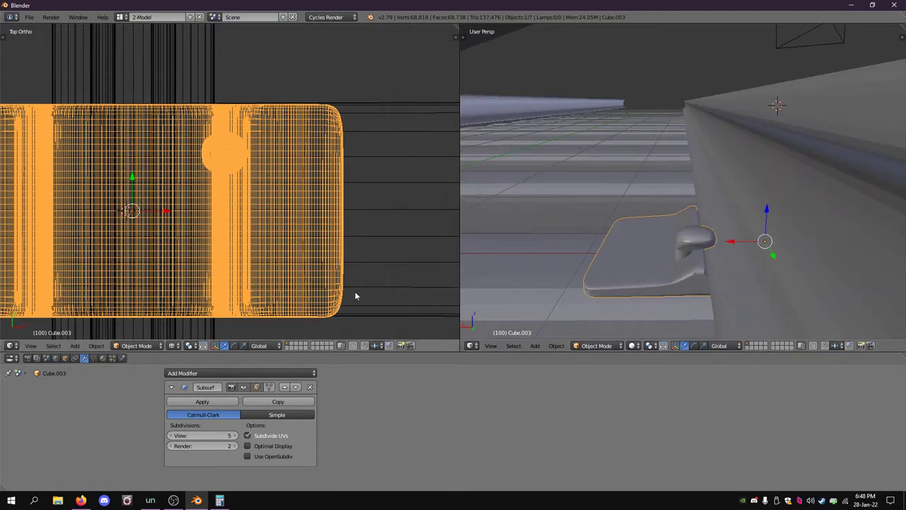
click(31, 345)
click(49, 281)
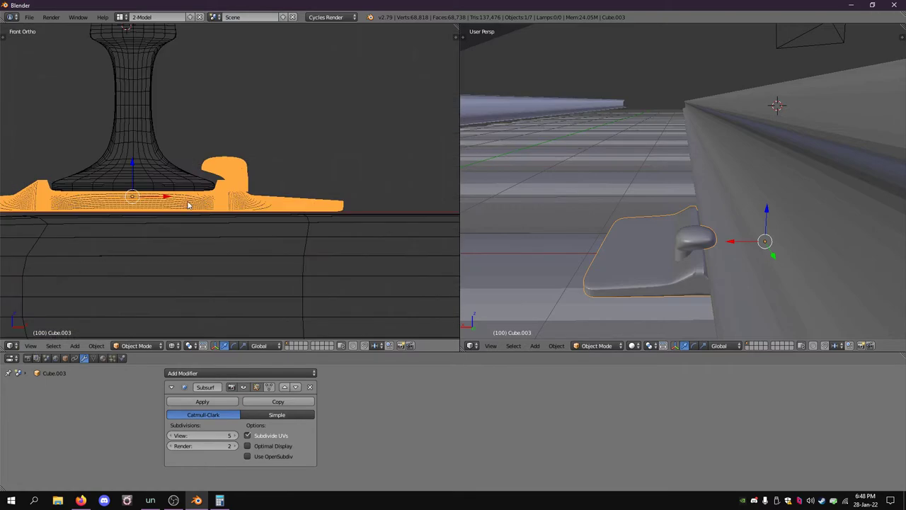
key(Tab)
scroll(223, 165, up, 3)
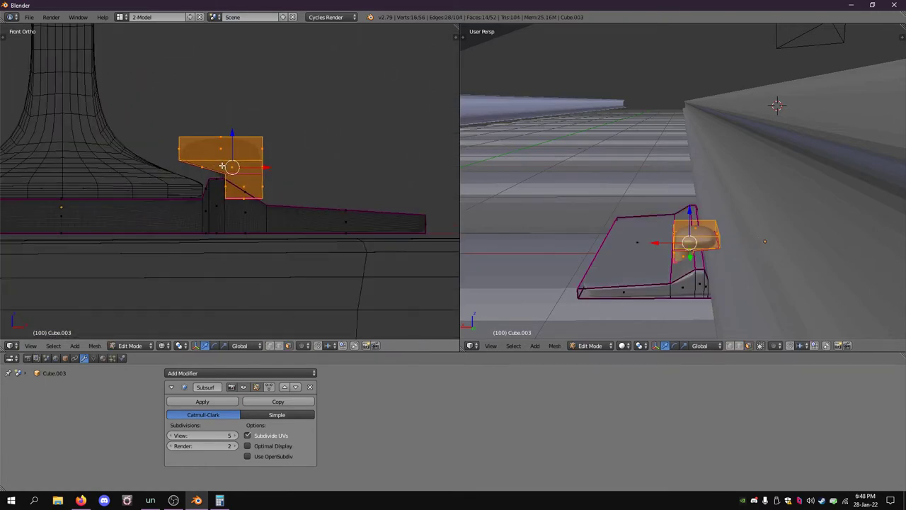
shift+middle_drag(215, 221, 361, 238)
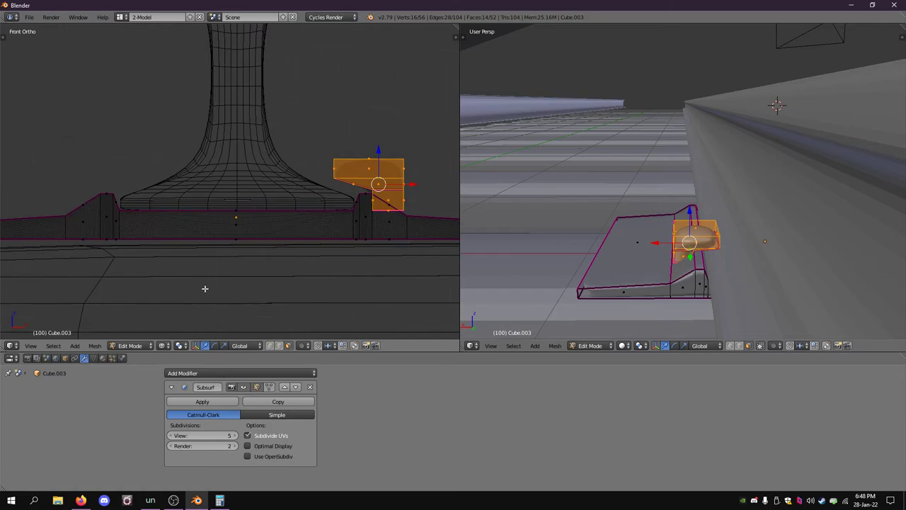
In the top view, duplicate the spike and place the copy along Y near the other end of the same shoulder.
click(31, 346)
click(44, 300)
scroll(245, 231, down, 4)
scroll(279, 232, up, 2)
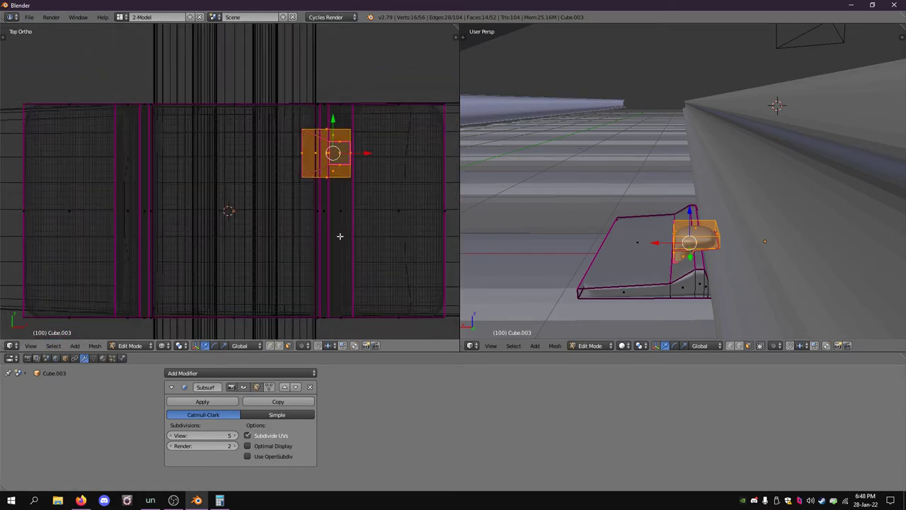
drag(334, 121, 331, 228)
key(shift+d)
right_click(333, 128)
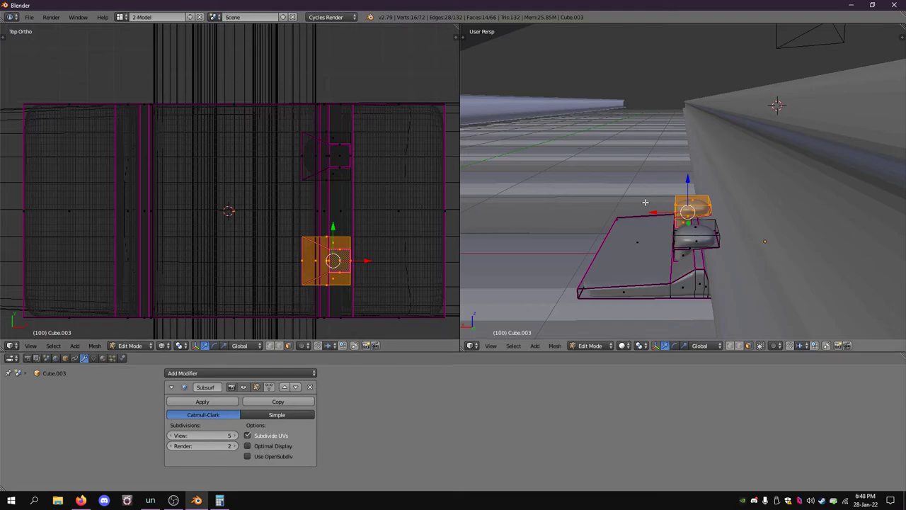
middle_drag(613, 260, 657, 216)
drag(609, 204, 610, 210)
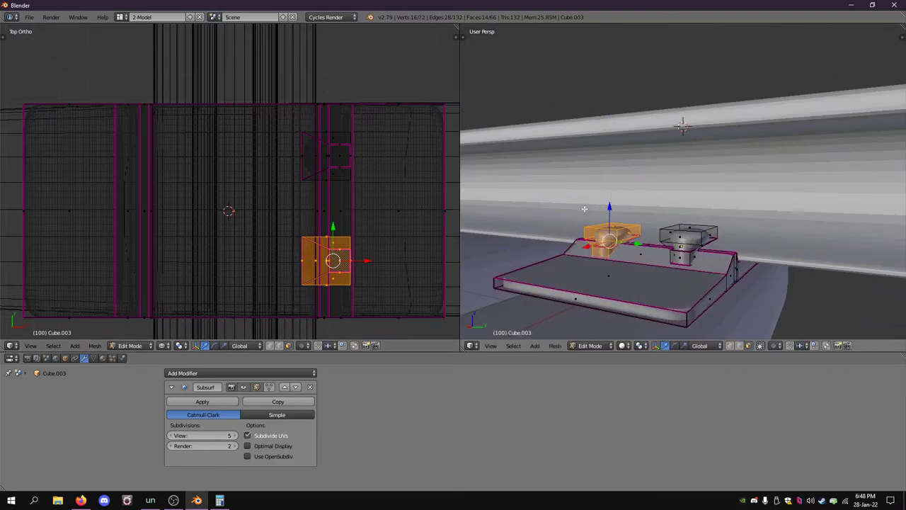
Duplicate the selected spike in place, mirror the copy along X, and move it along X onto the opposite shoulder of the tie plate.
key(shift+d)
right_click(290, 249)
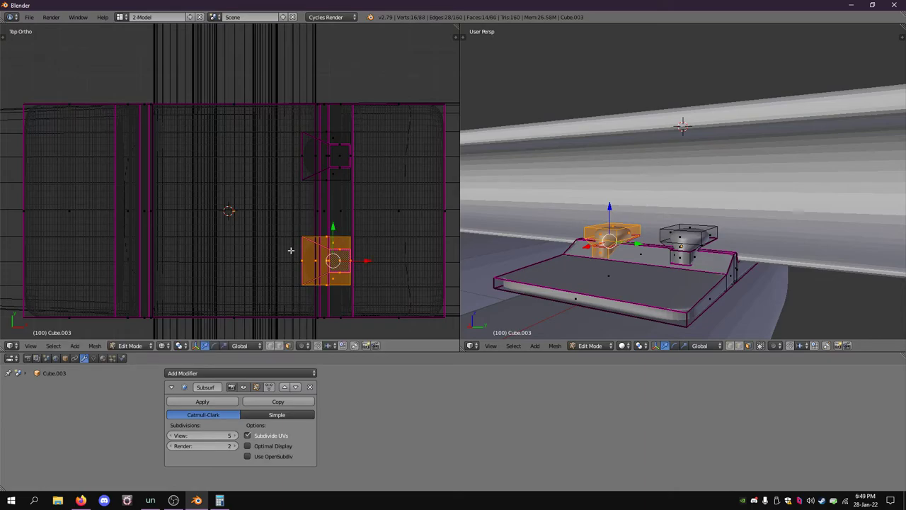
key(ctrl+m)
key(x)
click(291, 250)
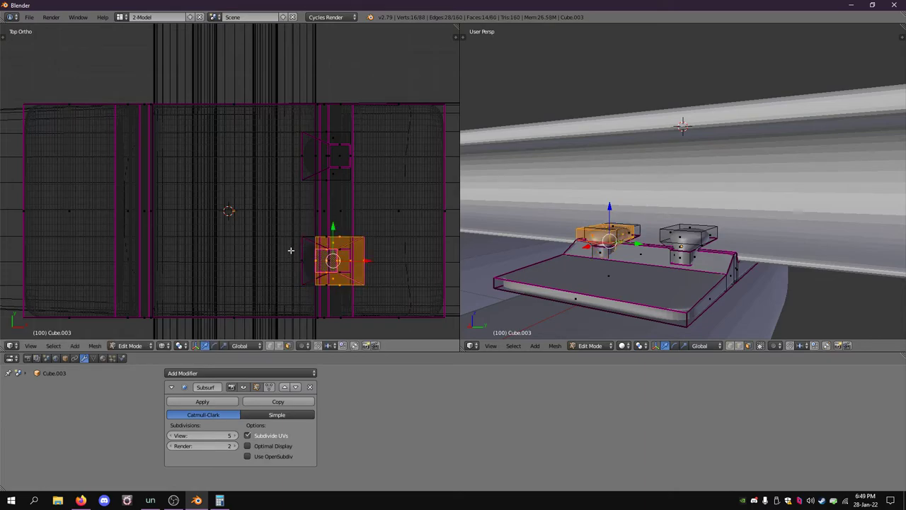
key(g)
key(x)
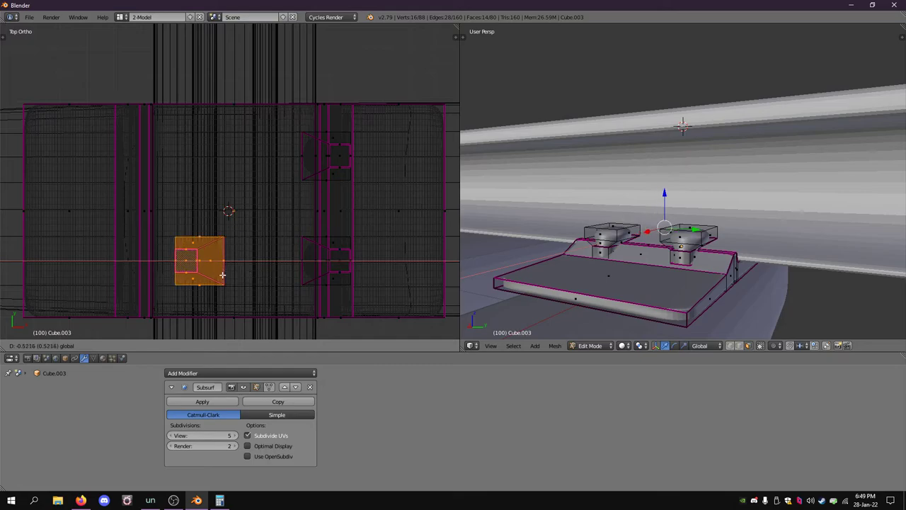
click(167, 278)
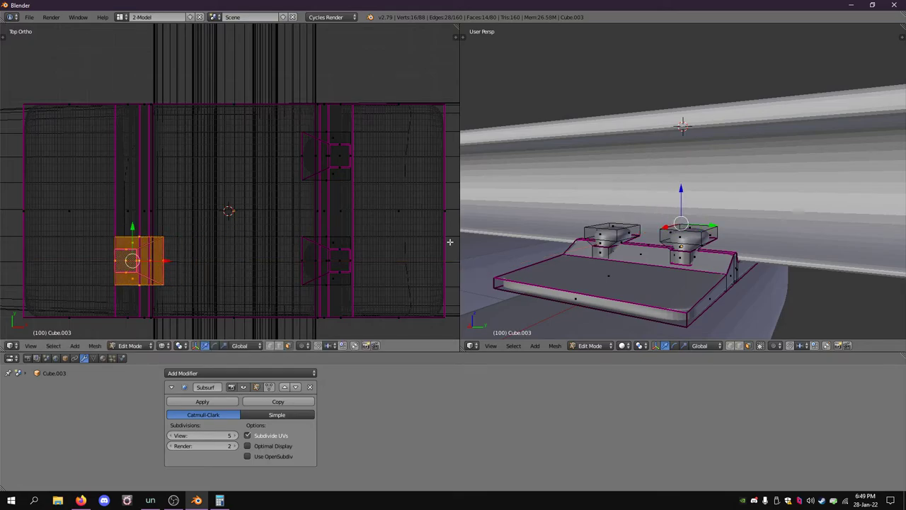
Raise the mirrored spike slightly along Z, duplicate it, and move the copy along Y near the other end of the same shoulder.
middle_drag(467, 242, 668, 212)
scroll(669, 212, down, 3)
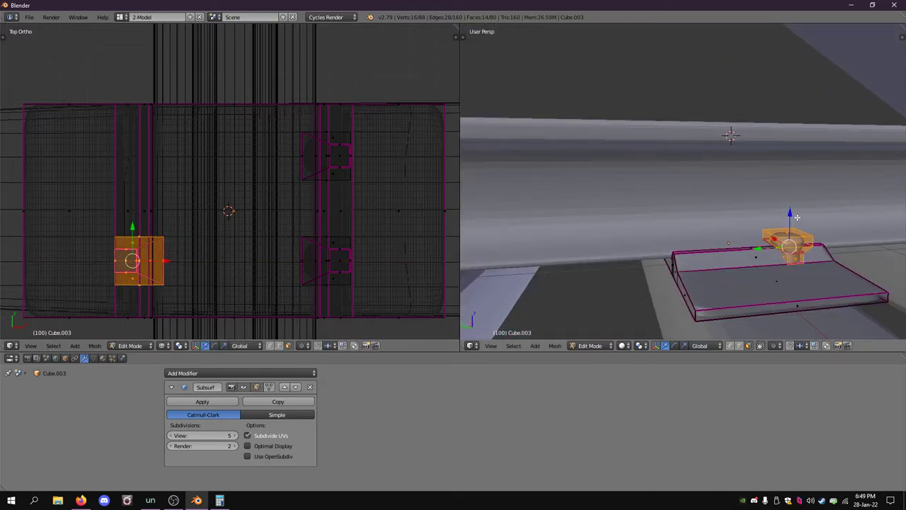
drag(797, 217, 789, 215)
key(shift+d)
right_click(152, 219)
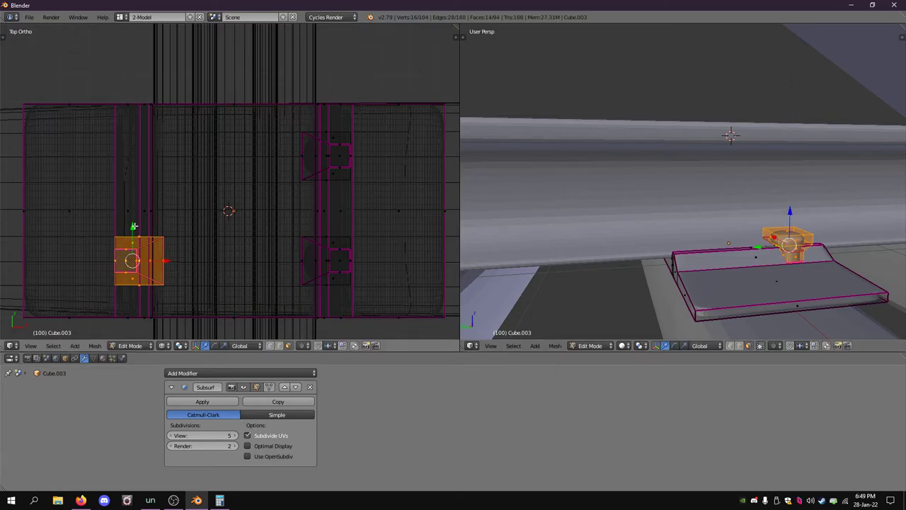
drag(134, 227, 129, 123)
Leave Edit Mode, inspect the spiked tie plate under the rail, and set the Subsurf modifier's View subdivisions to 3.
middle_drag(708, 234, 640, 245)
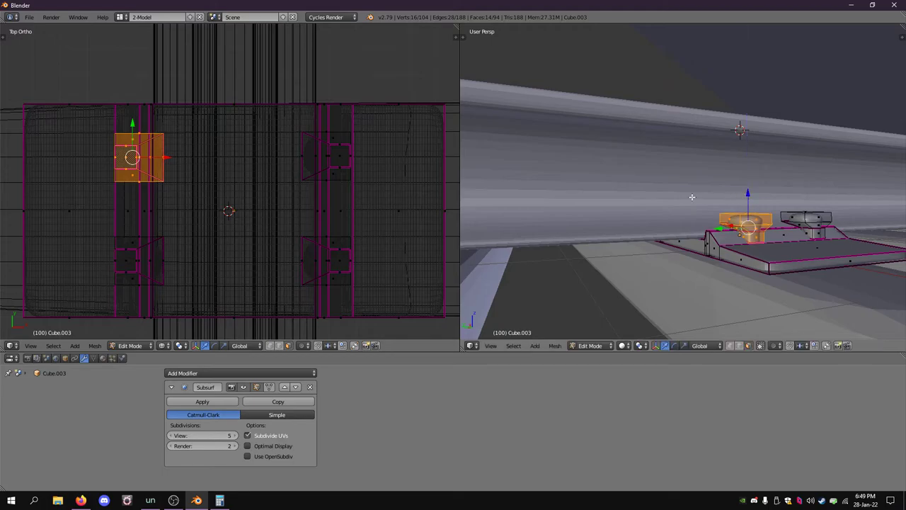
scroll(229, 201, down, 2)
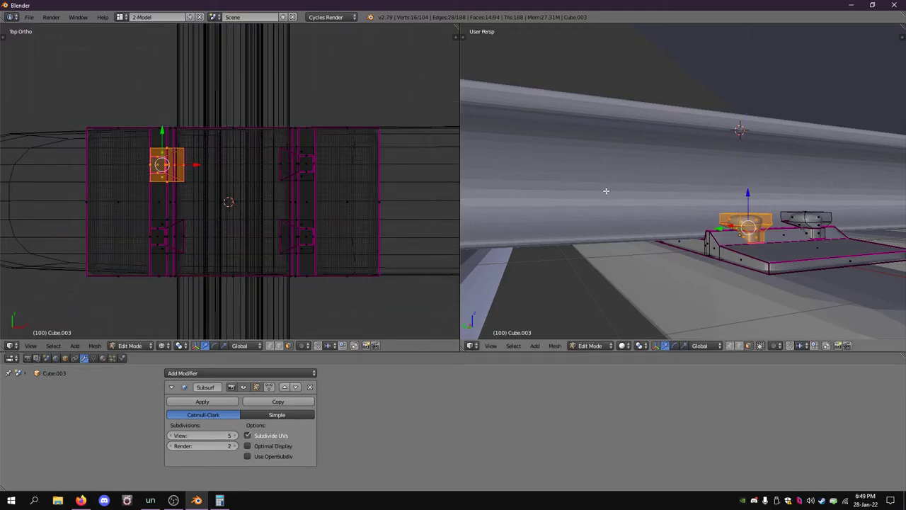
key(Tab)
middle_drag(607, 190, 711, 246)
scroll(708, 238, down, 6)
scroll(707, 237, up, 3)
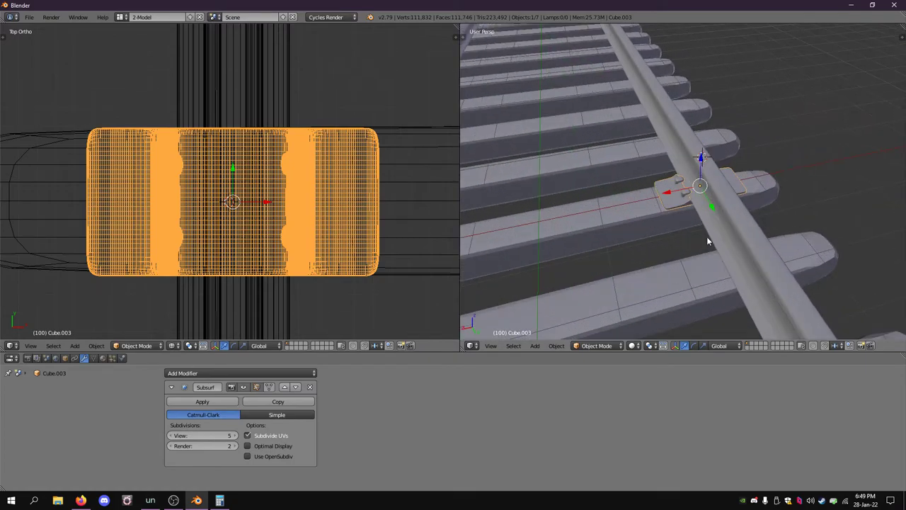
scroll(707, 236, up, 3)
scroll(706, 236, down, 2)
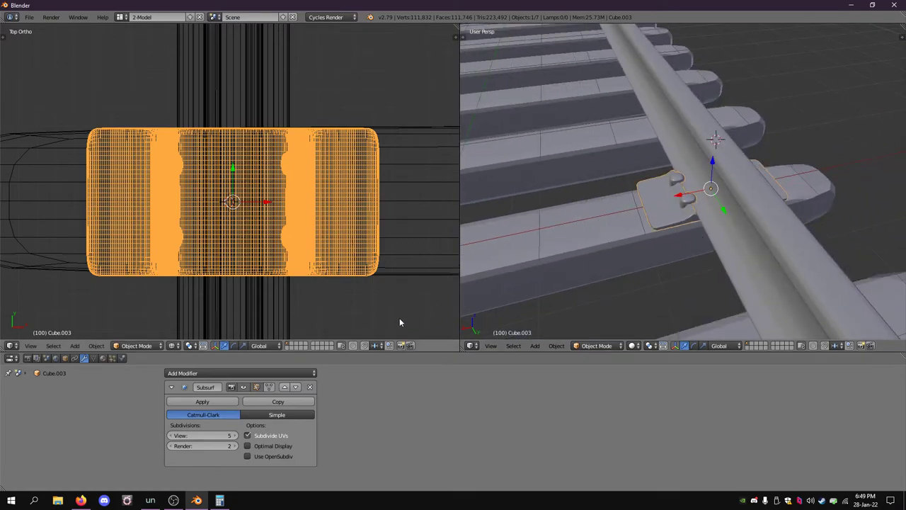
click(171, 436)
click(171, 436)
In an enlarged top view, duplicate the whole tie plate mesh with its spikes in Edit Mode and move the copy along X under the other rail.
scroll(339, 325, down, 2)
scroll(590, 215, down, 5)
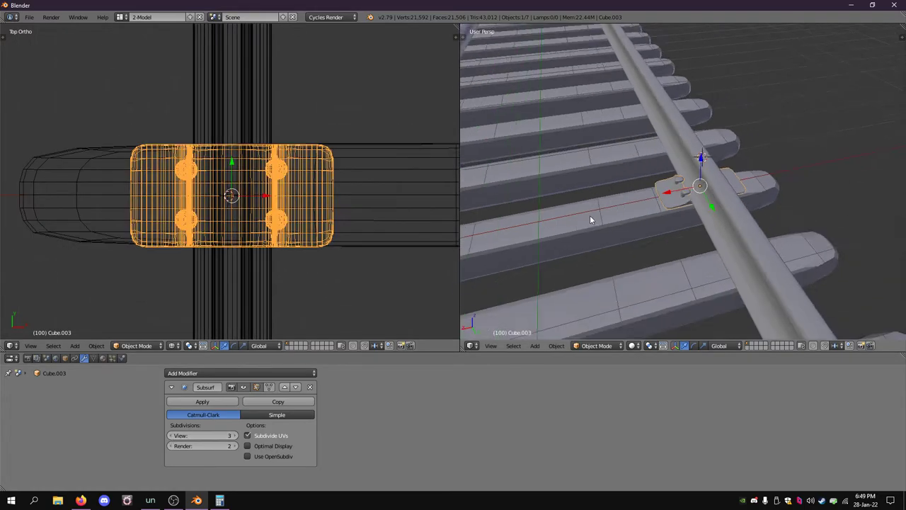
scroll(82, 276, down, 6)
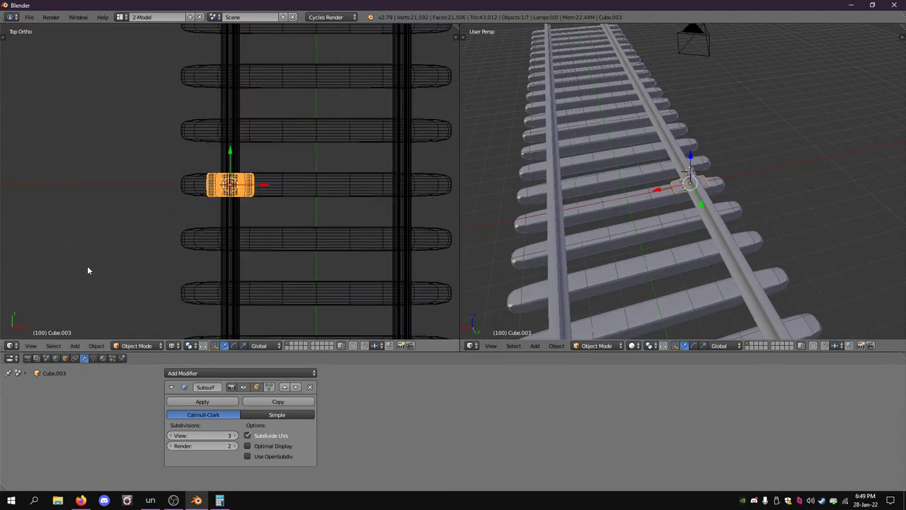
key(ctrl+Up)
scroll(436, 273, down, 3)
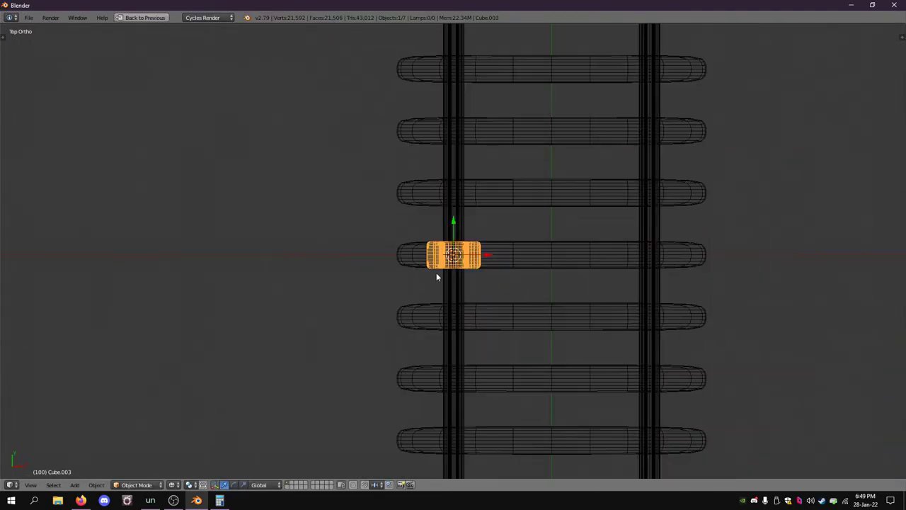
scroll(457, 276, up, 1)
key(Tab)
key(a)
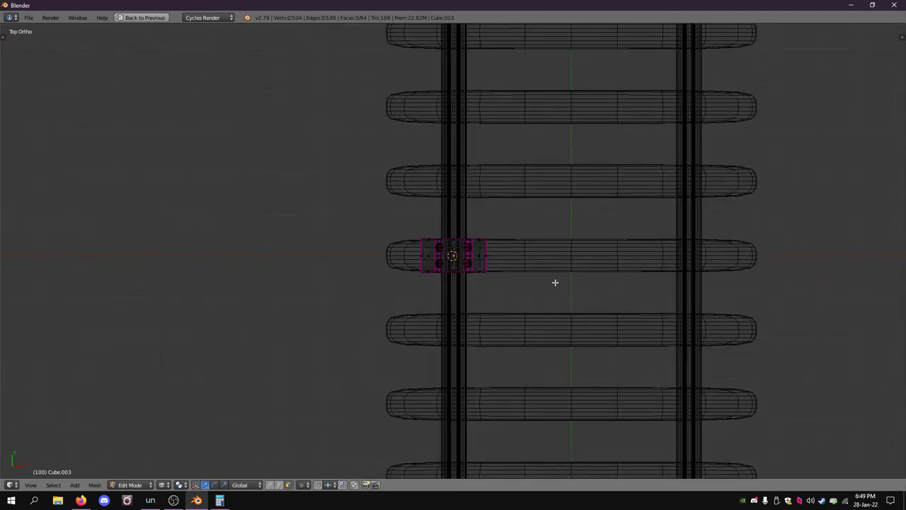
key(a)
key(shift+d)
right_click(555, 282)
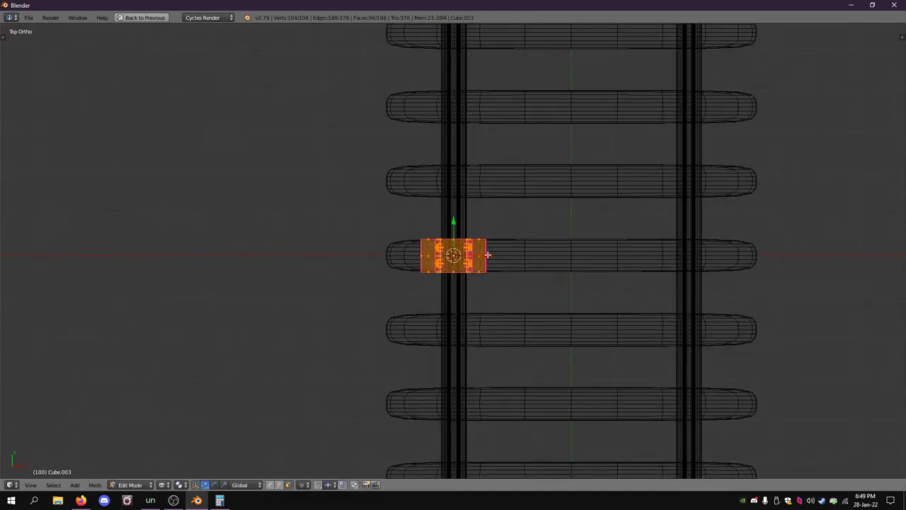
key(g)
key(x)
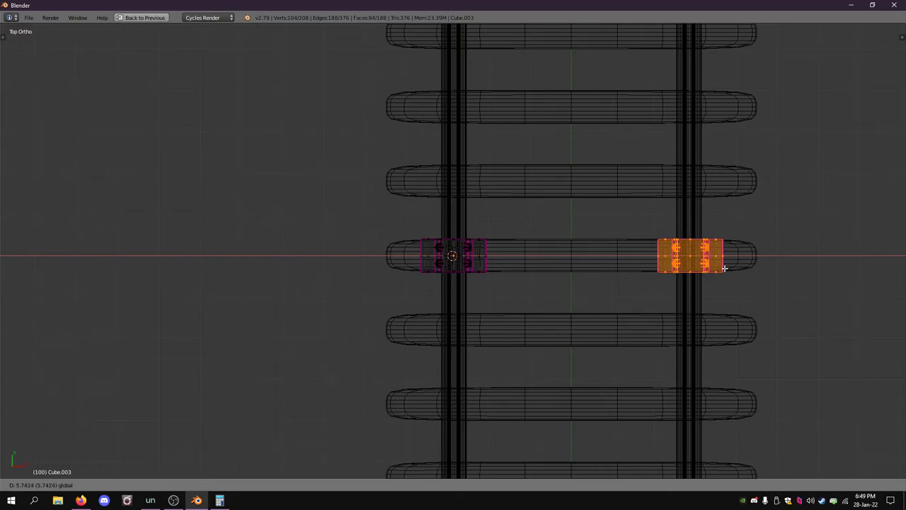
click(724, 269)
Select both tie plates, duplicate them, and move the copies 1.8 units along Y onto the next tie.
key(a)
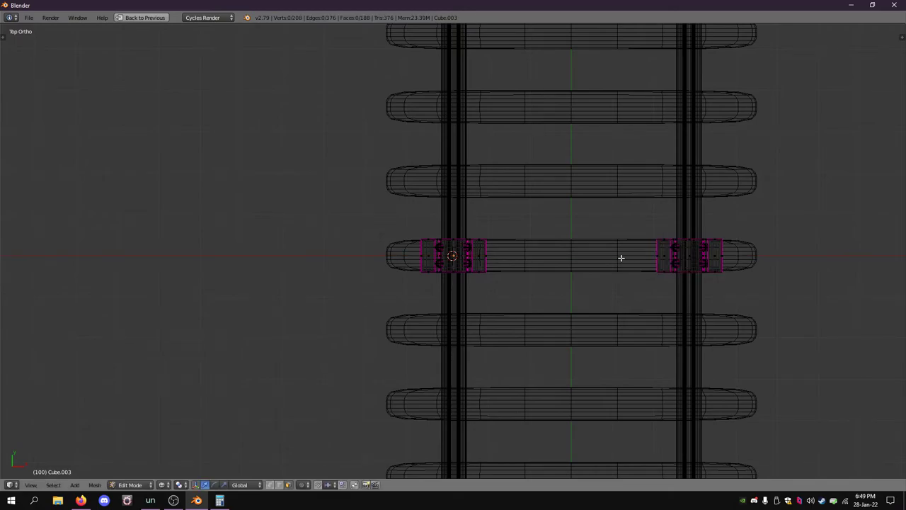
key(a)
scroll(621, 258, down, 2)
shift+middle_drag(627, 196, 557, 263)
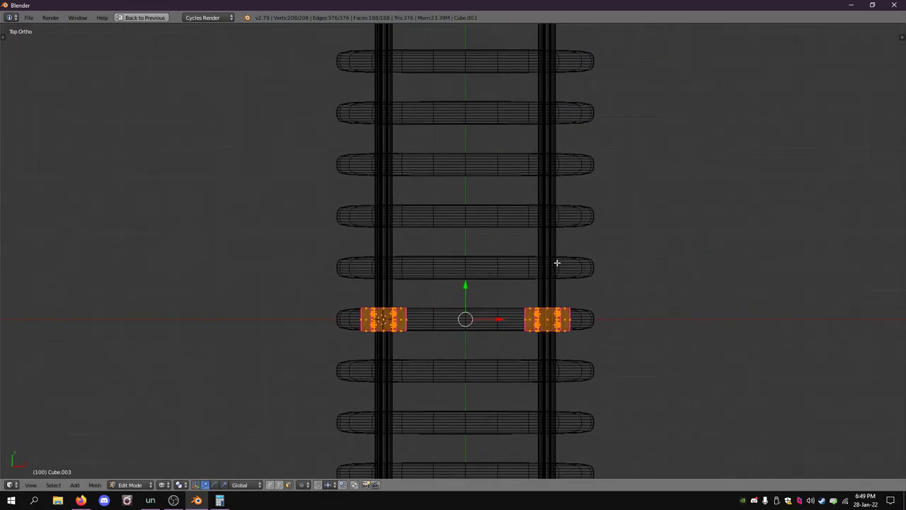
key(shift+d)
right_click(557, 262)
text(gy1.8)
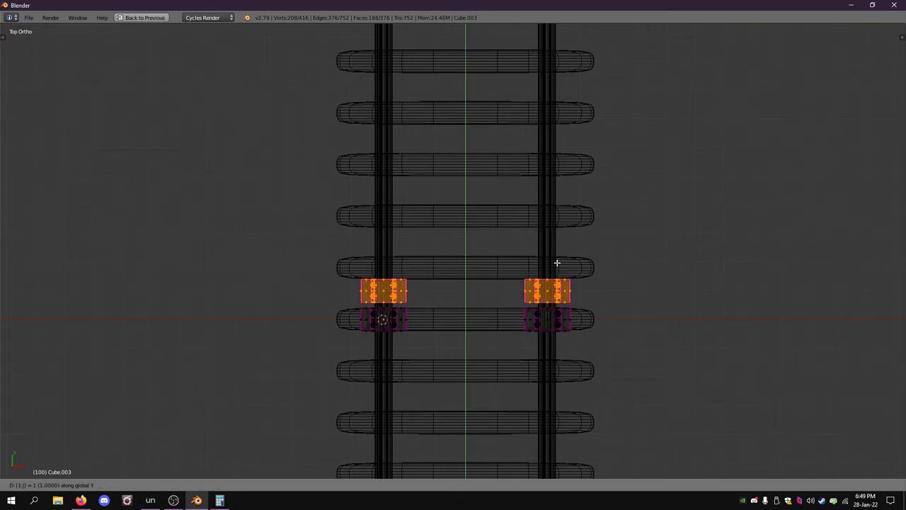
key(Return)
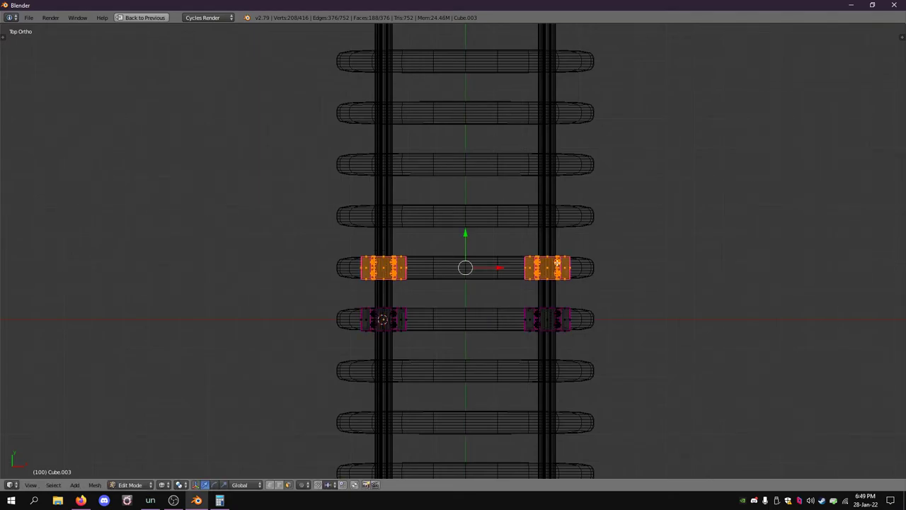
Box-select the tie plates on both ties and duplicate them along Y onto the next two ties.
key(a)
key(b)
drag(343, 245, 602, 361)
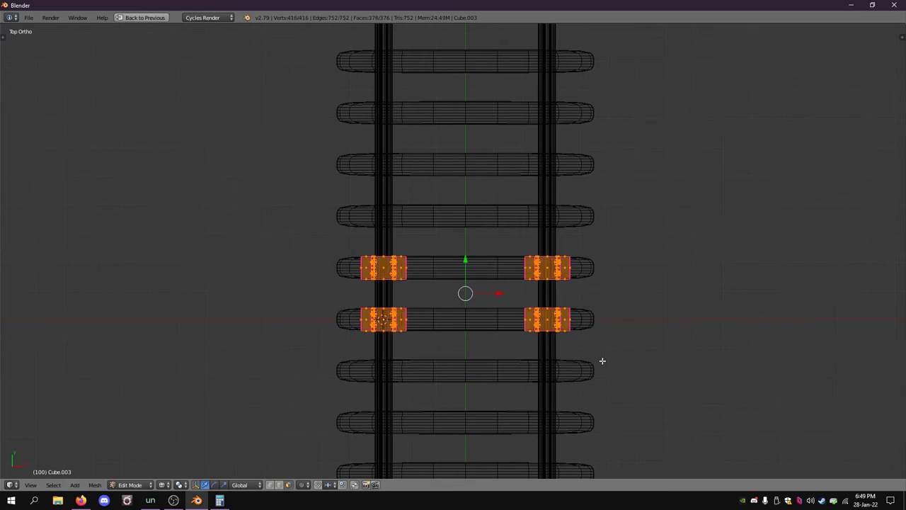
key(shift+d)
text(y3)
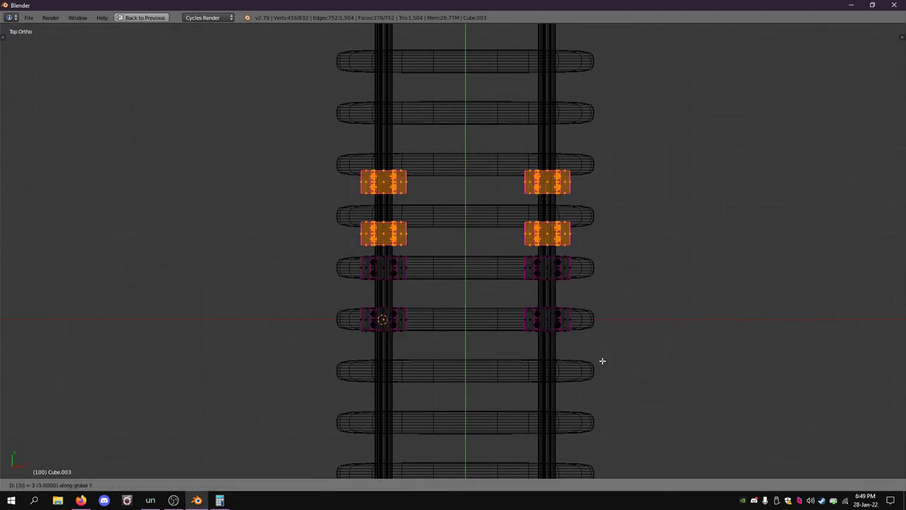
key(Return)
Duplicate the selected two rows of tie plates again and move the copies along Y onto the following two ties.
key(shift+d)
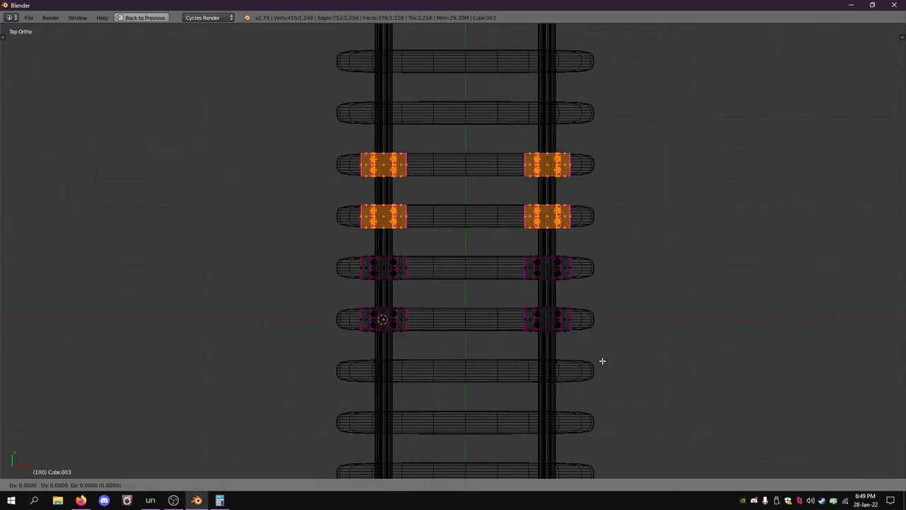
key(Escape)
text(gy6)
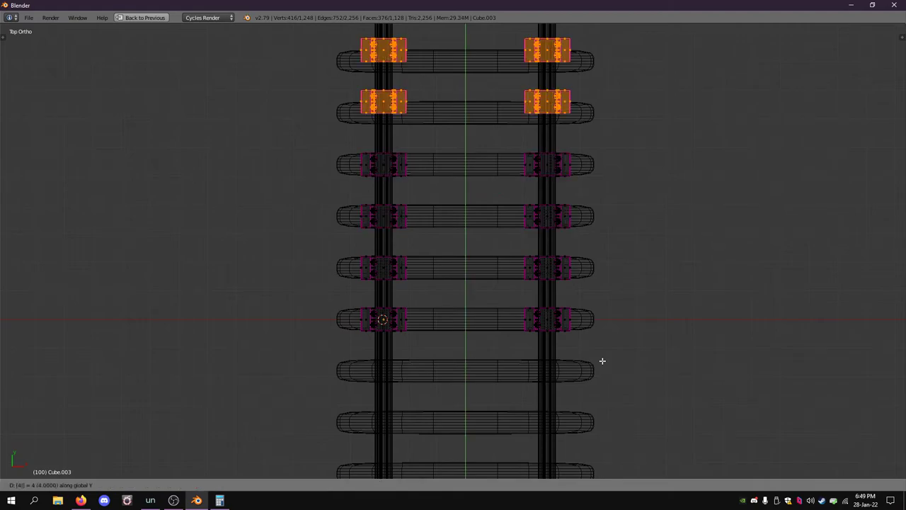
key(BackSpace)
text(3)
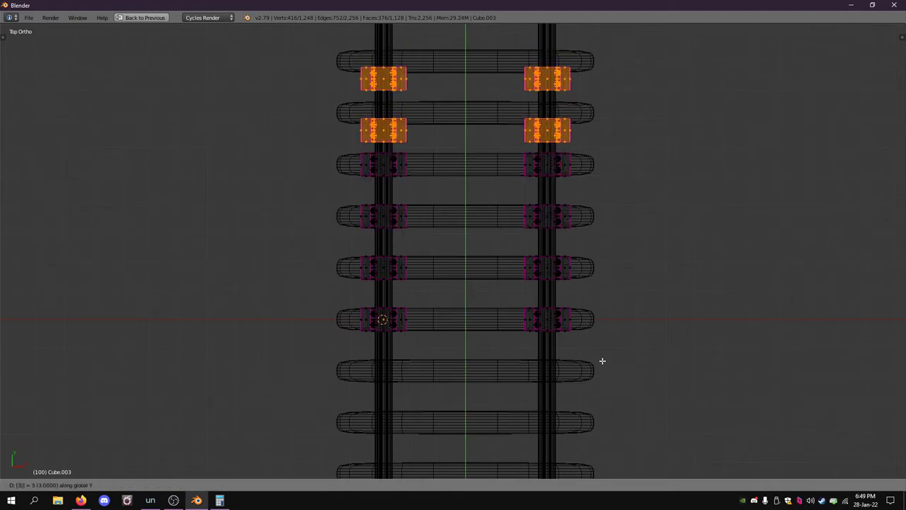
key(Return)
Box-select the farthest row of tie plates and delete it, leaving five rows.
scroll(612, 266, down, 1)
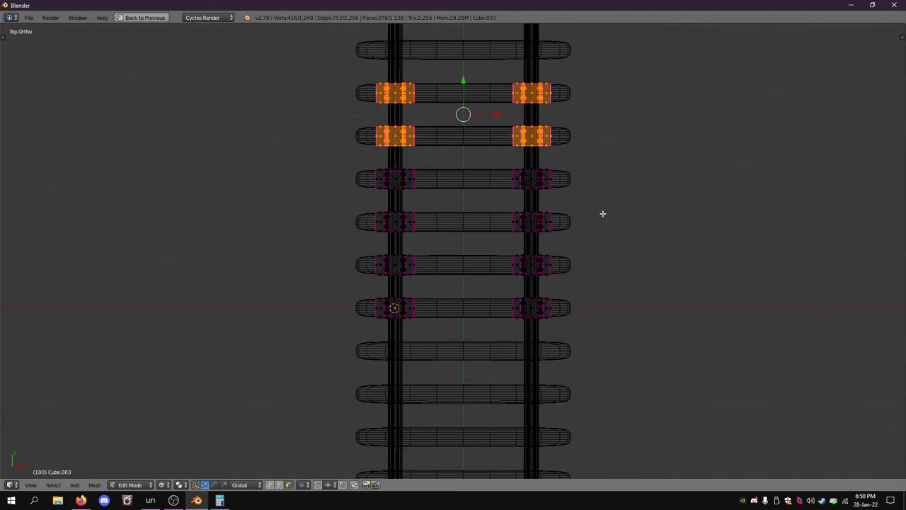
shift+middle_drag(602, 213, 602, 282)
key(a)
key(b)
drag(361, 146, 597, 185)
key(x)
click(596, 186)
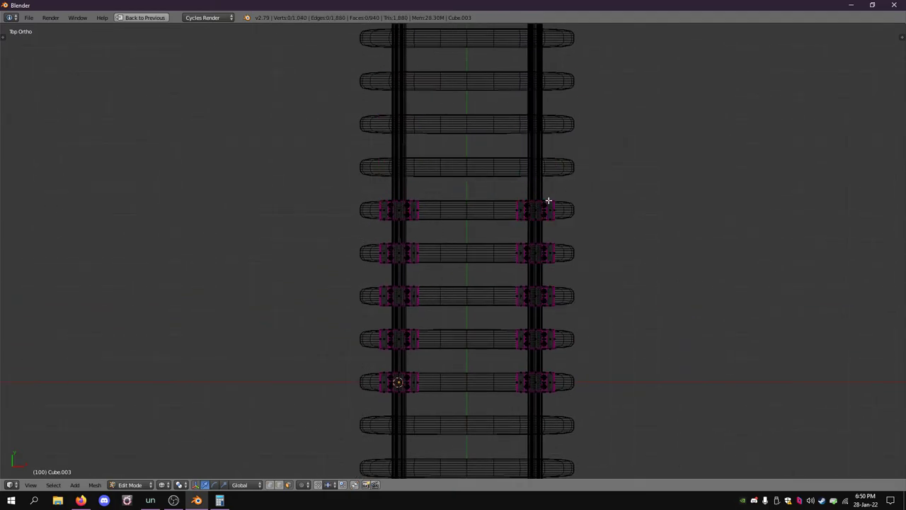
Select all five rows of tie plates and duplicate them along Y onto the next five ties.
key(a)
scroll(445, 214, down, 3)
key(shift+d)
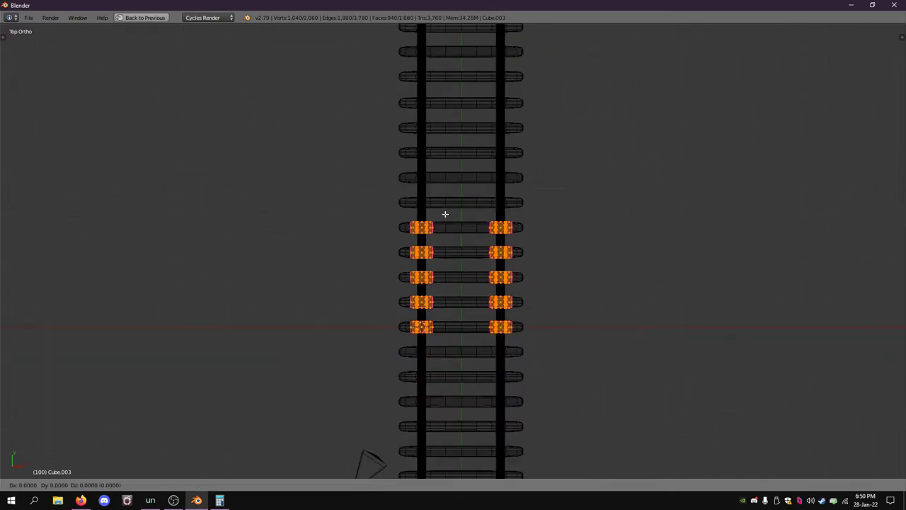
key(y)
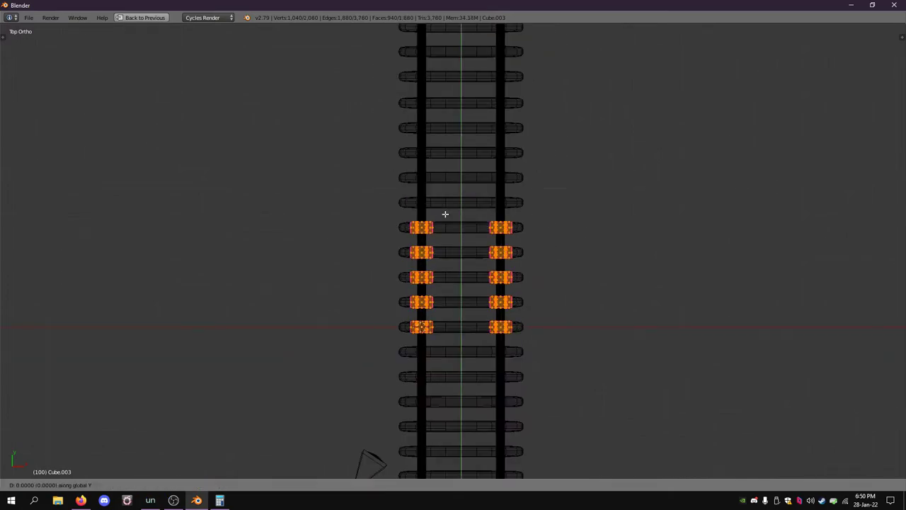
click(445, 213)
Duplicate the five-row set twice more along Y, placing each copy directly after the previous one until the last runs past the track's end.
scroll(445, 214, down, 5)
key(shift+d)
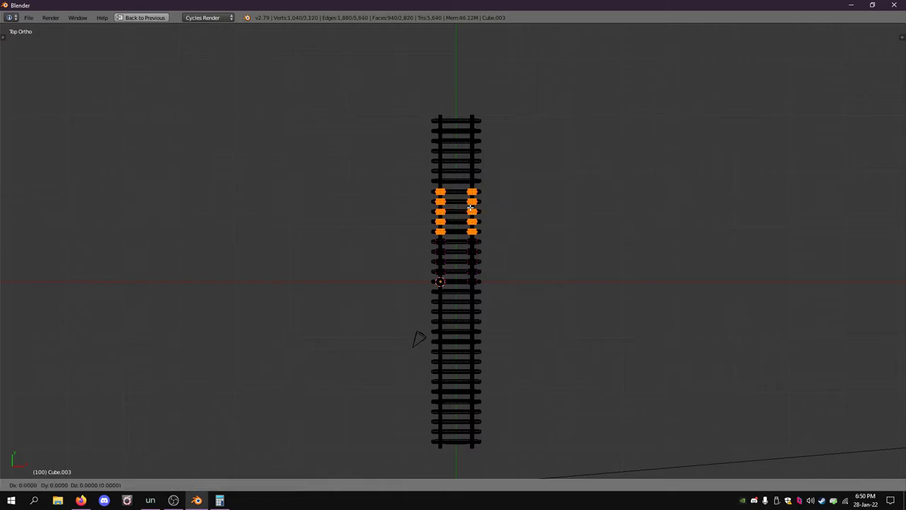
click(470, 207)
text(gy5)
click(470, 208)
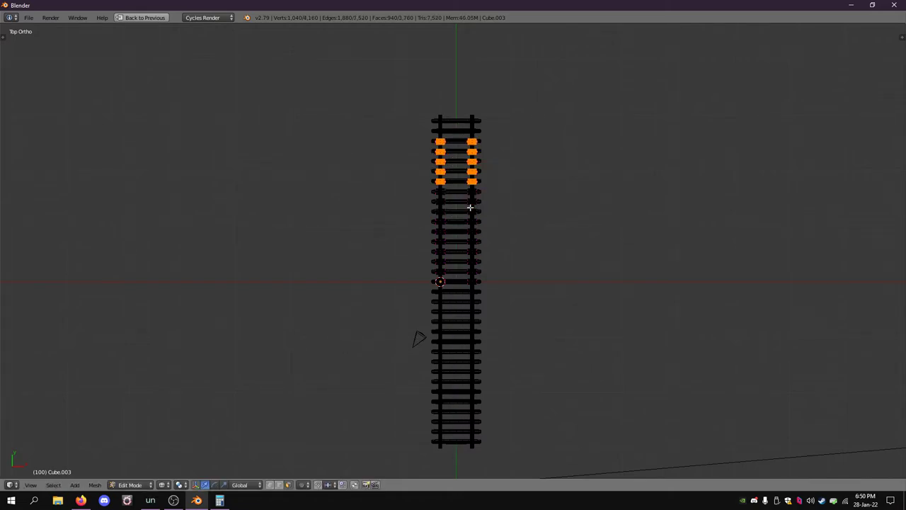
text(gy1)
key(Return)
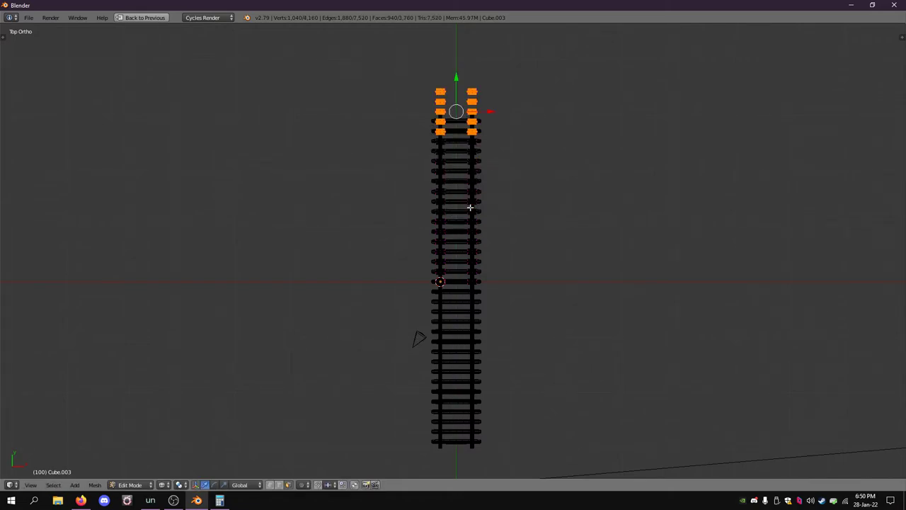
Box-select the original five rows of tie plates, duplicate them, and move the copies -9 units along Y.
key(a)
key(b)
drag(425, 298, 508, 236)
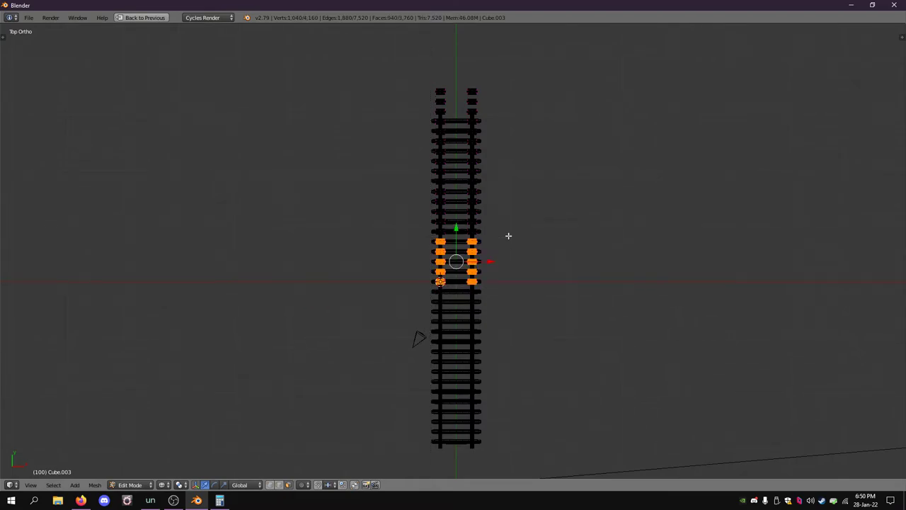
key(shift+d)
key(Return)
text(gy)
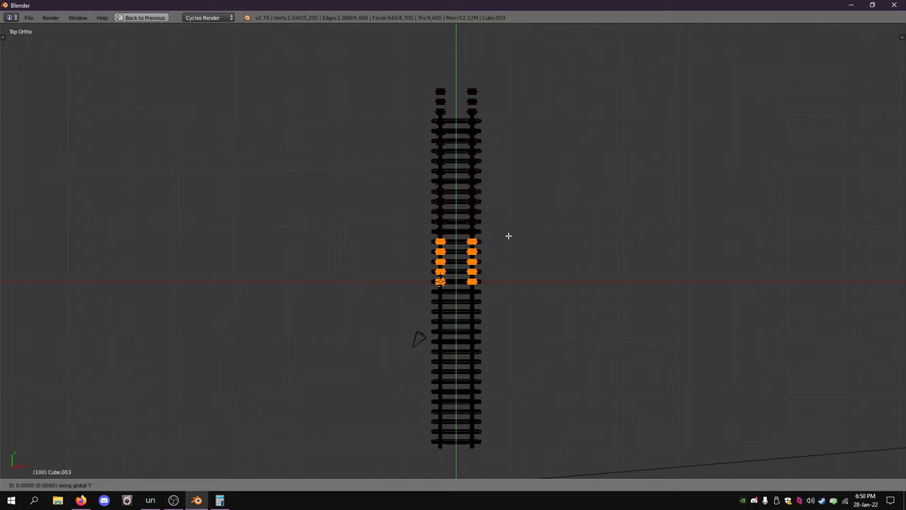
text(-9)
key(Return)
Keep duplicating the five-row set of tie plates -9 units along Y, end to end, until the copies run past the track's near end.
key(shift+d)
text(y)
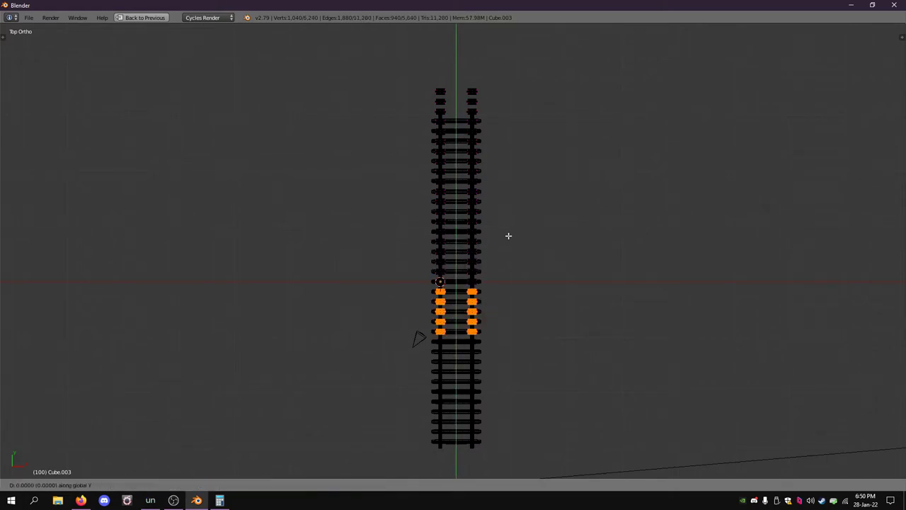
text(-9)
key(Return)
key(shift+d)
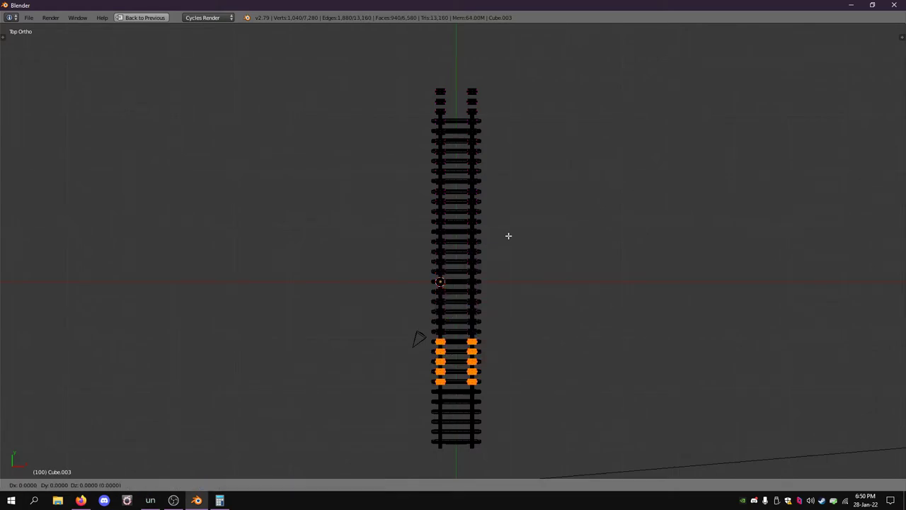
key(y)
key(Return)
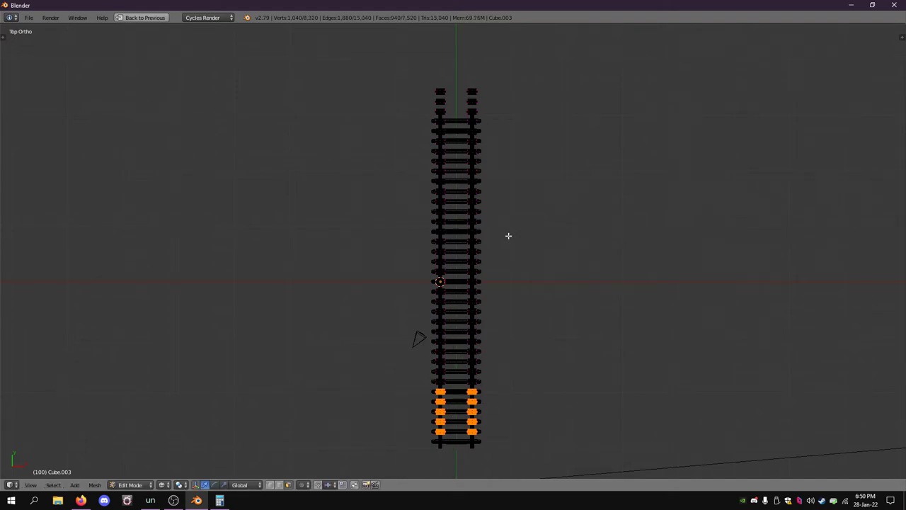
key(y)
key(Return)
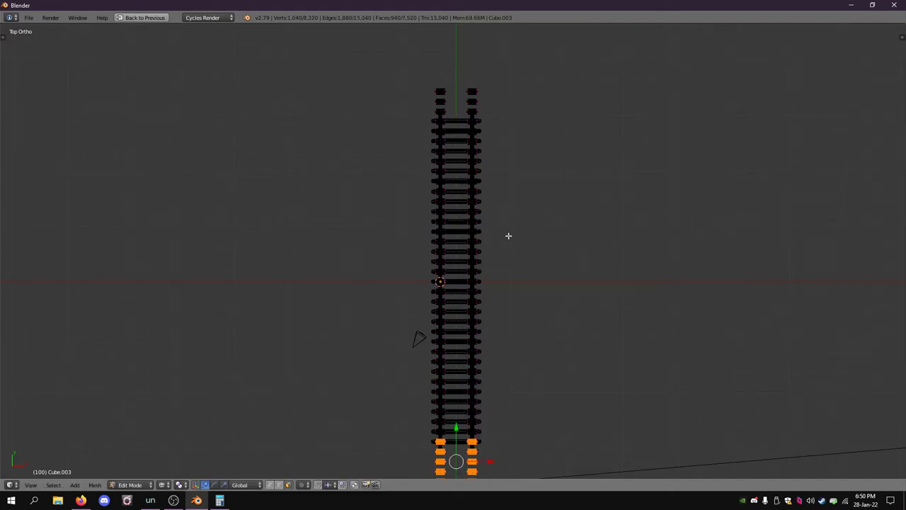
Box-select the three surplus rows of tie plates beyond the track's +Y end and delete them.
key(a)
scroll(599, 317, up, 8)
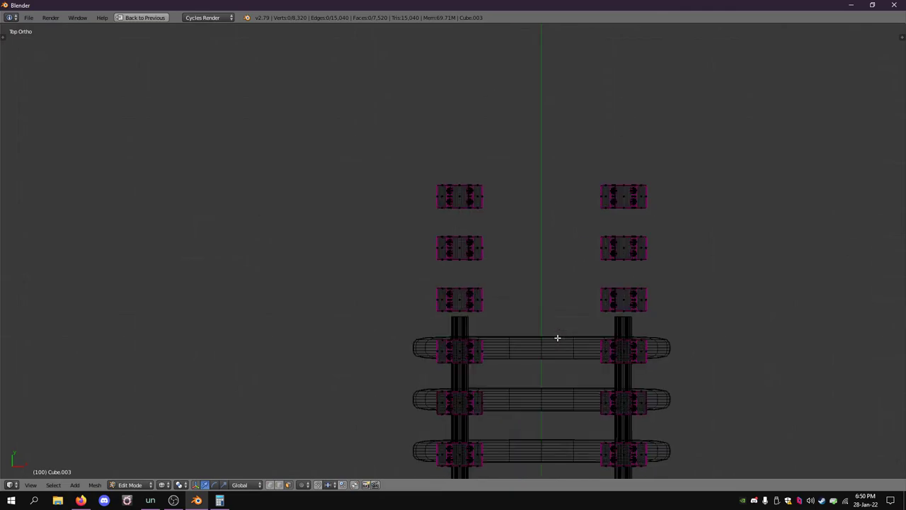
scroll(557, 338, up, 1)
key(a)
drag(411, 151, 722, 336)
key(x)
click(721, 337)
Box-select the four surplus rows of tie plates beyond the track's -Y end, delete them, and return to Object Mode.
scroll(710, 333, down, 5)
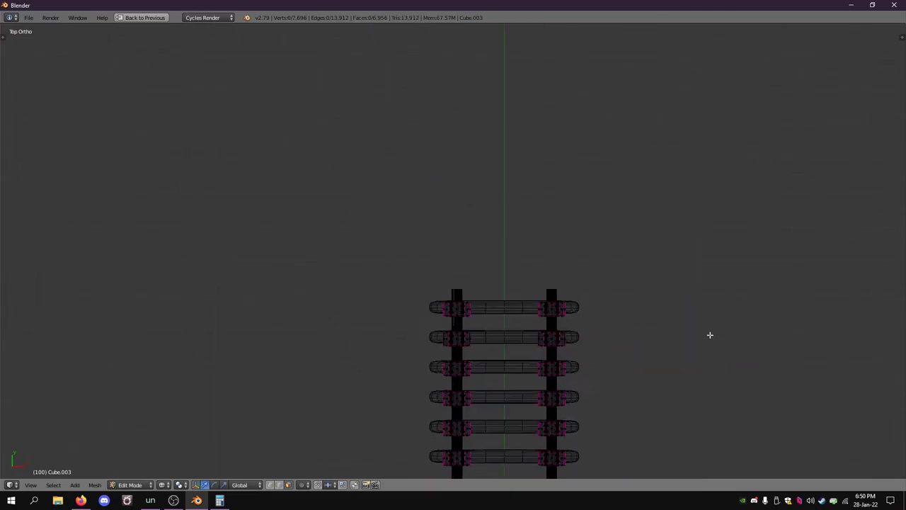
shift+middle_drag(657, 253, 630, 129)
scroll(601, 214, up, 5)
scroll(601, 214, up, 3)
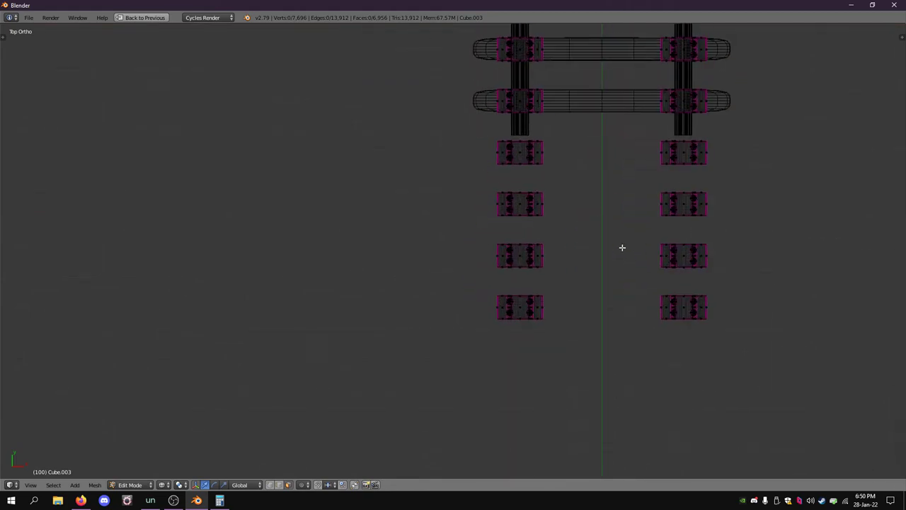
shift+middle_drag(621, 247, 555, 259)
key(b)
drag(361, 157, 704, 356)
key(x)
click(669, 331)
scroll(647, 264, down, 11)
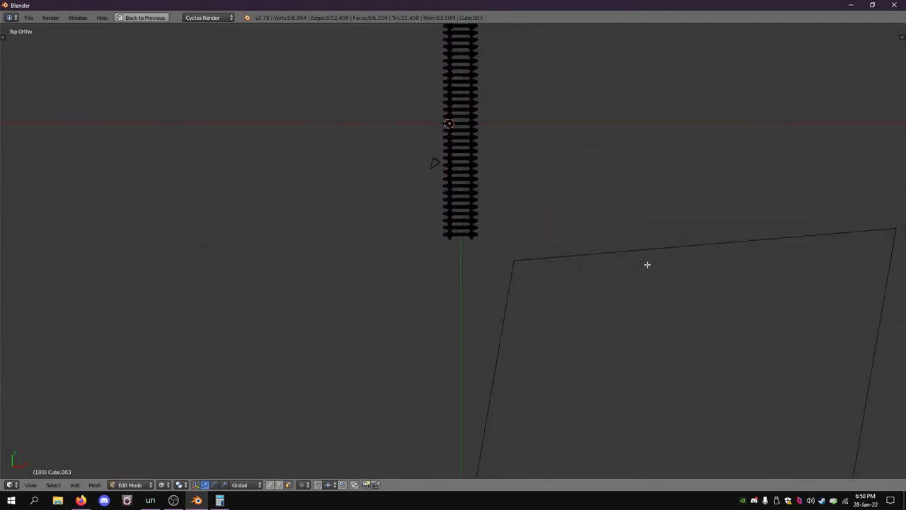
key(Tab)
shift+middle_drag(576, 151, 544, 325)
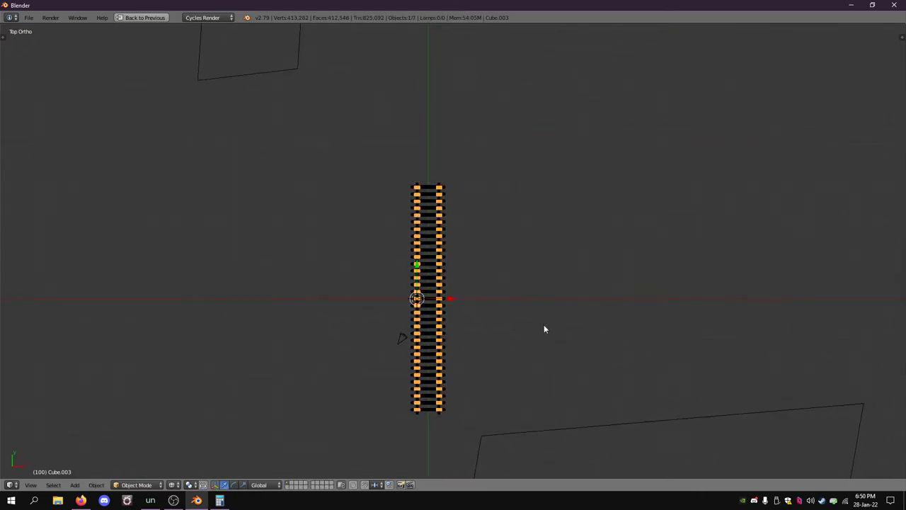
Select the wooden ties and set their Subsurf viewport subdivisions to 5.
key(shift+space)
middle_drag(665, 209, 643, 222)
right_click(700, 221)
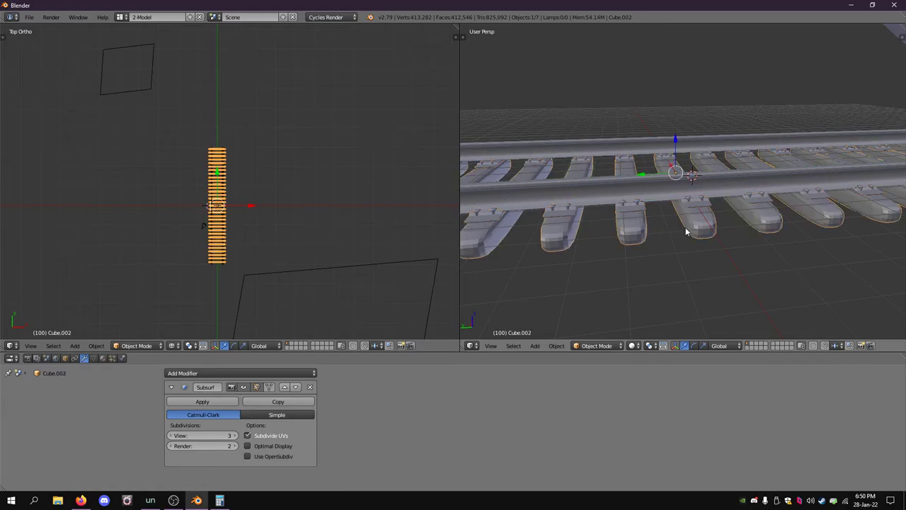
click(236, 436)
click(236, 436)
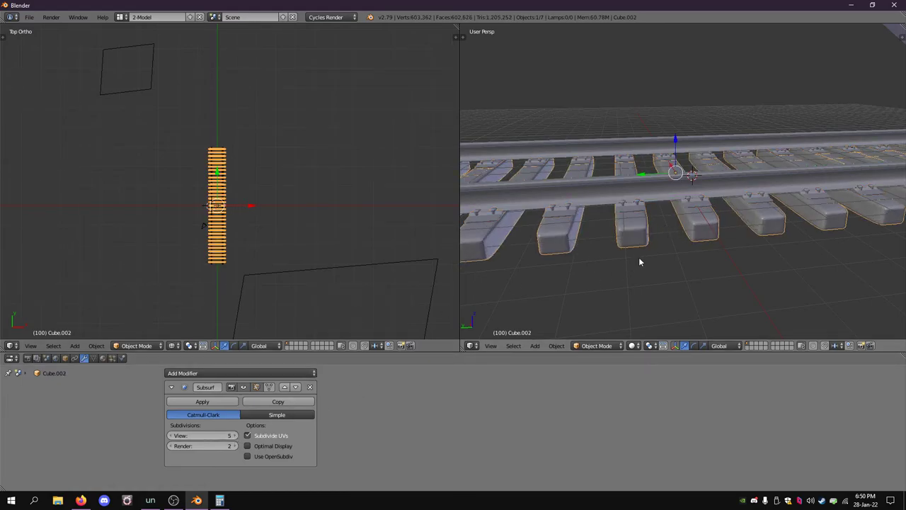
Select every object in the scene and raise them all slightly along Z.
key(shift+space)
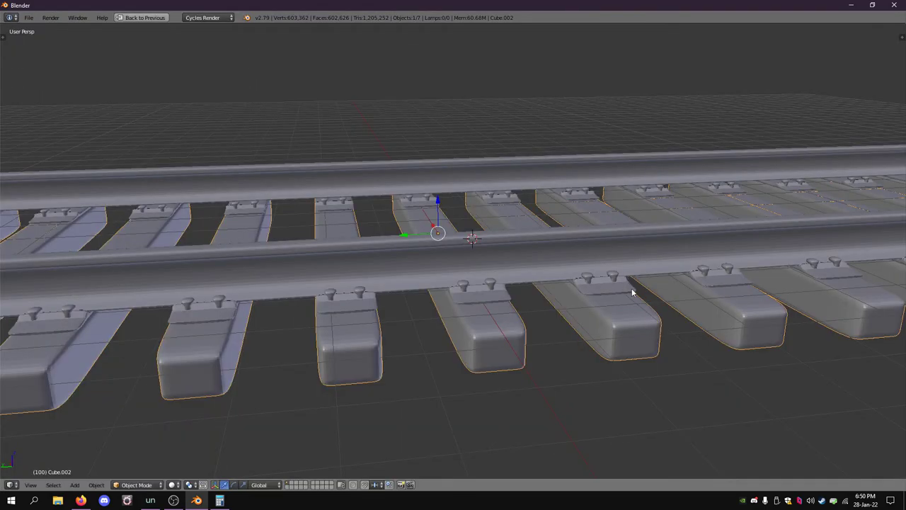
scroll(630, 294, down, 6)
scroll(629, 295, up, 2)
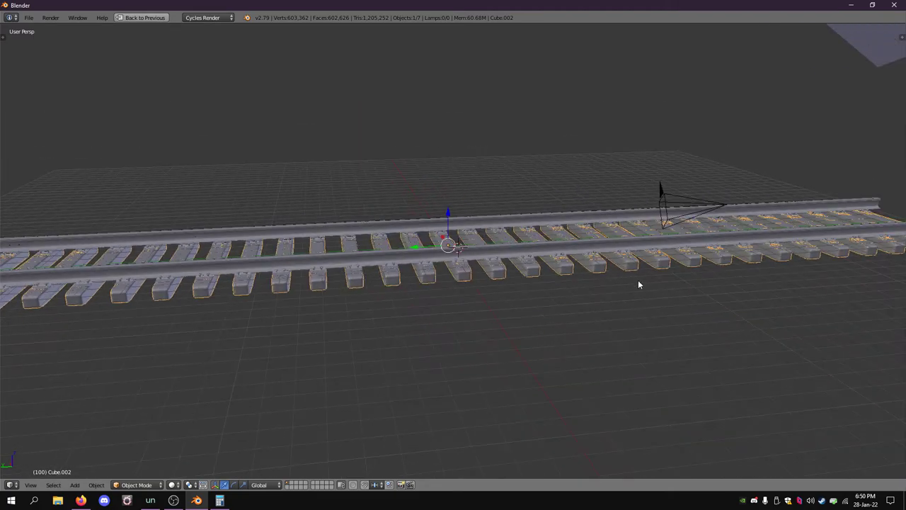
scroll(573, 268, up, 2)
middle_drag(580, 280, 551, 225)
key(a)
key(a)
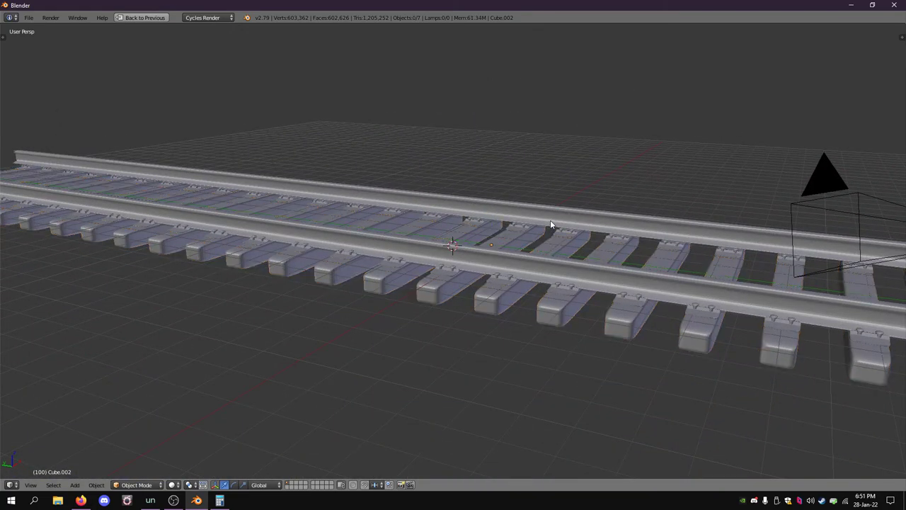
key(g)
key(z)
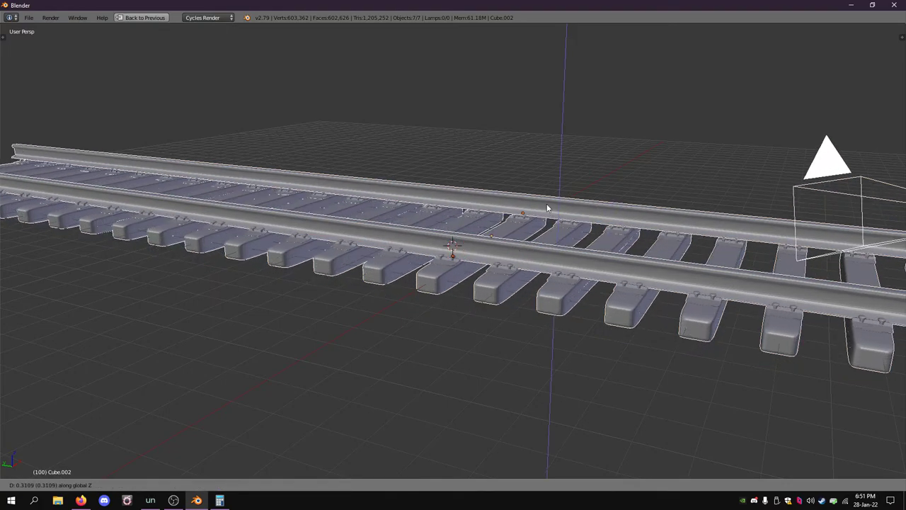
click(545, 194)
scroll(541, 198, down, 5)
middle_drag(539, 267, 562, 265)
scroll(559, 266, up, 7)
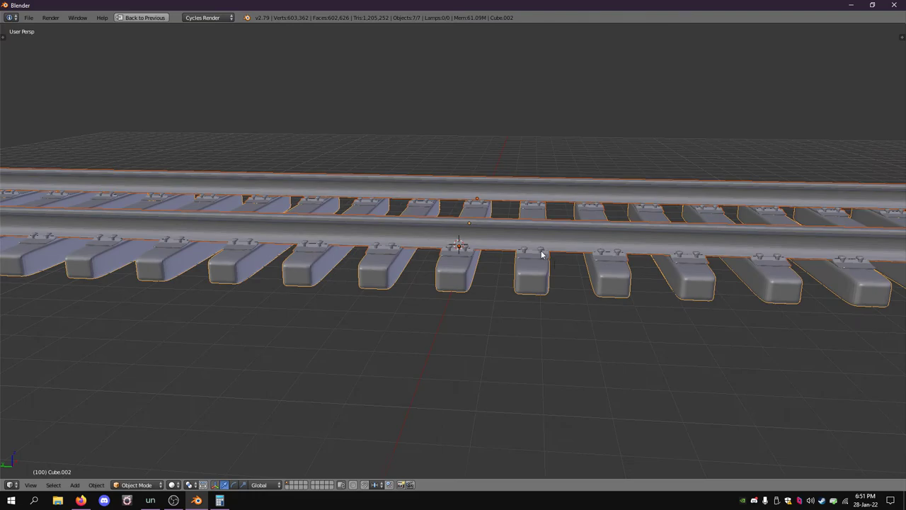
right_click(527, 234)
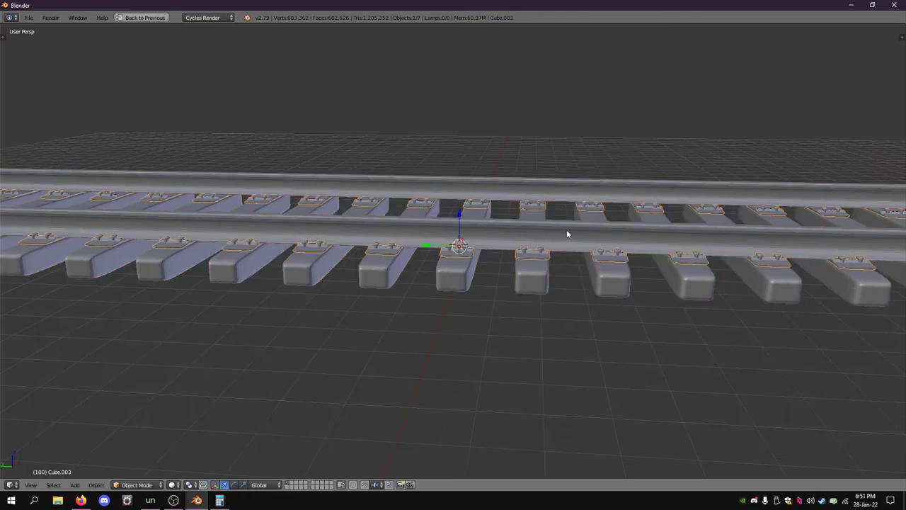
right_click(566, 233)
middle_drag(566, 234, 522, 249)
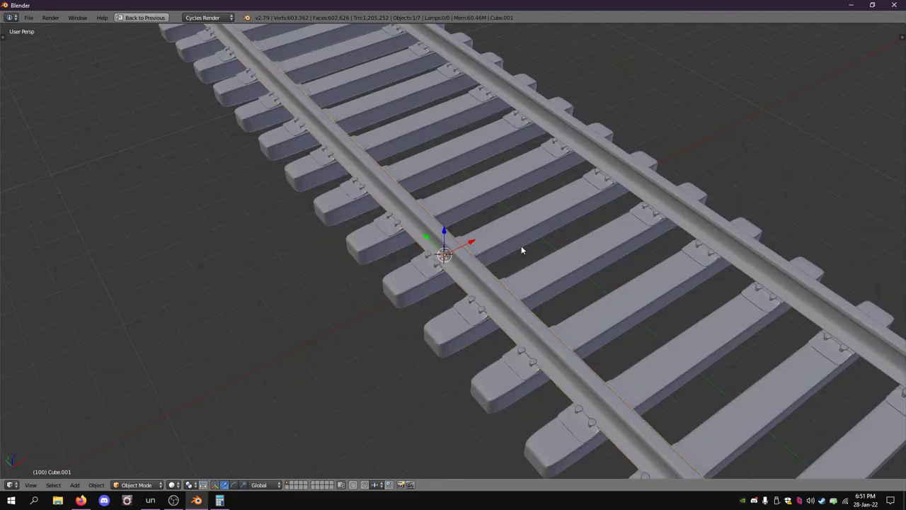
right_click(474, 310)
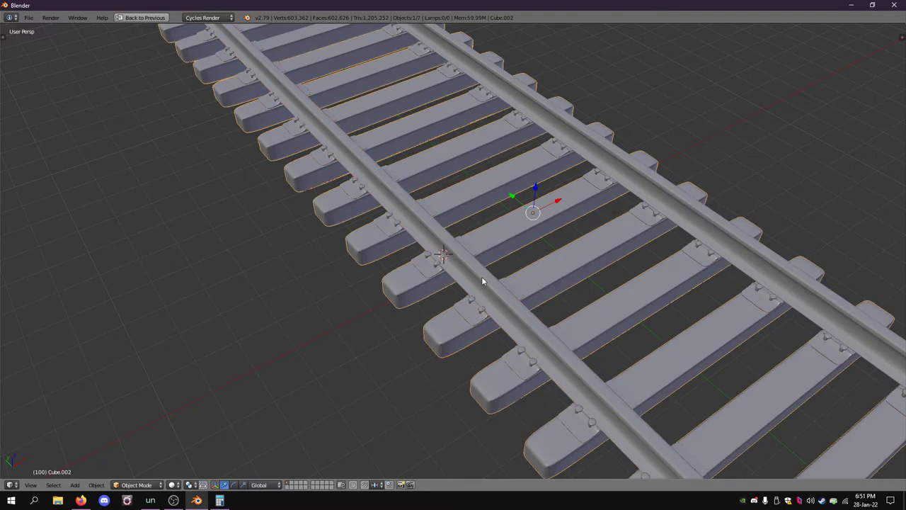
right_click(482, 281)
key(x)
key(Escape)
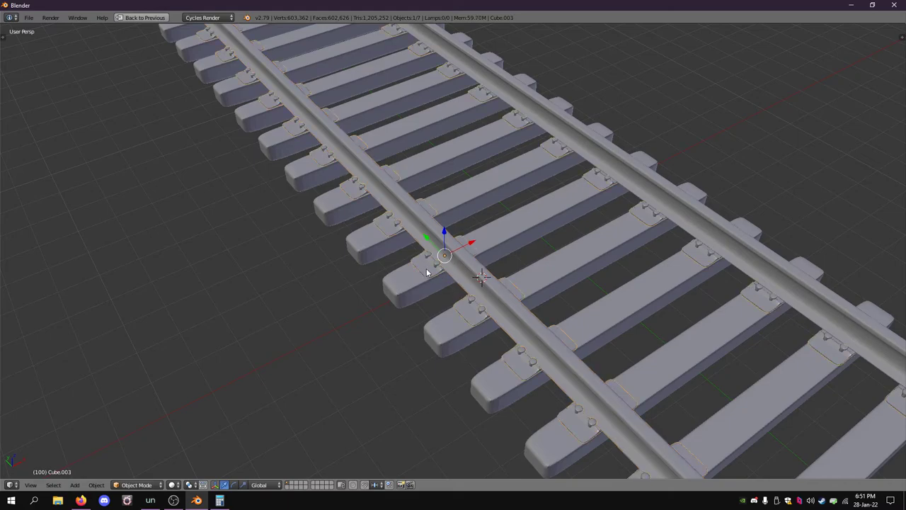
key(ctrl+Up)
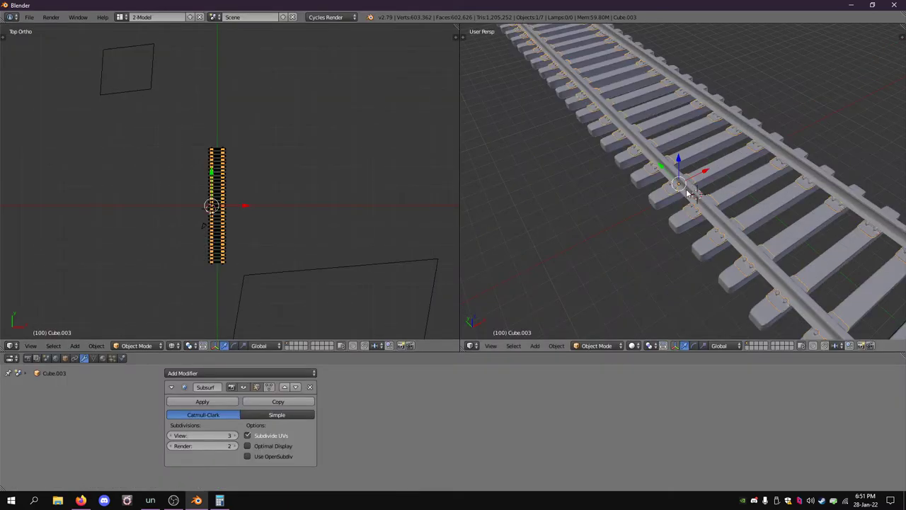
right_click(794, 163)
right_click(790, 154)
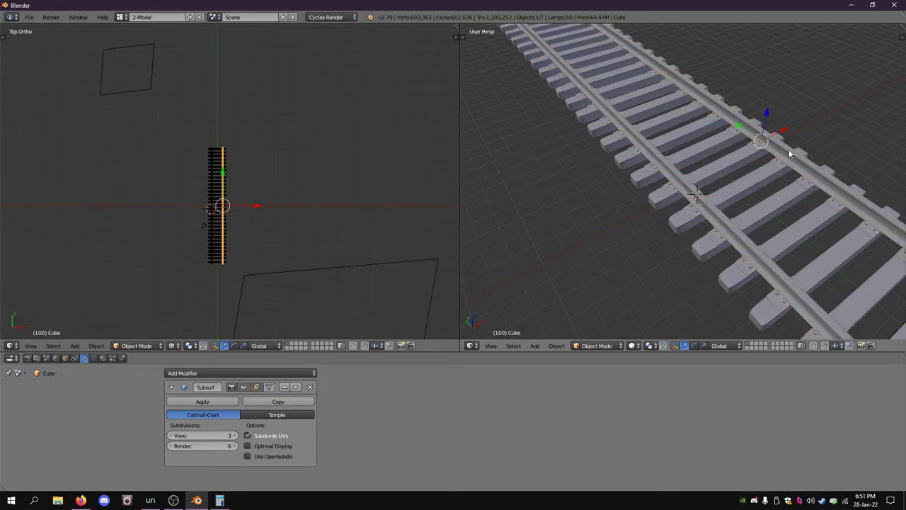
Switch to the DOGE miner, stop the mining and close its window.
click(150, 500)
click(264, 376)
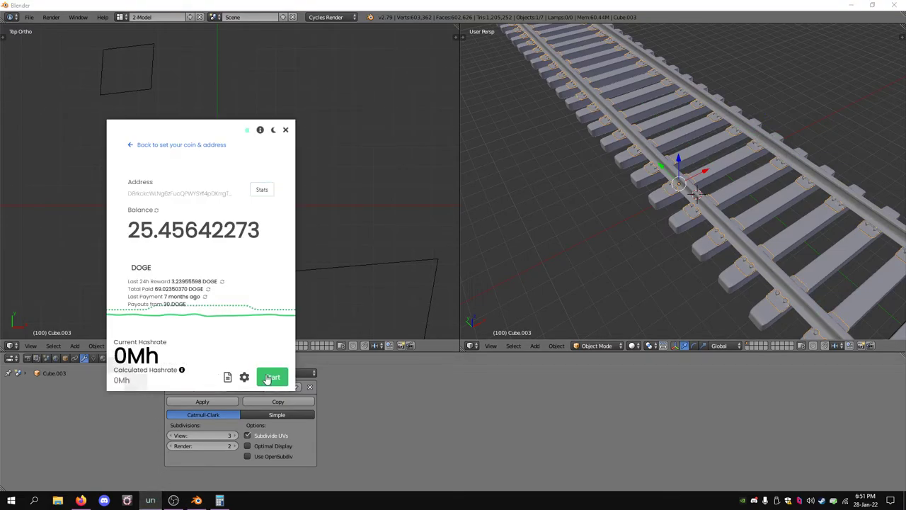
click(286, 131)
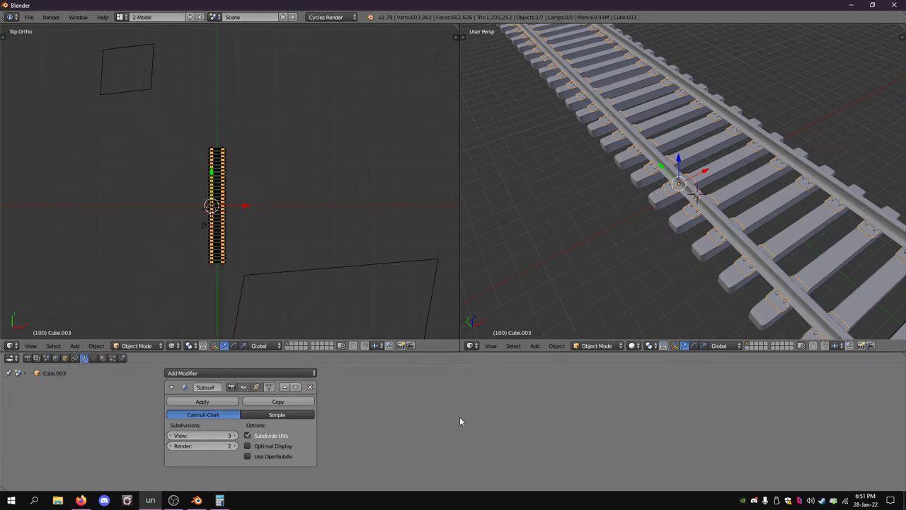
Return to Blender, save the current scene as the startup file, and quit the program.
right_click(700, 155)
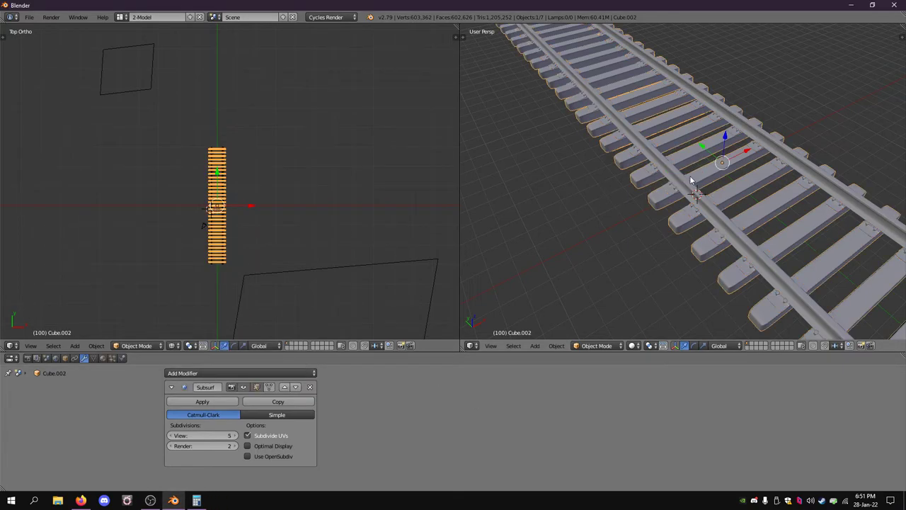
right_click(683, 181)
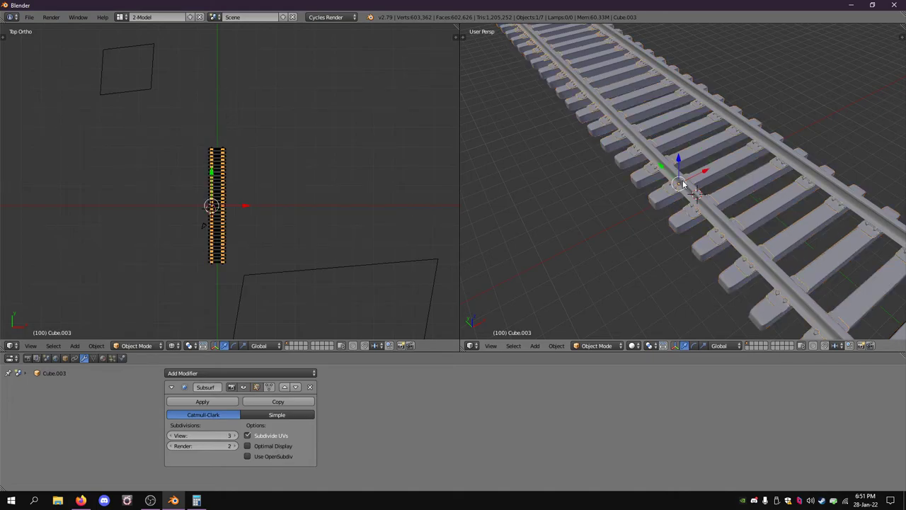
key(ctrl+u)
click(891, 5)
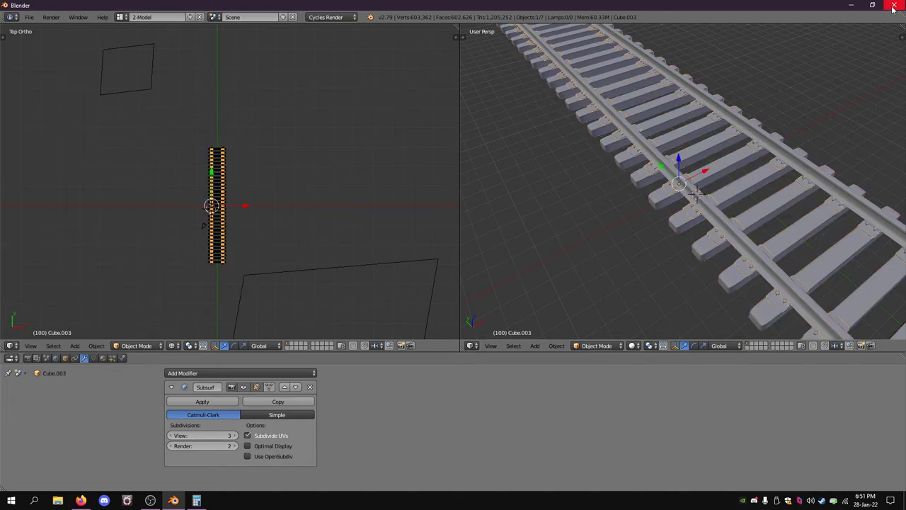
click(458, 283)
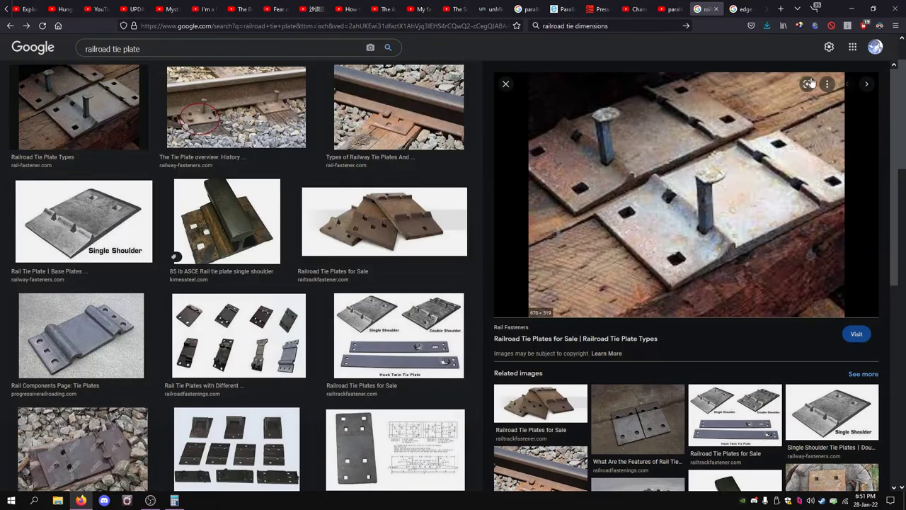
Minimize the browser, relaunch Blender from the desktop, and dismiss the splash screen.
click(852, 7)
double_click(699, 446)
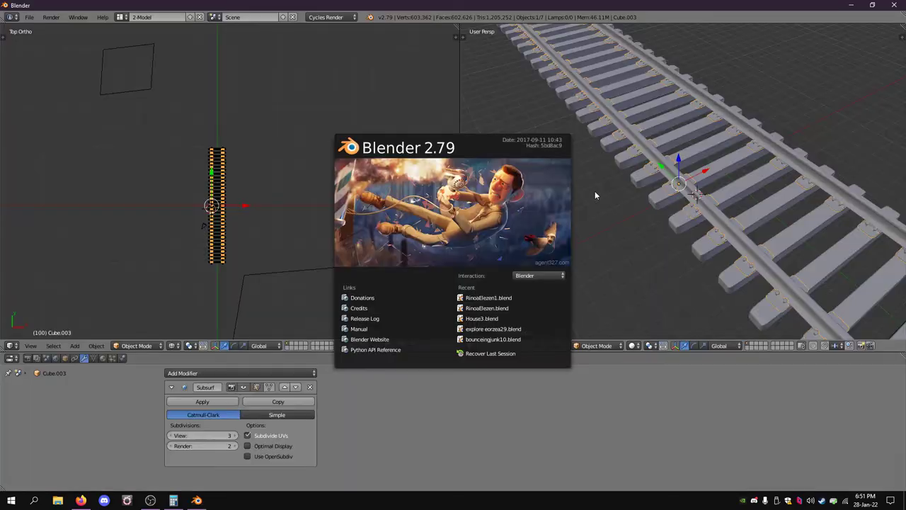
click(577, 201)
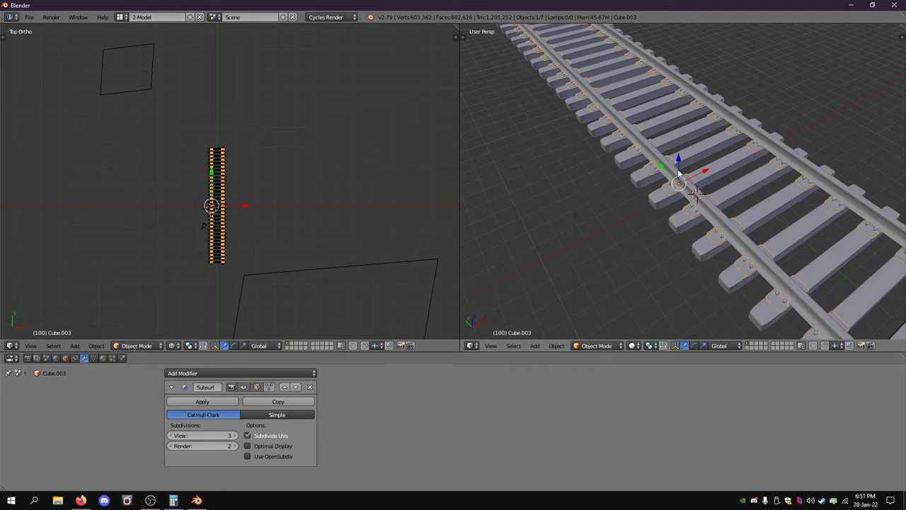
Select the rail nearest the view and set its Subsurf viewport subdivisions to 2.
right_click(712, 179)
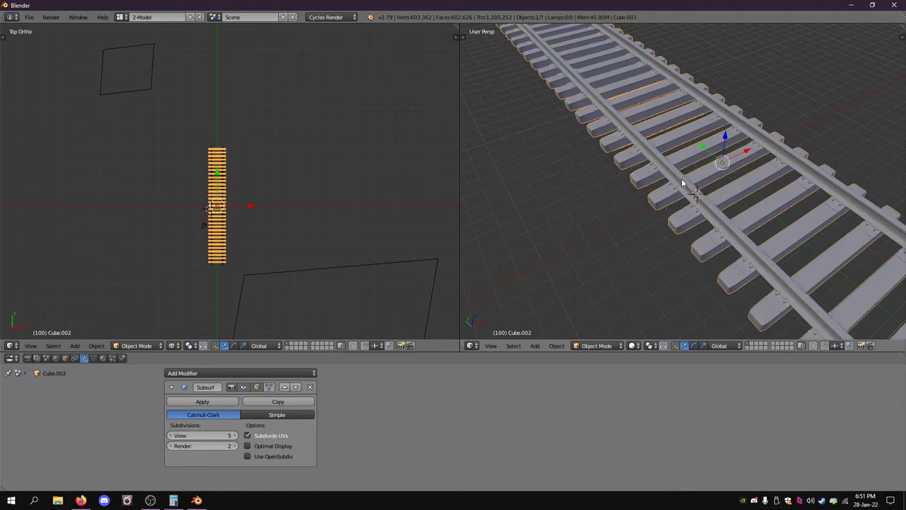
right_click(683, 184)
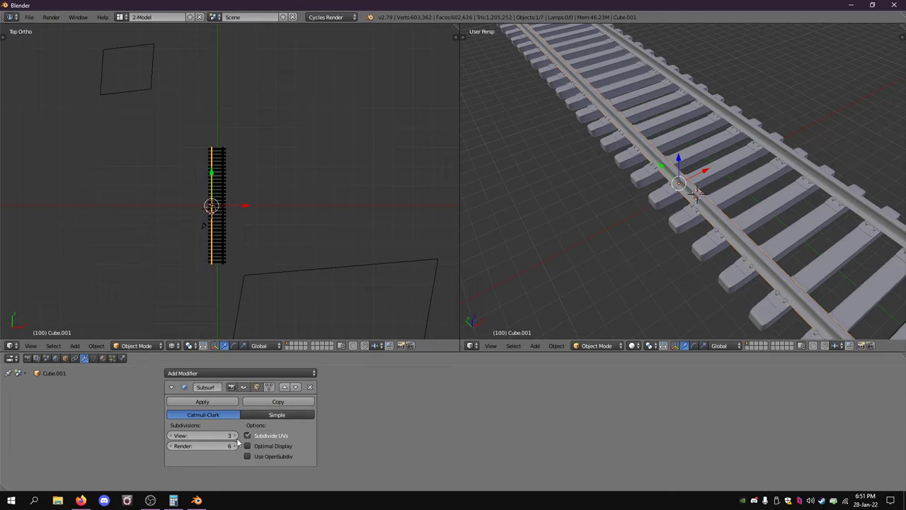
click(174, 436)
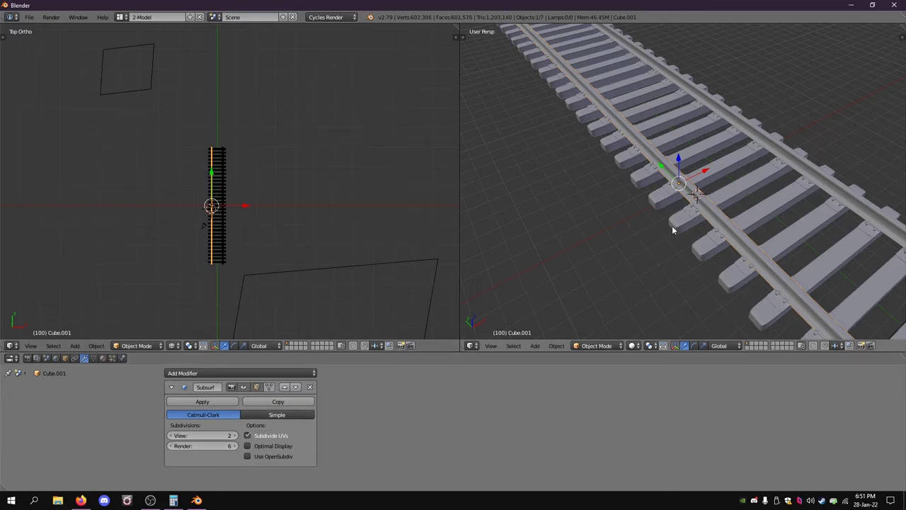
Set the wooden ties' Subsurf viewport subdivisions to 3, then reselect the nearest rail.
right_click(671, 226)
click(171, 435)
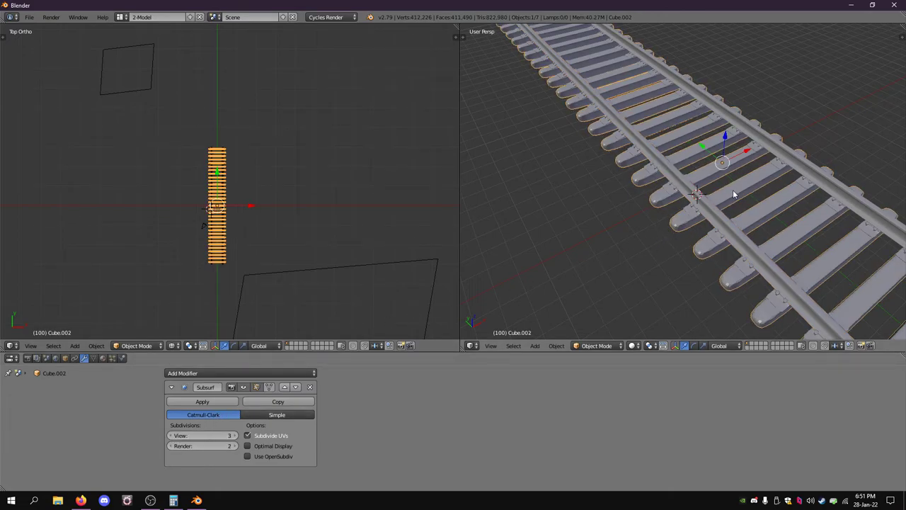
scroll(733, 191, up, 2)
right_click(715, 201)
middle_drag(713, 197, 753, 210)
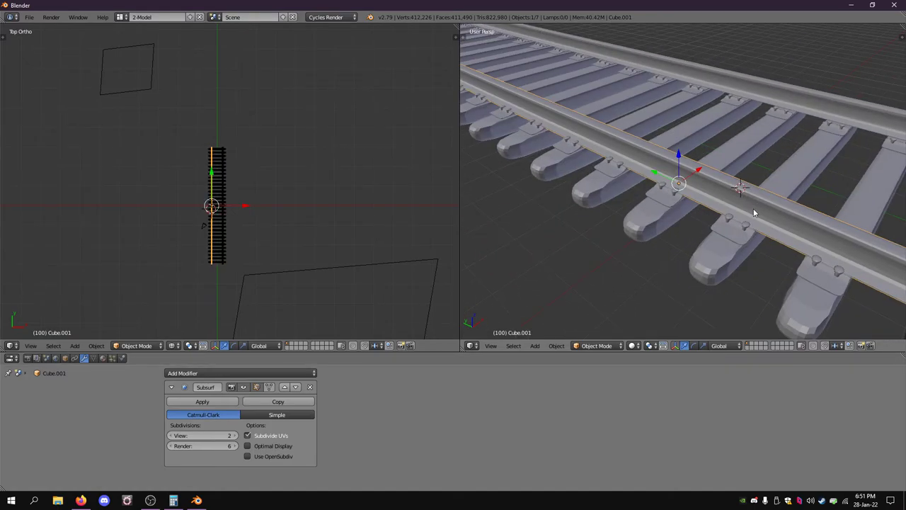
Select the wooden ties, try Subsurf viewport subdivisions of 4, and set them back to 3.
right_click(653, 223)
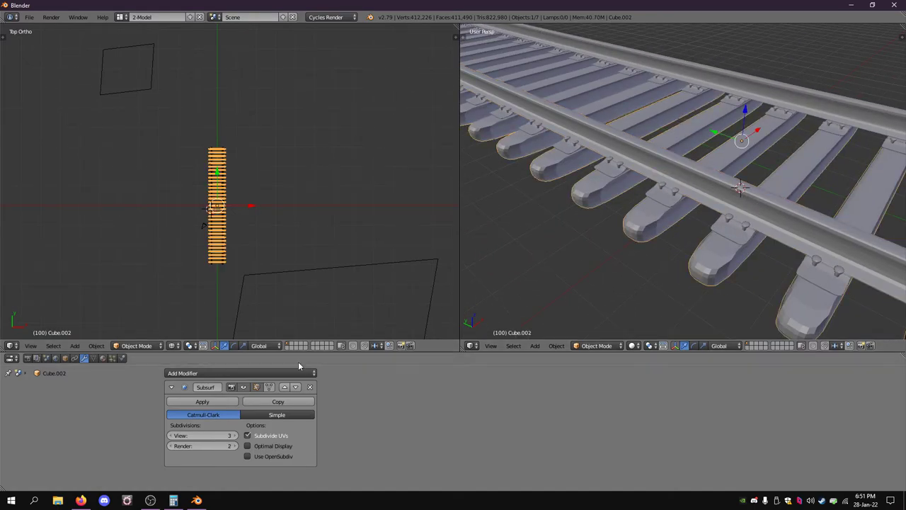
click(233, 435)
scroll(681, 184, down, 2)
scroll(681, 184, up, 4)
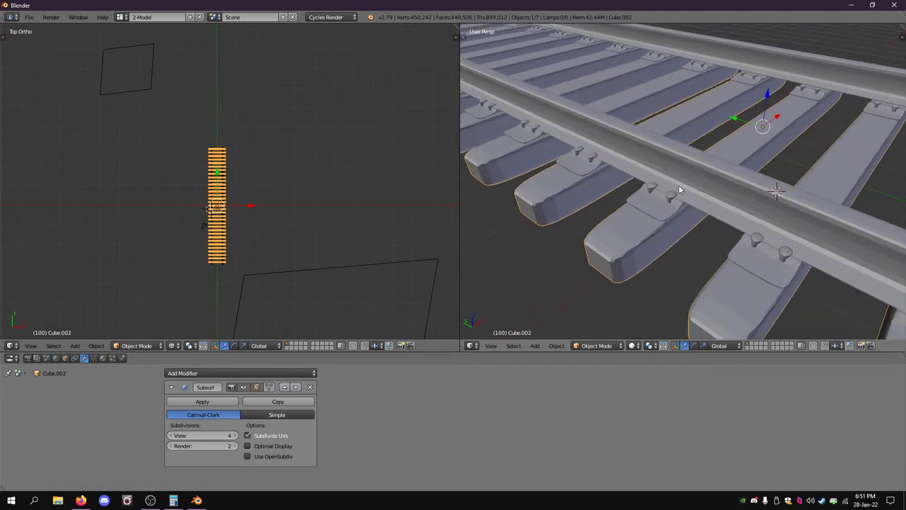
right_click(678, 186)
right_click(642, 227)
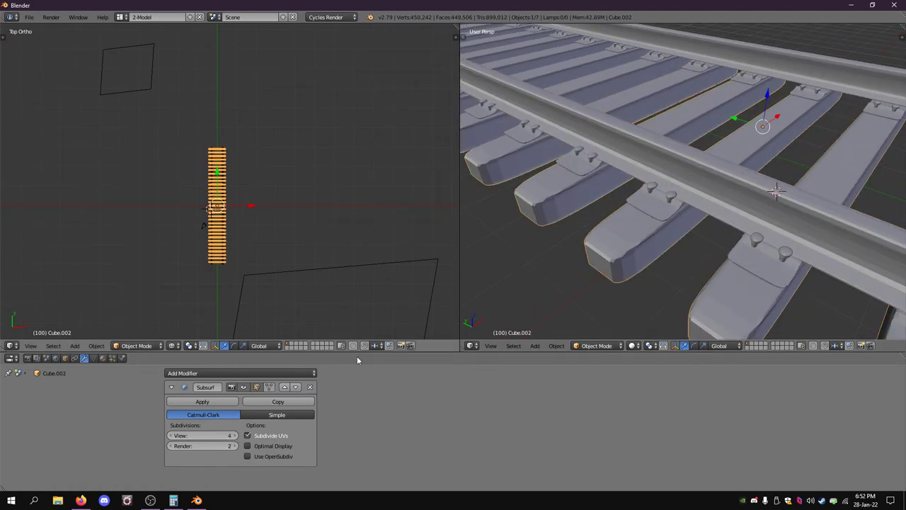
click(171, 436)
scroll(615, 236, down, 4)
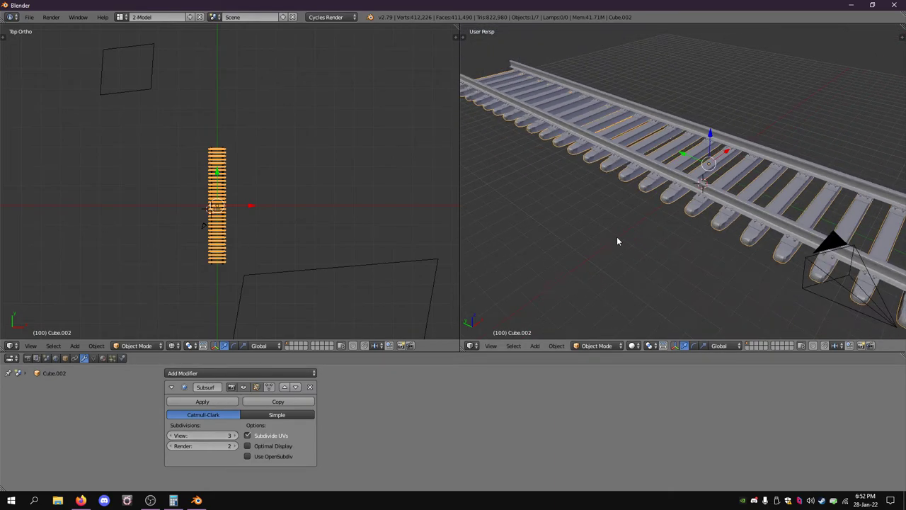
Maximize the perspective view and examine the smoothing of the rails, ties and spiked plates up close and from afar.
scroll(616, 236, up, 4)
key(ctrl+Up)
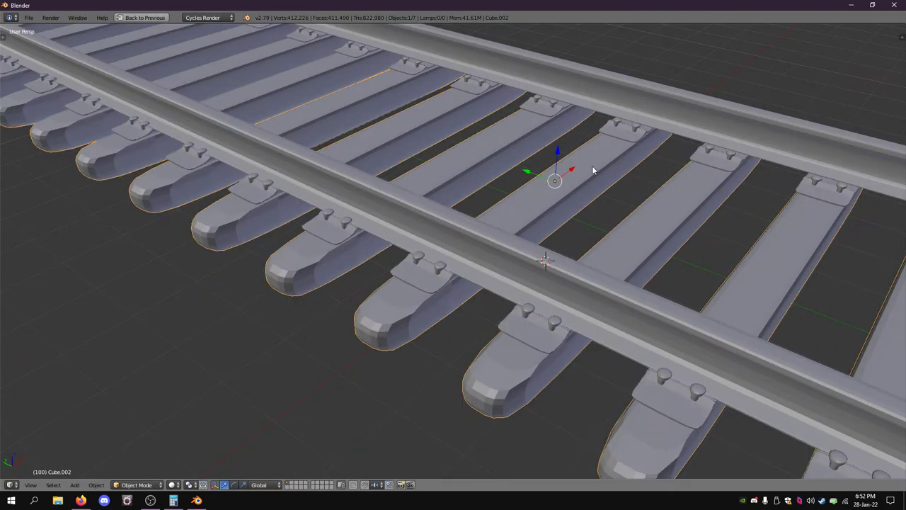
scroll(591, 165, down, 5)
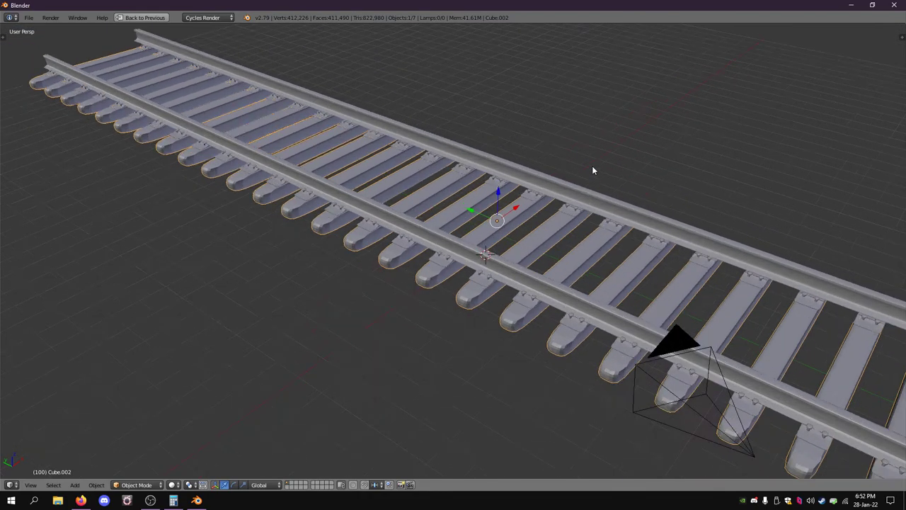
scroll(591, 166, up, 4)
scroll(623, 232, up, 3)
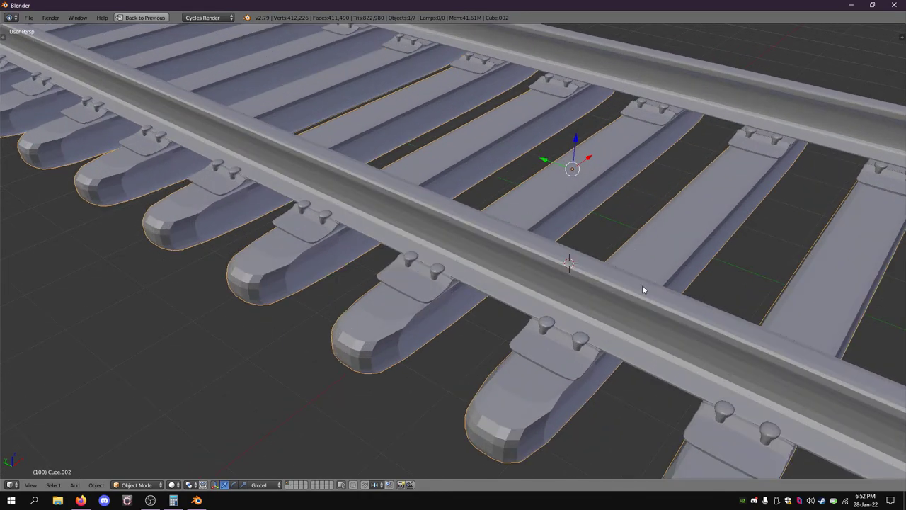
middle_drag(642, 284, 639, 233)
scroll(637, 230, down, 6)
scroll(634, 227, up, 8)
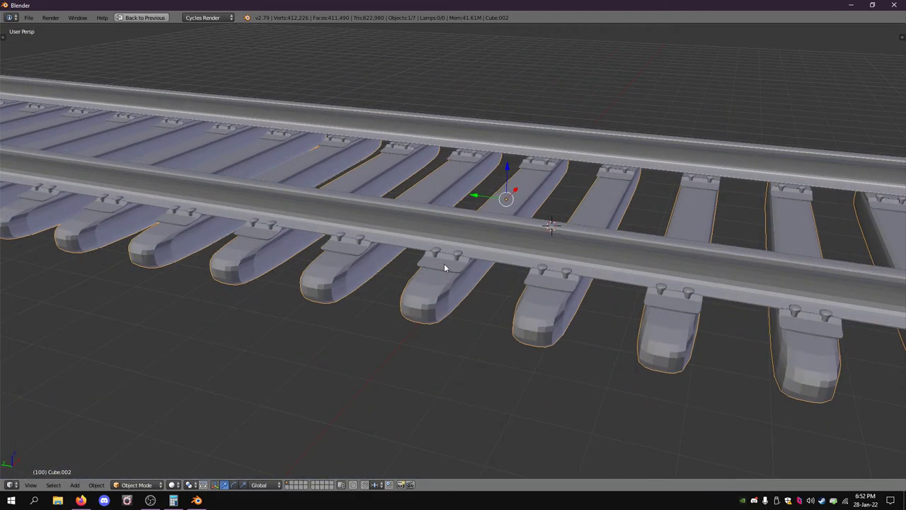
Add the tie plates and the nearest rail to the selection and parent everything to that rail with Object (Keep Transform).
shift+right_click(464, 233)
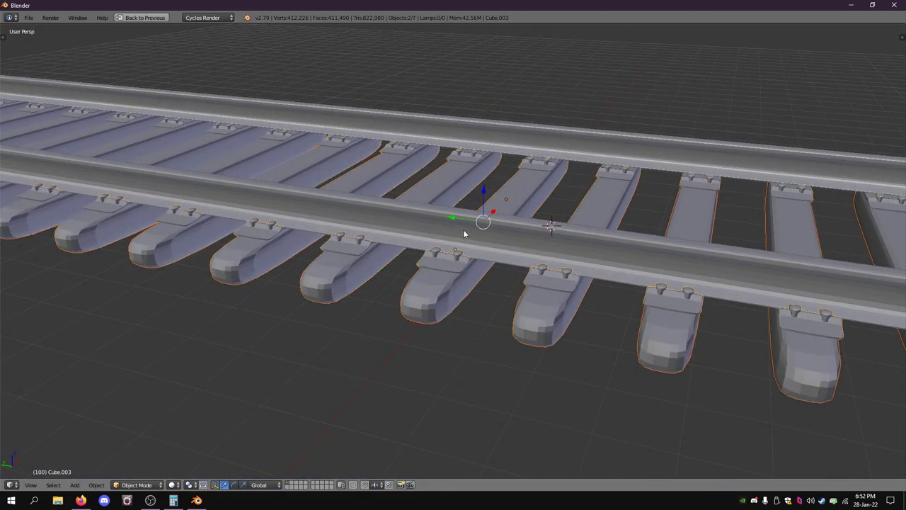
shift+right_click(464, 234)
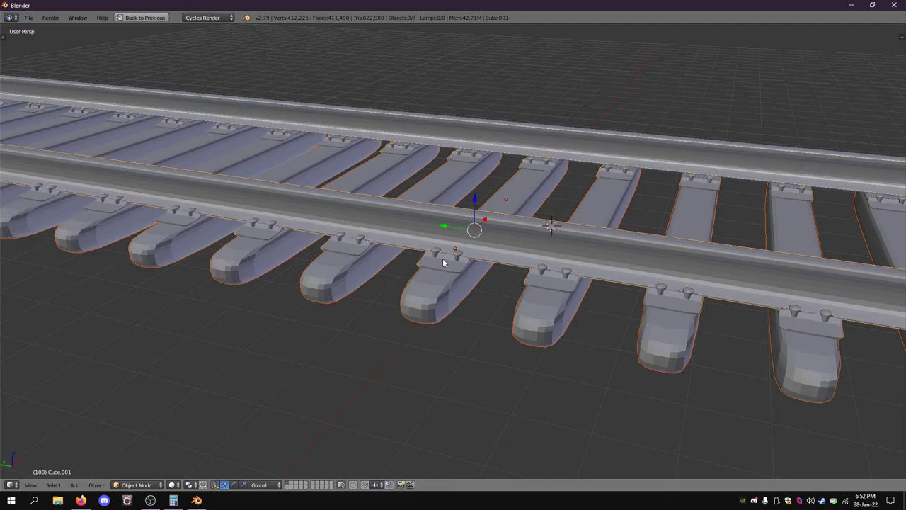
key(ctrl+p)
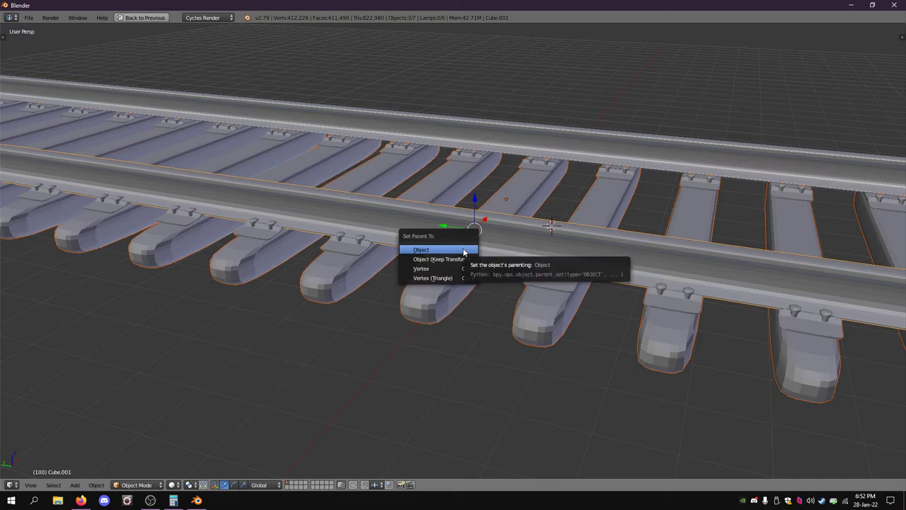
click(458, 258)
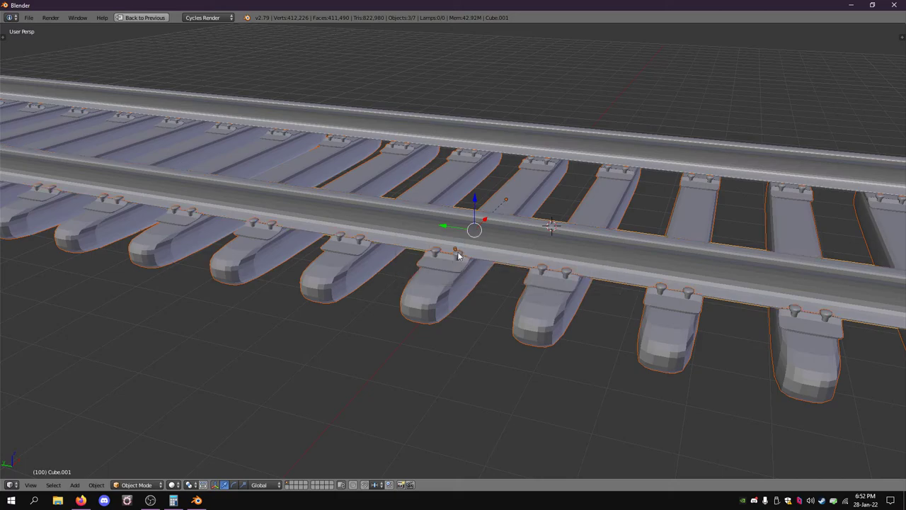
Select only the wooden ties and try moving them along the Y axis.
right_click(505, 228)
scroll(505, 229, down, 8)
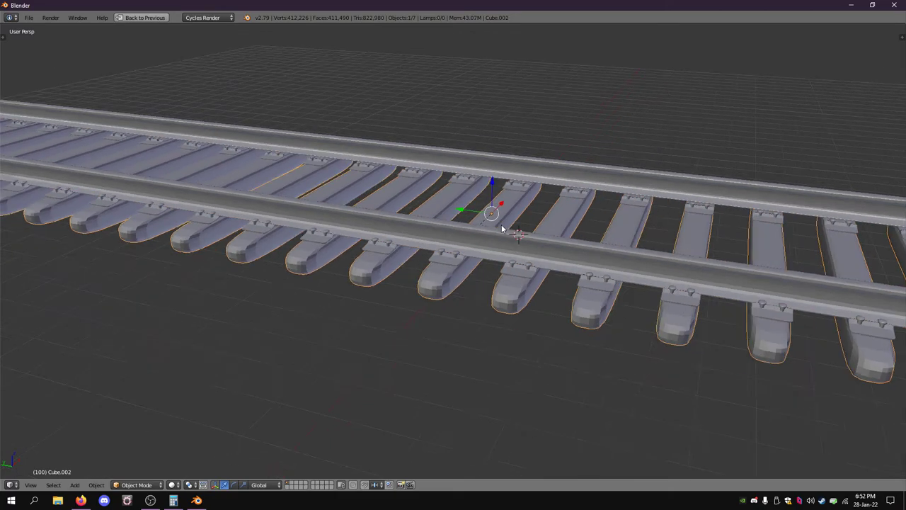
scroll(501, 227, up, 8)
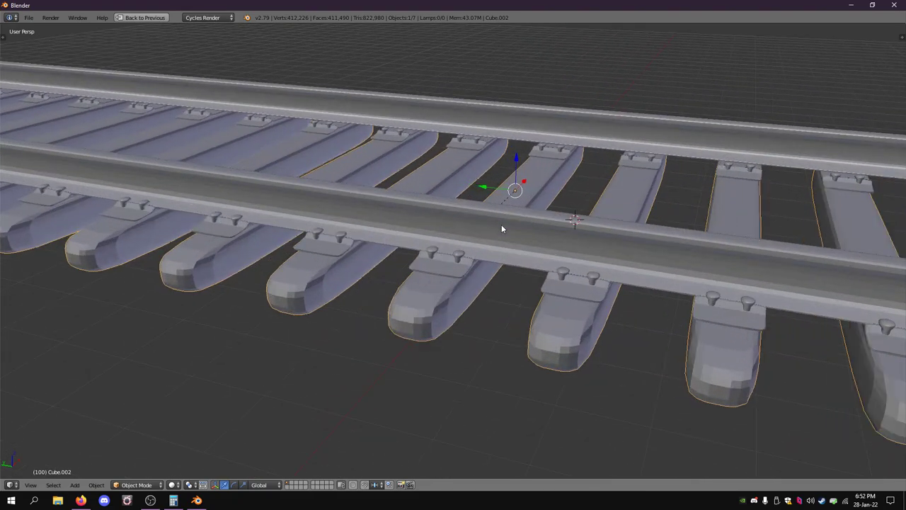
key(g)
key(y)
click(516, 205)
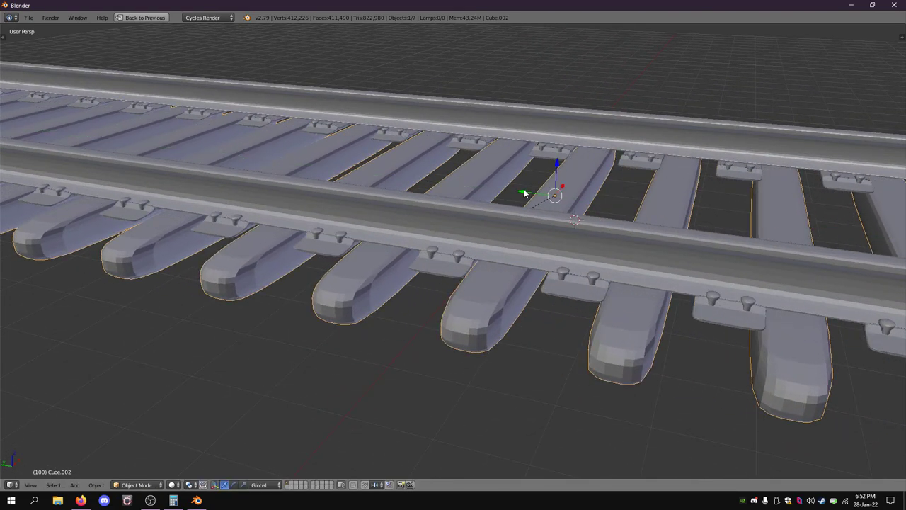
Select the parent rail and try shifting it along Y to test whether the ties and plates follow.
right_click(495, 209)
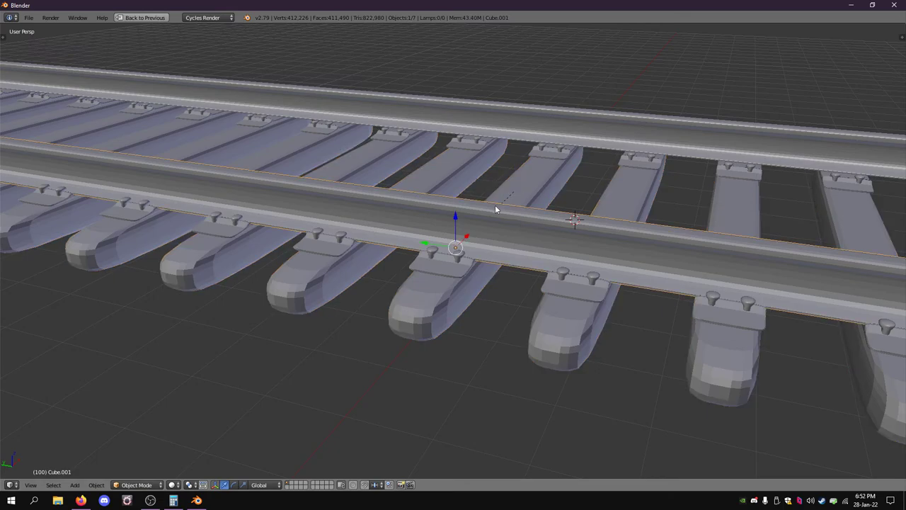
drag(429, 246, 451, 241)
scroll(451, 241, down, 6)
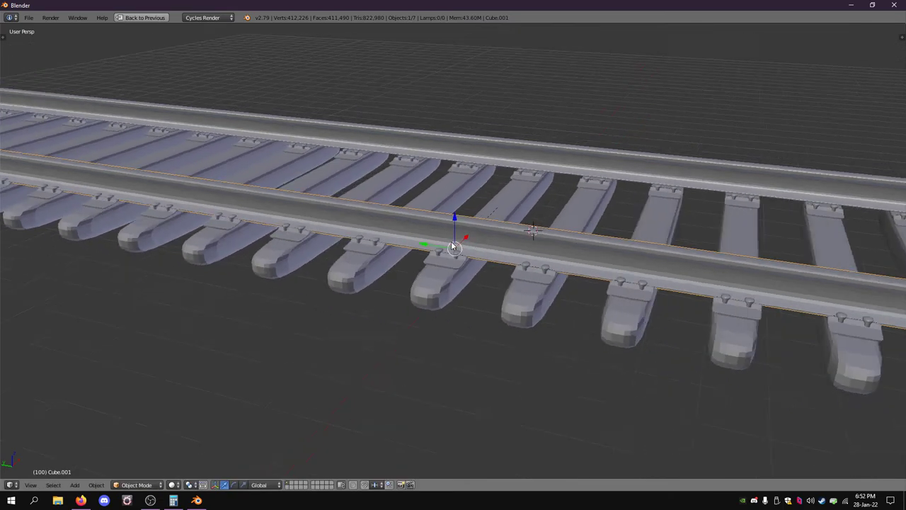
scroll(453, 246, up, 3)
Select the opposite rail plus the parent rail and join them into one object.
middle_drag(536, 231, 463, 283)
right_click(482, 298)
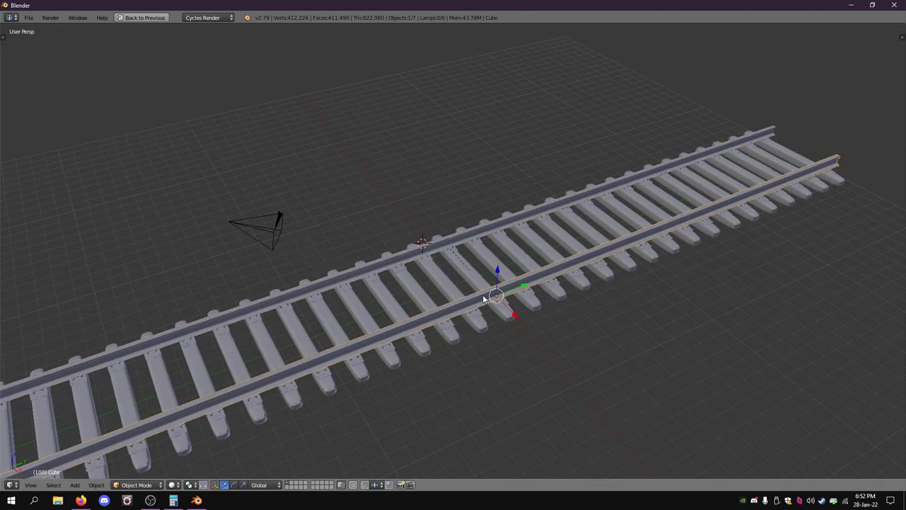
shift+right_click(452, 241)
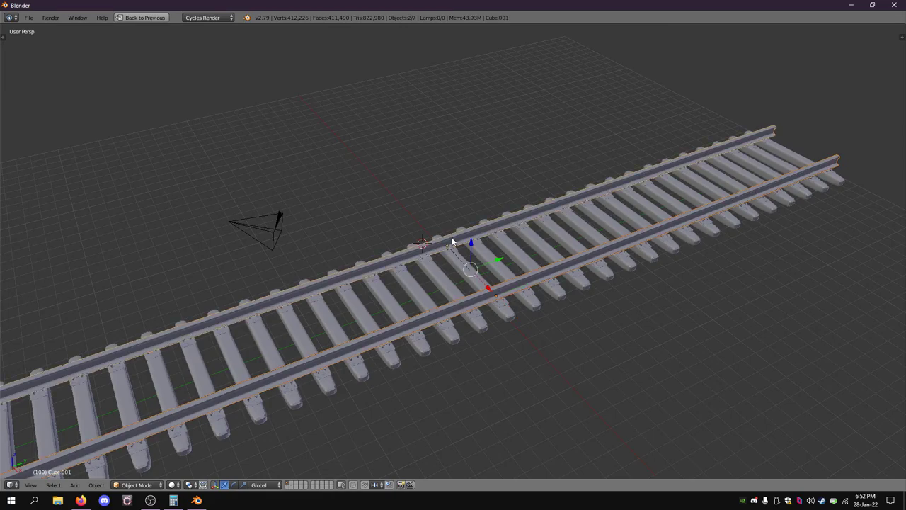
key(ctrl+j)
Try shifting the joined rails along Y to test the parenting of the whole track.
middle_drag(543, 283, 620, 281)
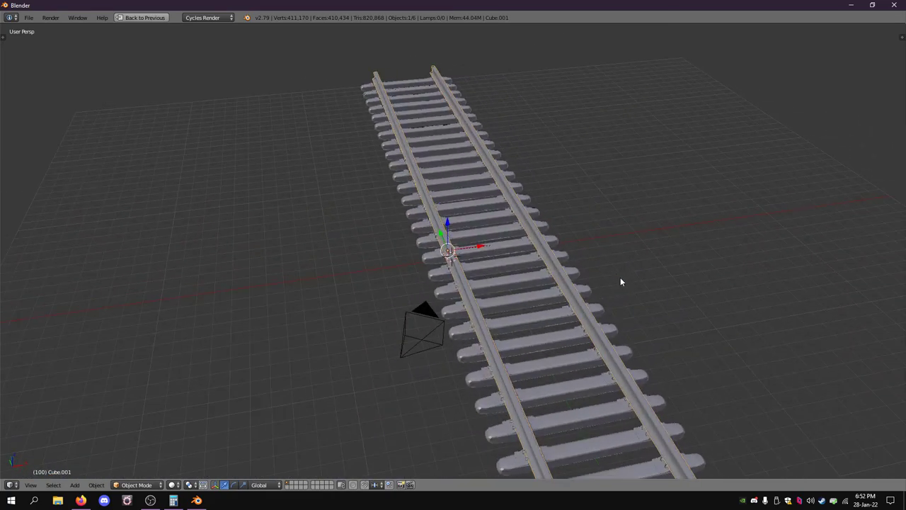
mouse_move(441, 232)
mouse_down()
mouse_move(432, 222)
mouse_move(456, 291)
mouse_move(442, 237)
mouse_up()
scroll(441, 241, down, 5)
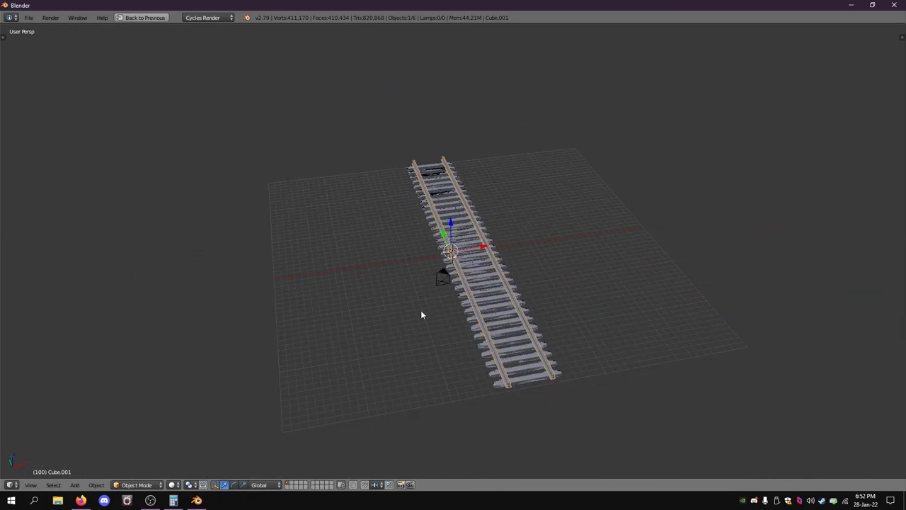
middle_drag(423, 314, 507, 313)
Restore the split view layout, box-select the whole track in top view, and duplicate it 27 units along Y.
key(ctrl+Up)
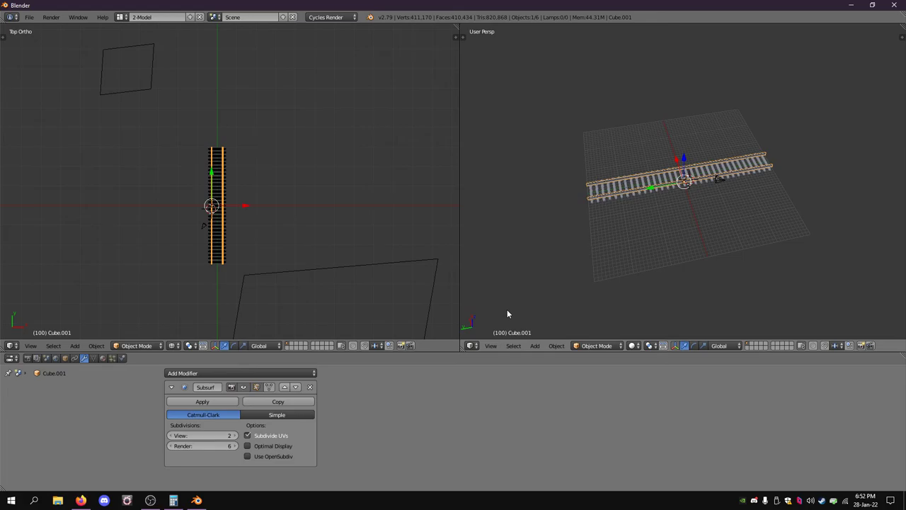
scroll(249, 191, up, 4)
key(a)
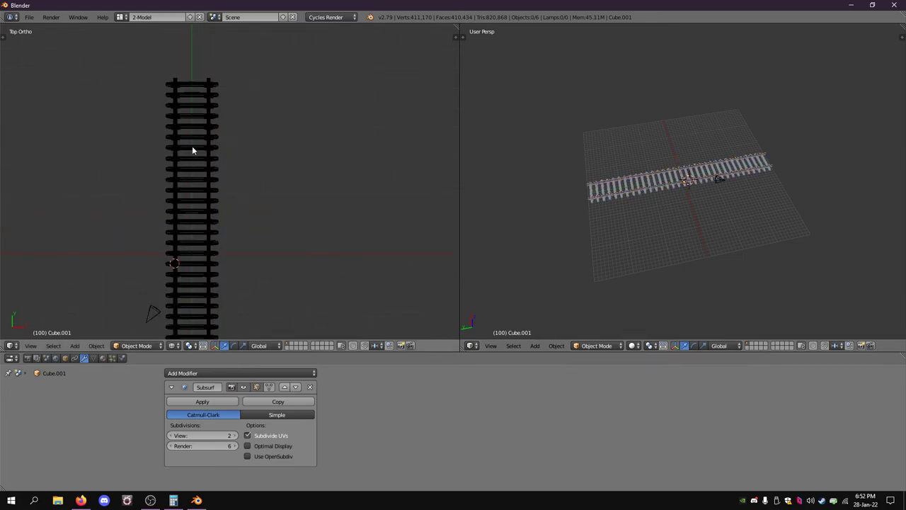
key(b)
drag(162, 84, 283, 274)
shift+middle_drag(223, 193, 300, 256)
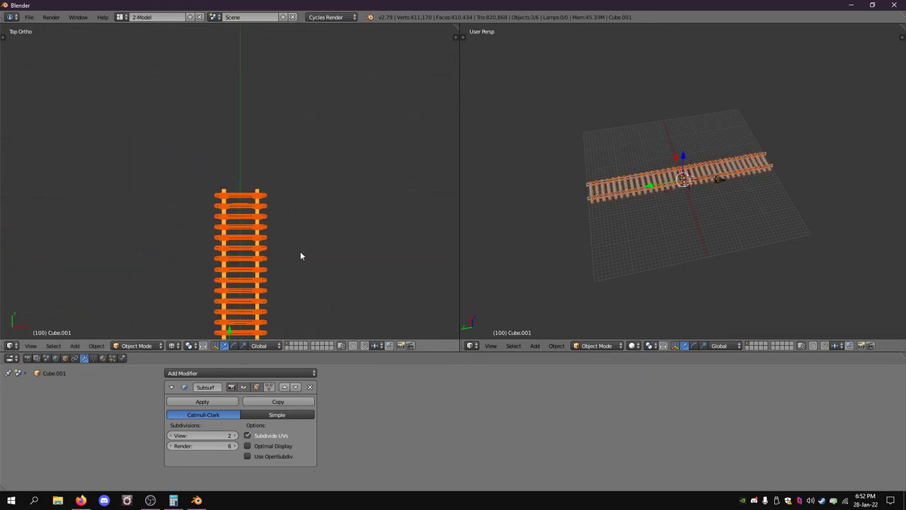
key(shift+d)
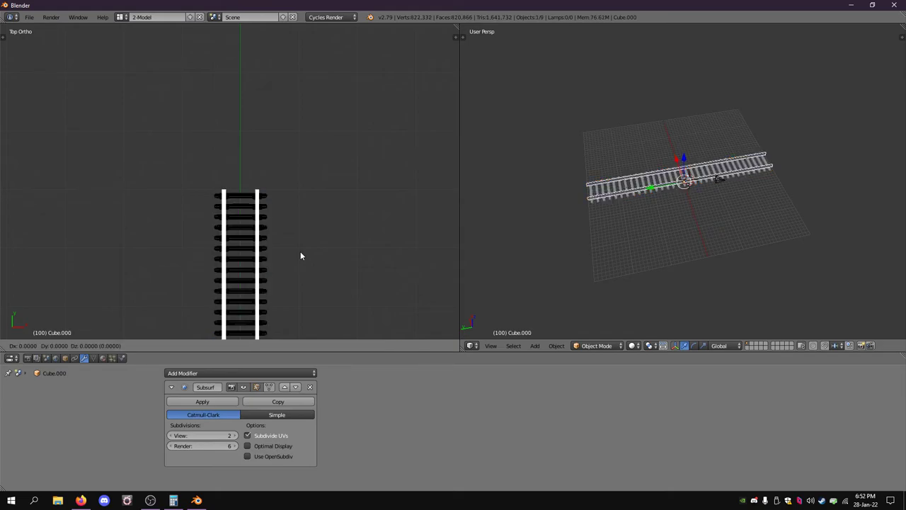
text(y)
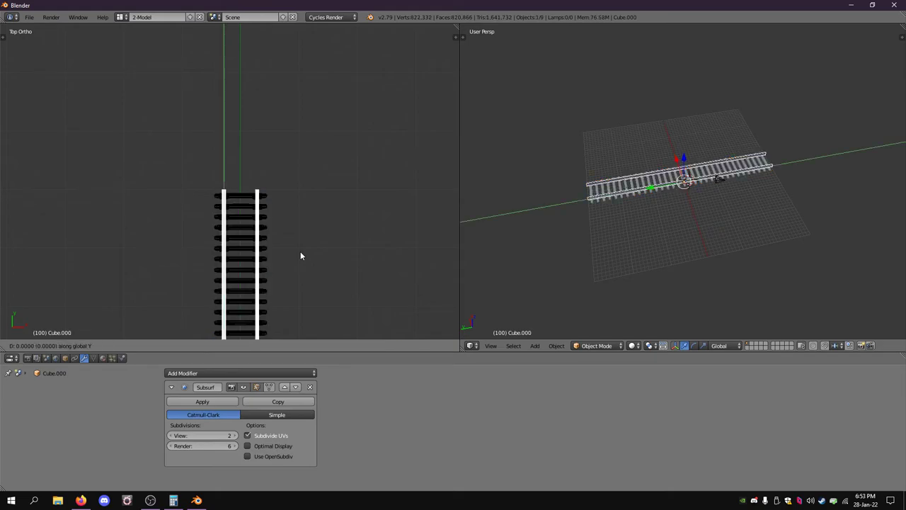
text(27)
key(Return)
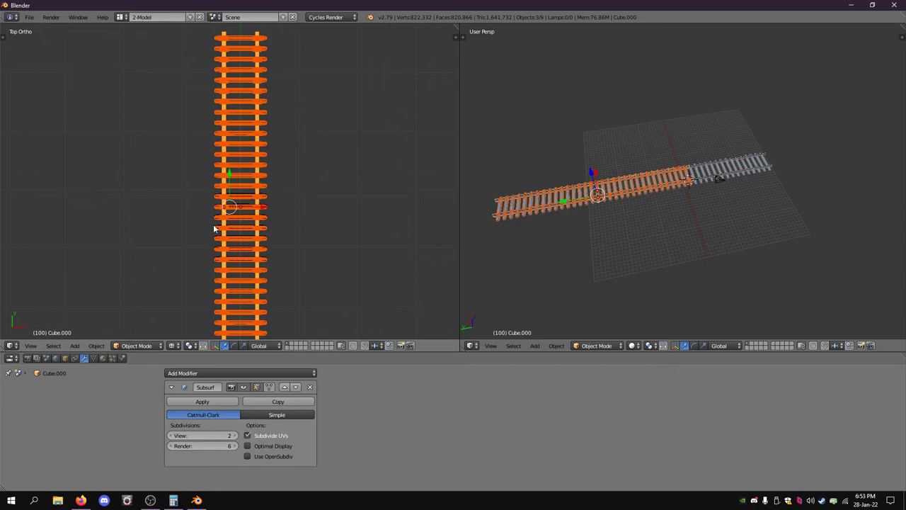
Move the duplicated track section along Y just past the end of the original section.
key(g)
key(y)
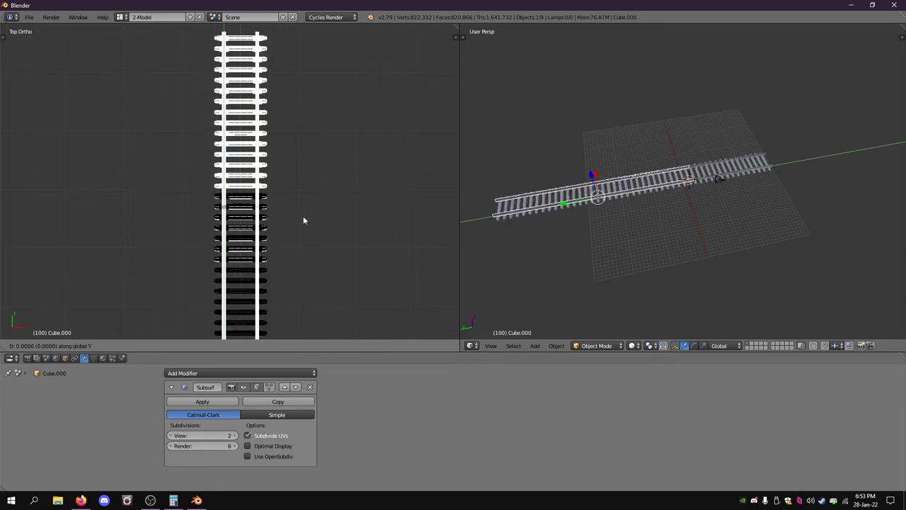
click(295, 99)
Fine-position the duplicated section along Y so its rail ends butt against the original rails.
scroll(292, 135, up, 9)
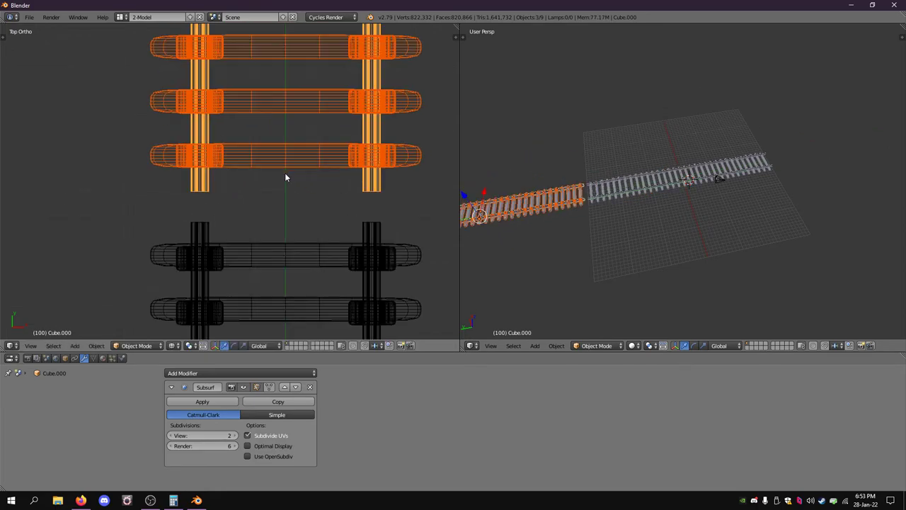
scroll(291, 202, up, 3)
key(g)
key(y)
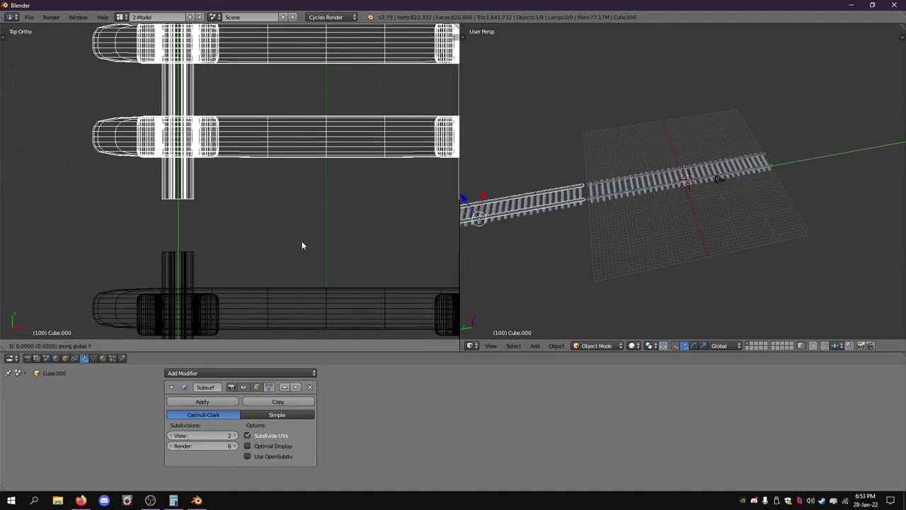
click(303, 252)
shift+middle_drag(312, 269, 298, 162)
key(g)
key(y)
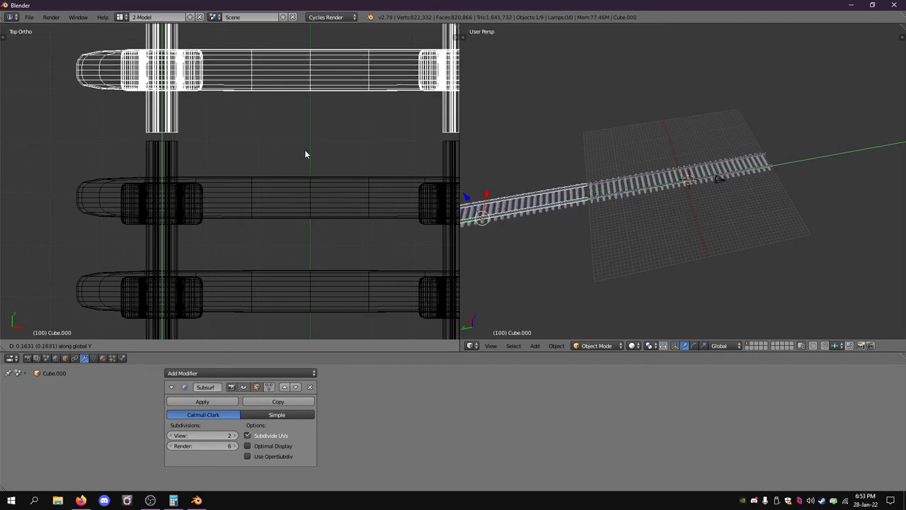
click(305, 187)
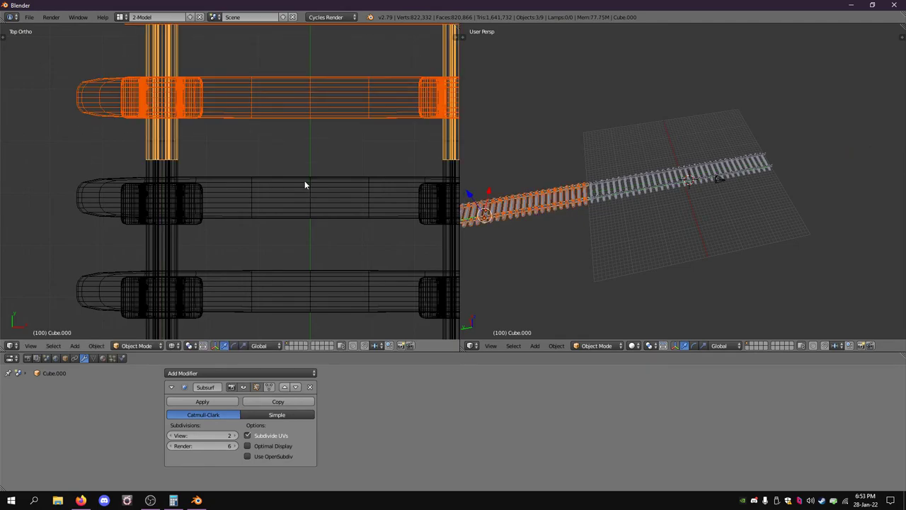
Box-select the original track section in top view, duplicate it, and move the copy along negative Y just past the section's free end.
scroll(305, 186, down, 5)
scroll(305, 184, down, 5)
scroll(305, 185, up, 4)
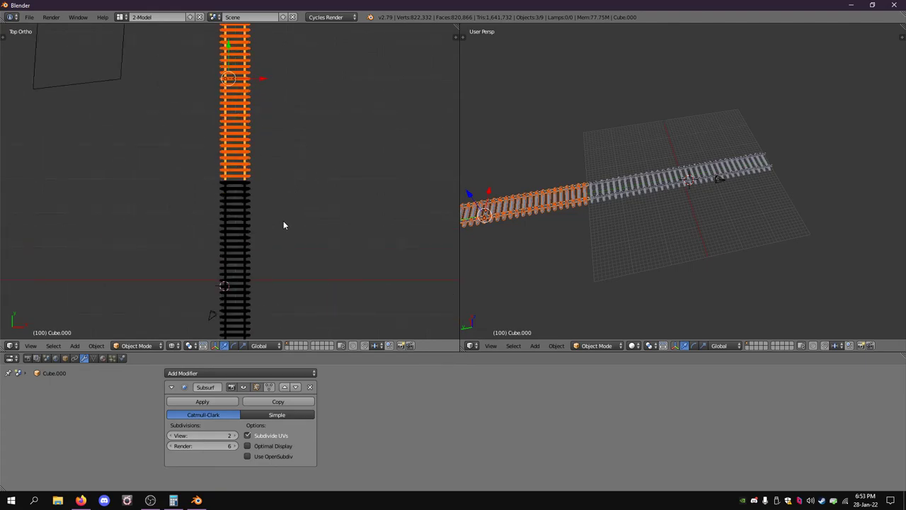
key(a)
key(b)
drag(196, 186, 271, 264)
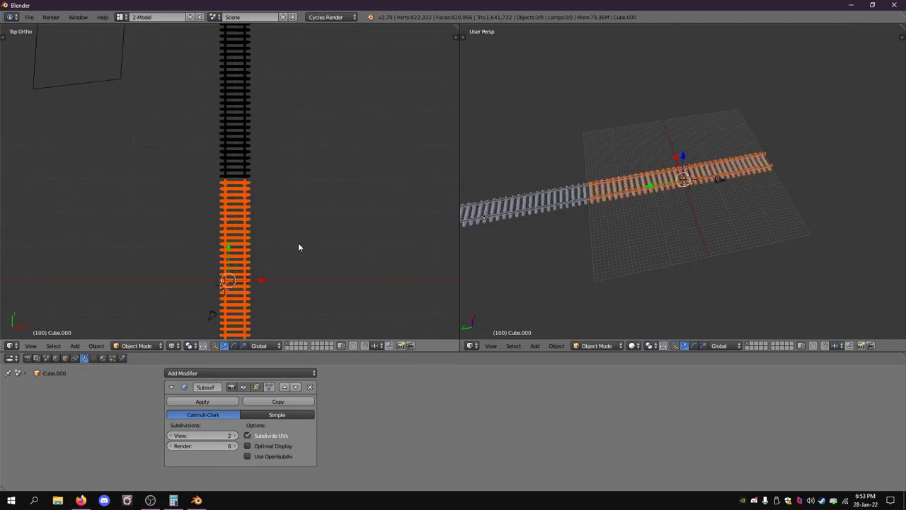
shift+middle_drag(298, 247, 305, 126)
key(shift+d)
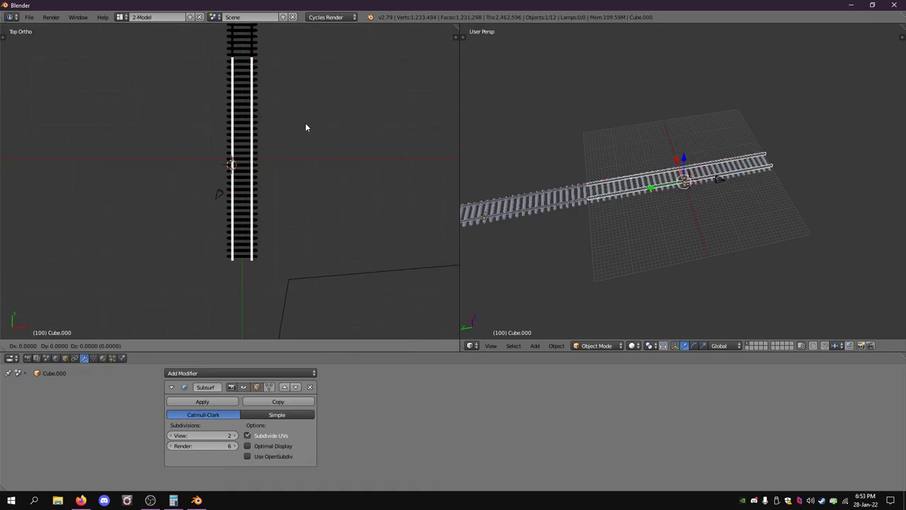
key(Escape)
key(g)
key(y)
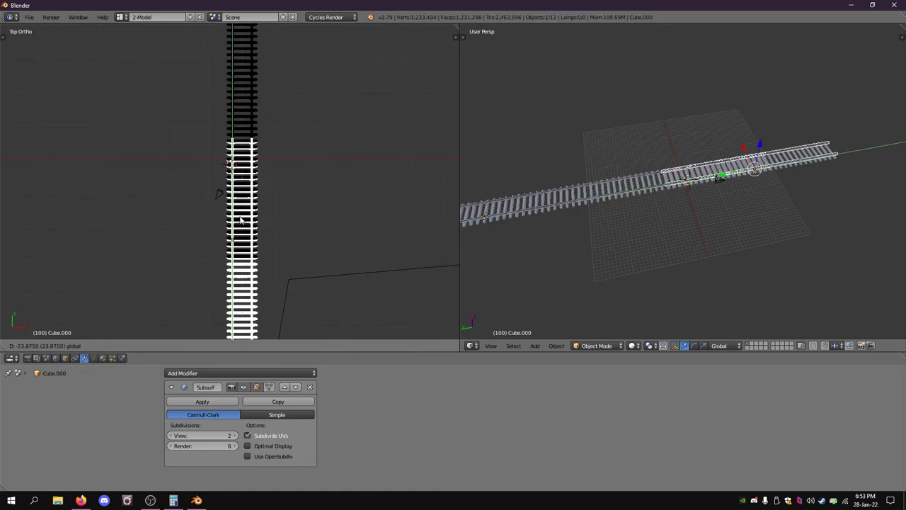
click(247, 330)
Move the new section back about 2 units along Y so its rail ends butt against the original rails.
scroll(270, 286, up, 4)
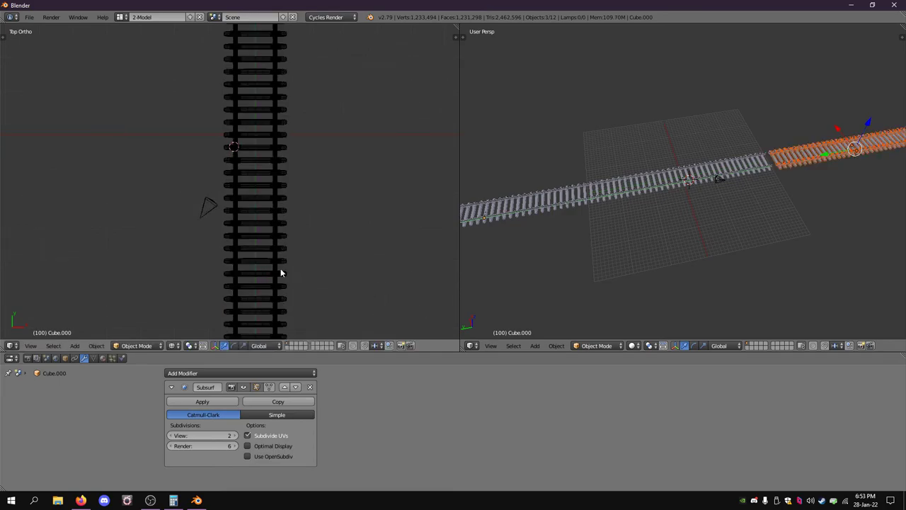
shift+middle_drag(291, 260, 280, 111)
scroll(253, 170, up, 8)
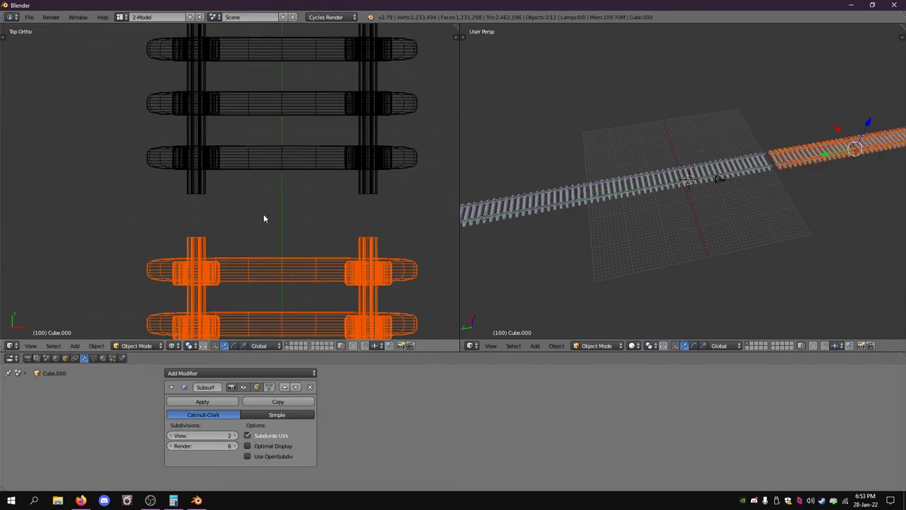
key(g)
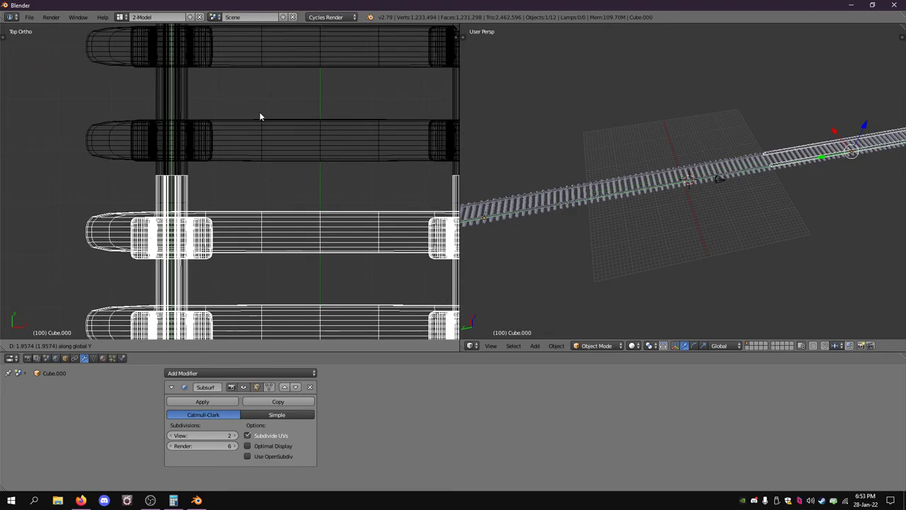
click(259, 119)
Duplicate the selected end section and place the copy about 62 units along negative Y, beyond the track's end.
scroll(278, 153, down, 6)
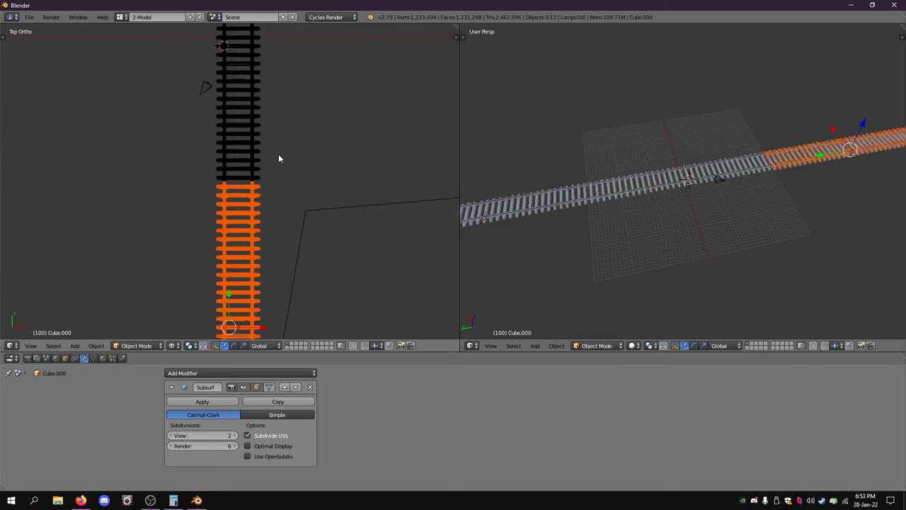
shift+middle_drag(278, 153, 276, 85)
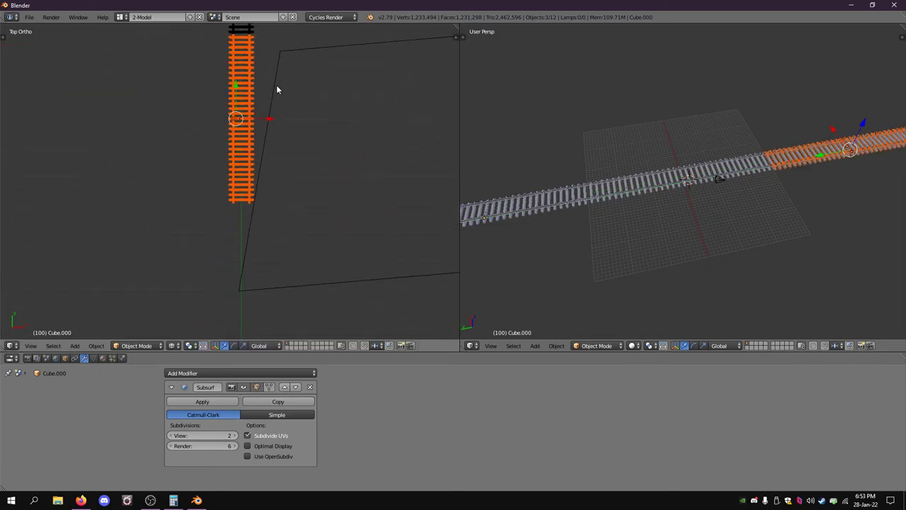
key(shift+d)
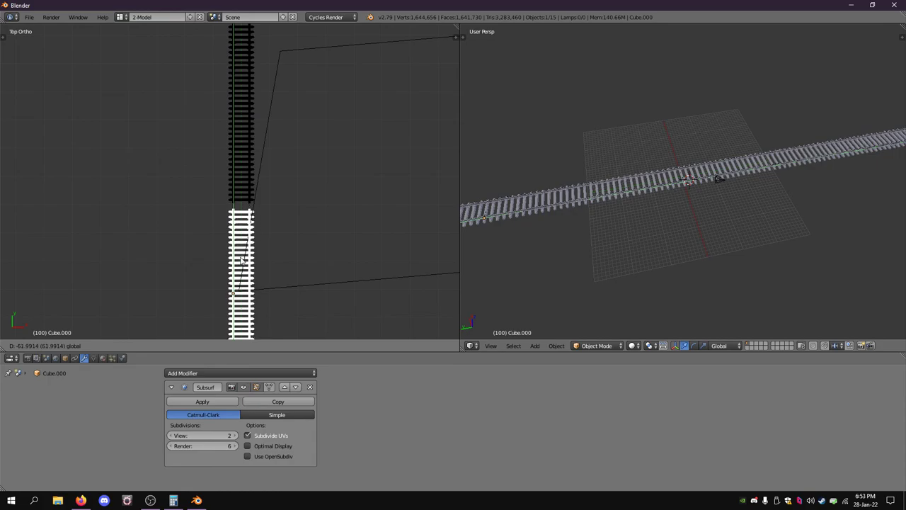
click(242, 261)
Fine-position the newest section along Y until its rails meet the rail ends of the preceding section.
scroll(238, 245, up, 8)
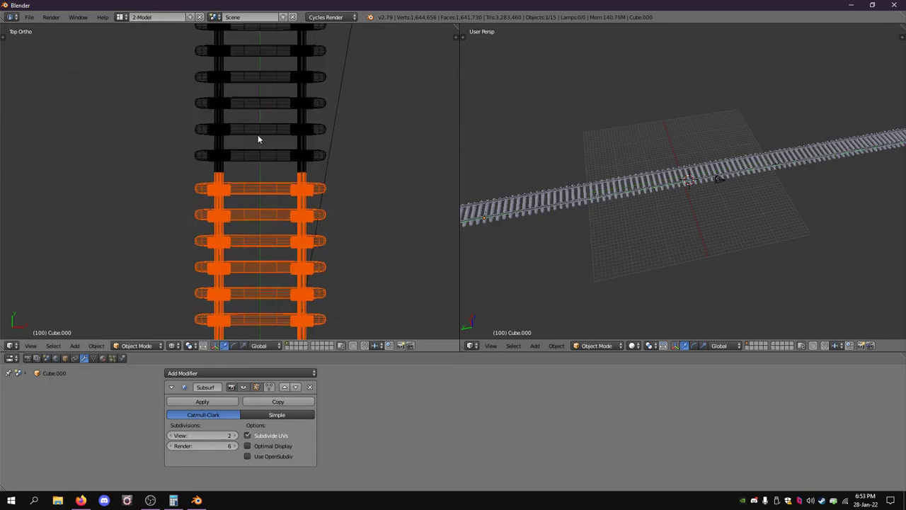
scroll(258, 136, up, 5)
key(shift+d)
key(y)
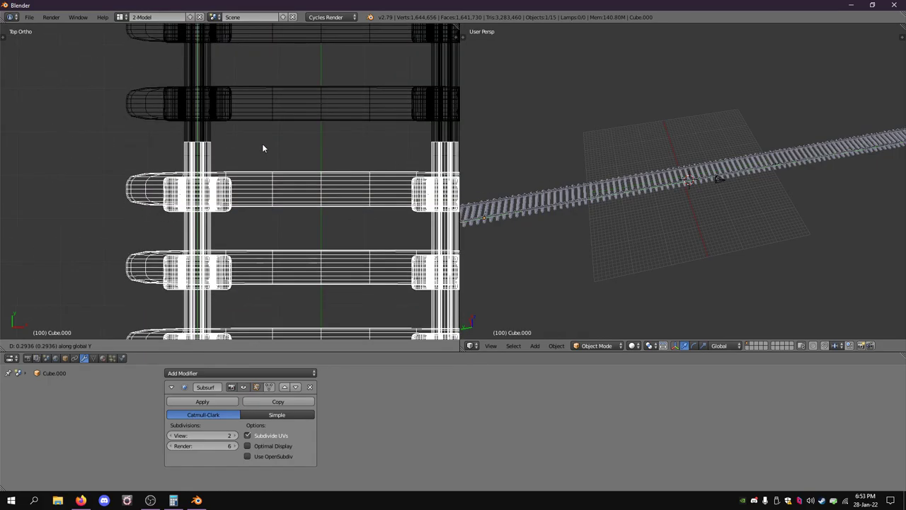
click(262, 138)
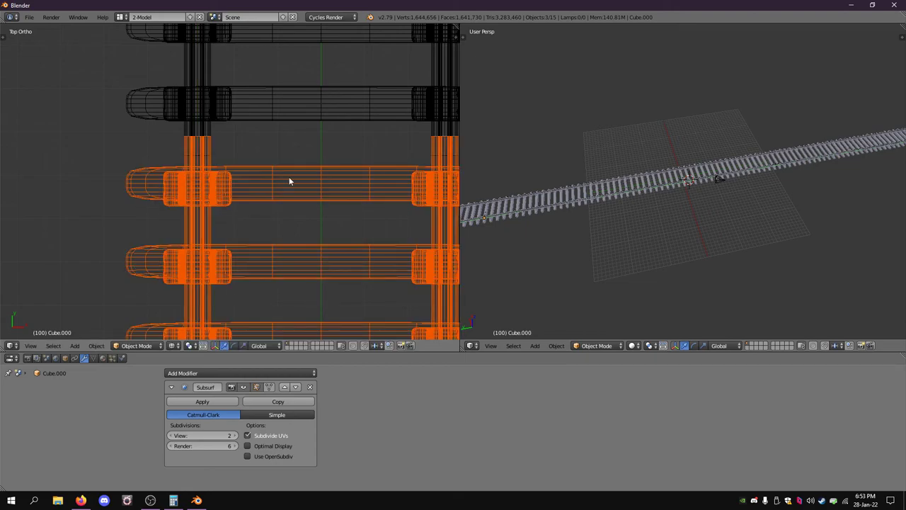
Add another track section by duplicating the end one and moving it about 58 units along negative Y.
scroll(290, 183, down, 10)
scroll(291, 180, down, 2)
shift+middle_drag(292, 226, 297, 110)
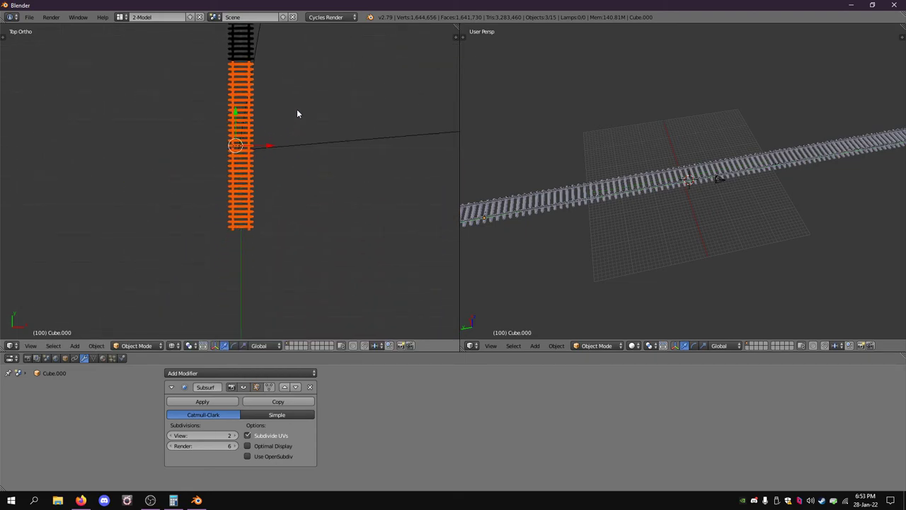
key(shift+d)
key(y)
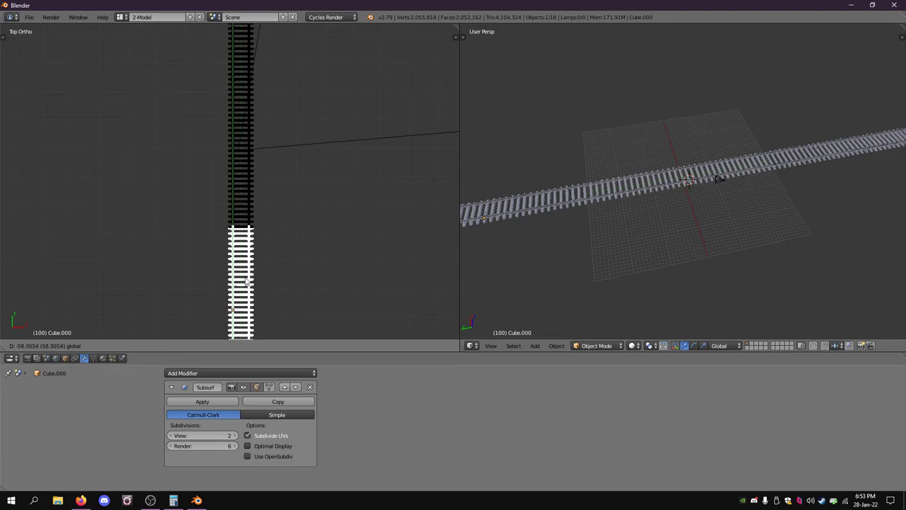
click(244, 279)
Shift the added section about 0.37 units along Y to close the gap between the rail ends.
scroll(236, 259, up, 7)
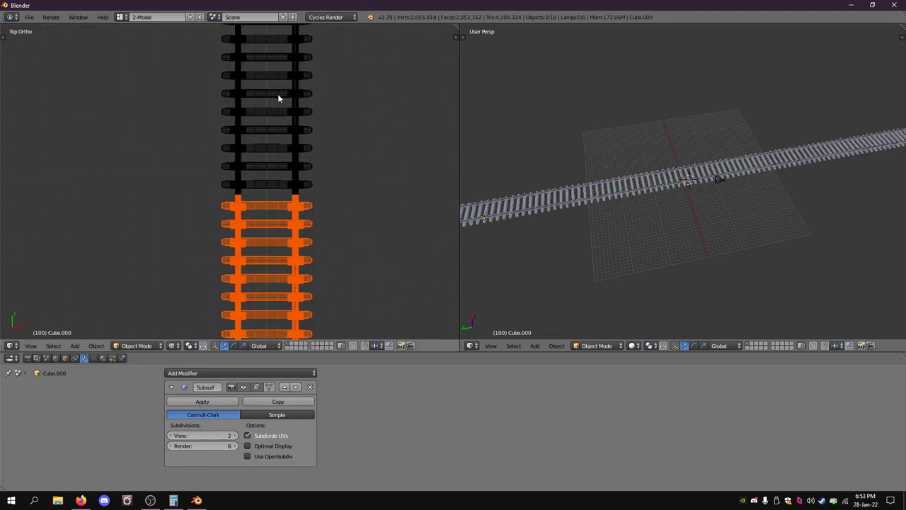
scroll(279, 98, up, 6)
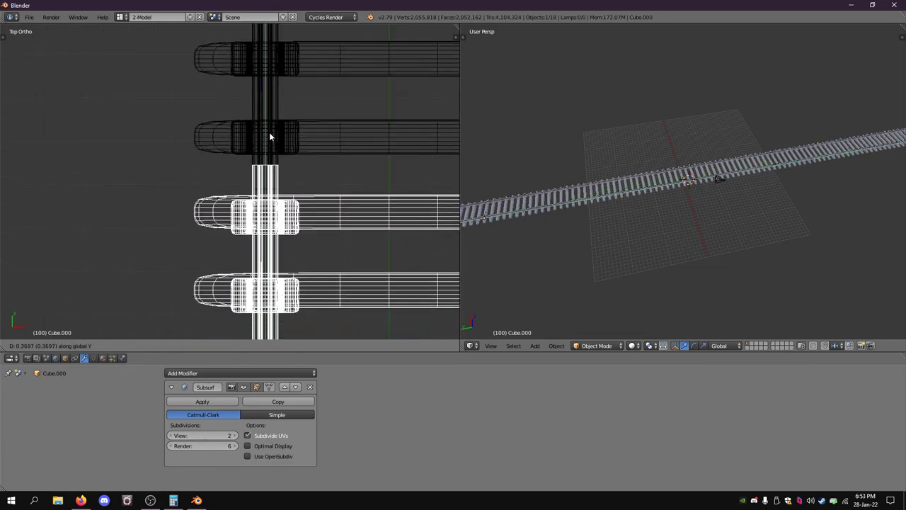
click(271, 135)
Duplicate the selected section once more and move the copy along positive Y past the opposite end of the track.
scroll(301, 124, down, 10)
scroll(303, 123, down, 1)
scroll(302, 122, up, 2)
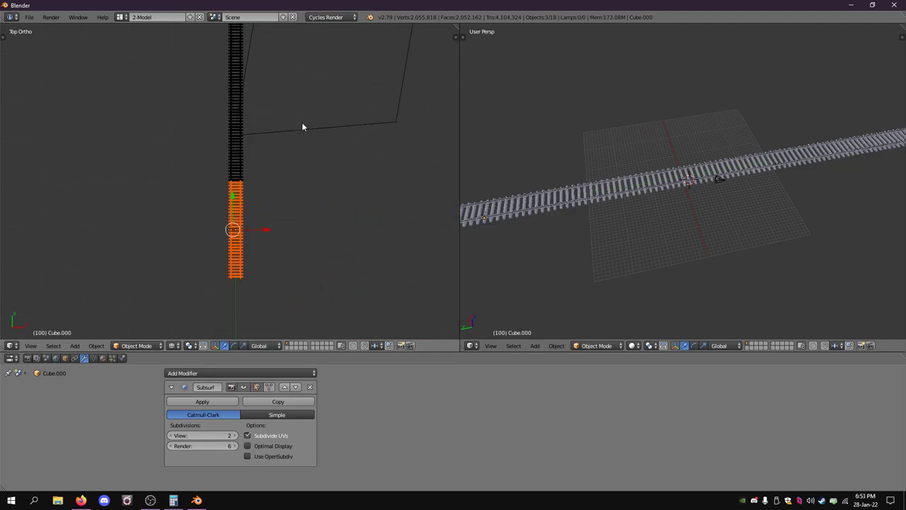
shift+middle_drag(302, 123, 297, 271)
shift+middle_drag(289, 106, 290, 24)
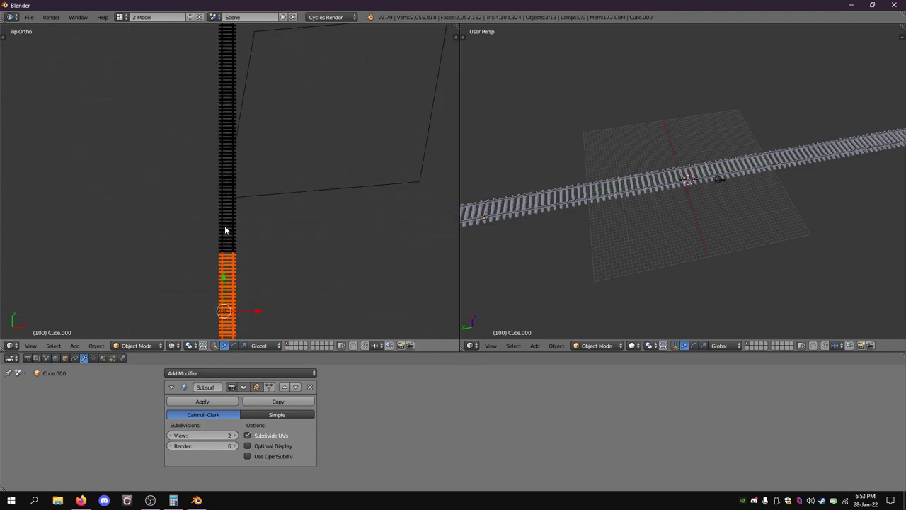
drag(225, 278, 247, 80)
shift+middle_drag(276, 113, 297, 318)
drag(245, 285, 245, 102)
shift+middle_drag(289, 131, 298, 327)
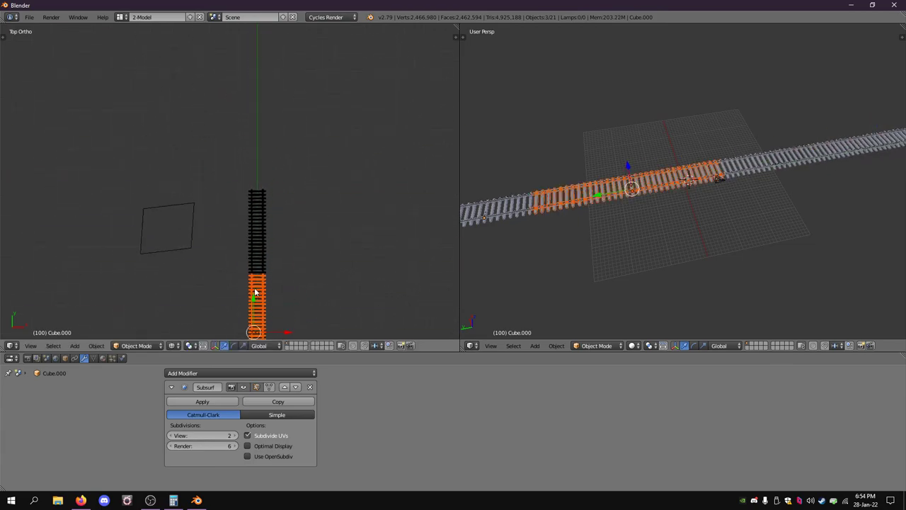
drag(252, 303, 257, 95)
Focus on the gap before the new section and switch the top view from wireframe to solid shading.
scroll(273, 175, up, 8)
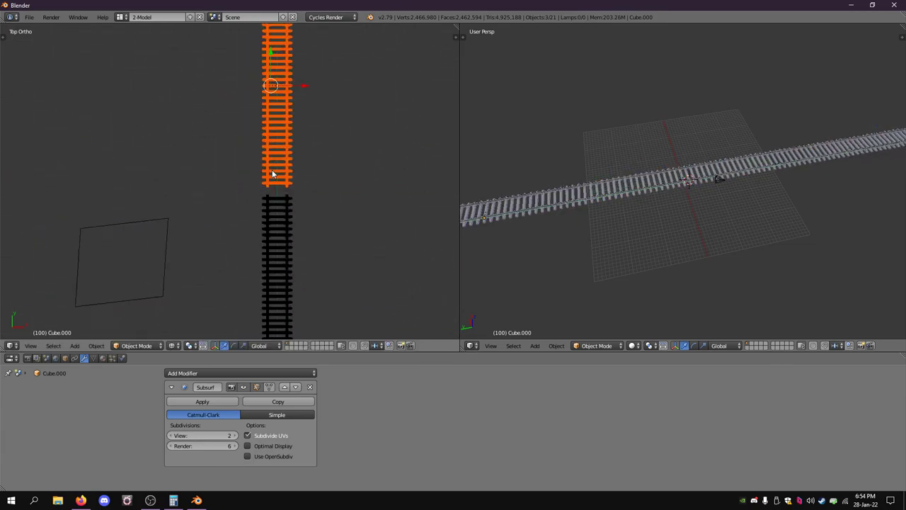
shift+middle_drag(348, 223, 228, 206)
scroll(223, 206, up, 8)
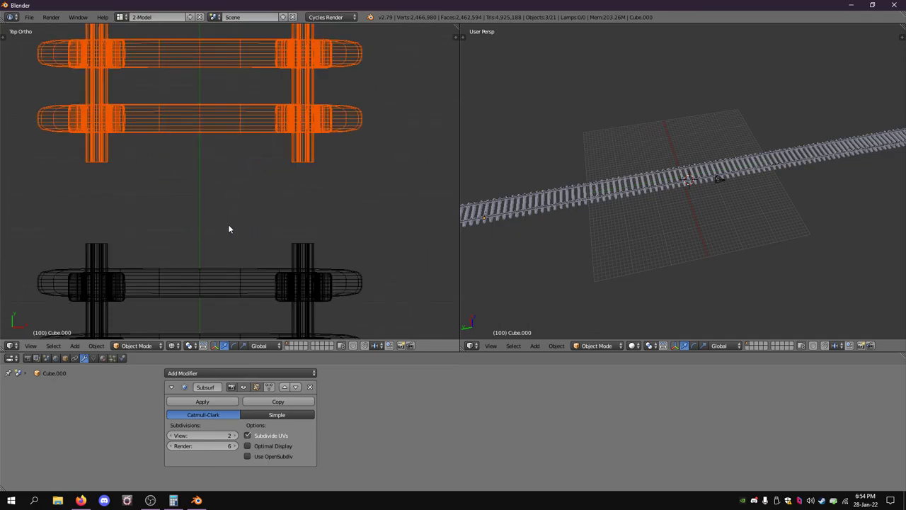
key(shift+z)
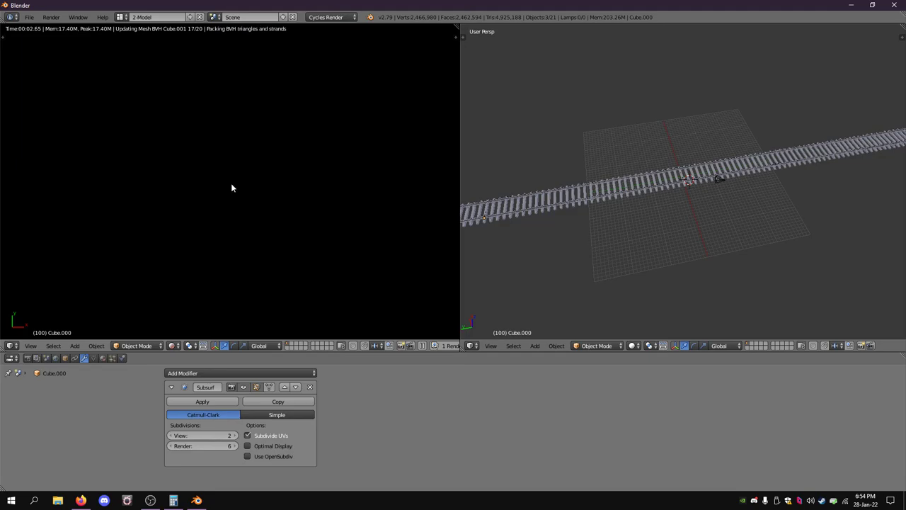
click(16, 346)
click(173, 346)
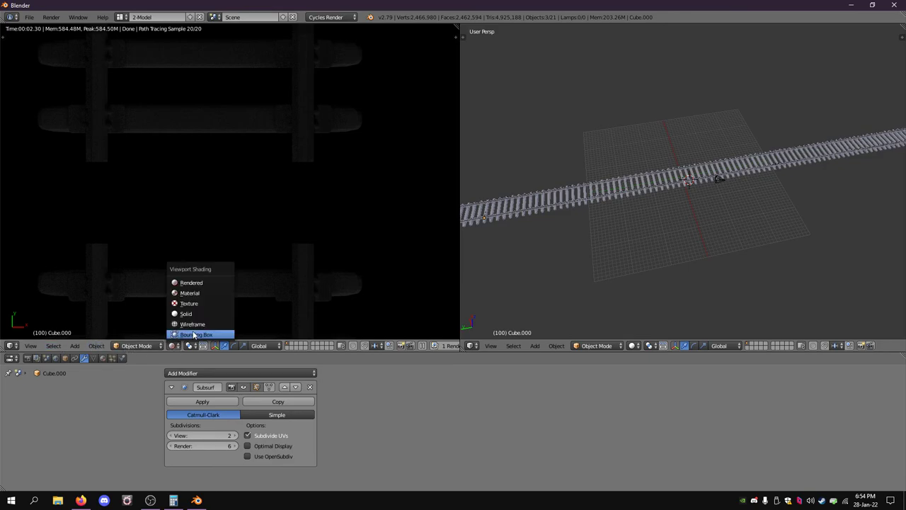
click(191, 303)
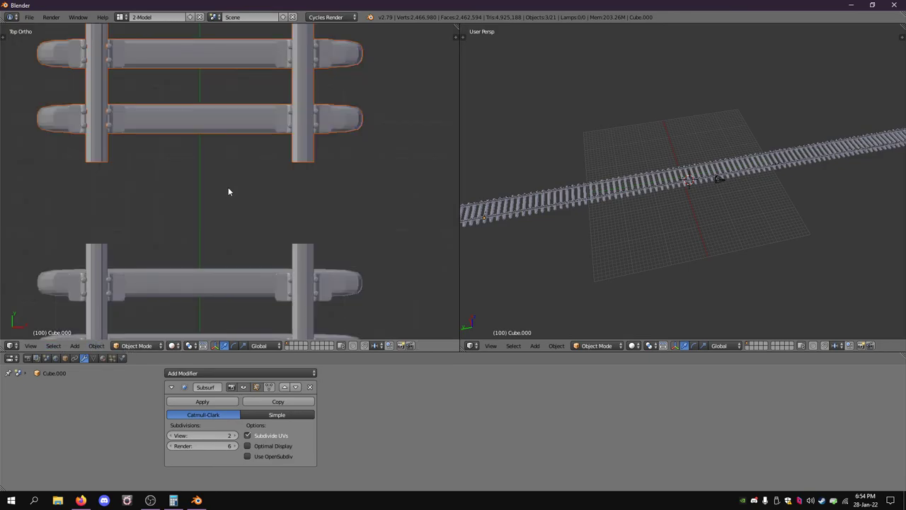
Move the new section along negative Y so its rails slightly overlap the rail ends of the existing track.
key(g)
key(y)
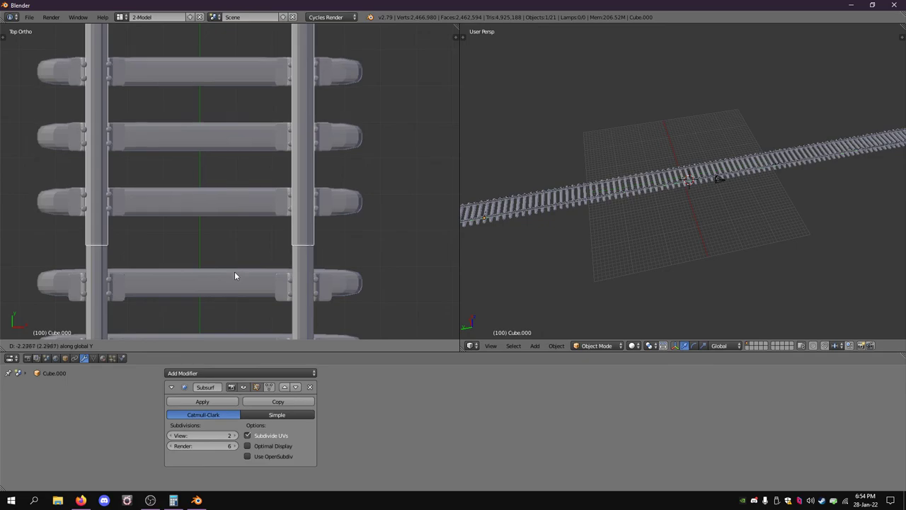
click(231, 287)
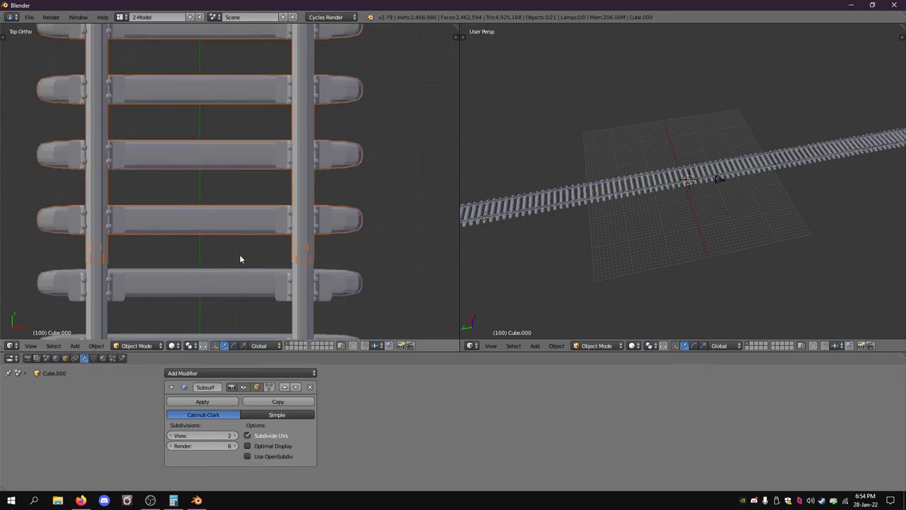
Examine the new rail joint and the full length of the extended track from several angles.
key(Tab)
scroll(234, 218, down, 5)
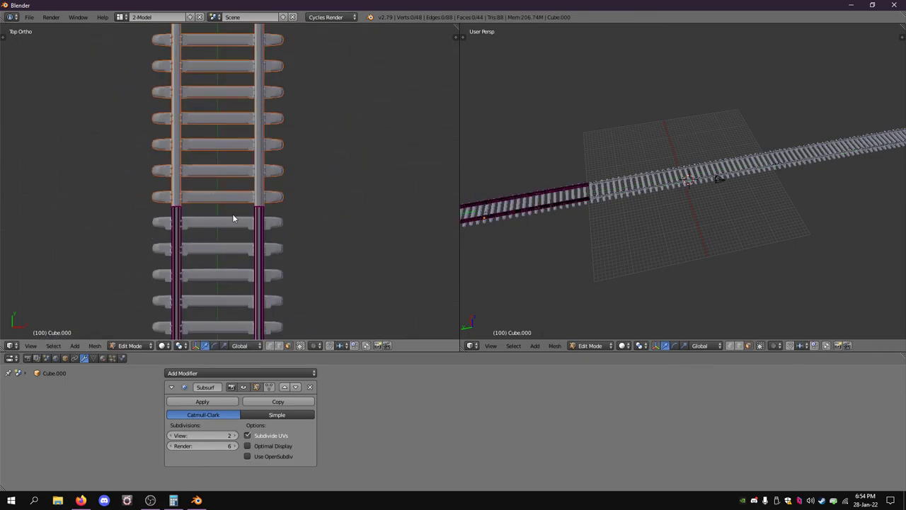
key(Tab)
click(31, 346)
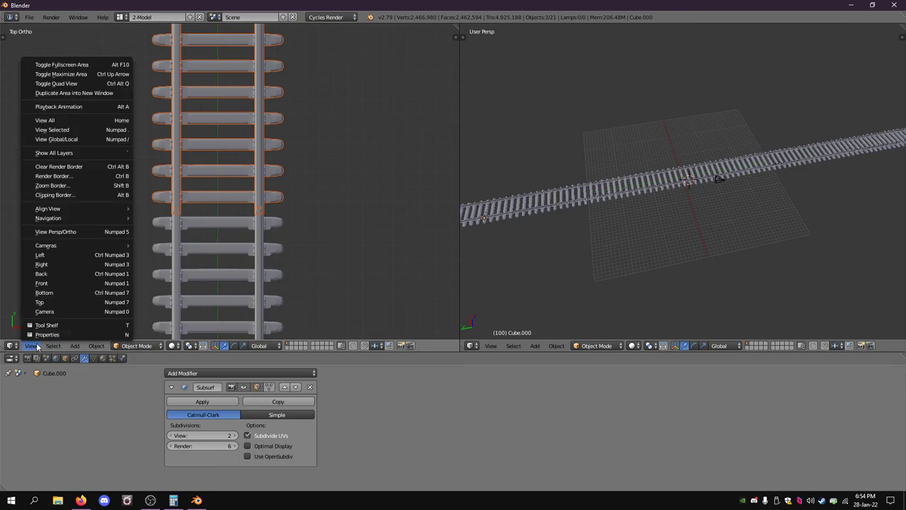
key(z)
key(z)
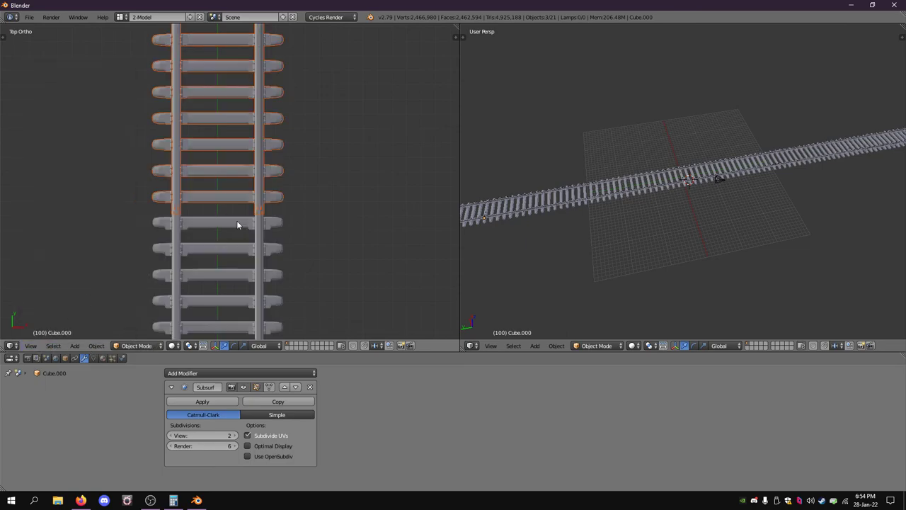
middle_drag(271, 288, 354, 213)
scroll(603, 230, down, 2)
scroll(604, 225, down, 2)
middle_drag(605, 220, 743, 208)
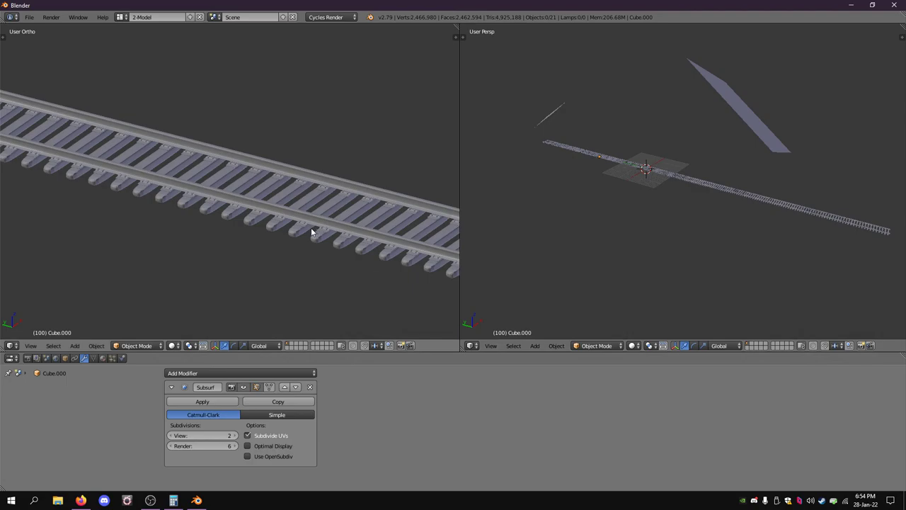
click(150, 500)
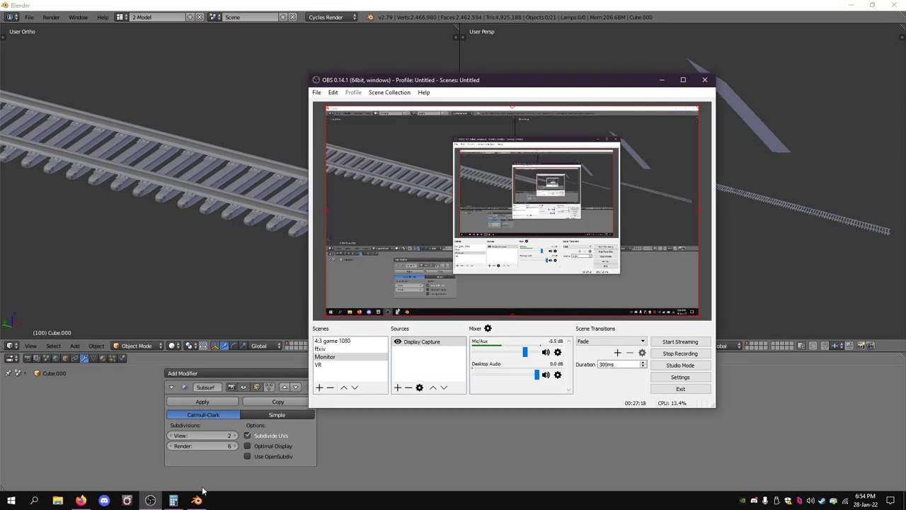
click(524, 439)
Raise the viewport subdivision level of the crossties in the two adjoining track sections to 4 so their ends look crisper.
scroll(277, 214, up, 6)
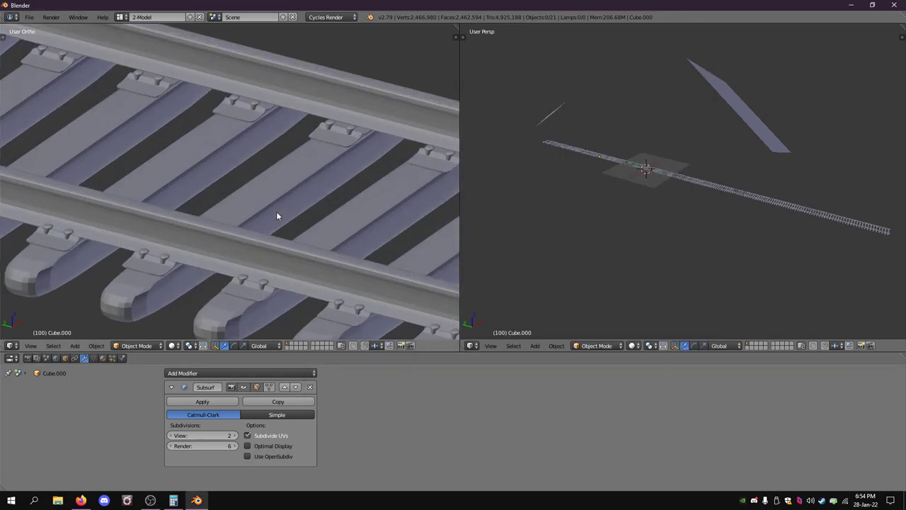
scroll(277, 216, down, 2)
click(154, 271)
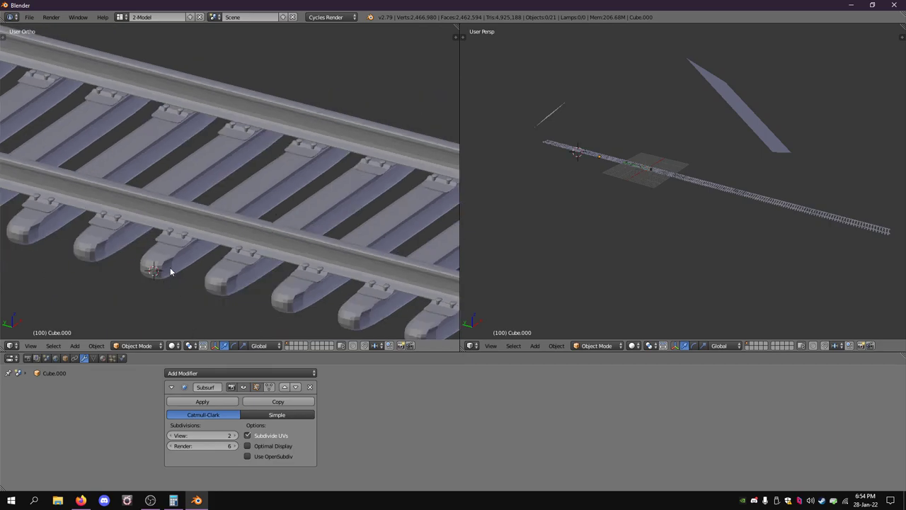
right_click(170, 271)
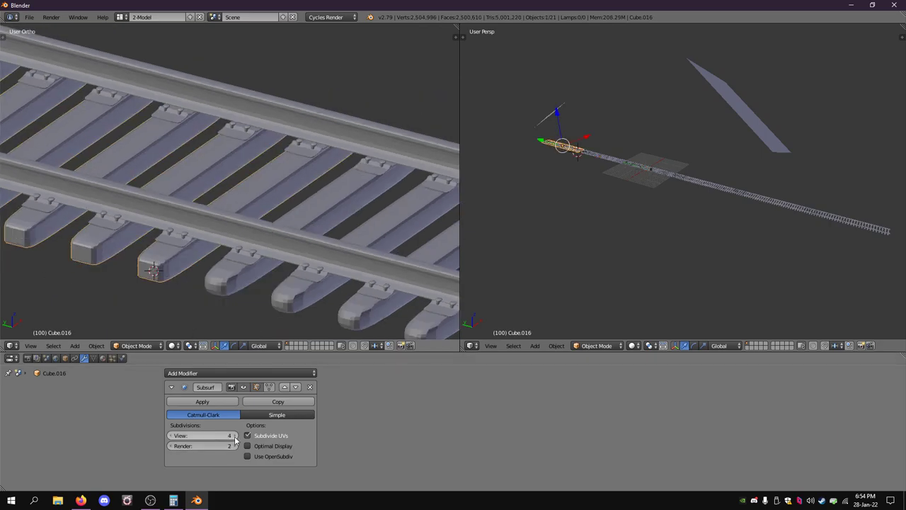
right_click(219, 287)
click(236, 435)
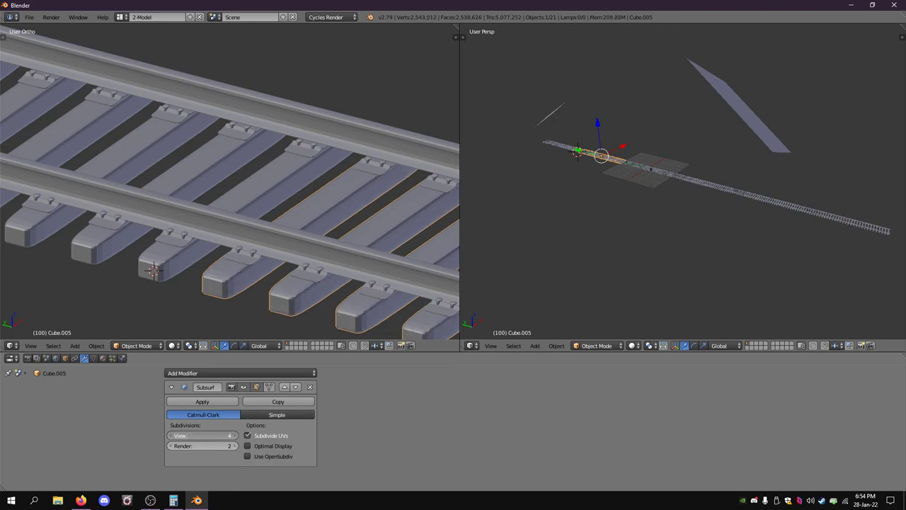
right_click(179, 268)
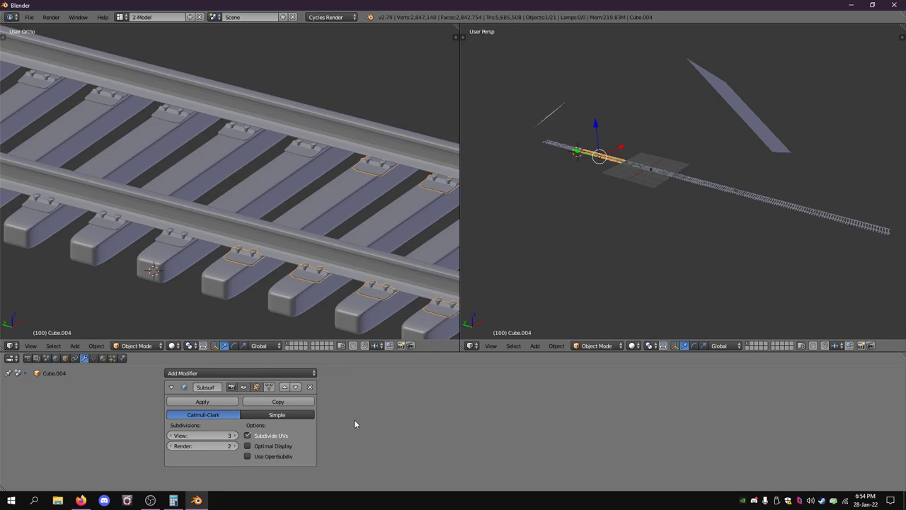
Save the scene as RinoaTraintrack1.blend in the Elezen Bodies folder.
click(29, 17)
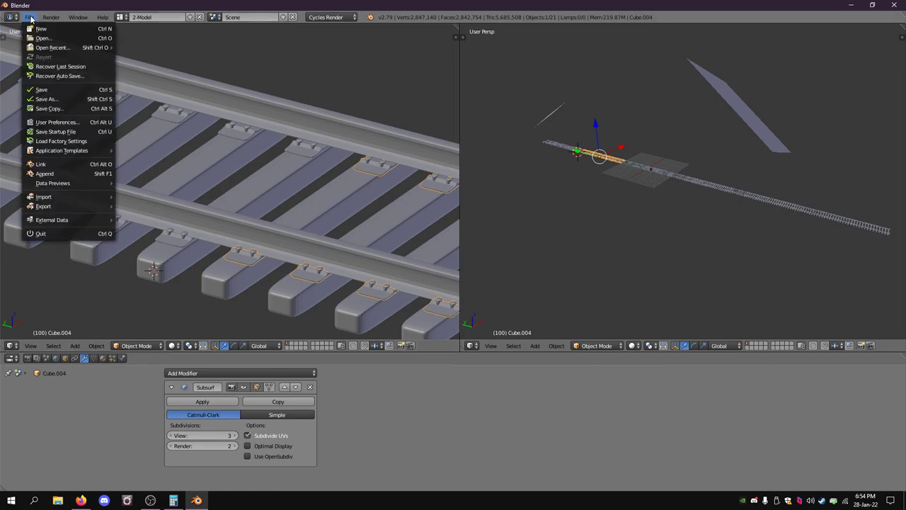
click(46, 99)
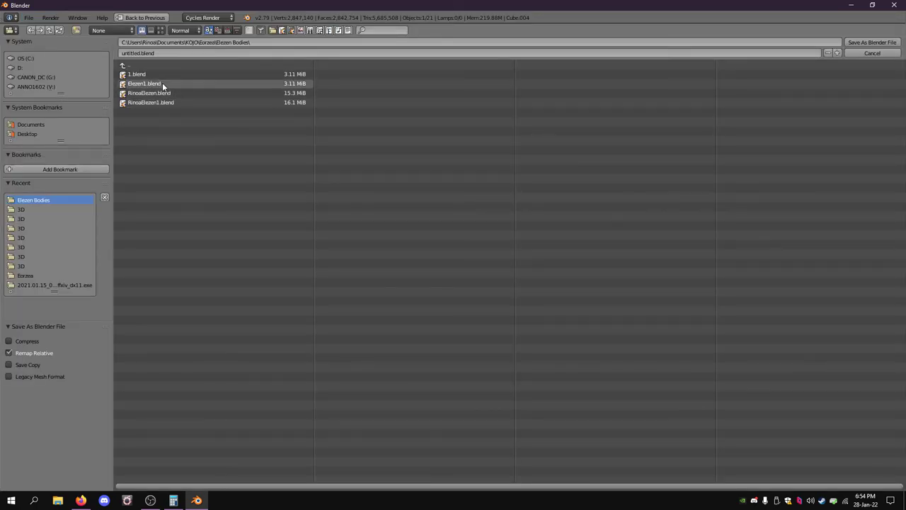
click(134, 53)
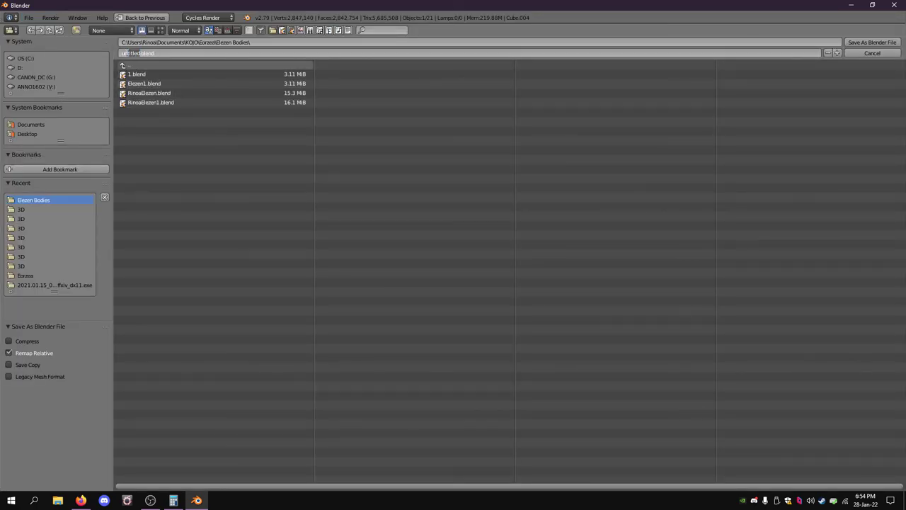
text(RinoaTraintrack1)
click(871, 43)
Check the saved track file in the Elezen Bodies folder and leave the save dialog without saving again.
click(28, 17)
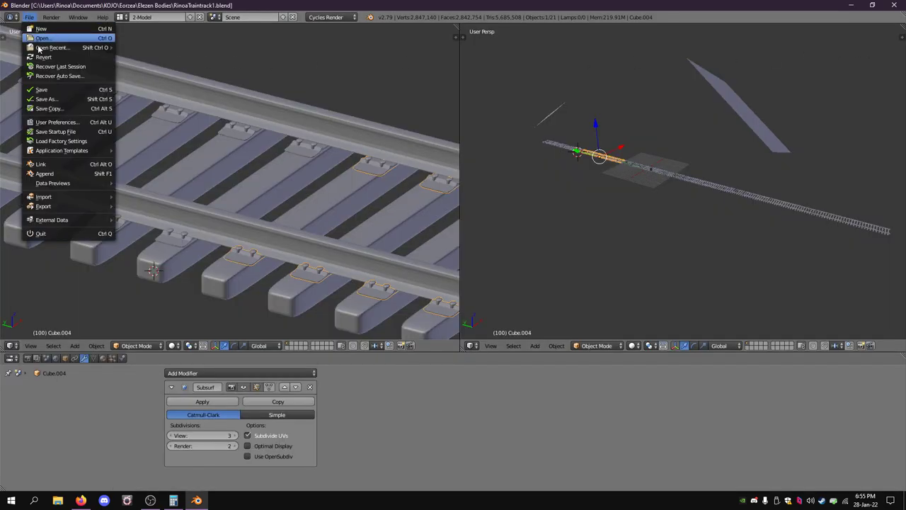
click(46, 99)
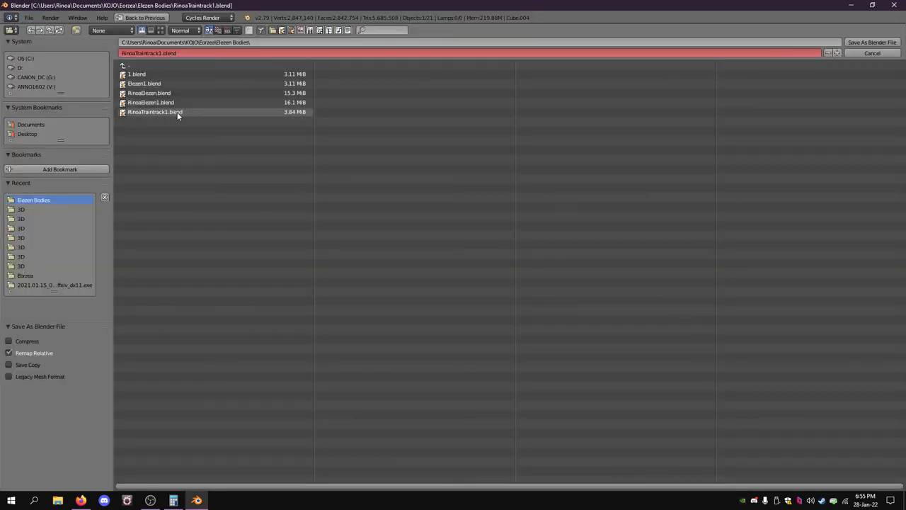
click(177, 112)
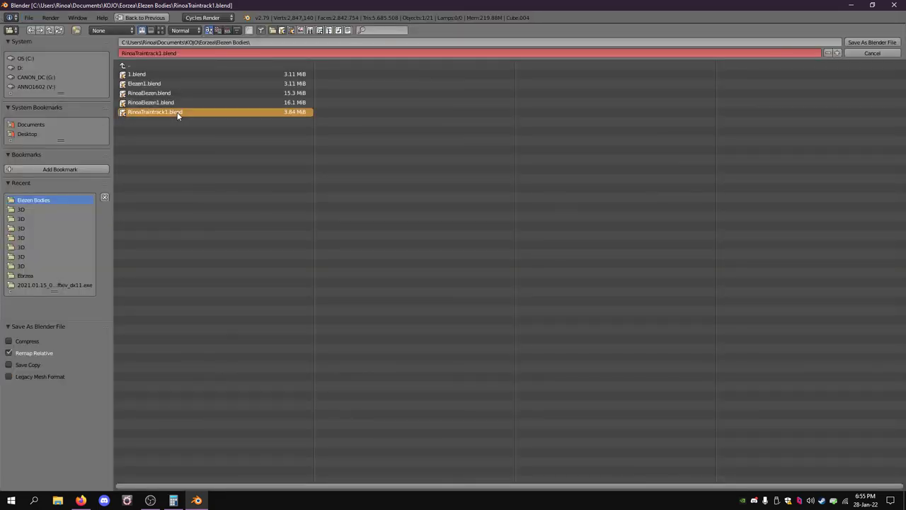
click(855, 54)
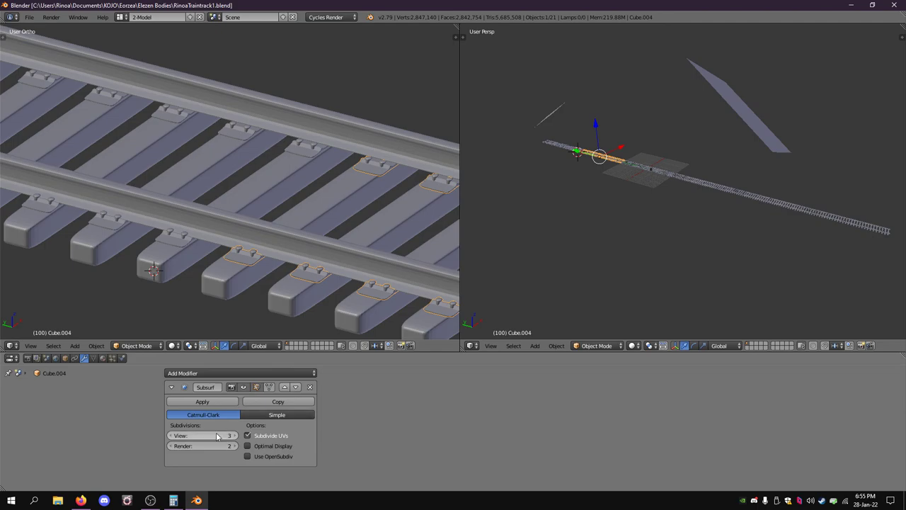
Switch to Firefox and show the channel's list of videos in YouTube Studio.
click(81, 501)
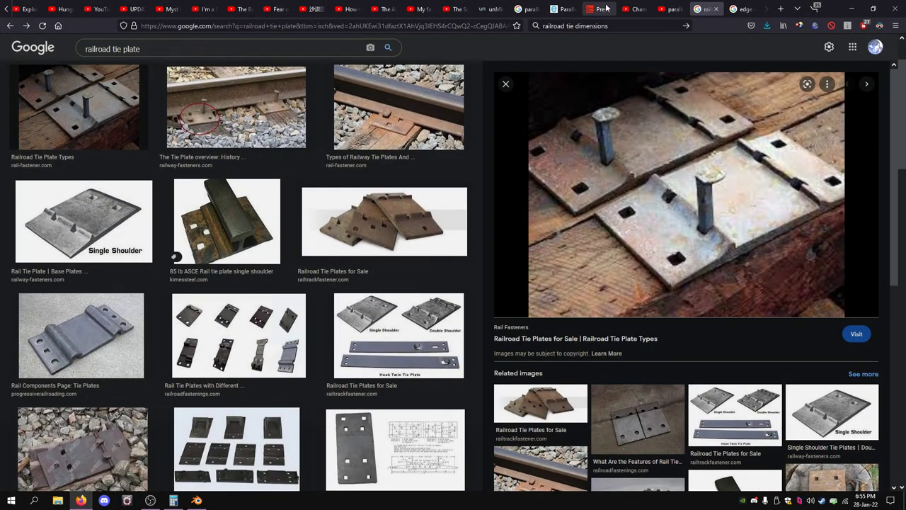
click(634, 8)
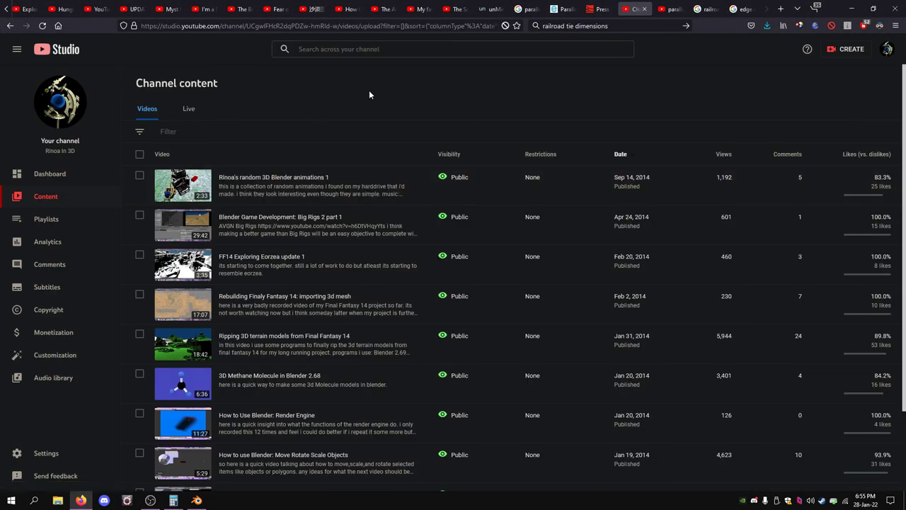